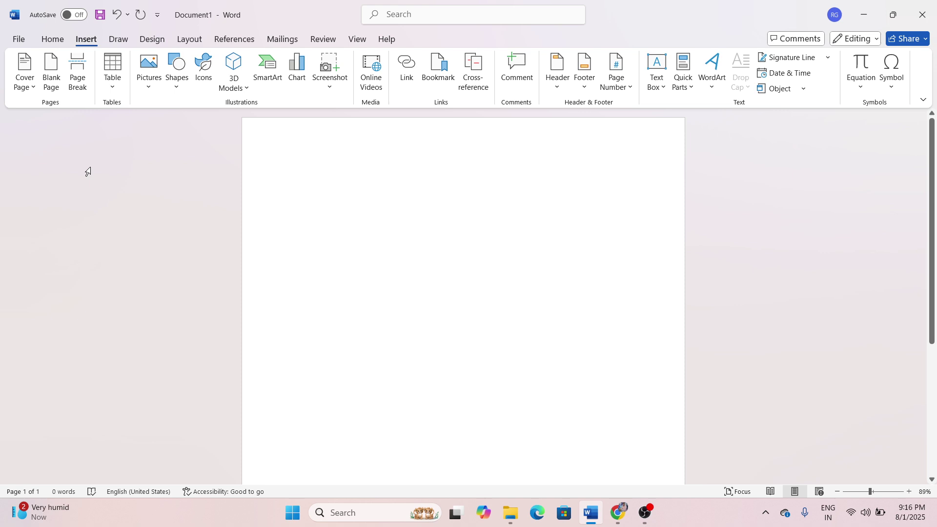
Insert the built-in Filigree cover page into the blank document.
click(30, 90)
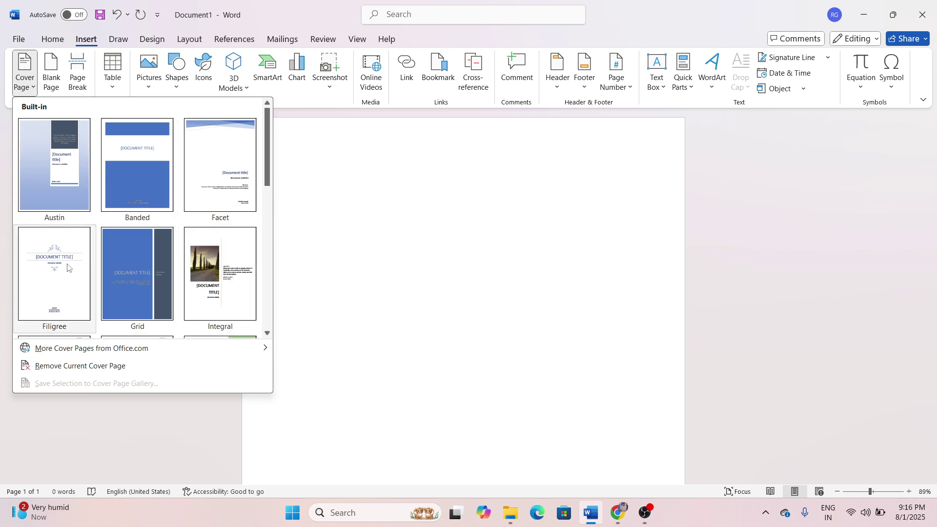
scroll(214, 270, down, 5)
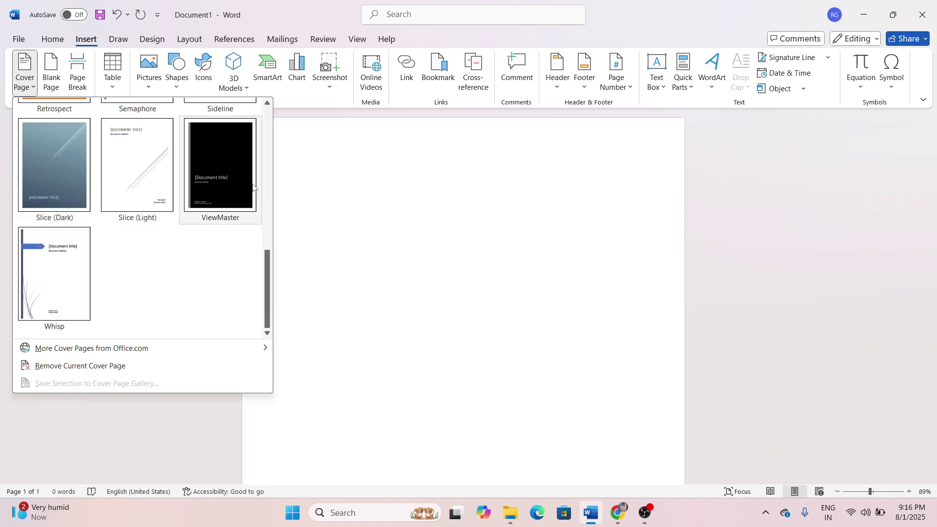
click(267, 104)
click(268, 103)
click(267, 104)
click(268, 103)
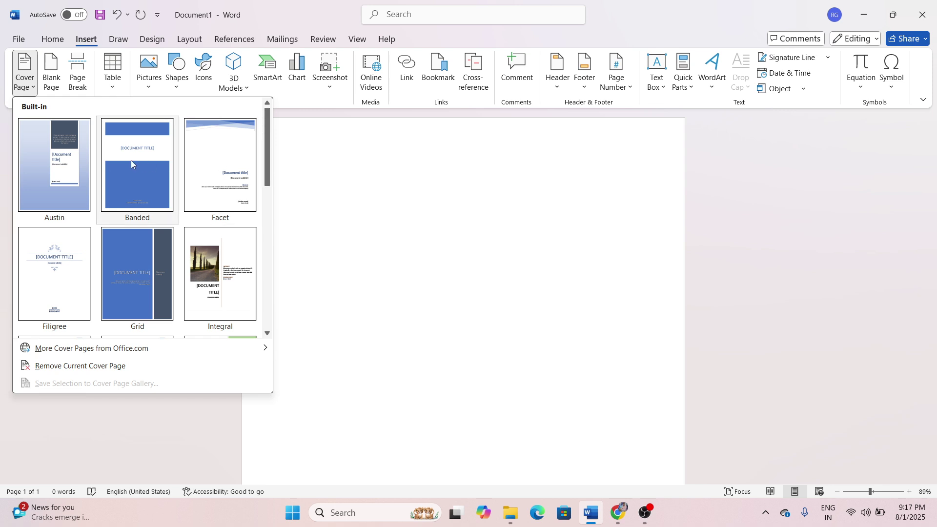
scroll(155, 283, down, 3)
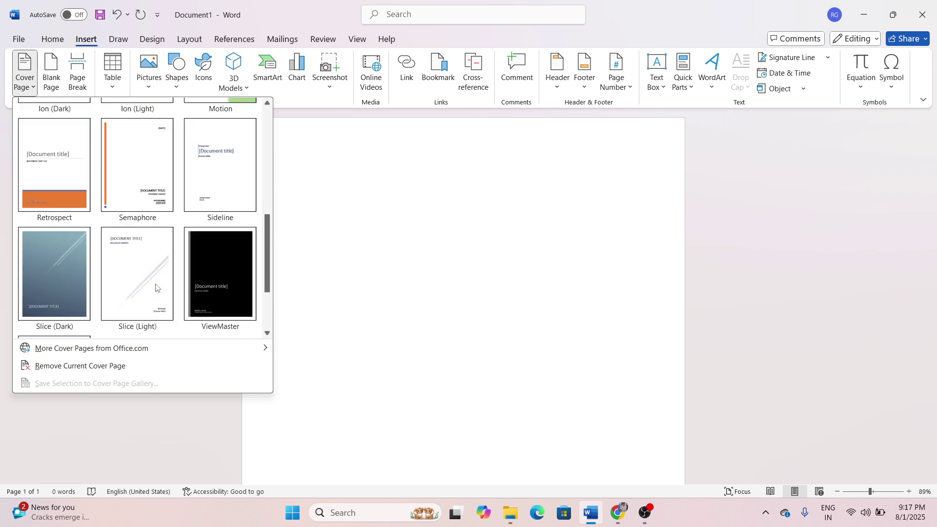
scroll(198, 269, up, 3)
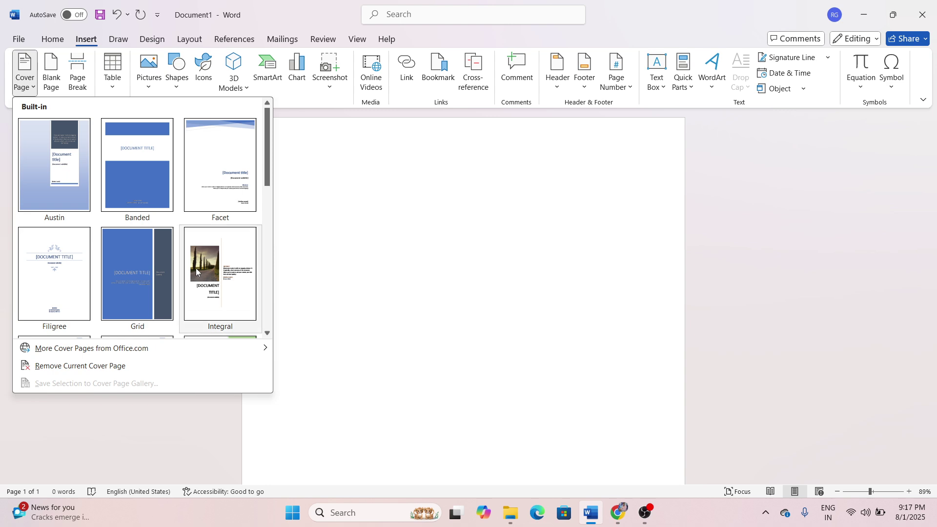
click(56, 264)
scroll(549, 331, down, 5)
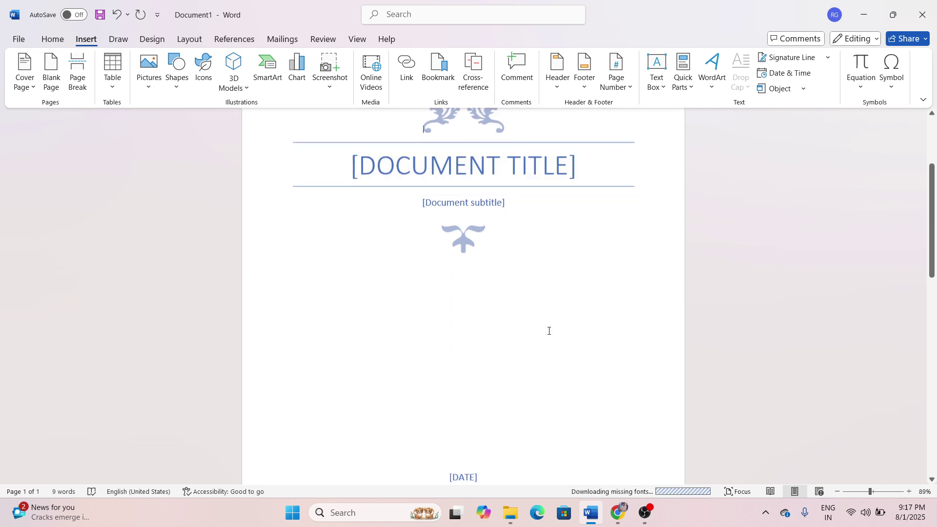
scroll(549, 330, up, 5)
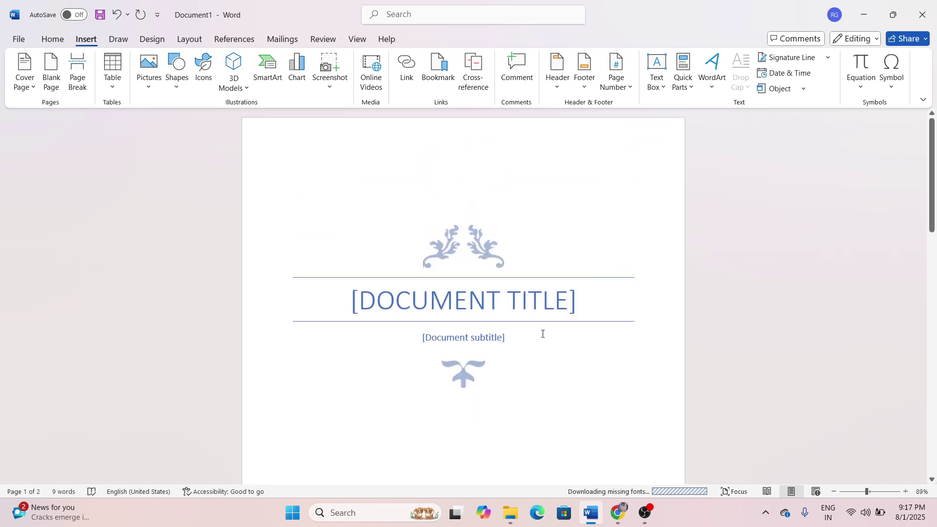
Fill in the cover page with the title EWFWEFERWER and the subtitle rtetww.
click(486, 299)
text(EWFWEFERWER)
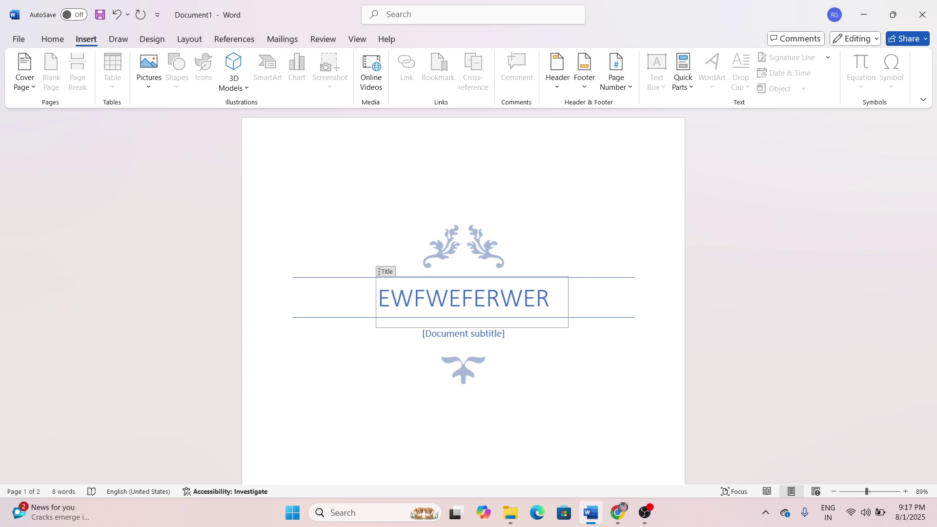
click(484, 335)
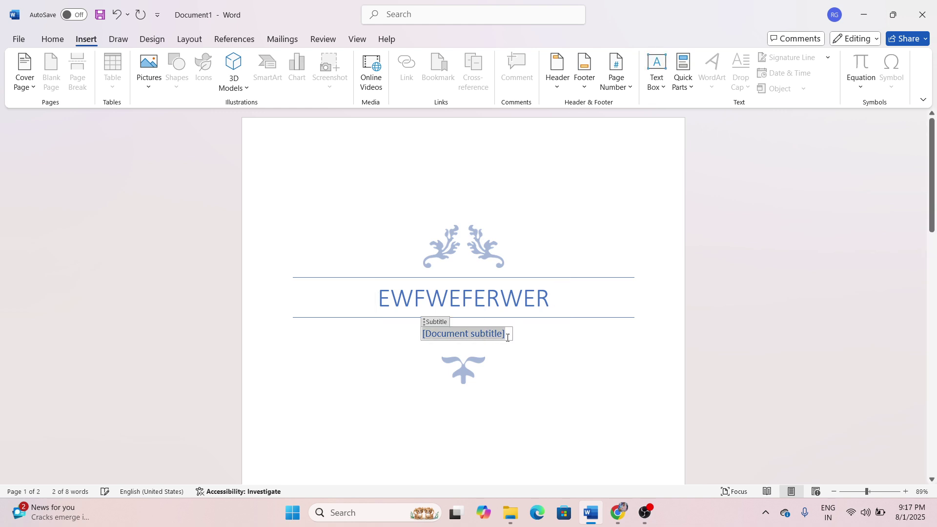
text(rtetww)
Remove the current cover page from the document.
scroll(512, 336, down, 5)
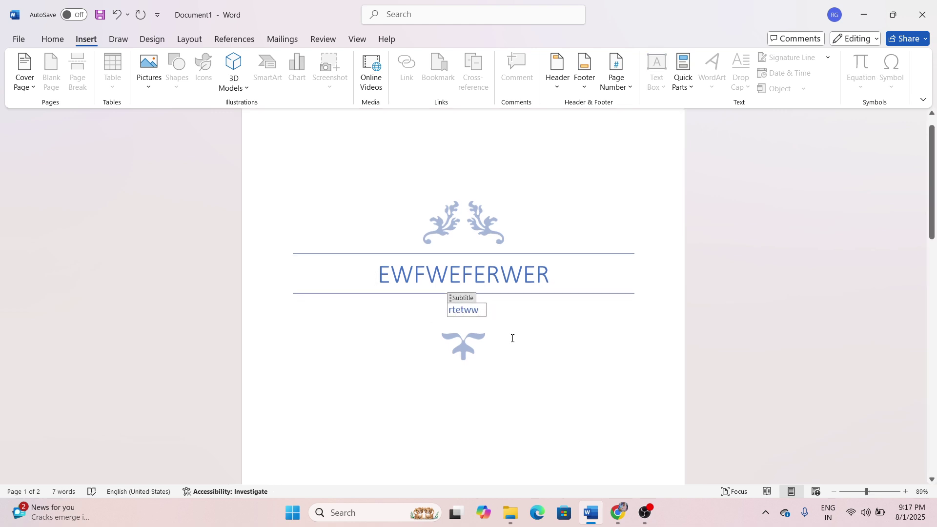
scroll(512, 339, down, 2)
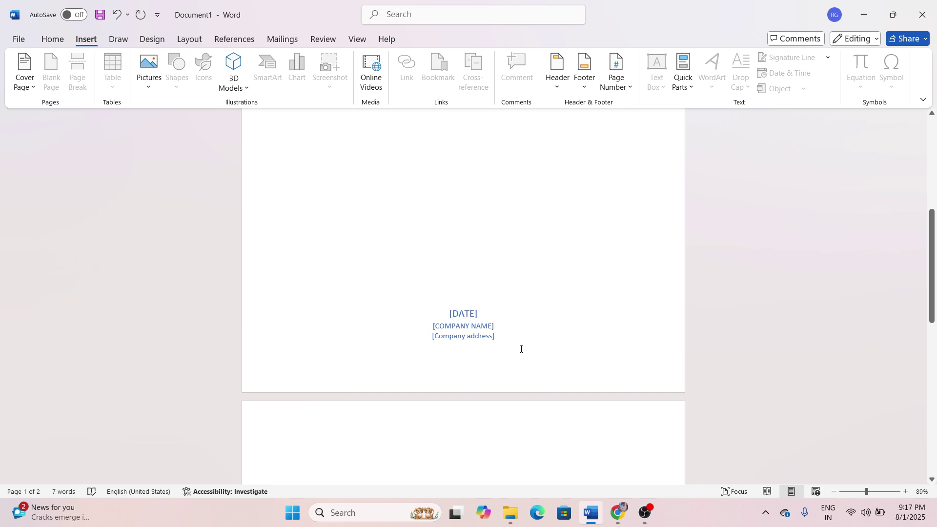
scroll(530, 331, up, 7)
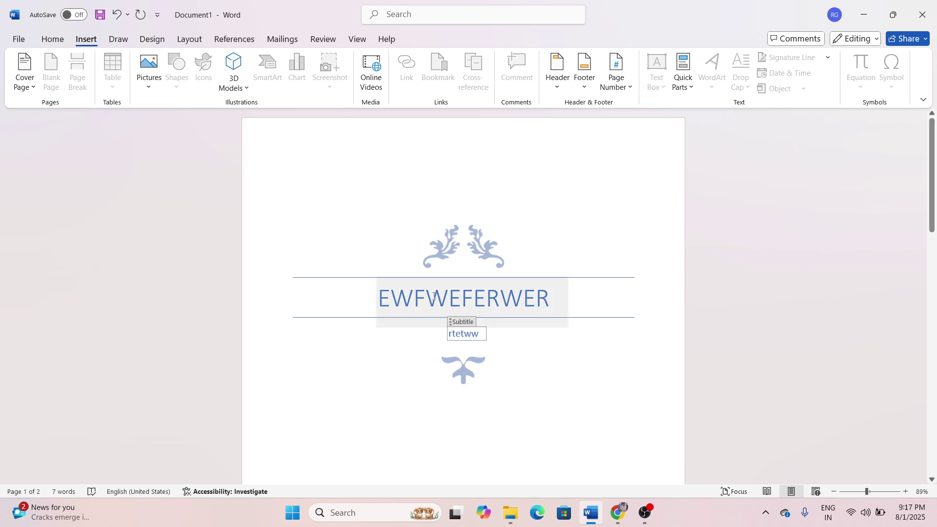
click(38, 86)
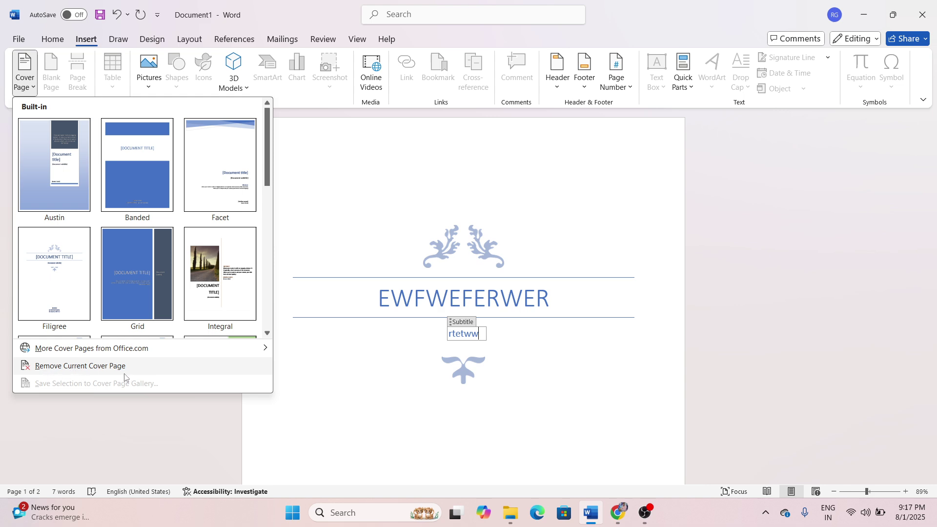
click(141, 367)
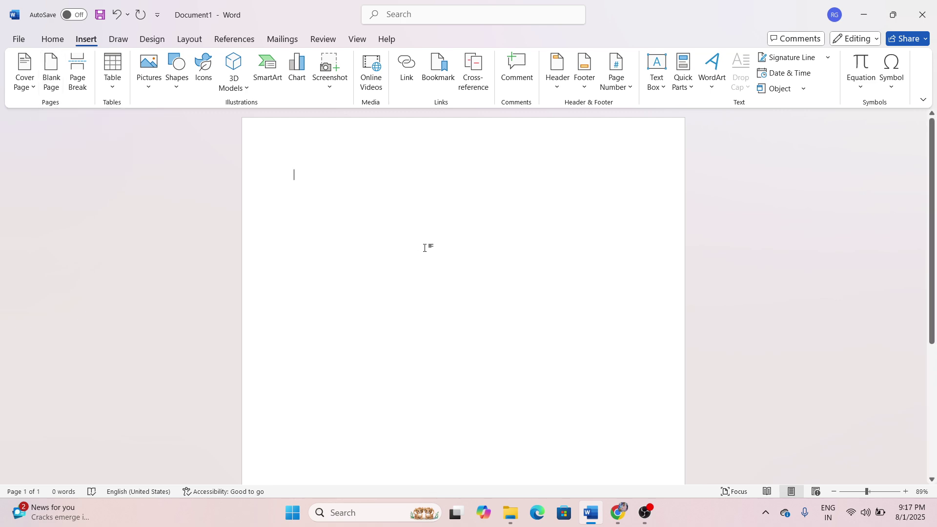
Generate sample paragraphs in the empty document with the =rand() function.
text(=)
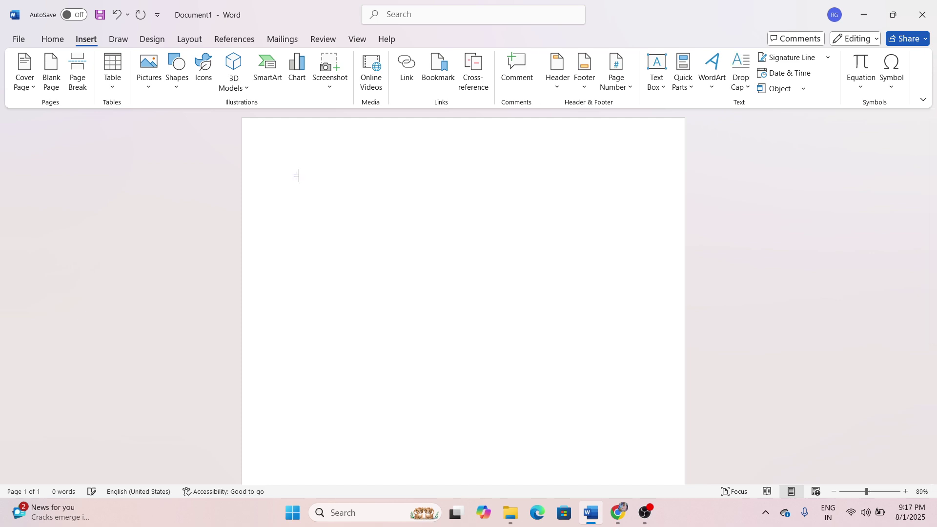
text(rand())
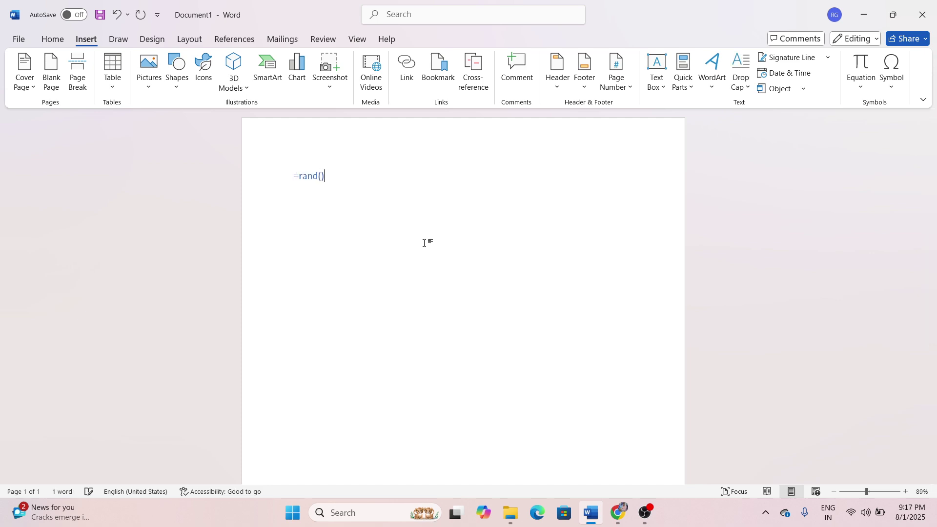
key(Return)
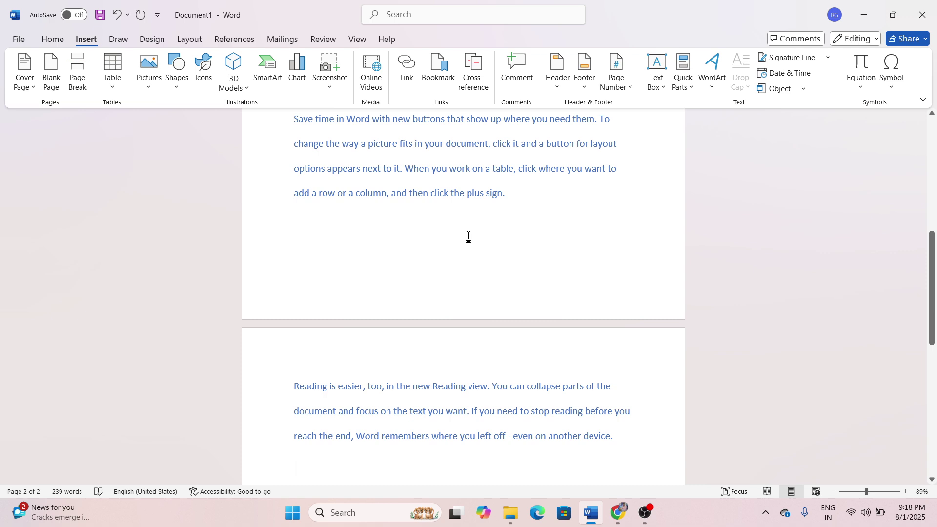
Reduce the font size of all the sample text to 8.
scroll(468, 239, up, 3)
scroll(468, 236, up, 3)
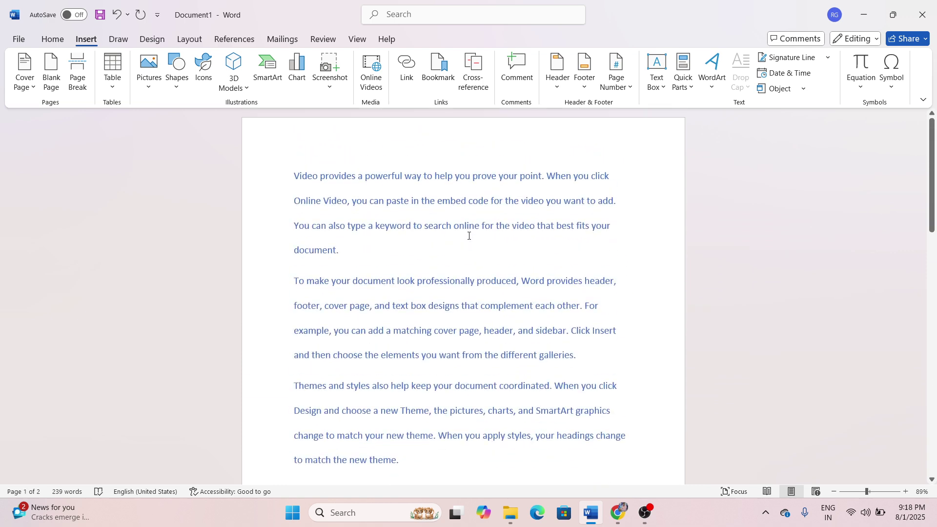
key(ctrl+a)
click(53, 39)
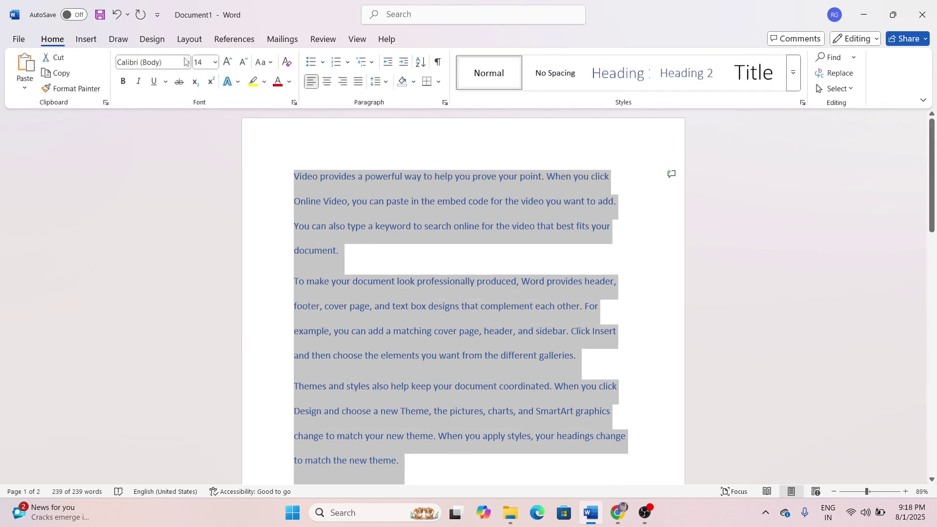
click(243, 61)
click(243, 61)
click(243, 61)
click(242, 61)
click(243, 61)
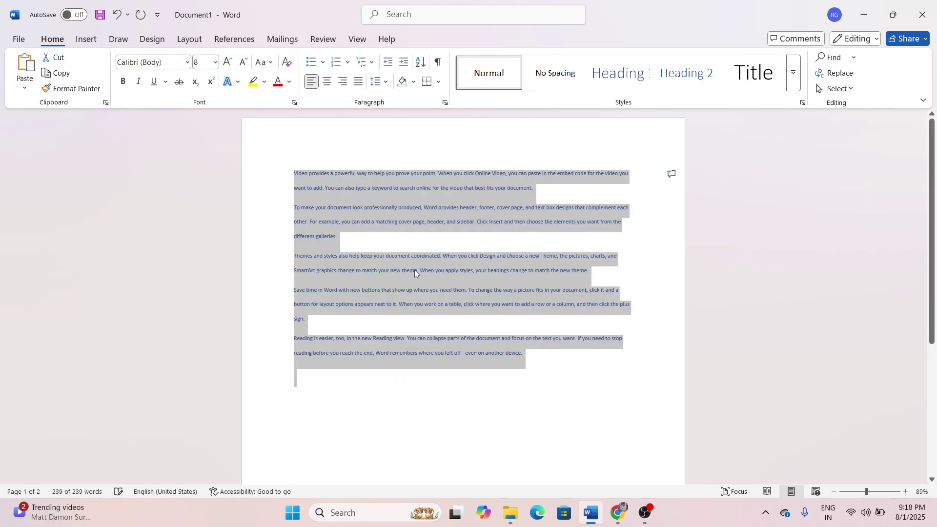
click(535, 358)
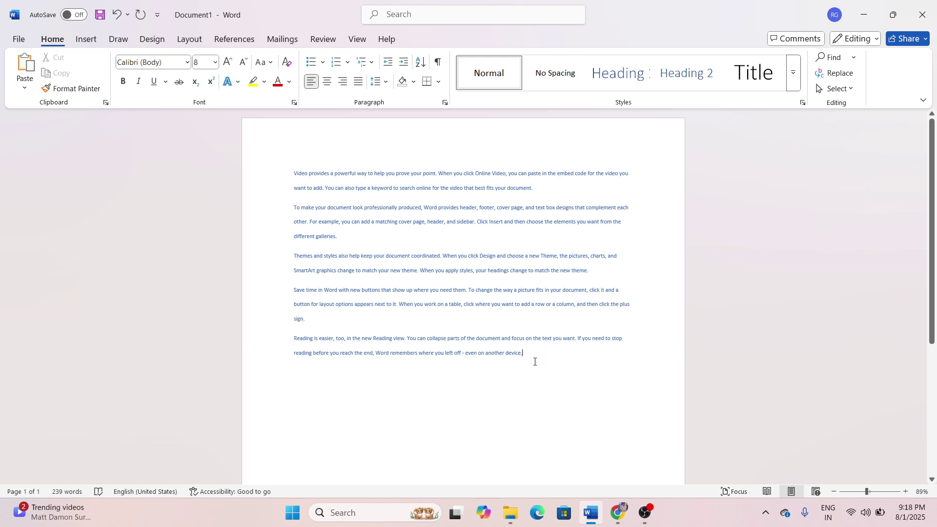
Increase the font size of the whole document's text to 10.
key(ctrl+a)
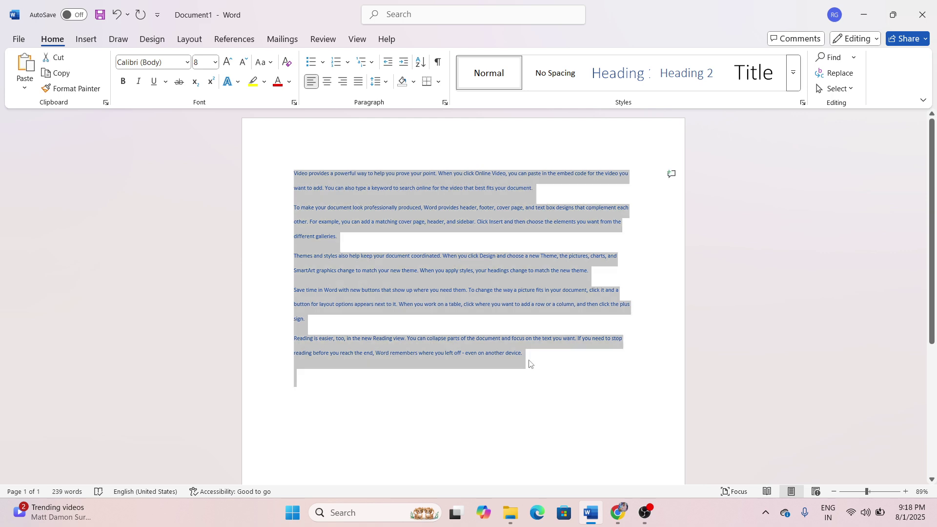
click(227, 62)
click(228, 62)
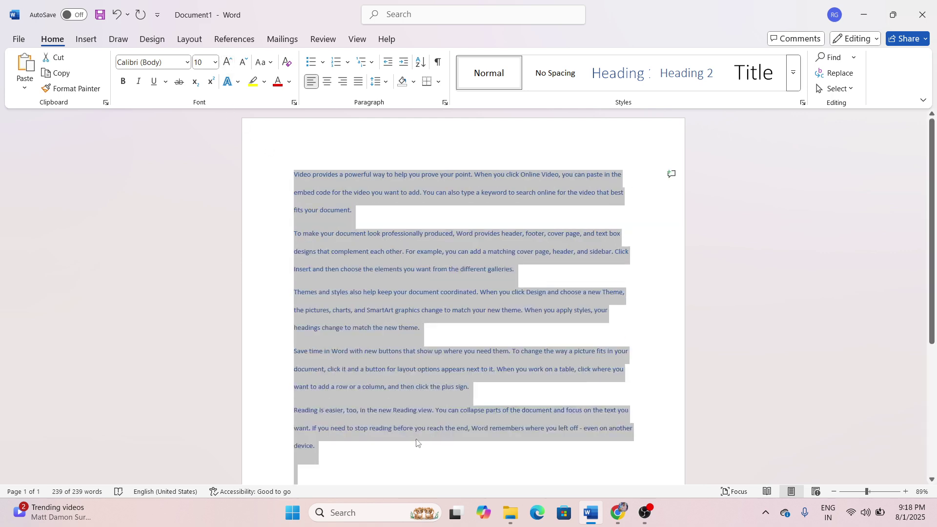
Insert a blank page after the last paragraph, check it, and remove it again.
click(330, 450)
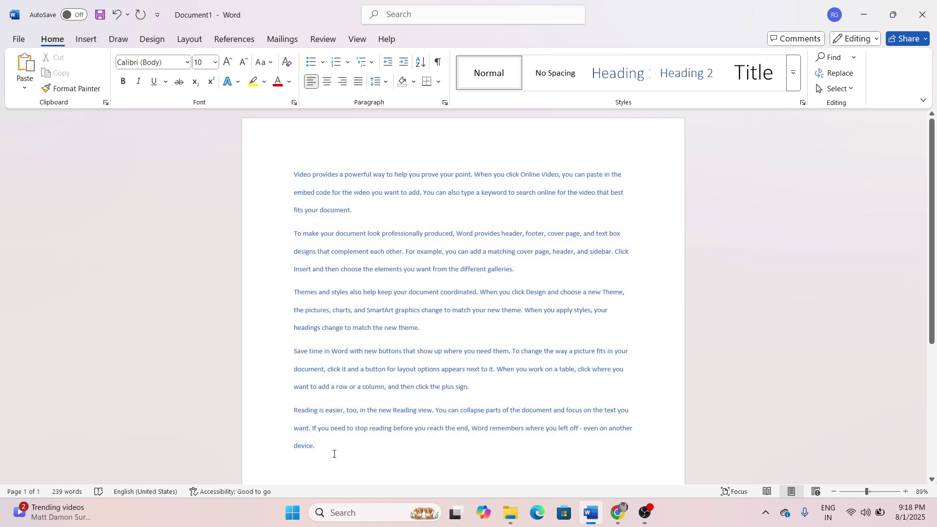
click(86, 39)
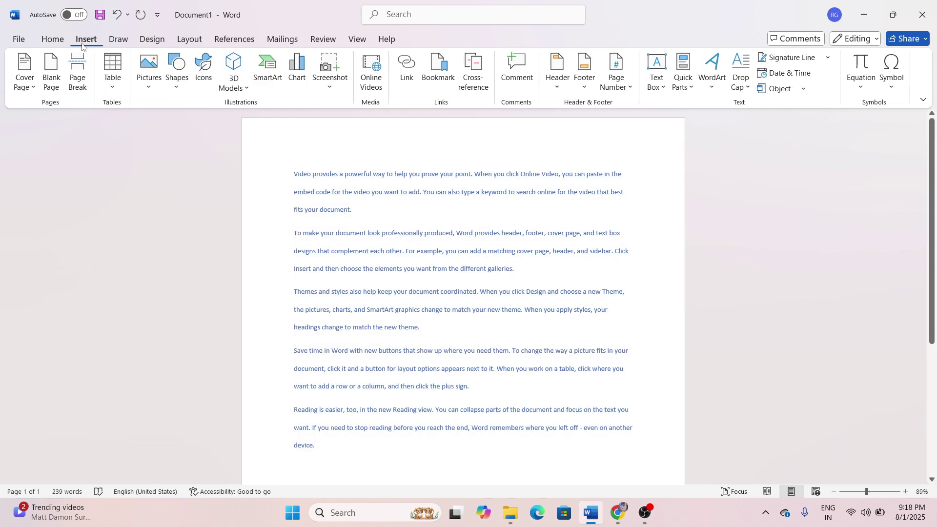
click(52, 91)
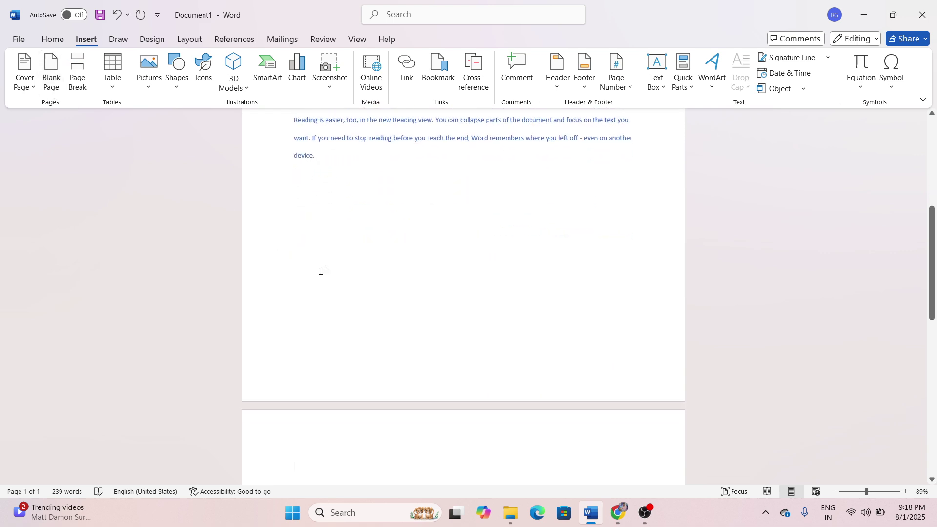
scroll(321, 271, up, 3)
scroll(322, 268, down, 5)
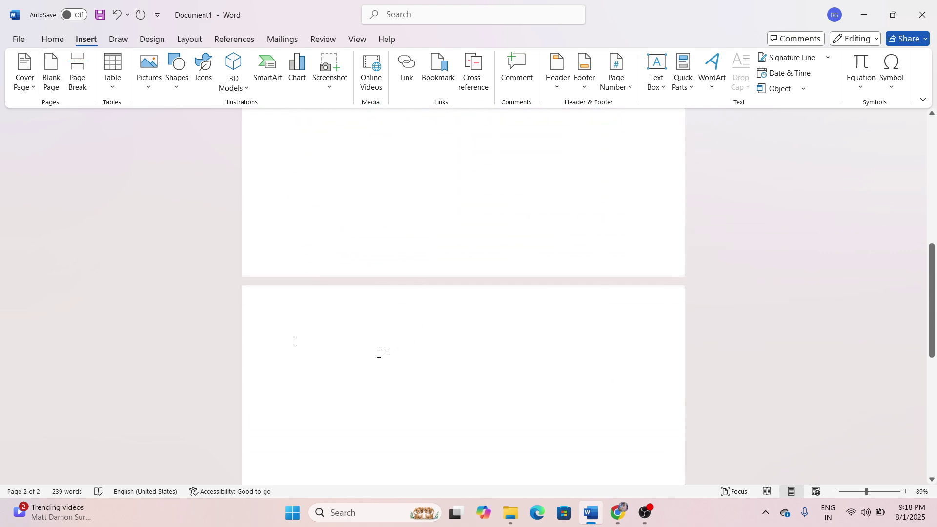
scroll(380, 352, down, 2)
scroll(380, 354, down, 4)
scroll(380, 354, up, 5)
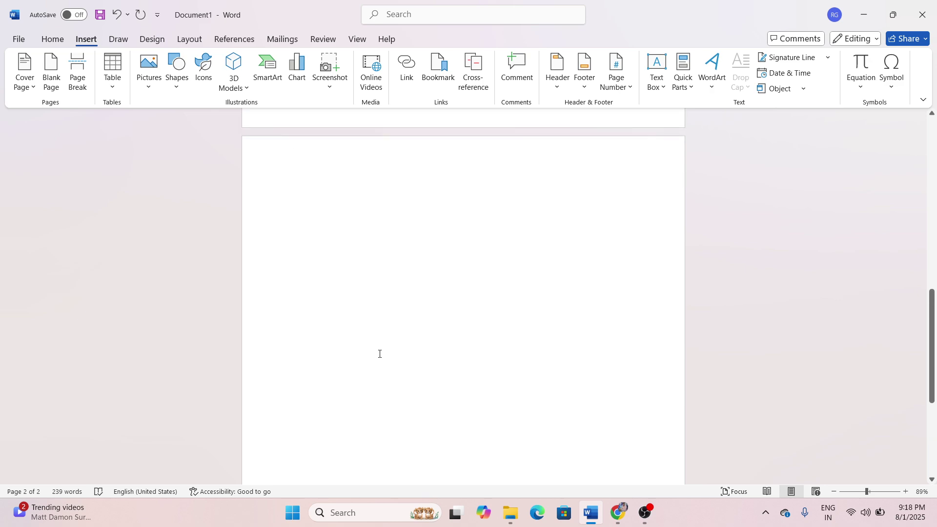
key(BackSpace)
scroll(379, 353, up, 5)
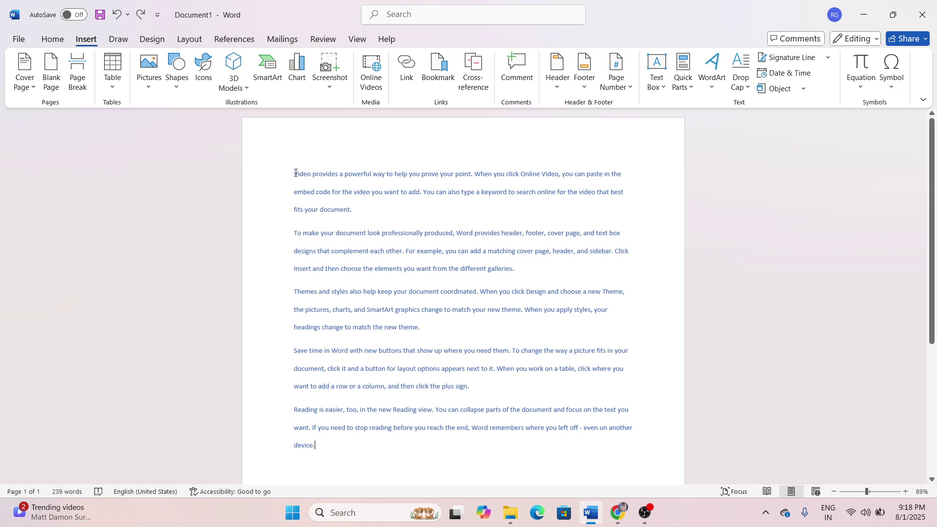
Insert a blank page before the first paragraph and undo the insertion.
click(51, 93)
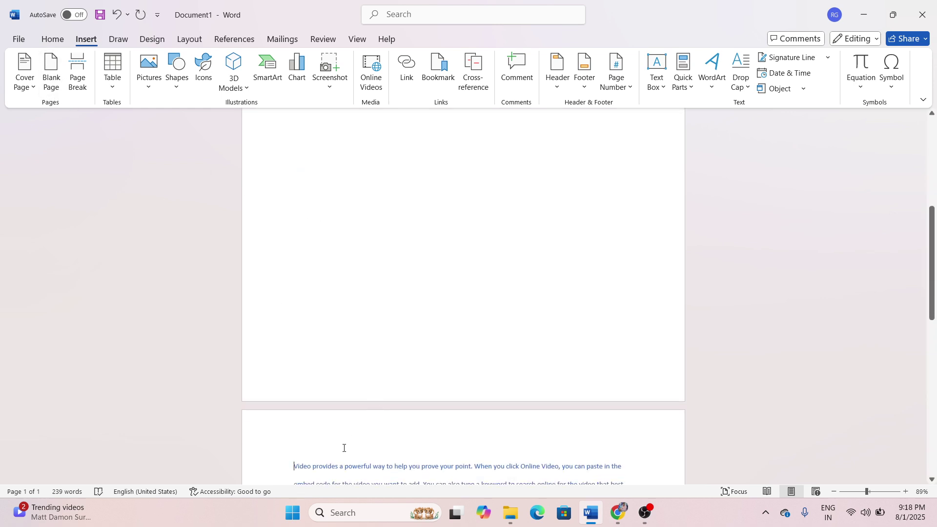
scroll(405, 423, up, 4)
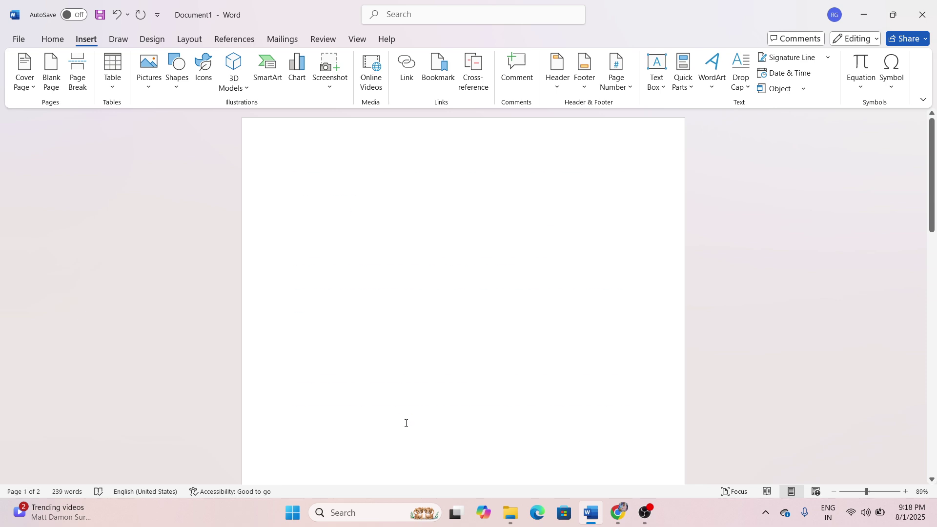
key(ctrl+z)
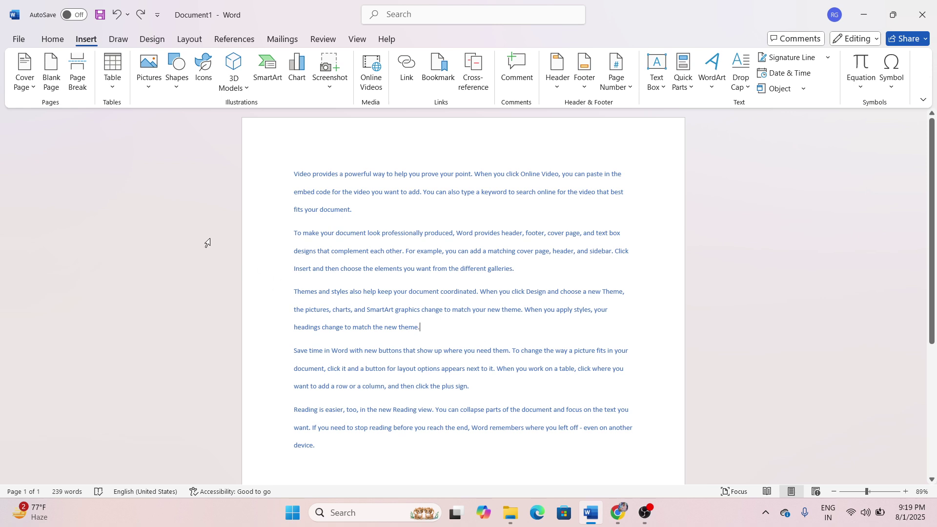
Insert a page break after the third paragraph, which starts with "Themes and styles", and check how the text is split.
click(77, 82)
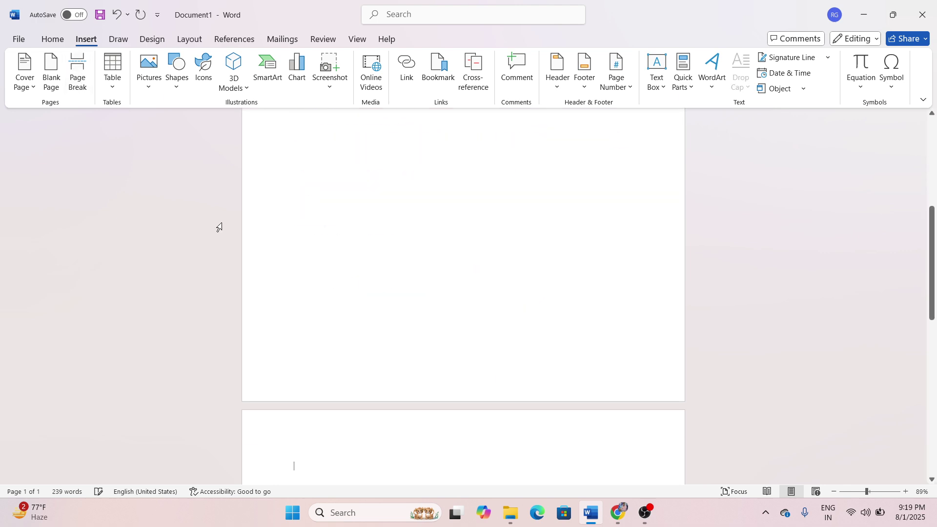
scroll(326, 326, up, 5)
scroll(342, 320, up, 2)
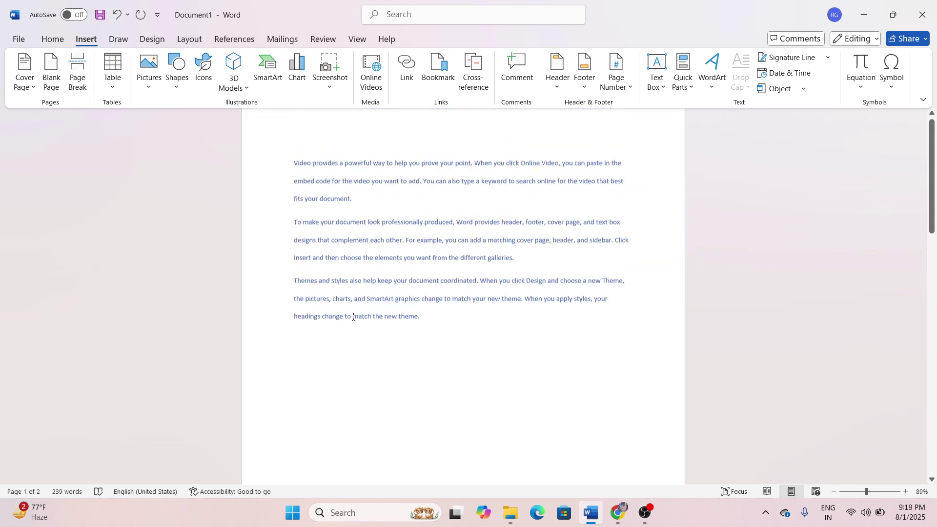
scroll(365, 383, down, 4)
scroll(365, 383, down, 7)
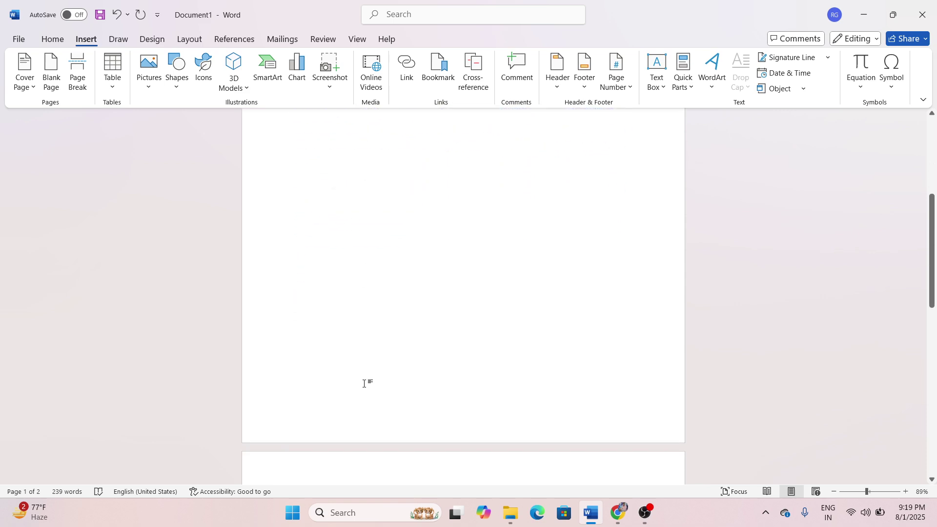
Undo the page break after the third paragraph and delete all of the sample text from the document.
scroll(398, 341, up, 6)
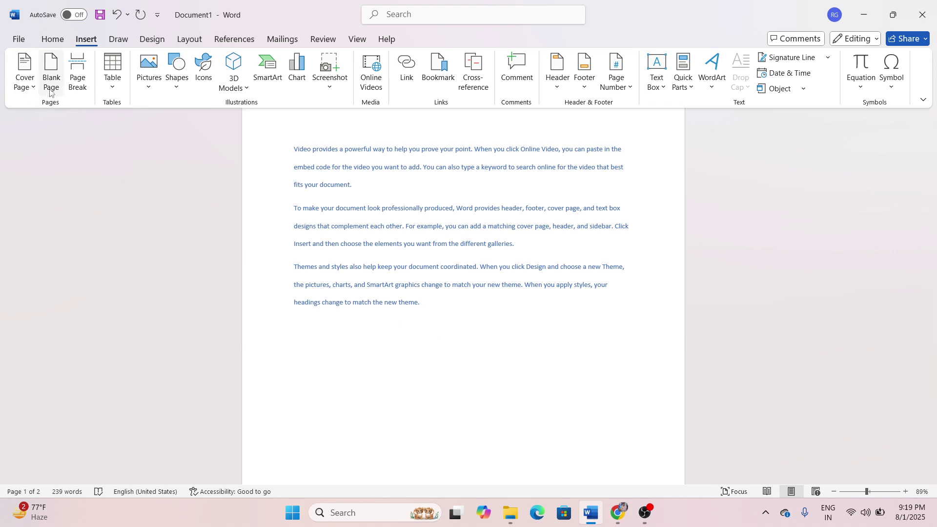
key(ctrl+z)
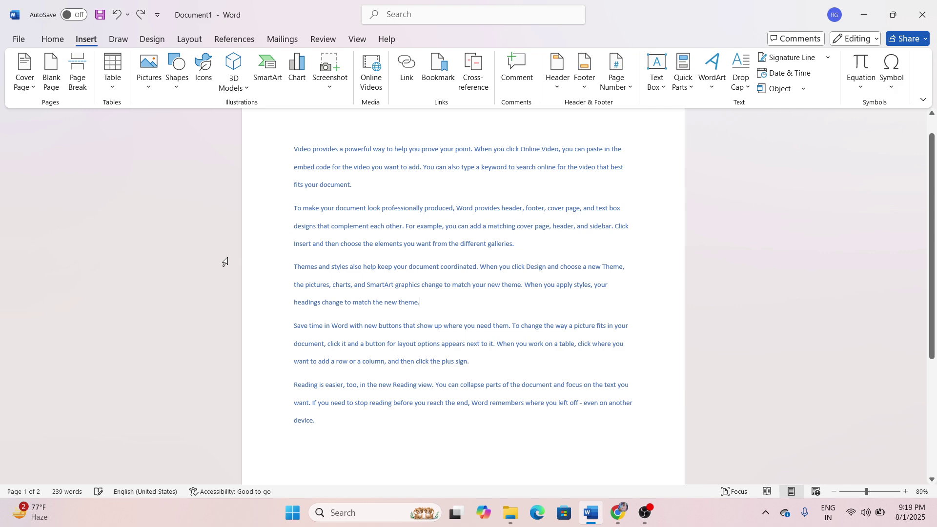
key(ctrl+a)
key(Delete)
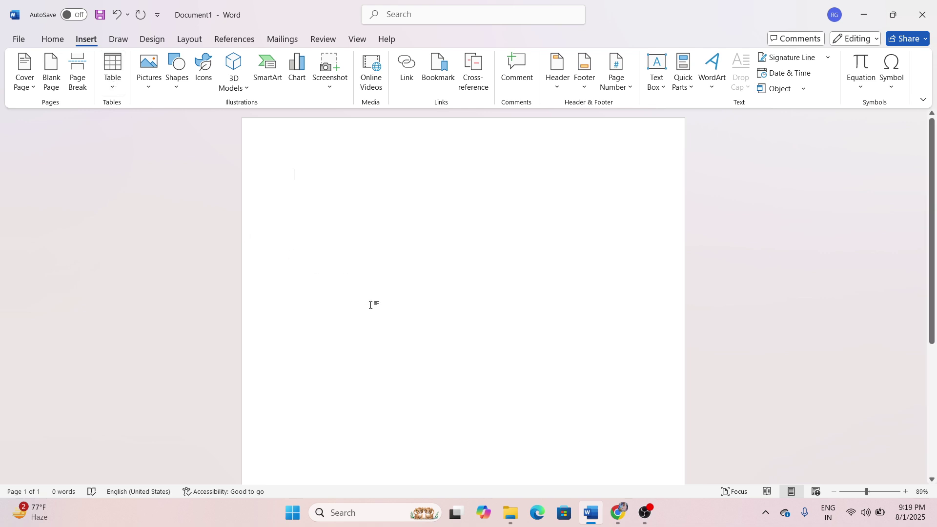
Insert a table with seven columns and six rows on the empty page and place the cursor below it.
click(117, 90)
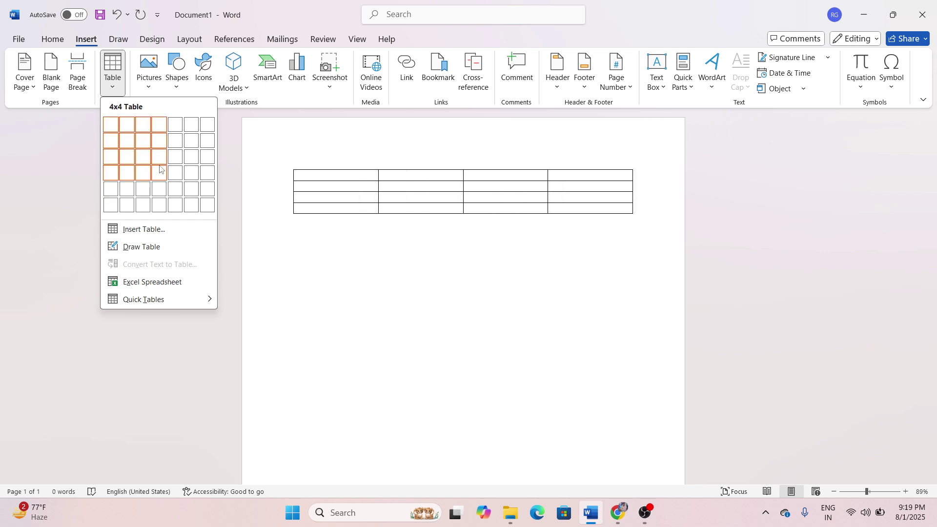
click(205, 208)
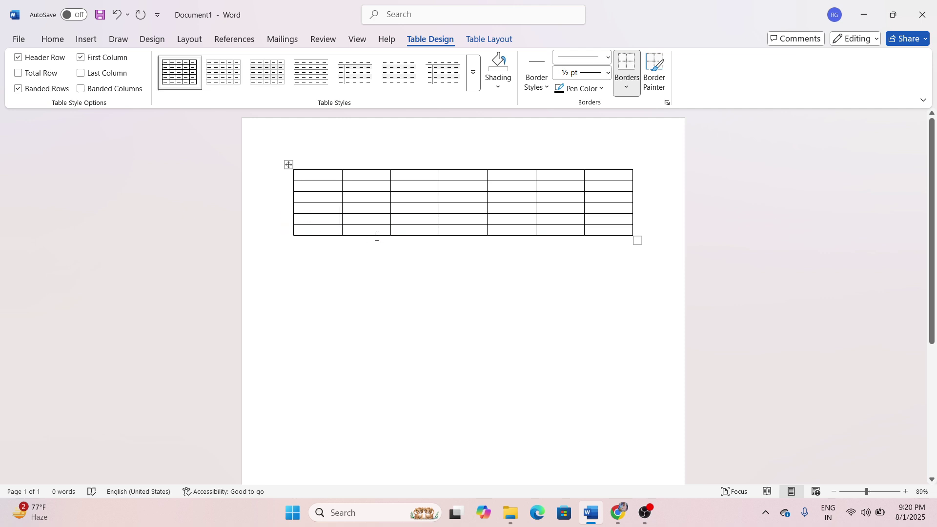
click(324, 262)
Insert a second table below the first by specifying 2 columns and 50 rows, and look over its length.
click(85, 39)
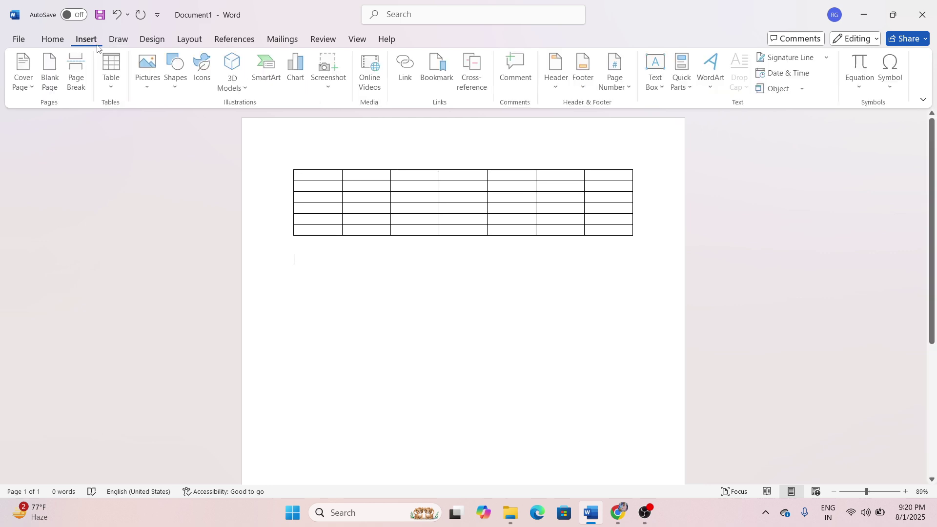
click(112, 73)
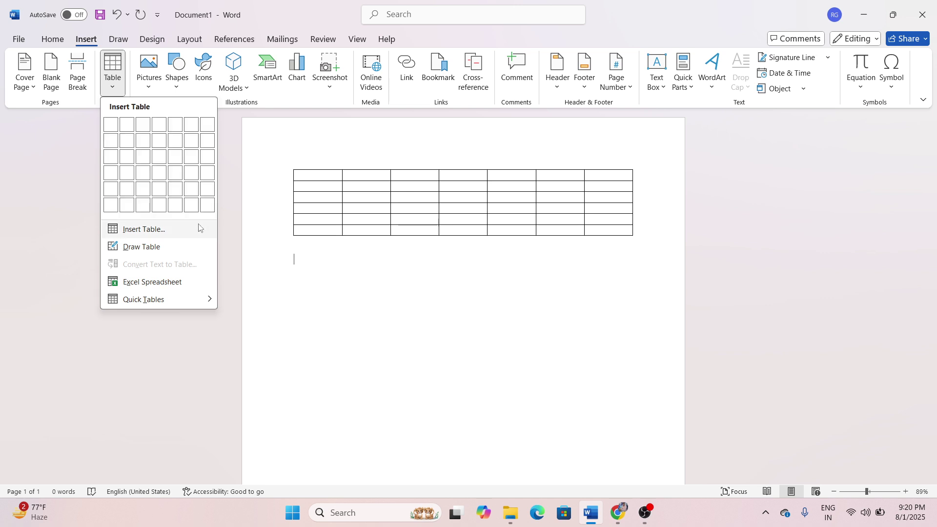
click(167, 234)
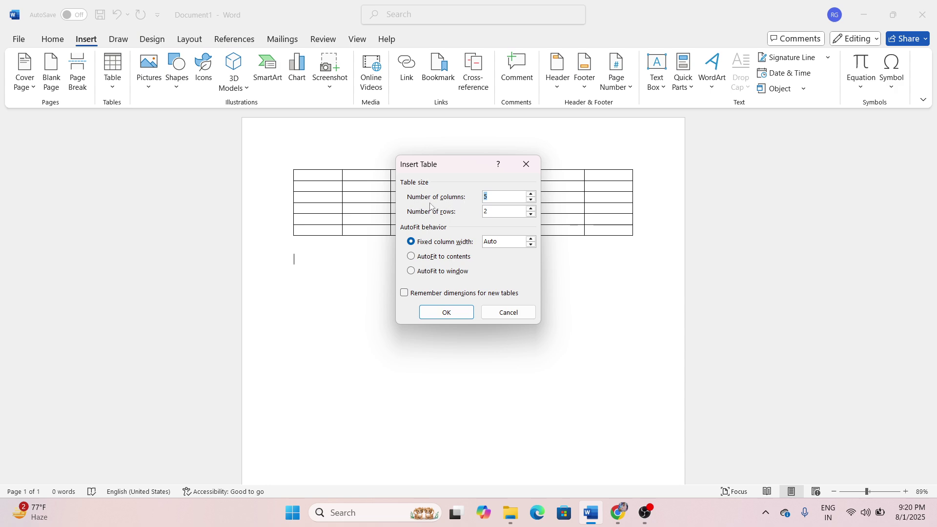
click(497, 196)
key(BackSpace)
text(2)
key(BackSpace)
text(50)
click(448, 314)
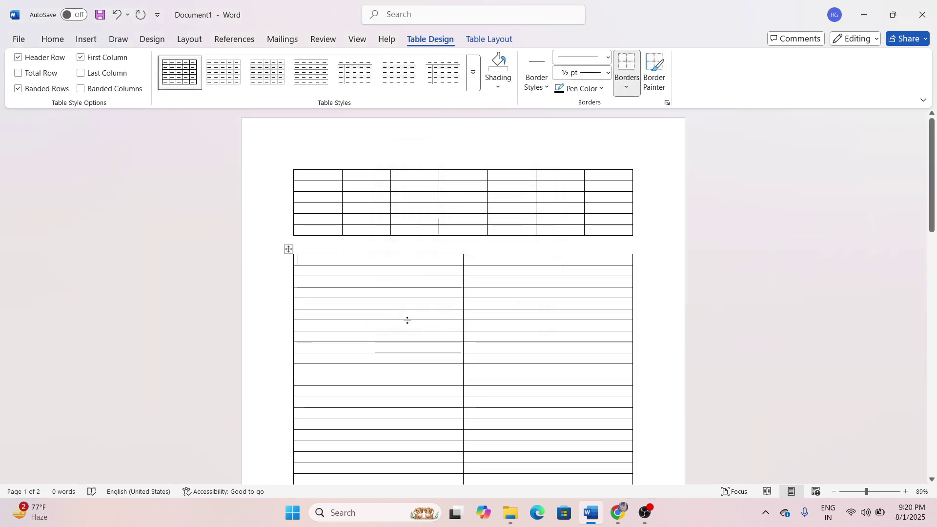
scroll(544, 366, down, 8)
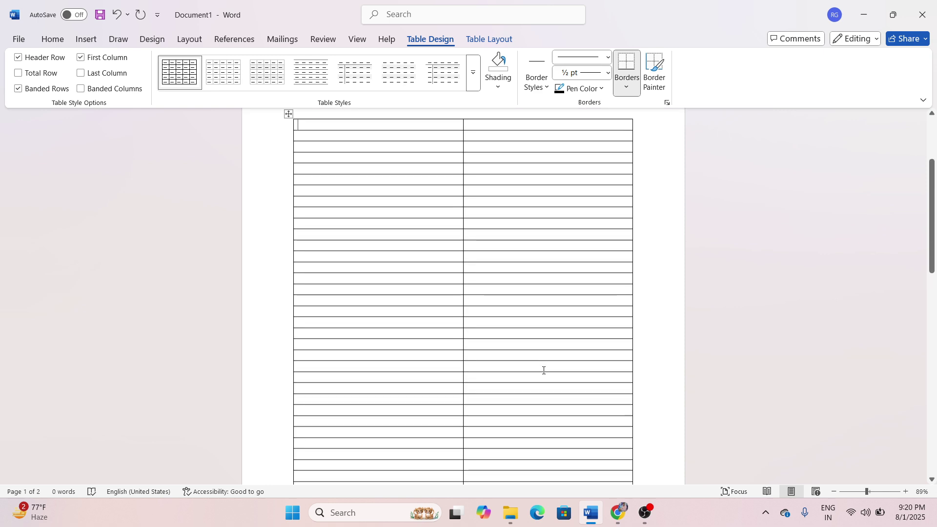
scroll(544, 371, down, 3)
scroll(545, 366, up, 8)
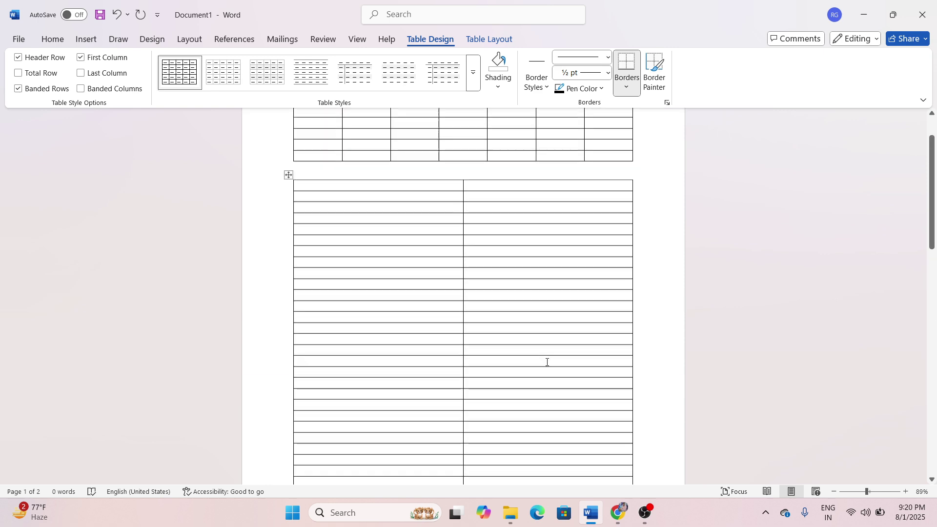
Undo the insertion of both tables.
click(85, 39)
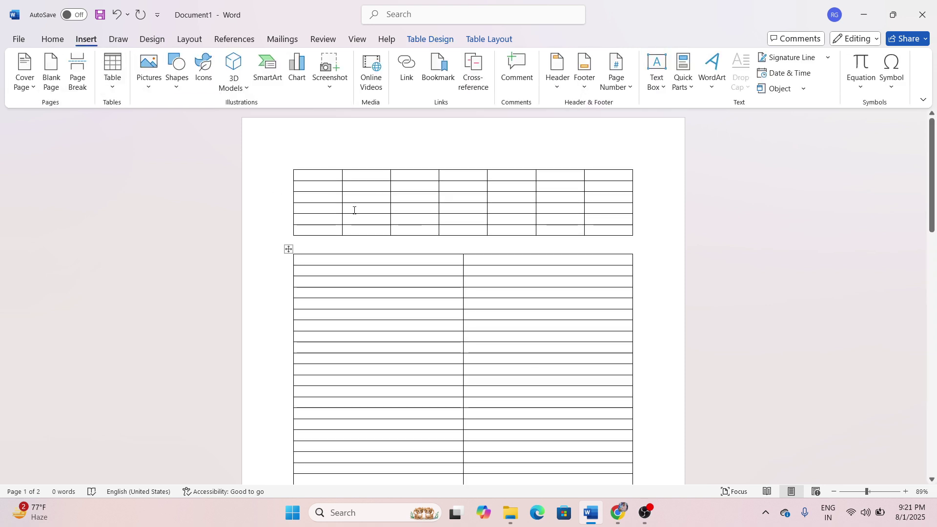
key(ctrl+z)
key(ctrl+z)
key(ctrl+z)
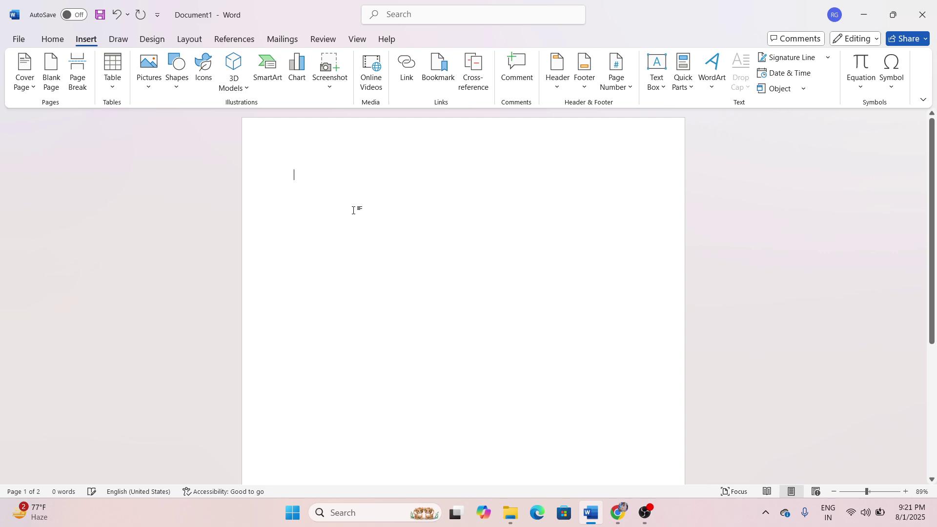
Draw a table freehand, about 6.07" wide and 3.94" high, and divide it with one vertical and one horizontal line.
click(113, 87)
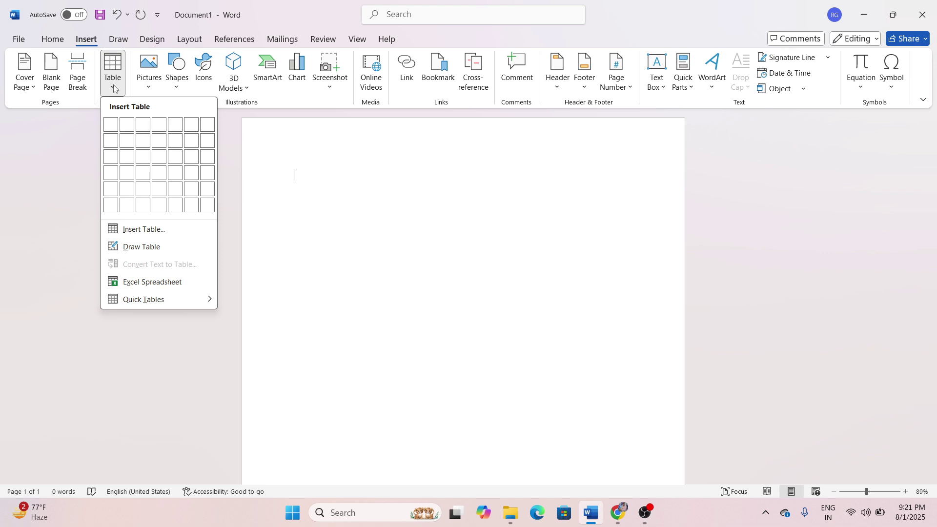
click(147, 248)
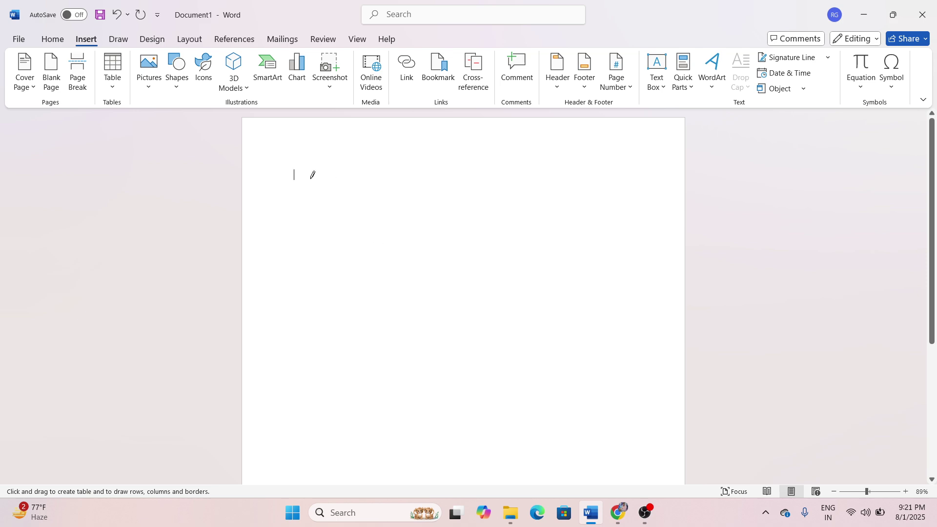
mouse_move(297, 167)
mouse_down()
mouse_move(412, 225)
mouse_move(613, 376)
mouse_up()
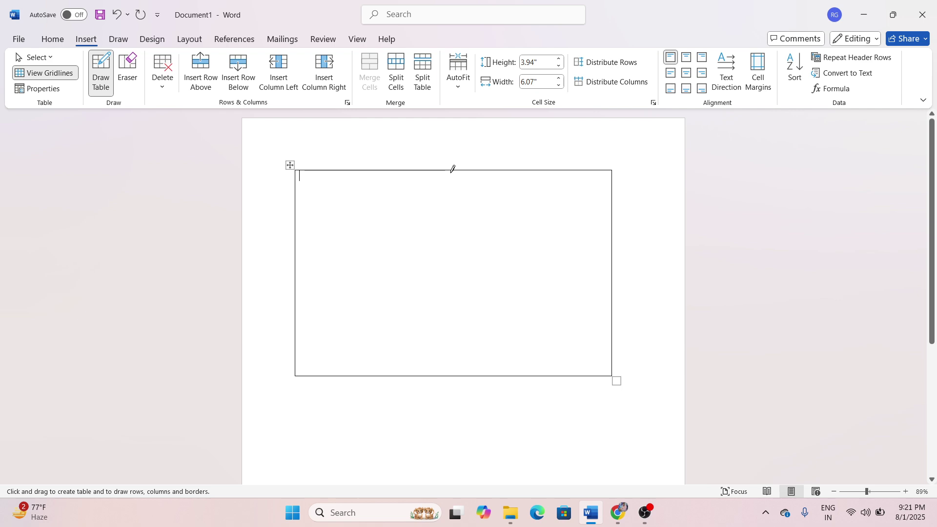
drag(452, 170, 445, 293)
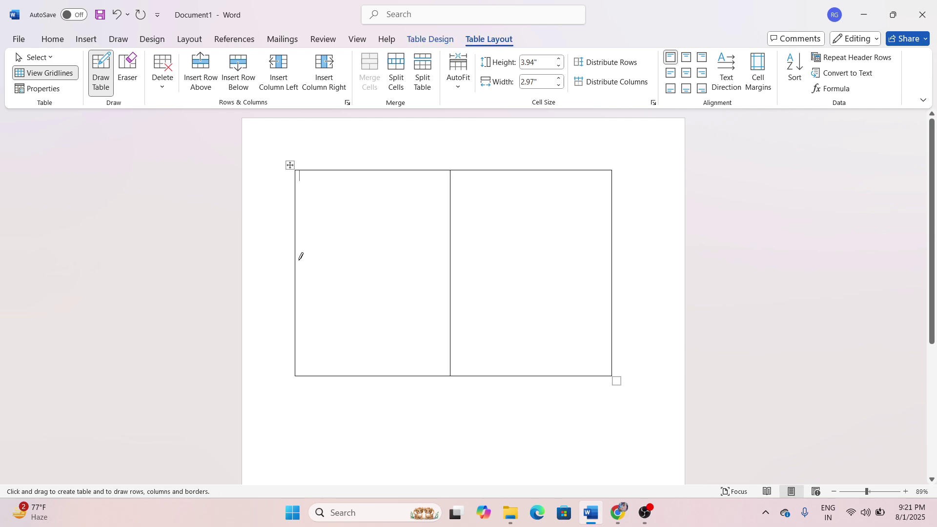
mouse_move(295, 257)
mouse_down()
mouse_move(445, 243)
mouse_move(585, 258)
mouse_up()
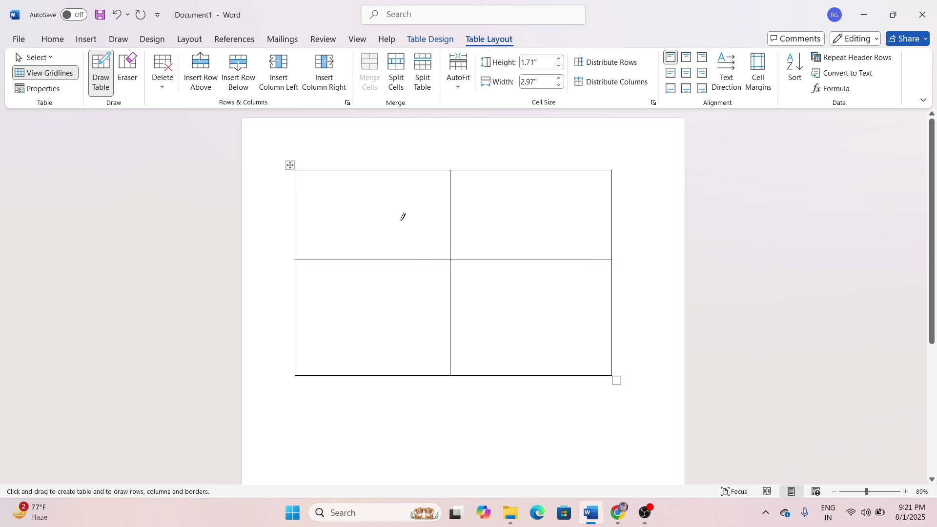
Undo the hand-drawn table together with its dividing lines.
key(ctrl+z)
key(ctrl+z)
key(ctrl+z)
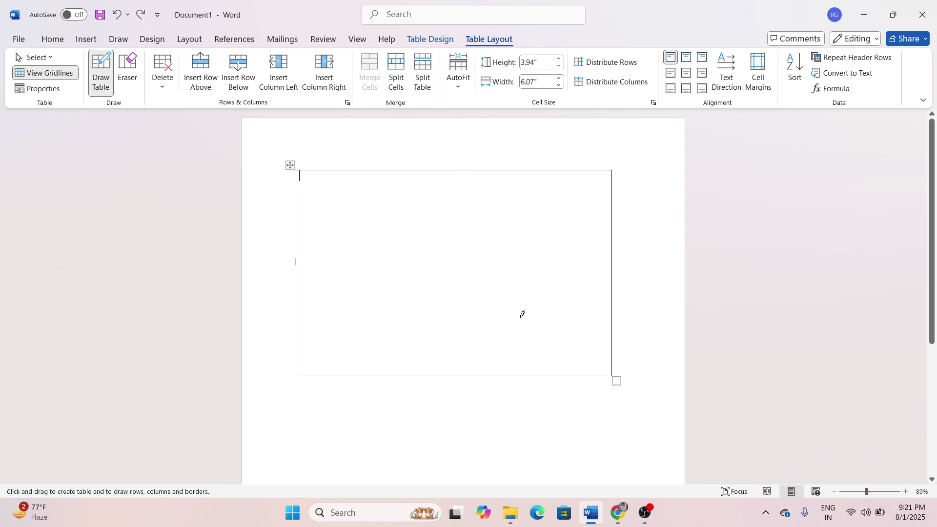
View the pictures on this device that can be inserted, and close the file browser without choosing one.
click(95, 43)
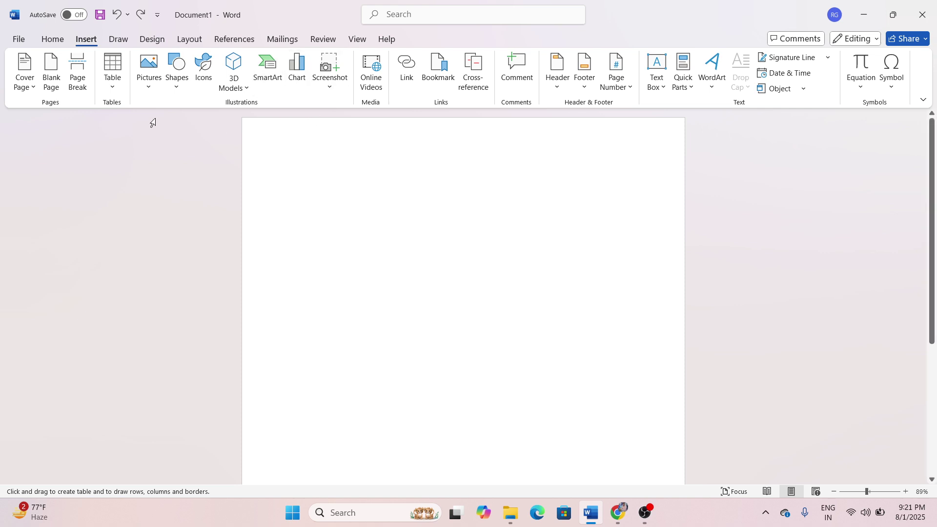
click(151, 88)
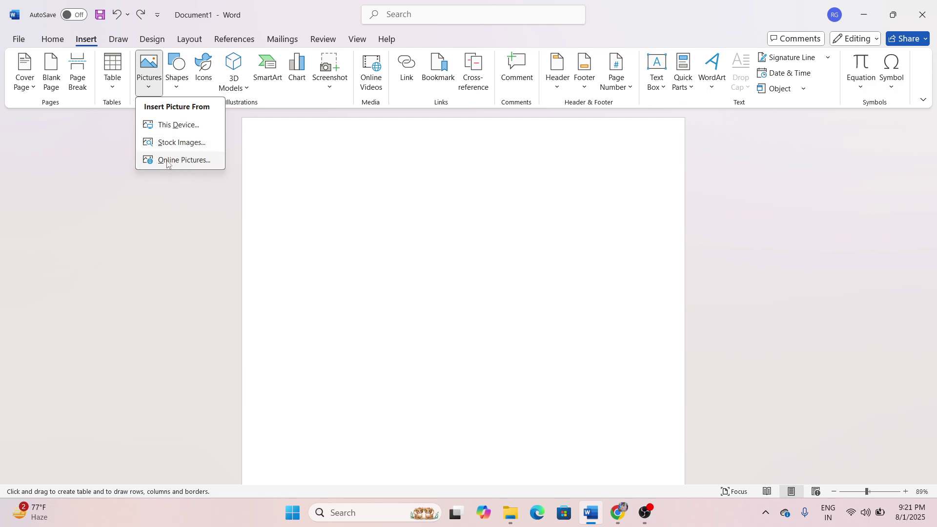
click(179, 125)
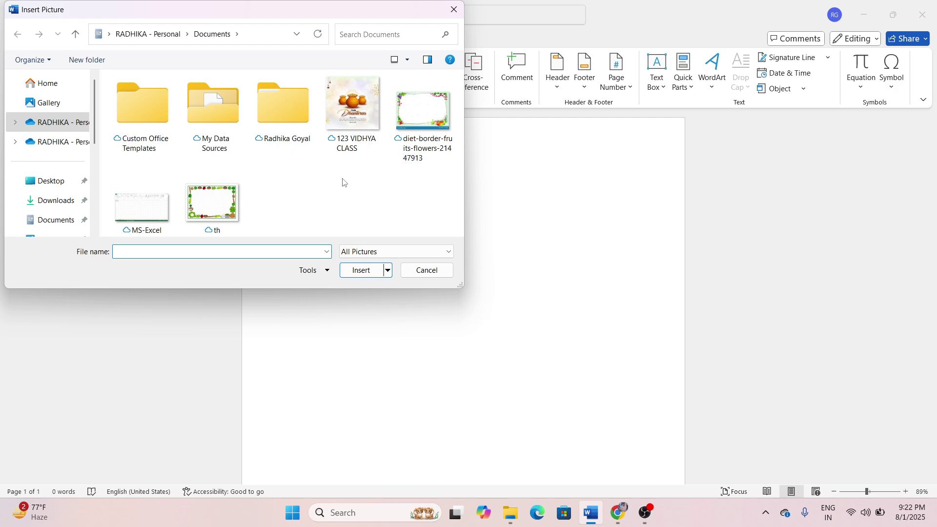
click(454, 10)
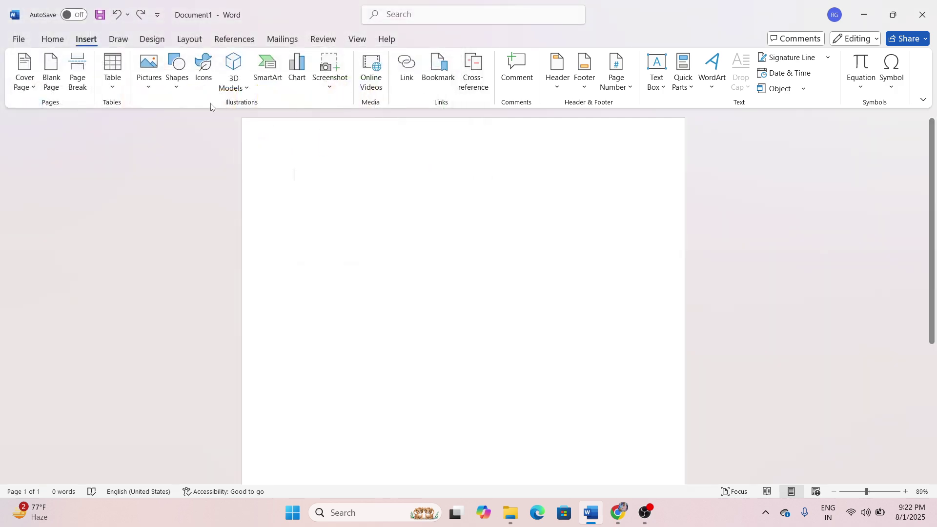
Browse the stock images, search them for "animal" and look through the matching pictures.
click(149, 89)
click(168, 141)
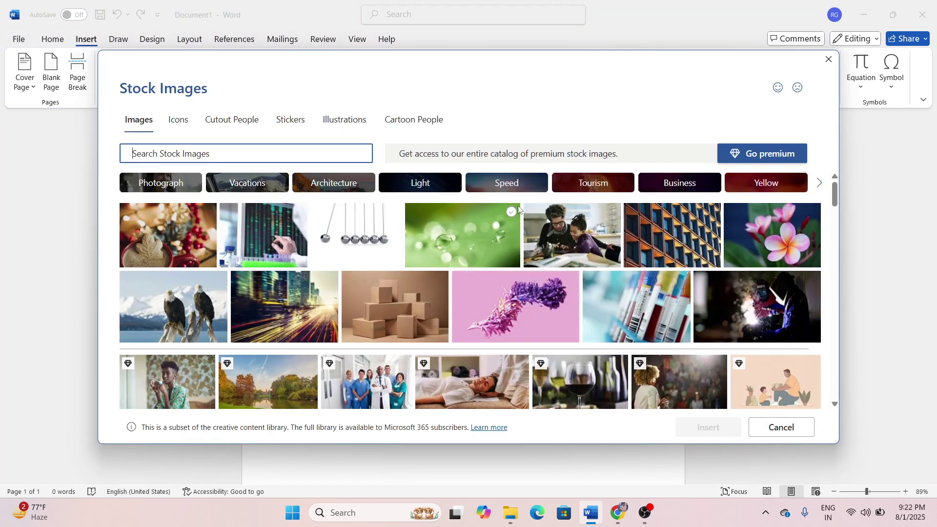
scroll(420, 276, down, 10)
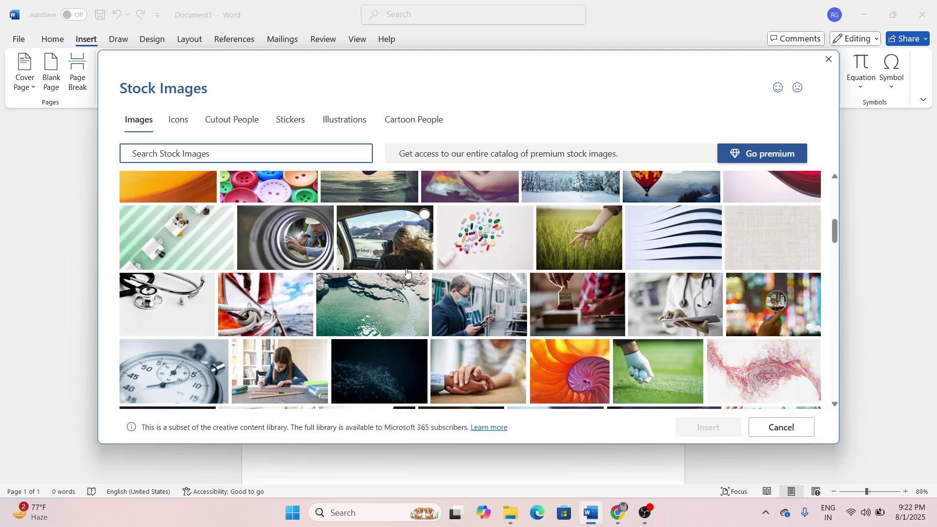
scroll(409, 274, up, 8)
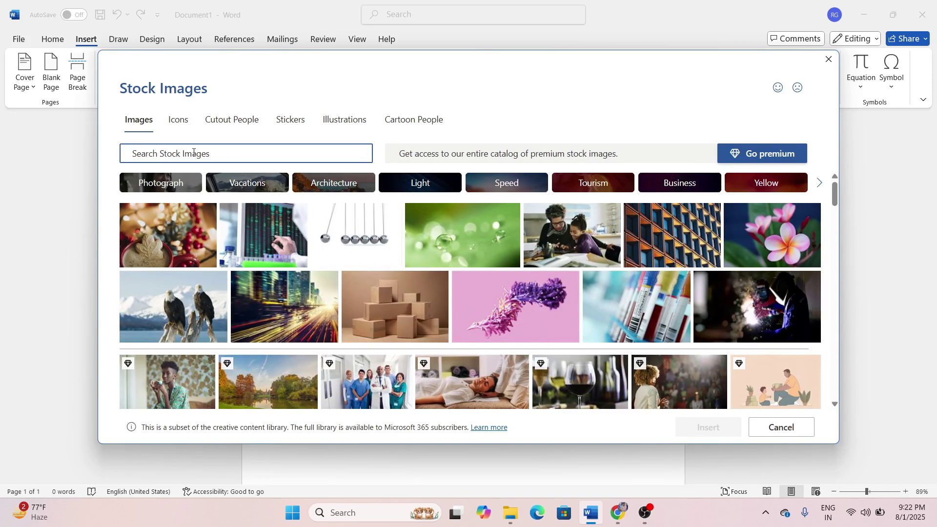
text(animal)
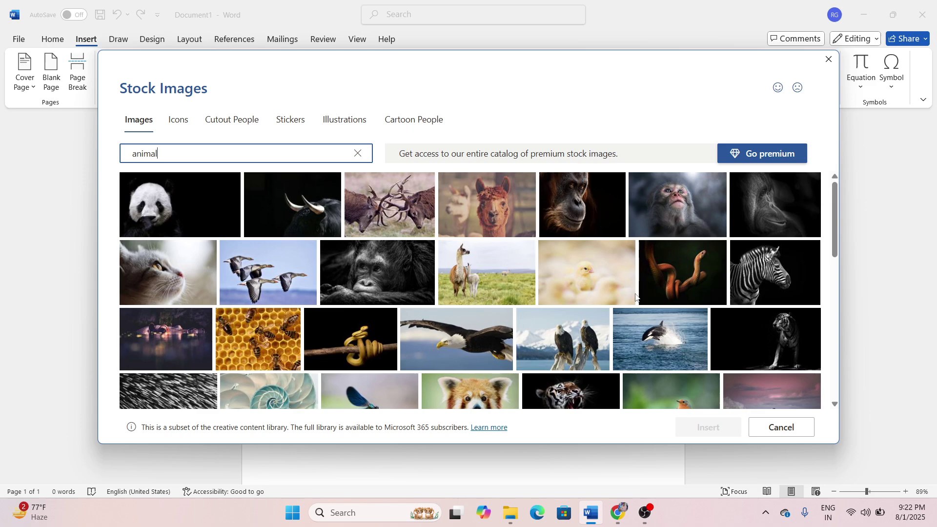
scroll(512, 337, down, 10)
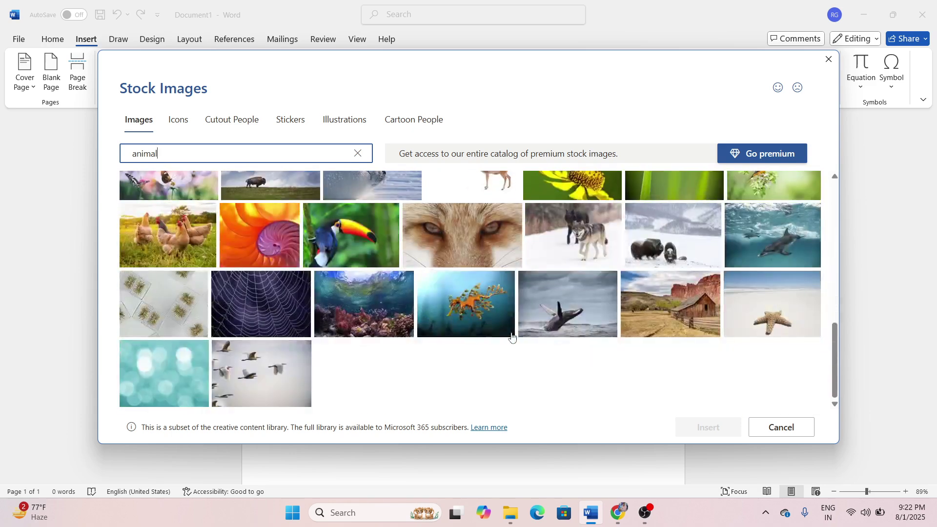
scroll(512, 336, up, 10)
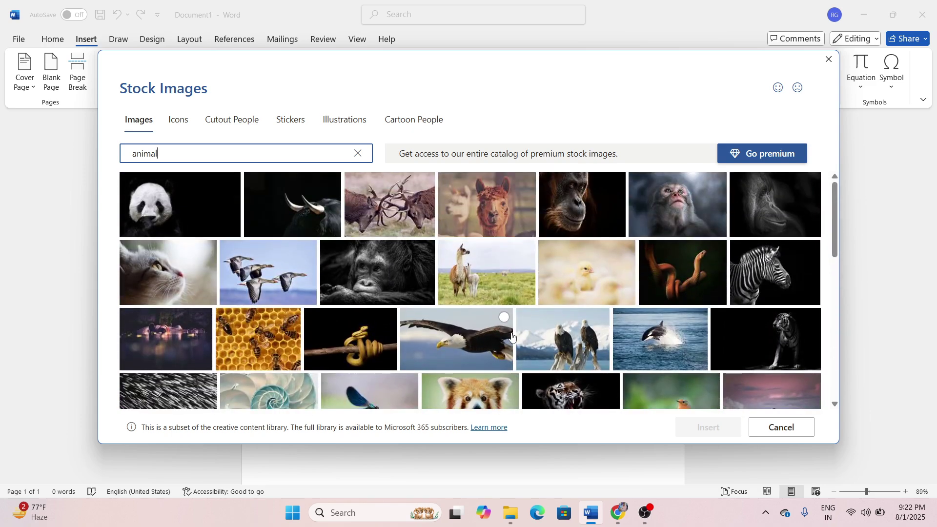
Insert the stock image of two stags locking antlers, and delete it from the page again.
click(426, 183)
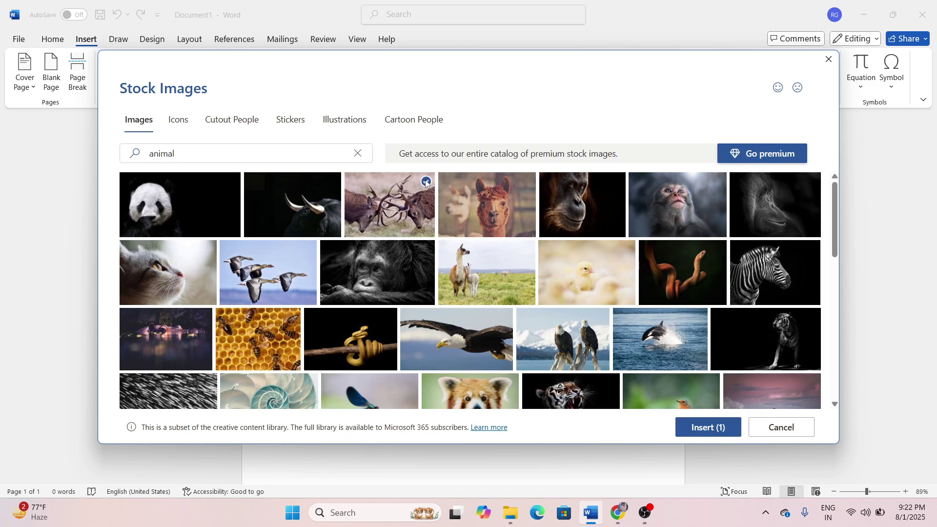
click(708, 428)
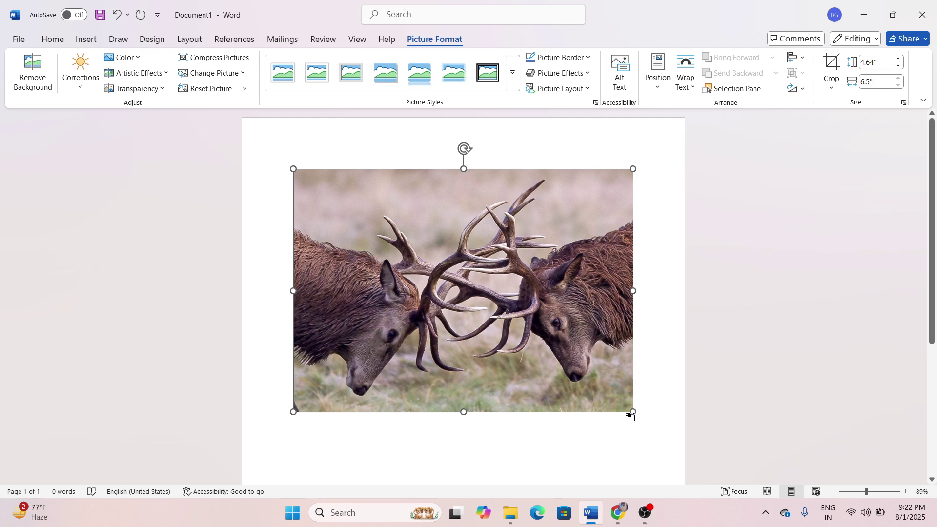
key(Delete)
Open the online picture search and look through the Bing image categories.
click(86, 39)
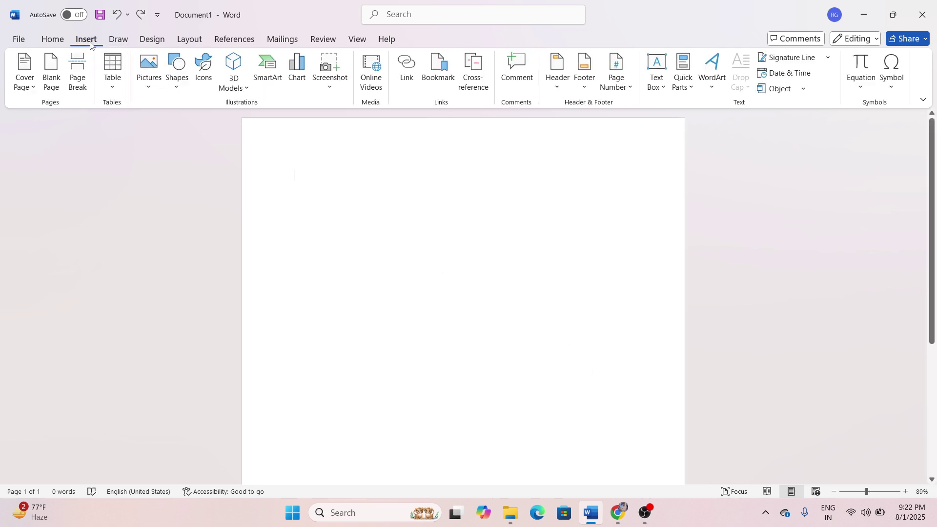
click(149, 71)
click(168, 166)
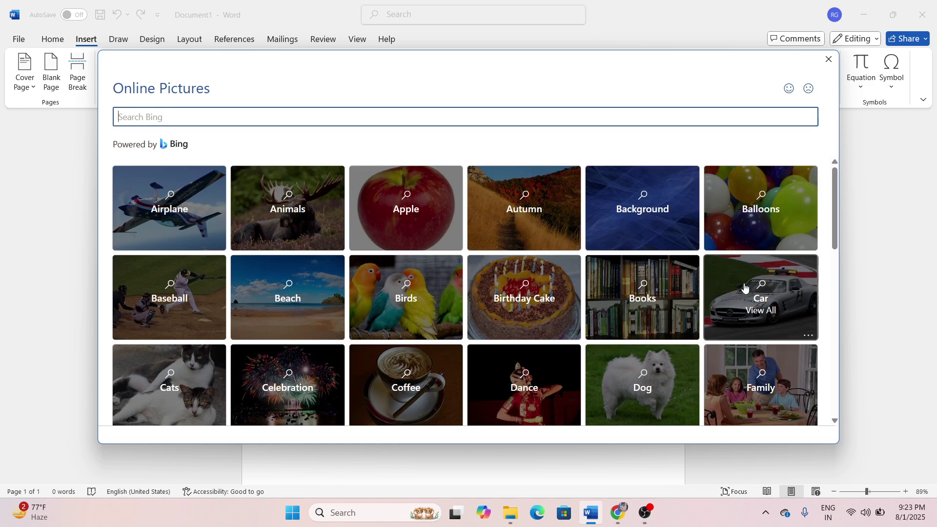
scroll(500, 312, down, 4)
scroll(498, 327, down, 8)
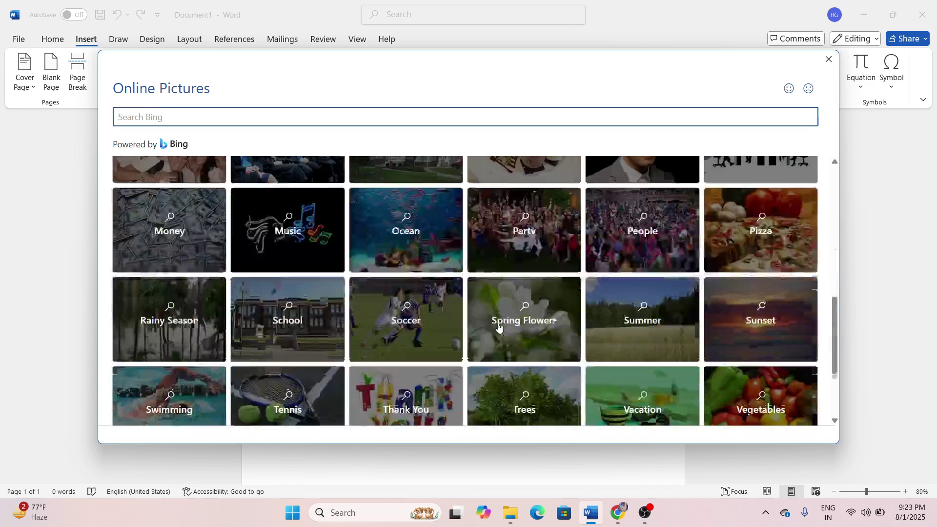
scroll(498, 327, up, 4)
scroll(499, 327, up, 8)
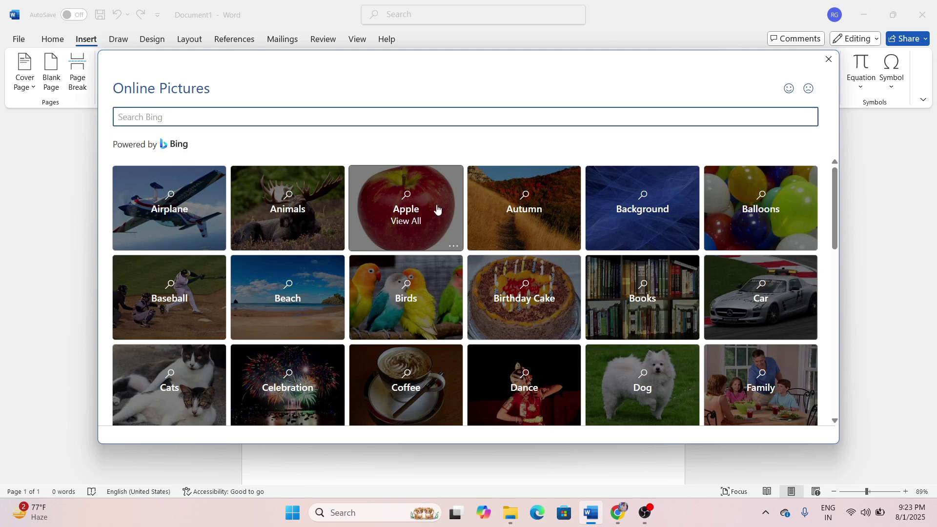
Insert the online picture of a red apple on a wooden surface from the Apple category, and delete it from the page again.
click(429, 211)
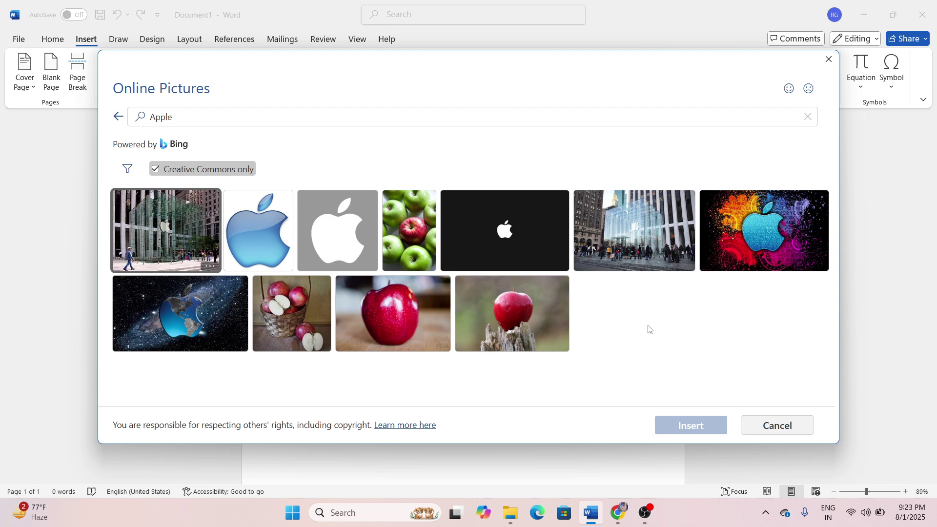
click(389, 313)
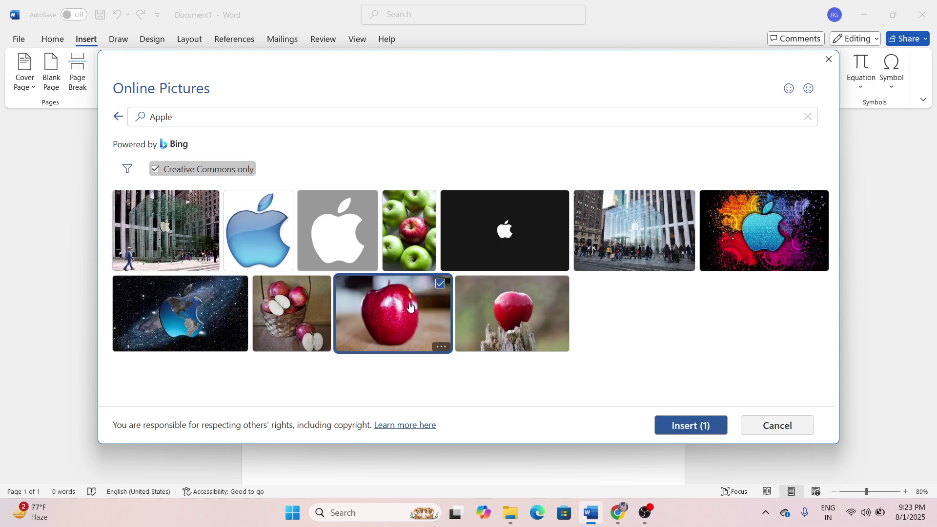
click(676, 426)
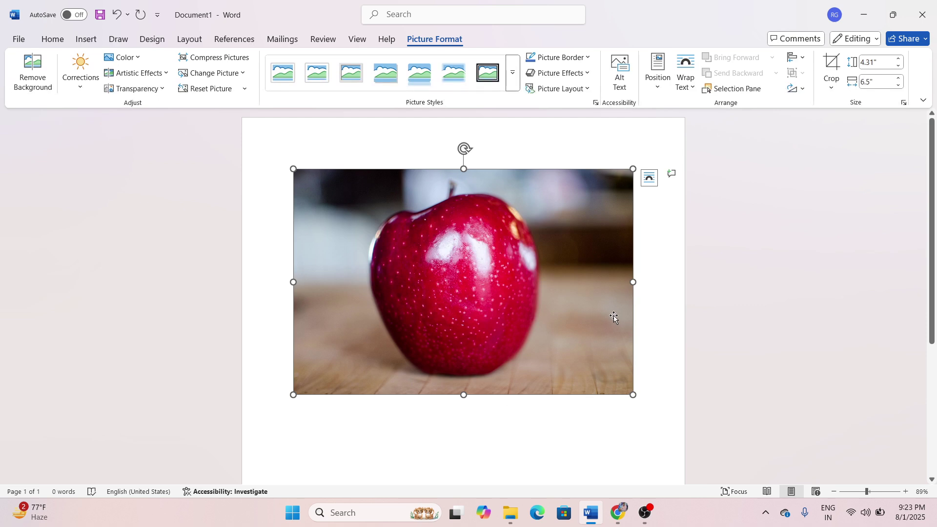
key(Delete)
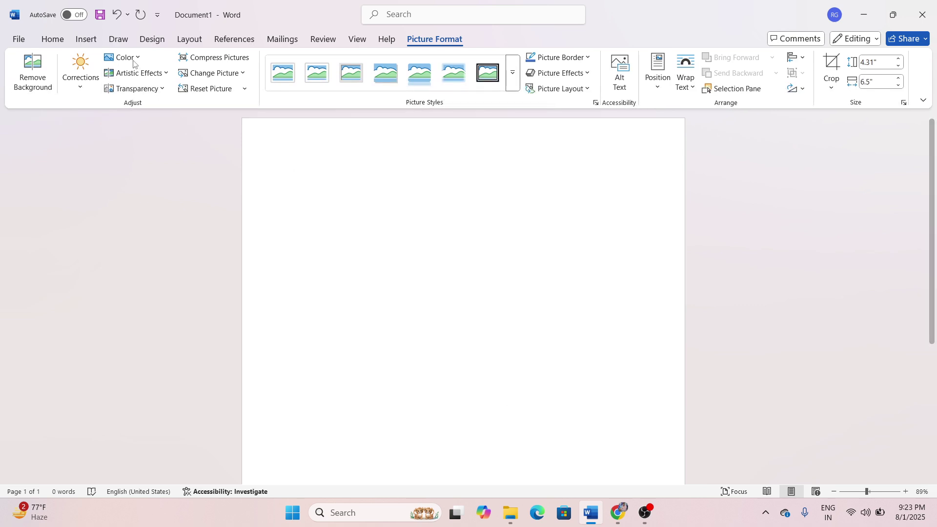
Insert the device picture diet-border-fruits-flowers-21447913 and shrink it proportionally to about 3.38" high by 4.71" wide.
click(87, 39)
click(148, 73)
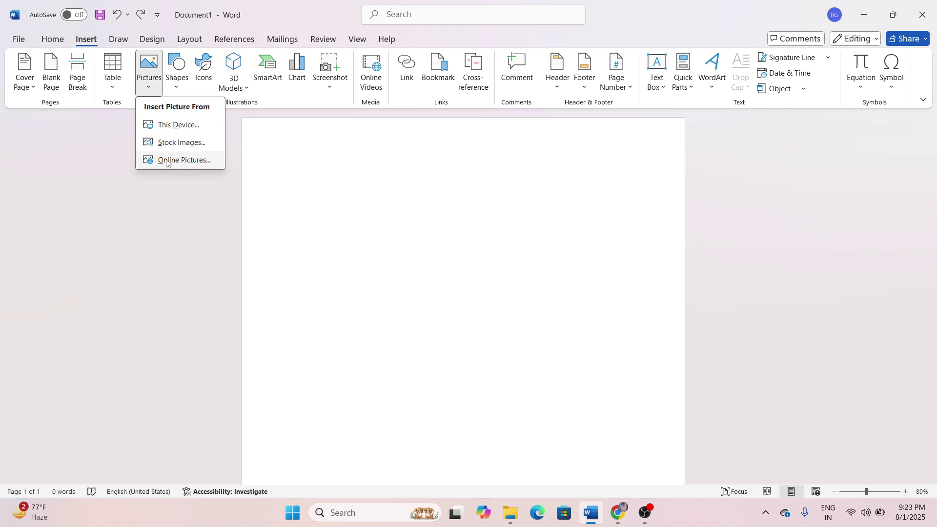
click(190, 125)
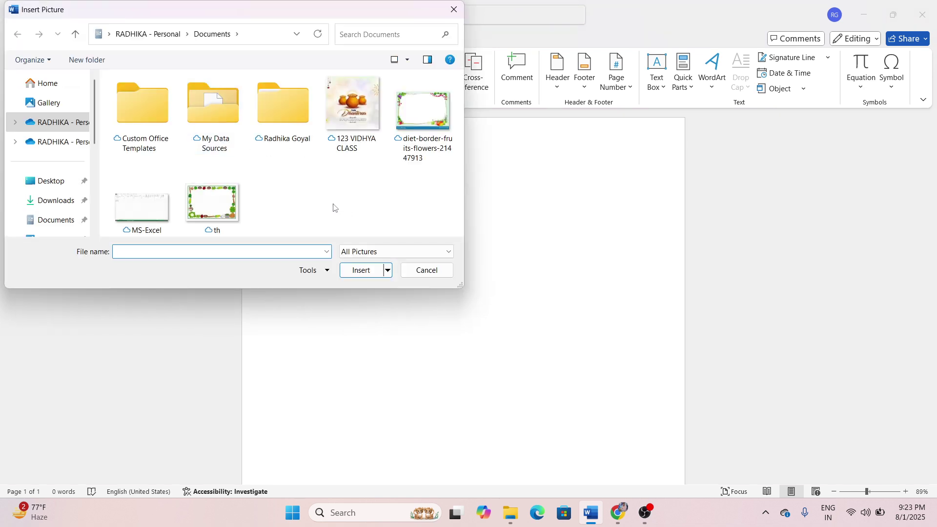
double_click(423, 122)
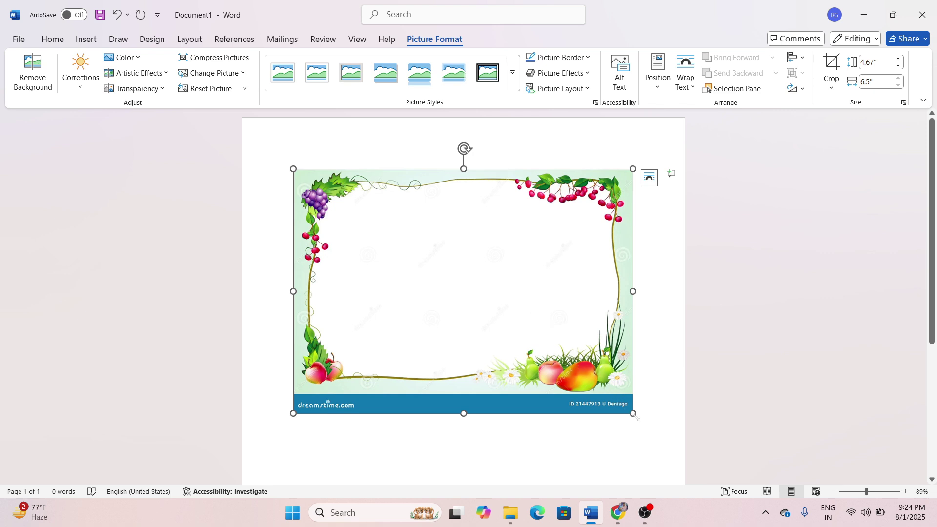
drag(634, 415, 516, 347)
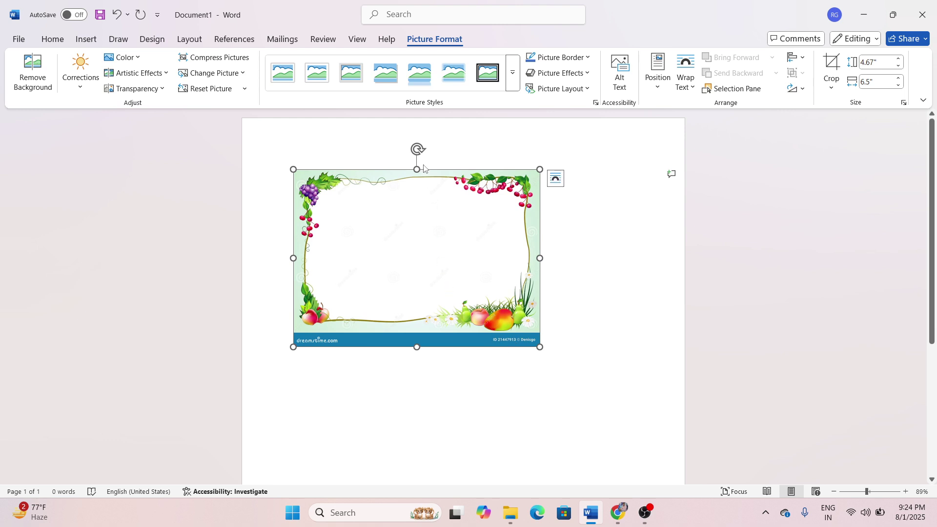
mouse_move(418, 149)
mouse_down()
mouse_move(525, 257)
mouse_move(519, 350)
mouse_move(472, 400)
mouse_move(381, 389)
mouse_move(309, 341)
mouse_move(342, 187)
mouse_move(417, 148)
mouse_up()
Preview the correction, color, artistic effect and transparency options on the fruit border picture without applying any.
click(92, 90)
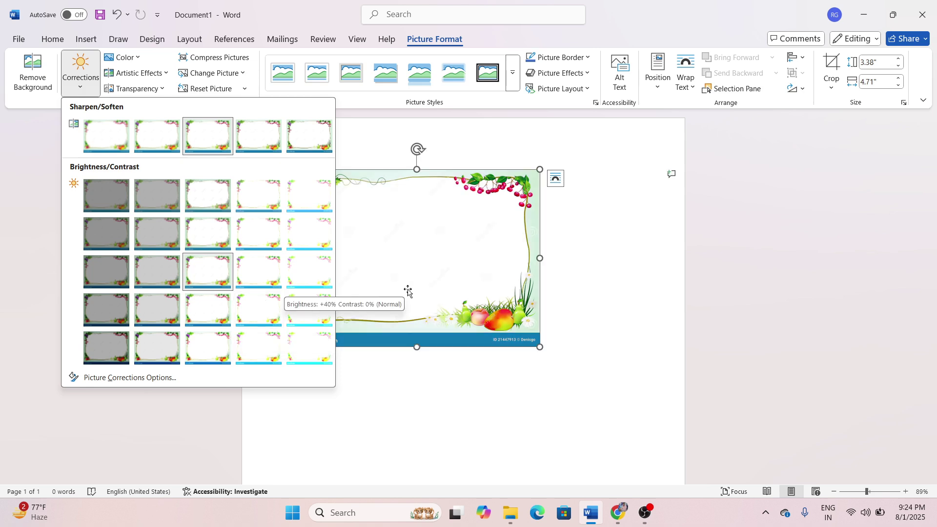
click(552, 269)
click(136, 60)
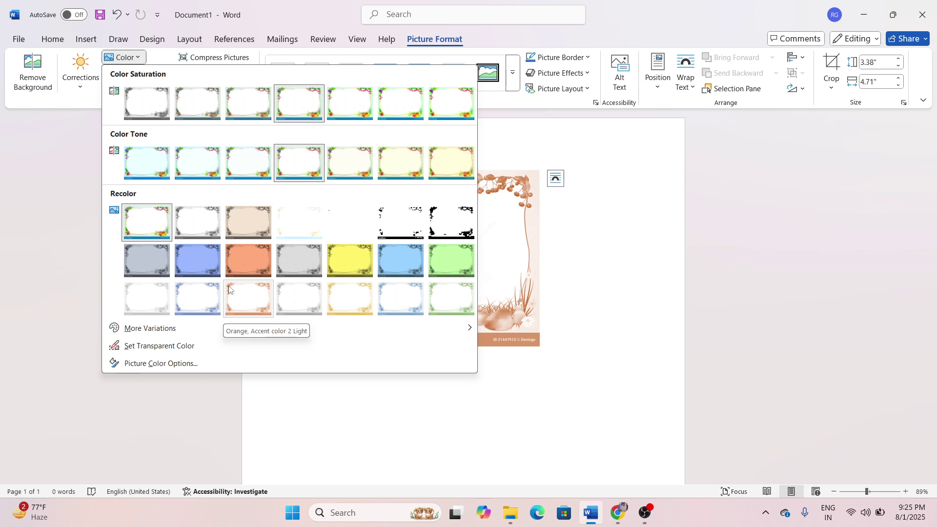
click(617, 270)
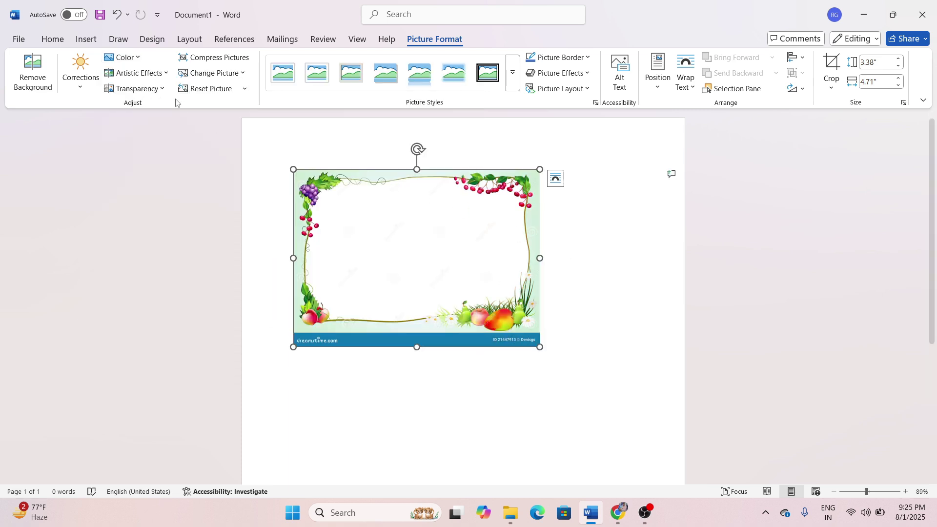
click(141, 73)
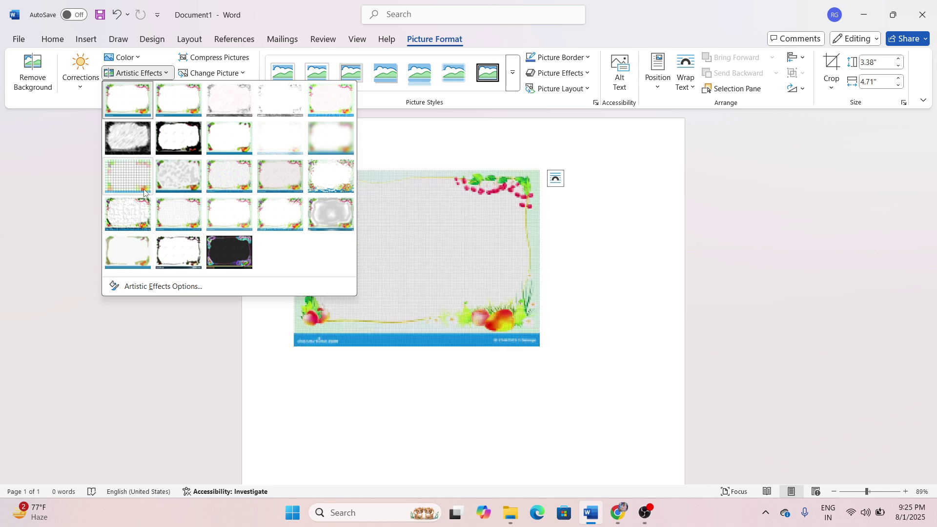
click(313, 128)
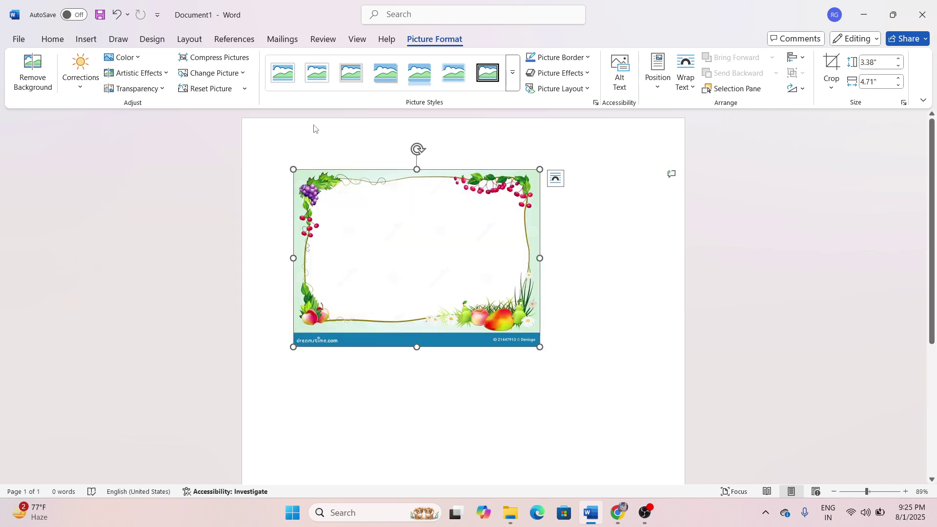
click(157, 90)
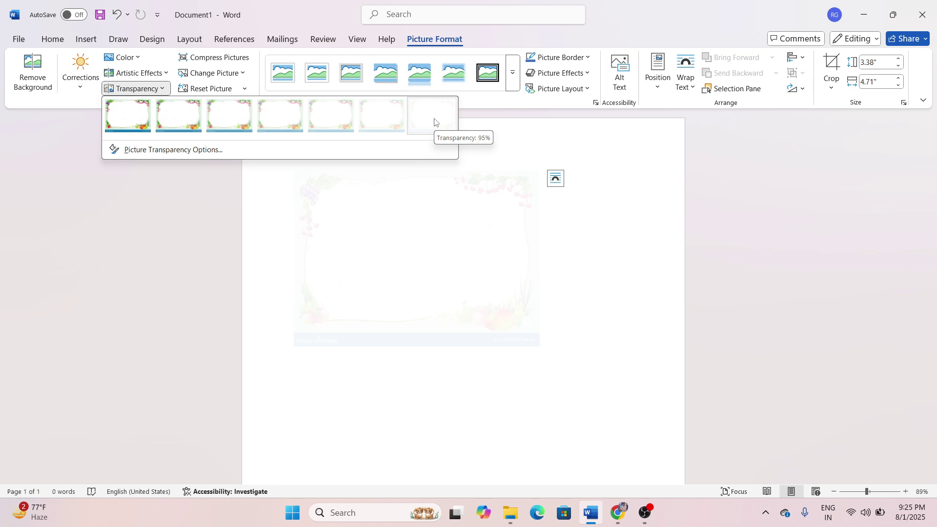
click(663, 183)
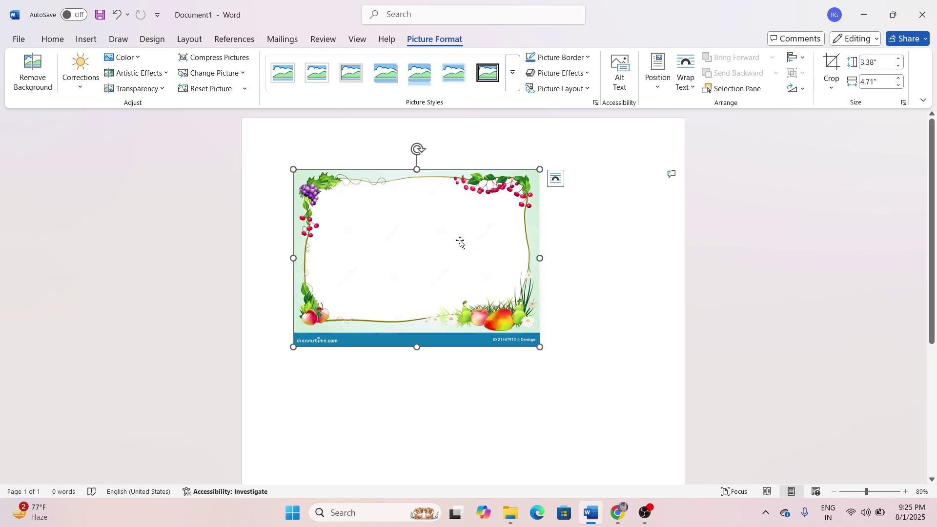
Apply a grainy artistic effect to the fruit border picture, and reset the picture to its original look.
click(139, 73)
click(189, 173)
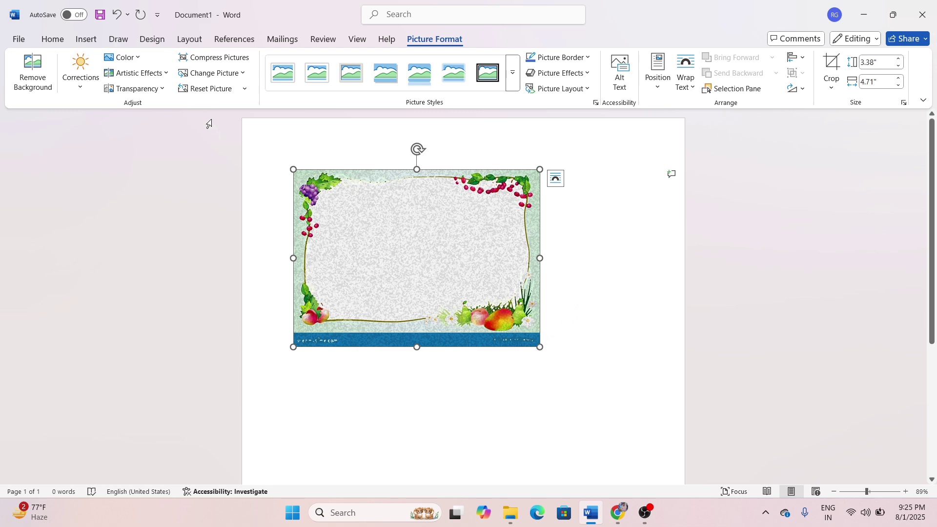
click(226, 92)
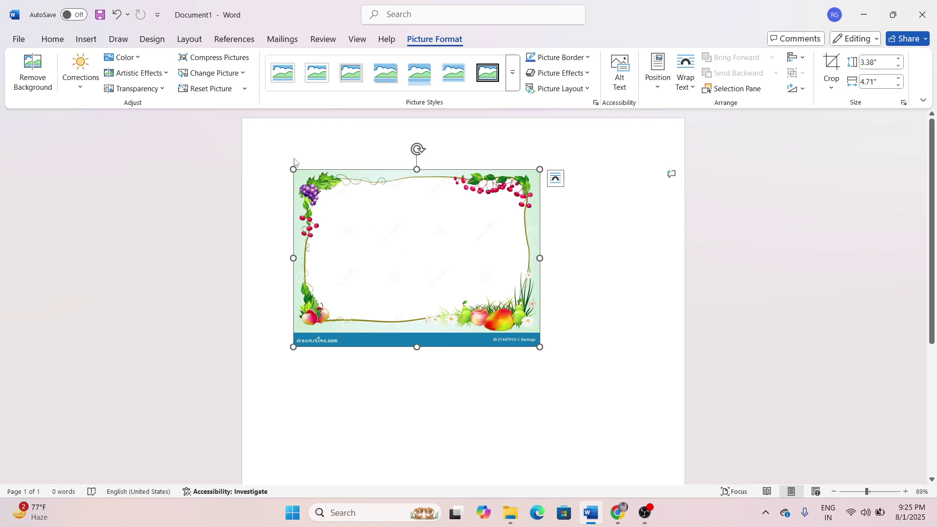
View the sources for changing the picture and preview the picture styles on it without applying one.
click(242, 76)
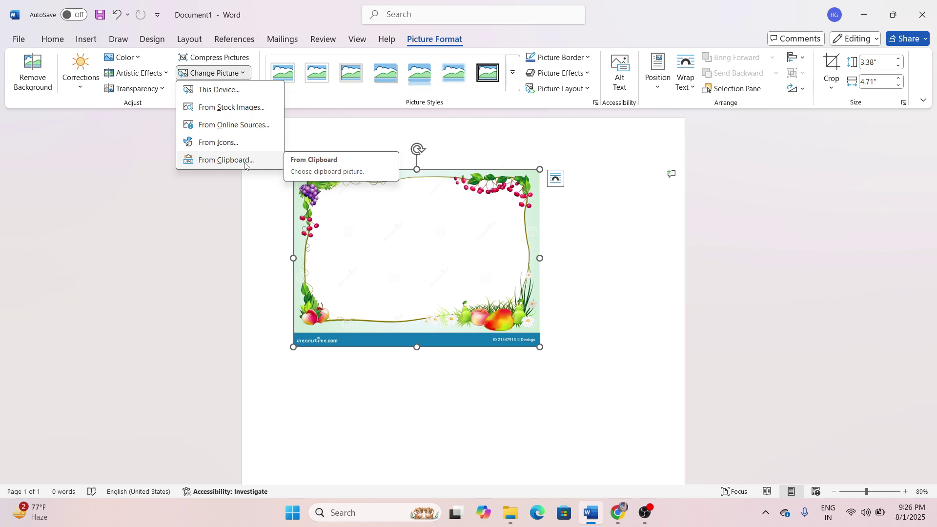
click(323, 147)
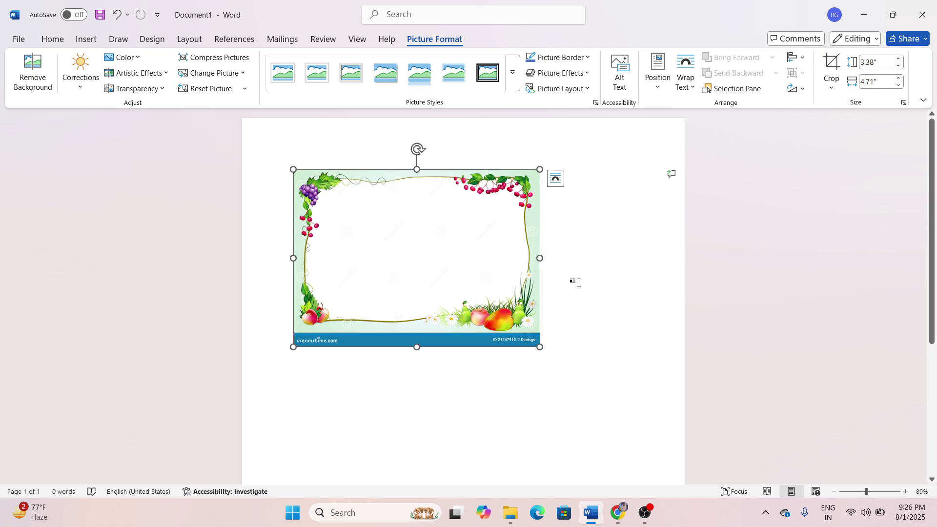
click(513, 74)
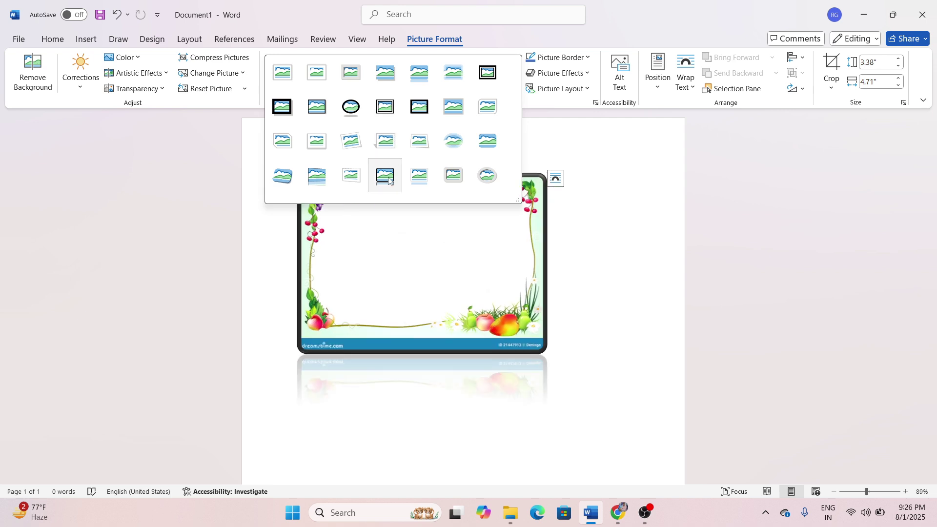
click(597, 215)
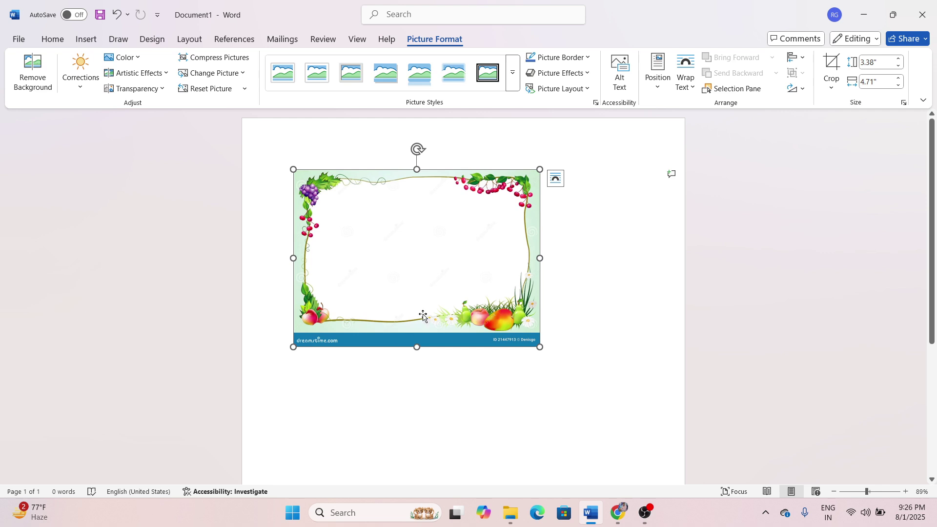
Preview the picture border's colors, weights, sketched lines and dash styles without applying any.
click(587, 57)
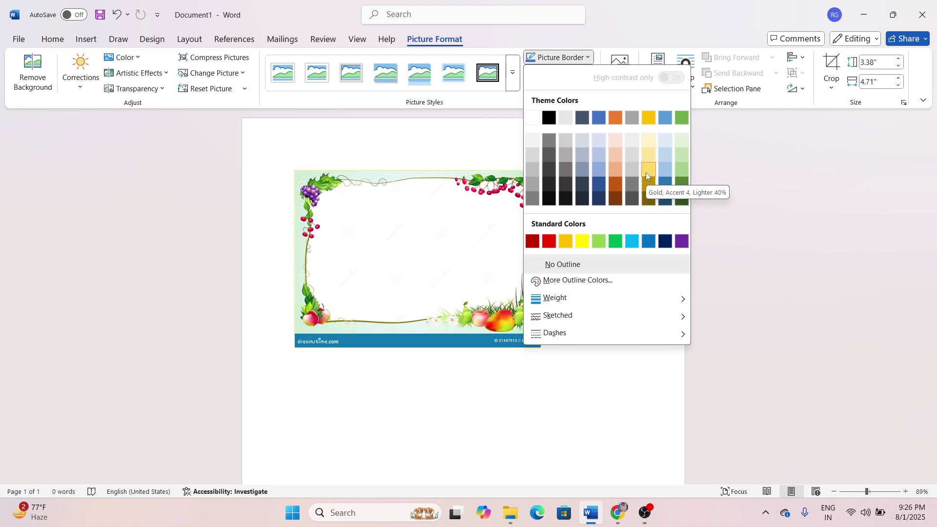
mouse_move(594, 301)
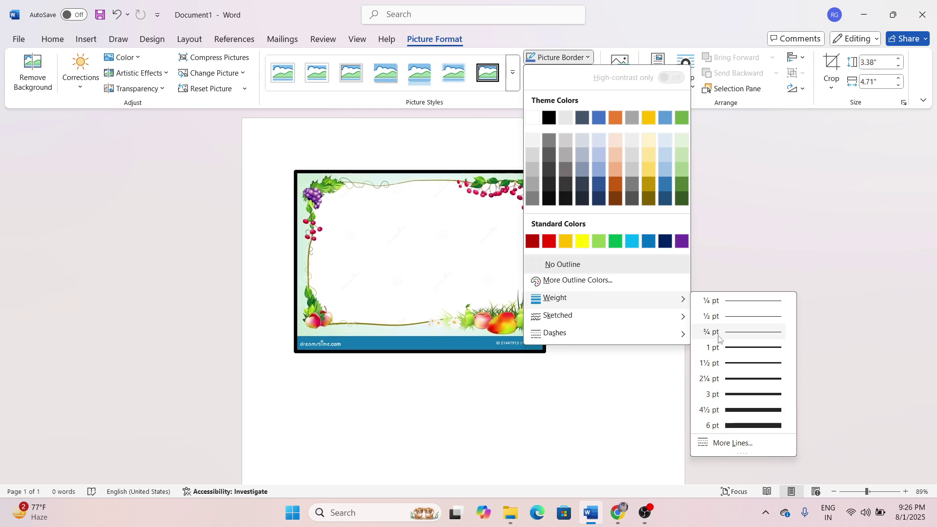
mouse_move(669, 317)
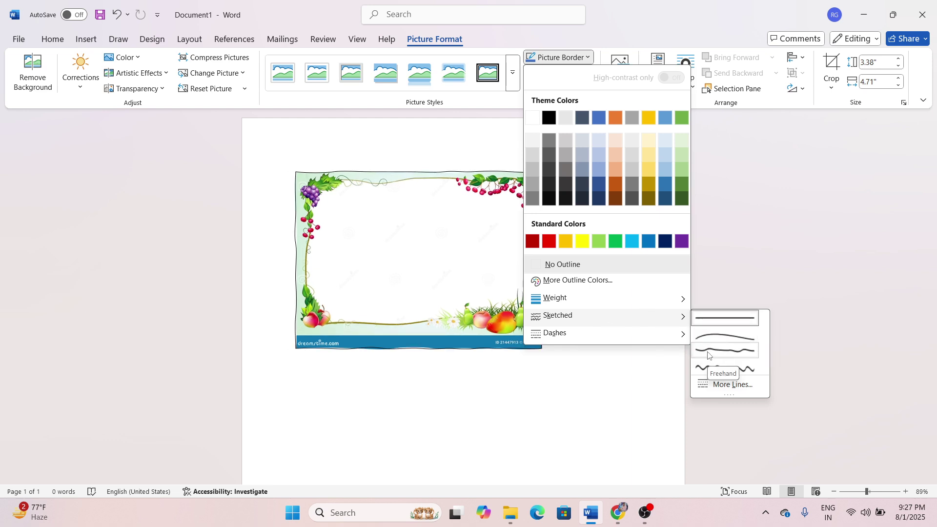
mouse_move(680, 333)
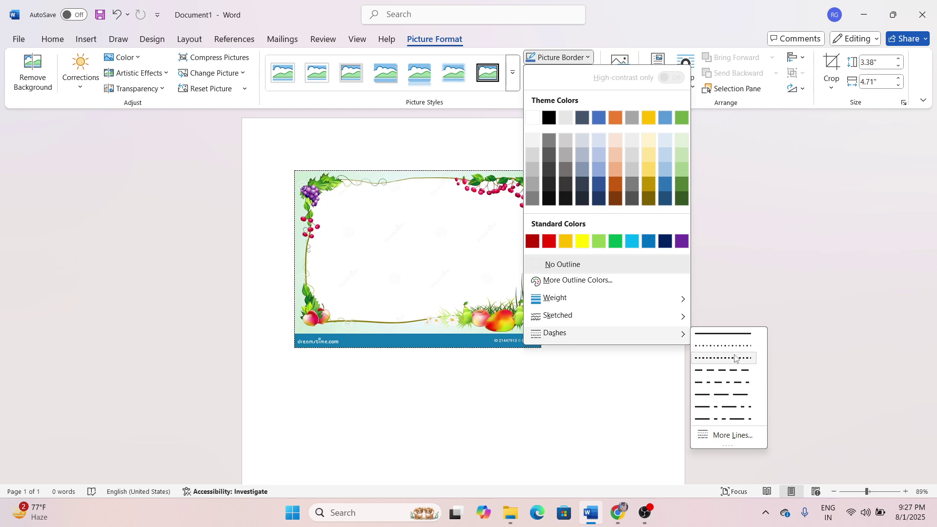
click(746, 287)
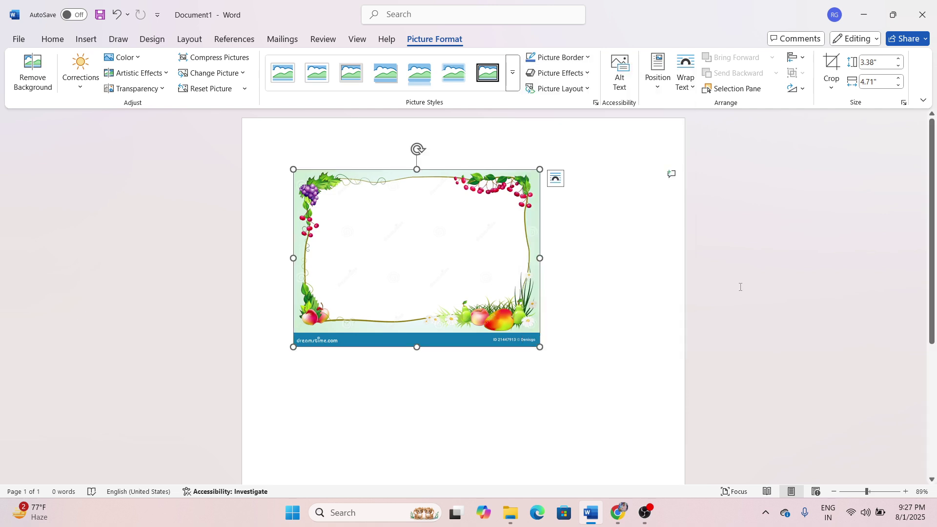
Preview the picture effects, including presets, glow, soft edges, bevel and 3-D rotation, without applying any.
click(576, 74)
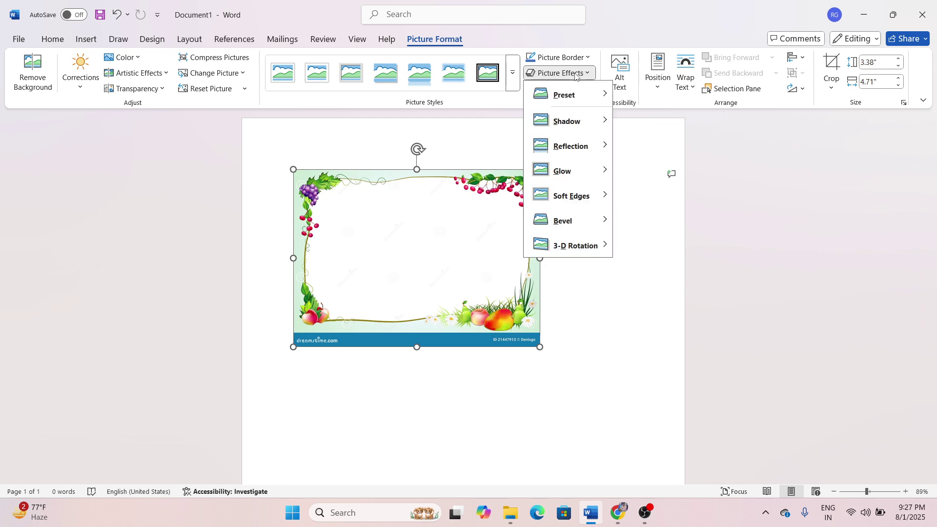
mouse_move(574, 97)
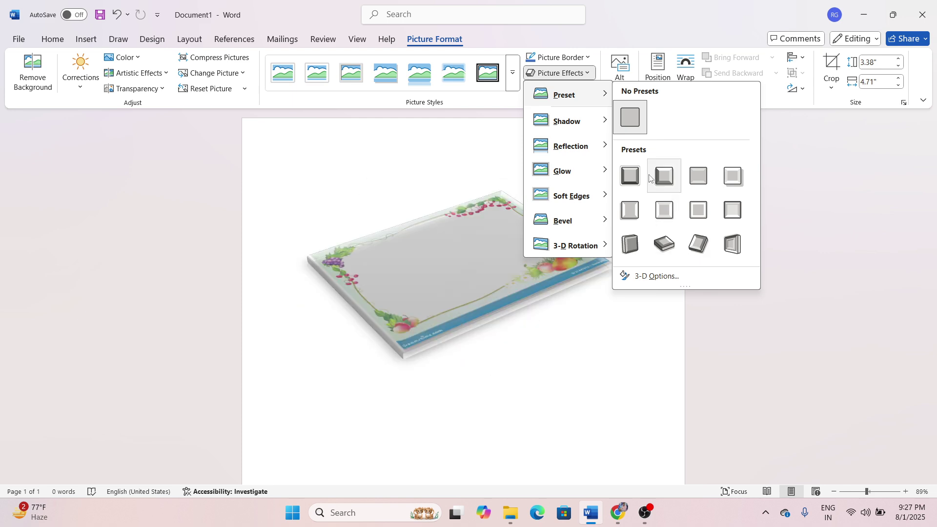
mouse_move(590, 123)
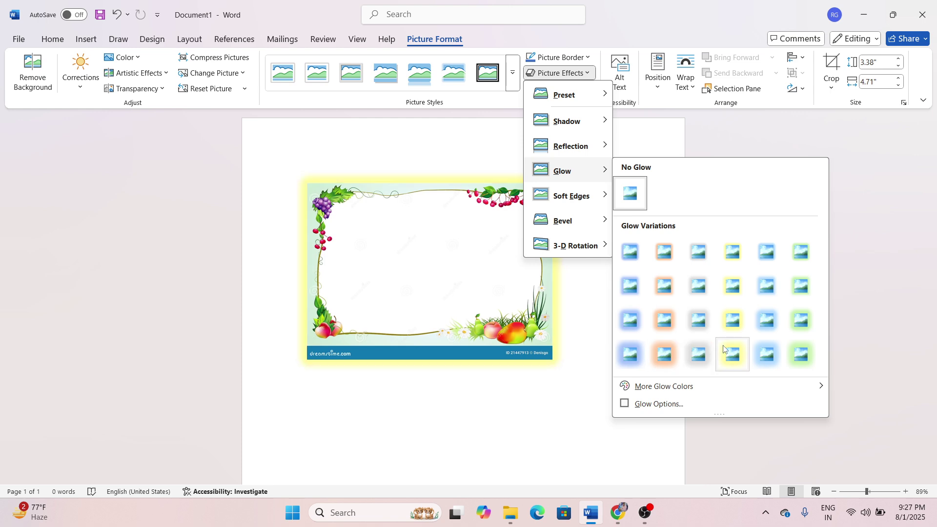
mouse_move(595, 204)
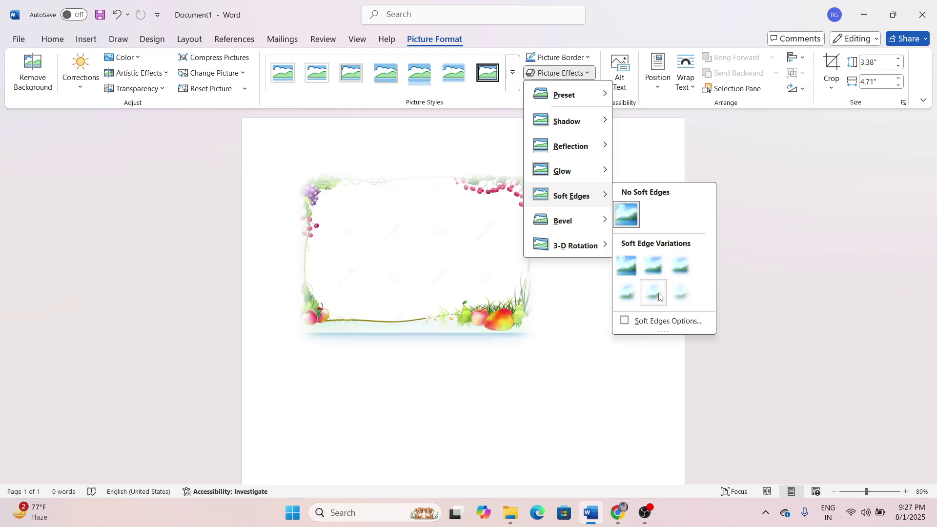
mouse_move(591, 229)
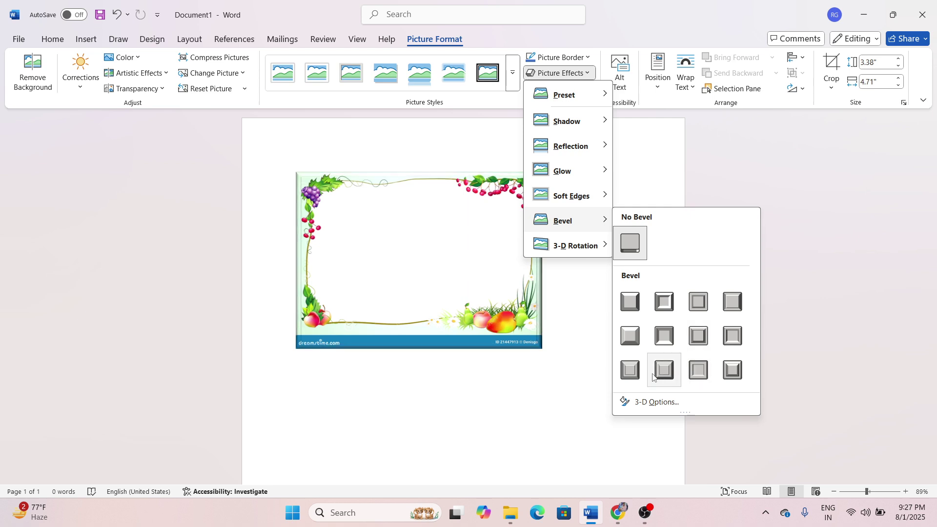
mouse_move(600, 248)
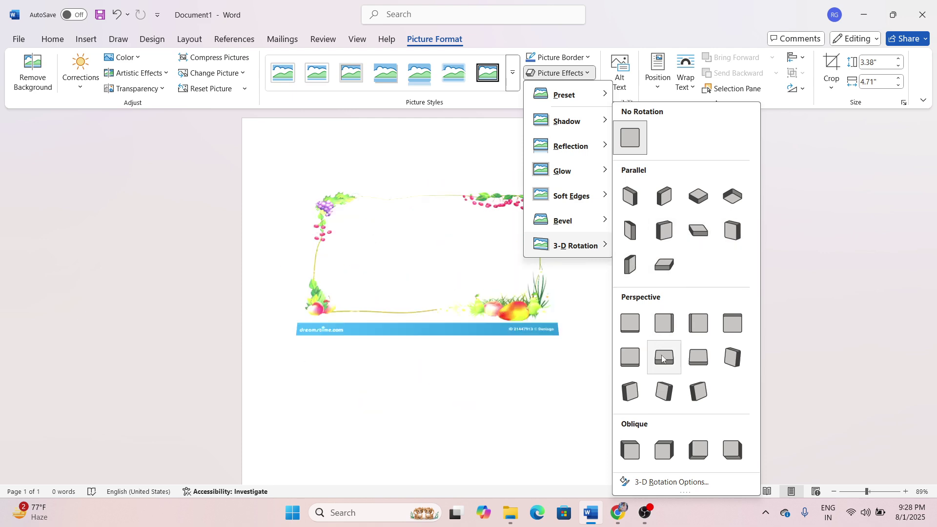
click(811, 270)
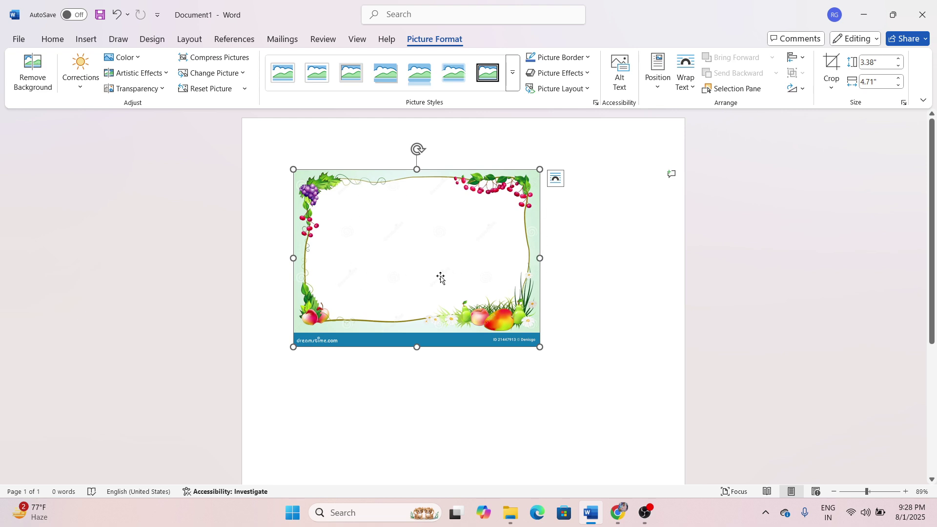
Position the fruit border picture in the middle center of the page with text wrapping.
click(659, 80)
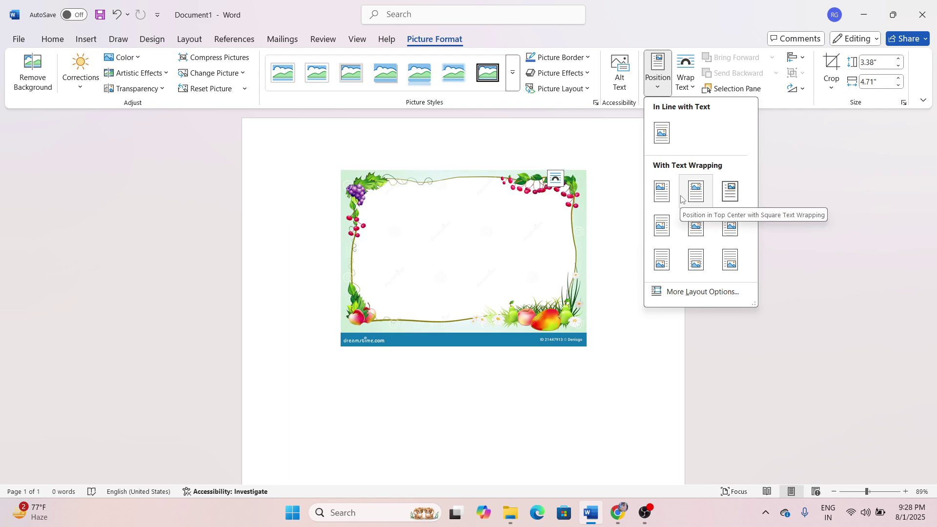
click(695, 229)
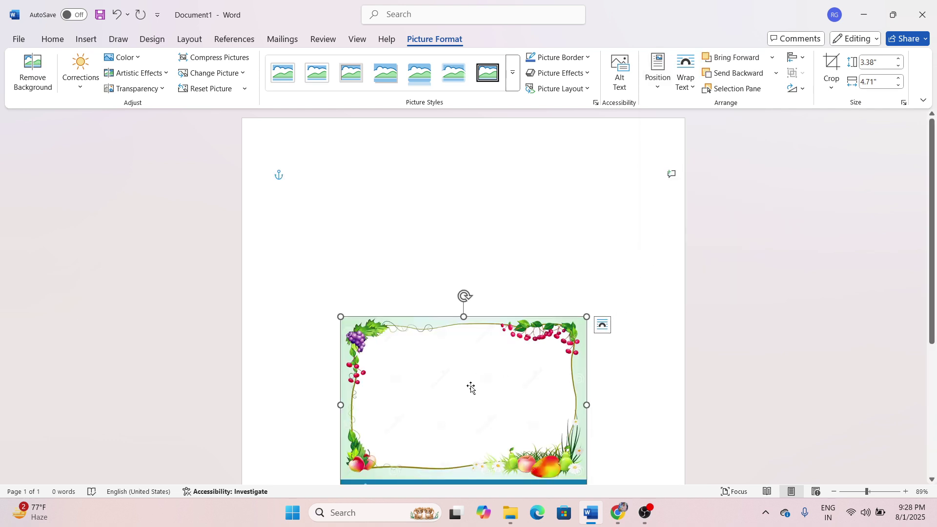
Move the fruit border picture higher on the page and generate sample paragraphs around it with =rand().
drag(472, 388, 467, 319)
drag(511, 245, 493, 310)
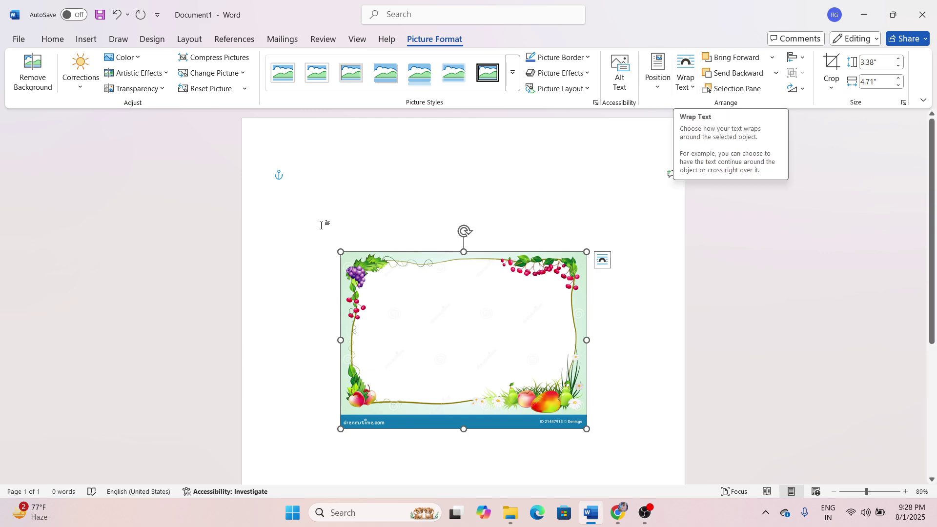
click(351, 199)
text(=rand()
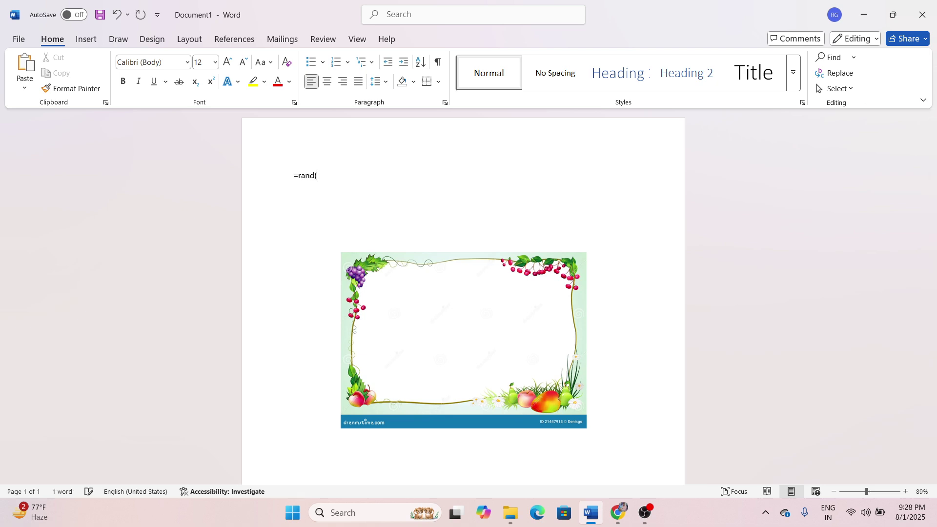
text())
key(Return)
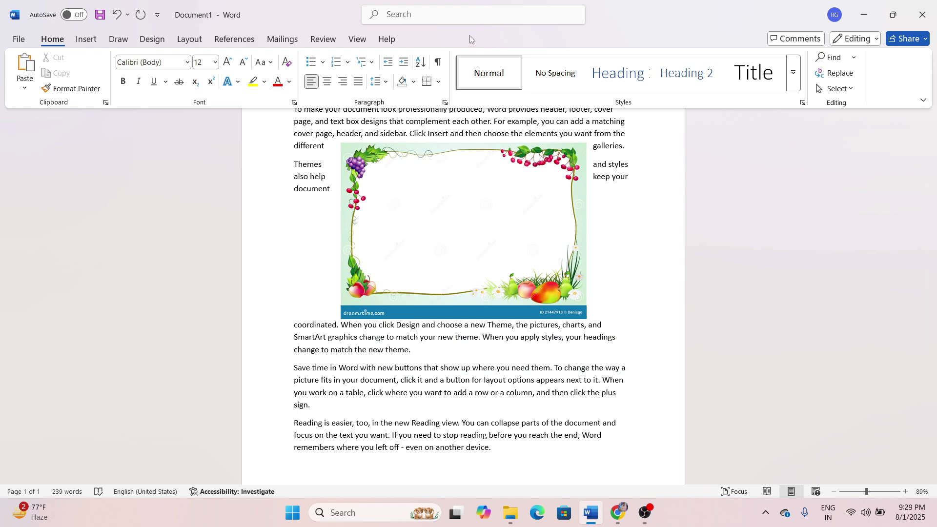
scroll(661, 292, up, 3)
scroll(661, 292, down, 2)
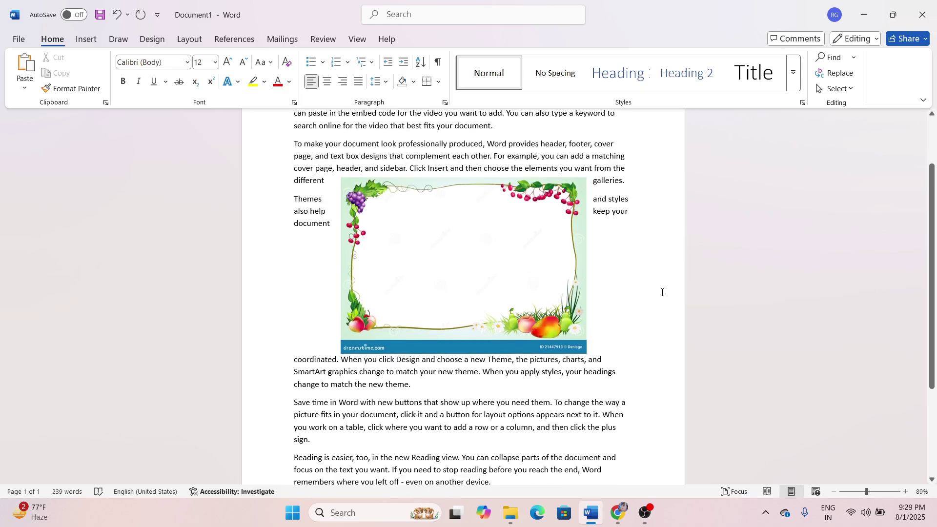
scroll(662, 292, up, 1)
Shrink the fruit border picture to about 2.24" by 3.12" and place it mid-page among the paragraphs.
click(558, 320)
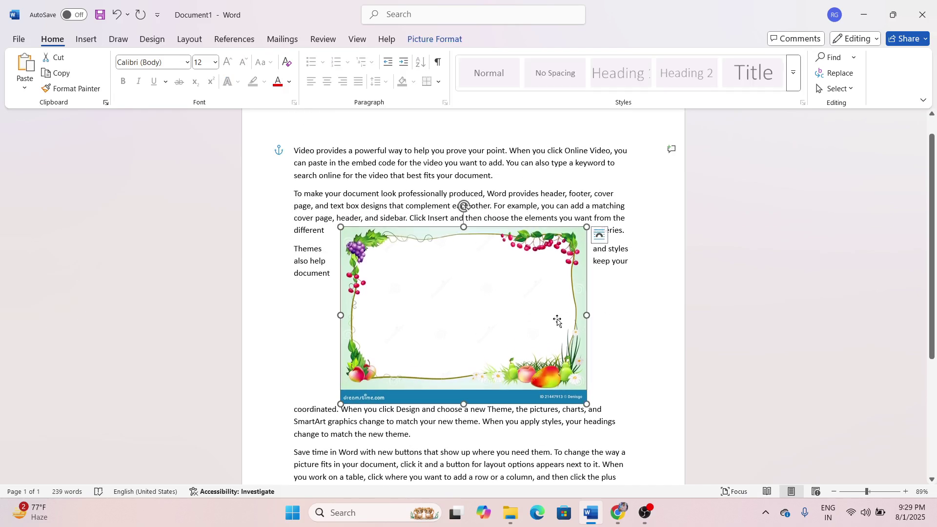
click(435, 39)
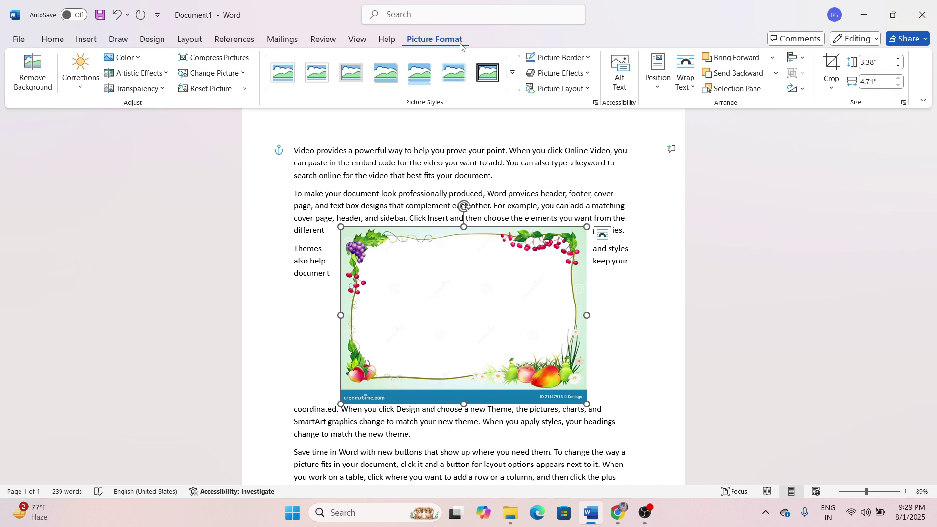
drag(586, 403, 498, 333)
drag(437, 291, 472, 292)
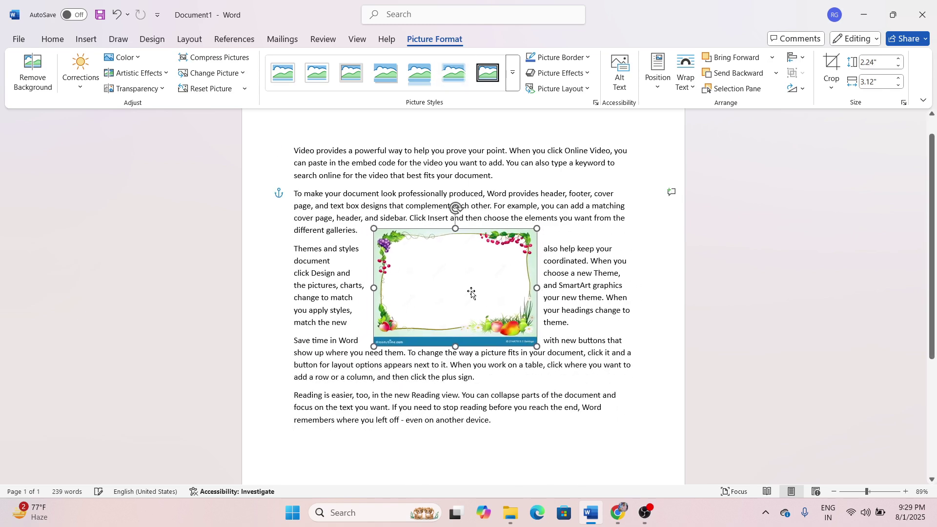
Try In Line with Text wrapping on the picture, undo it, and set the text wrapping to Square.
click(689, 84)
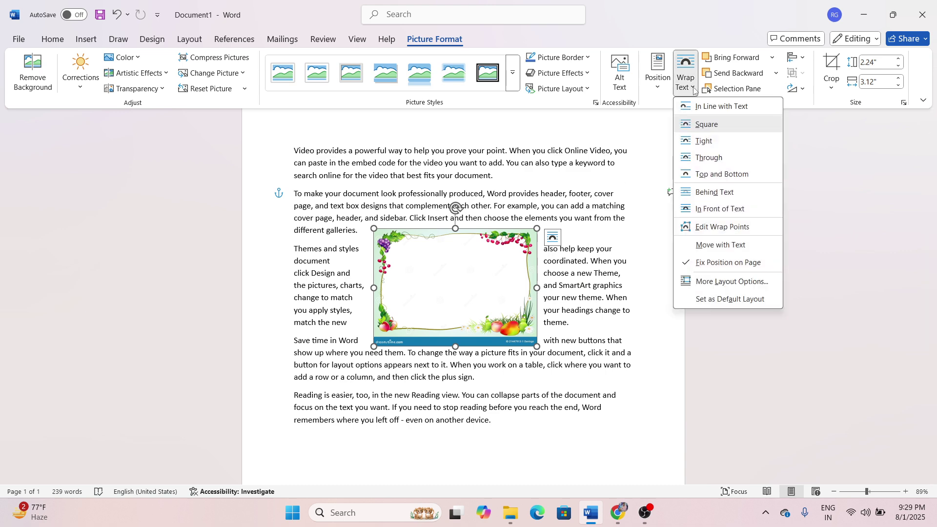
click(741, 108)
ctrl+scroll(489, 352, up, 3)
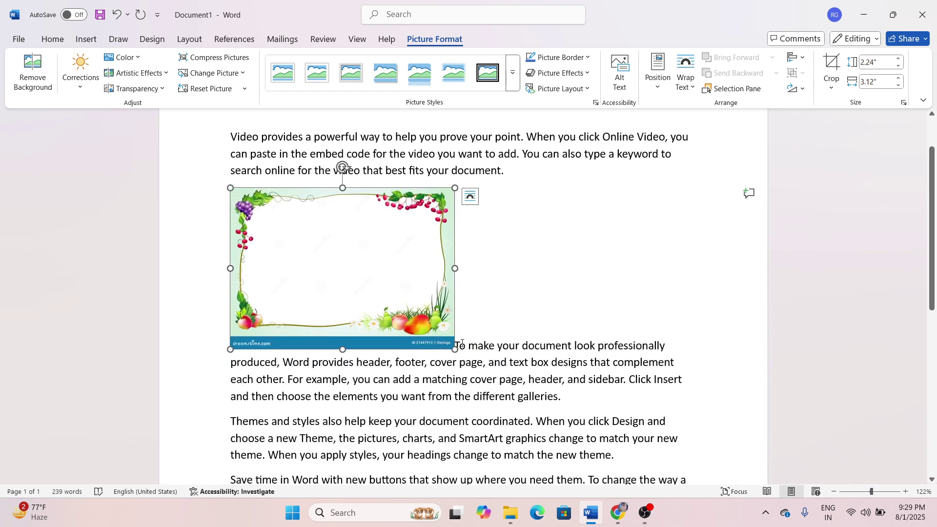
key(ctrl+z)
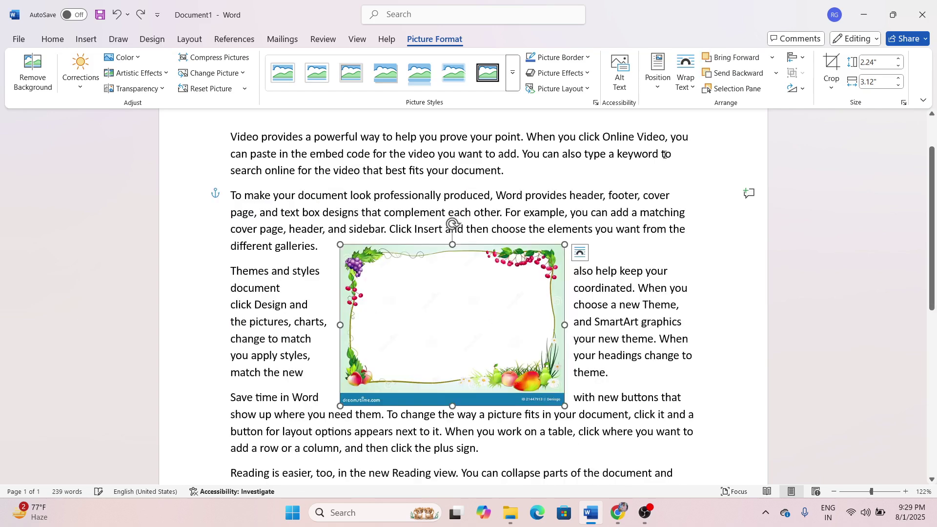
click(686, 73)
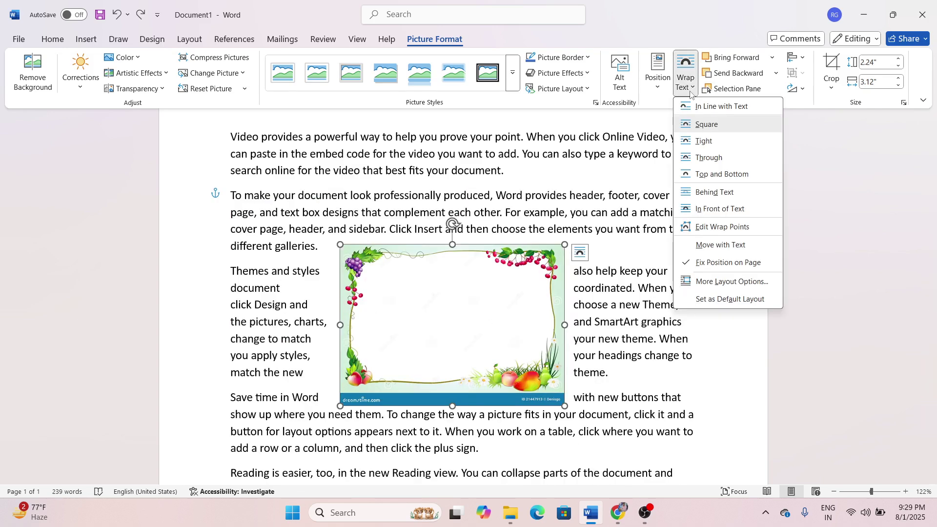
click(706, 124)
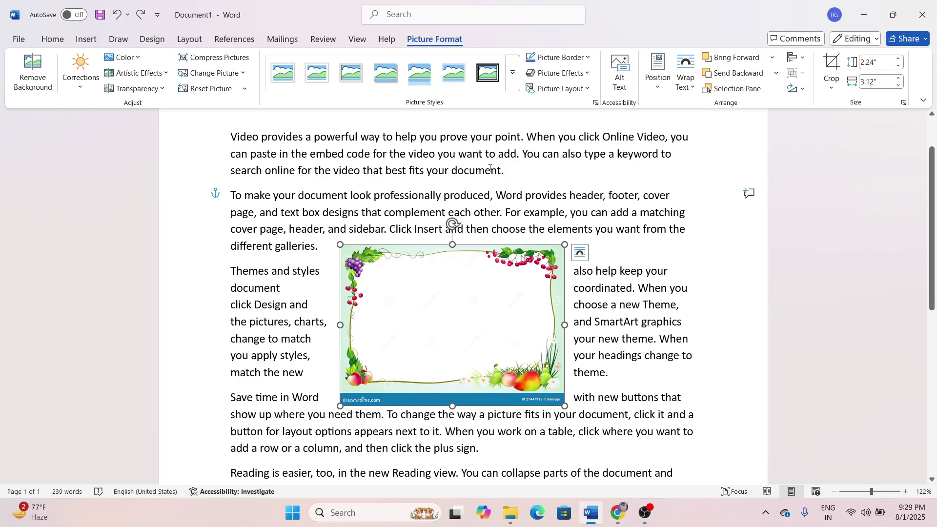
Apply the gray oval-framed picture style and preview Tight text wrapping around the picture.
click(512, 73)
click(492, 179)
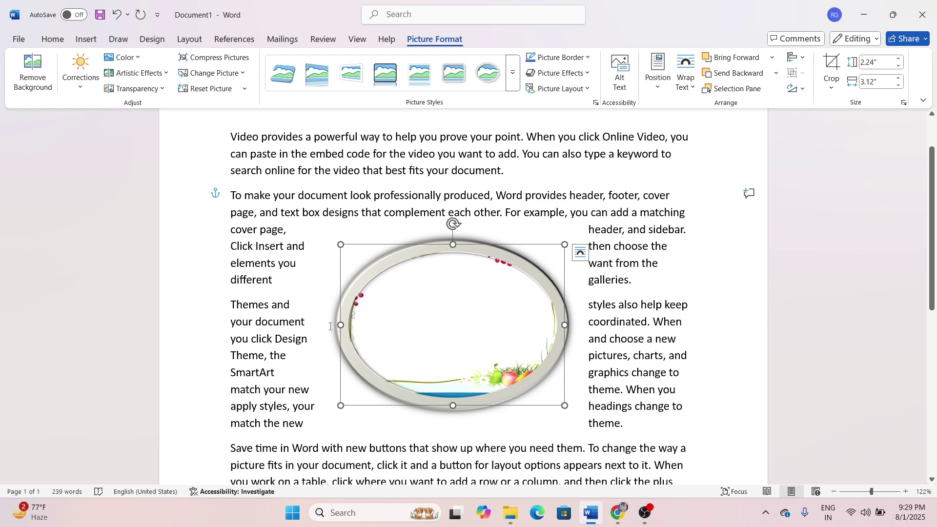
click(686, 72)
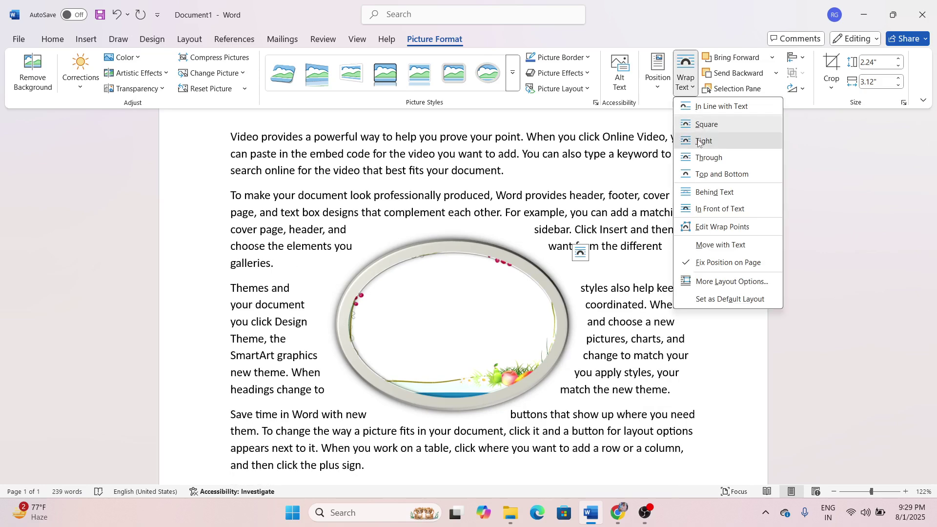
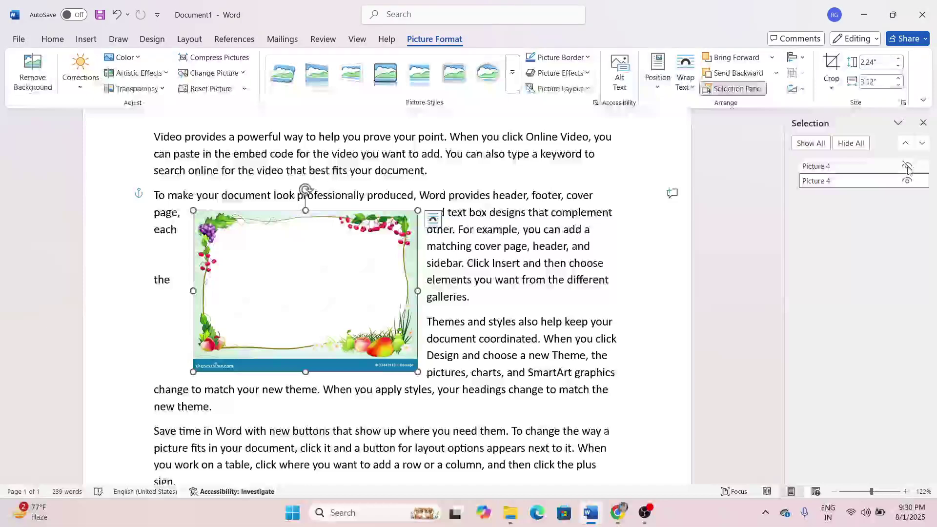
Toggle the visibility of the first-listed Picture 4, leave it shown, and close the list of selectable objects.
click(908, 167)
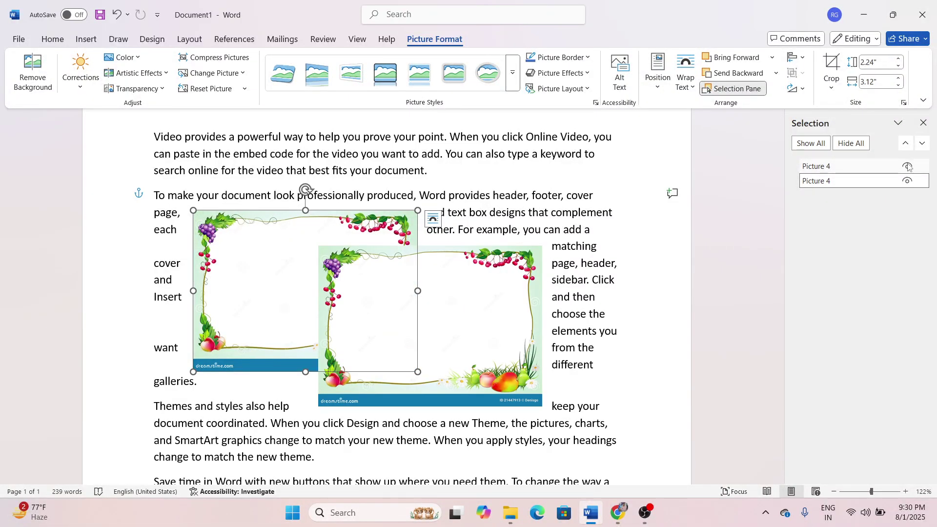
click(908, 166)
click(907, 167)
click(923, 123)
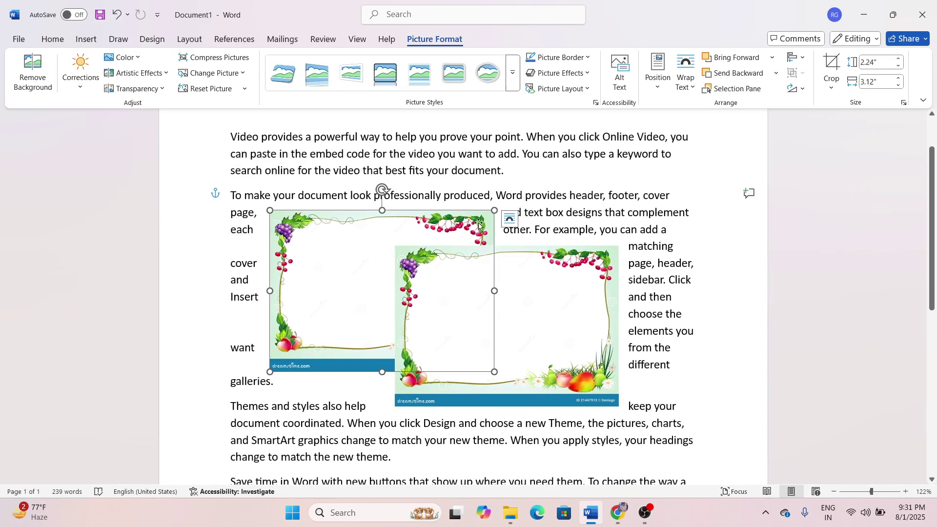
Separate the overlapping pictures, placing one higher near the page's right margin and the other against the left margin.
drag(478, 225, 688, 191)
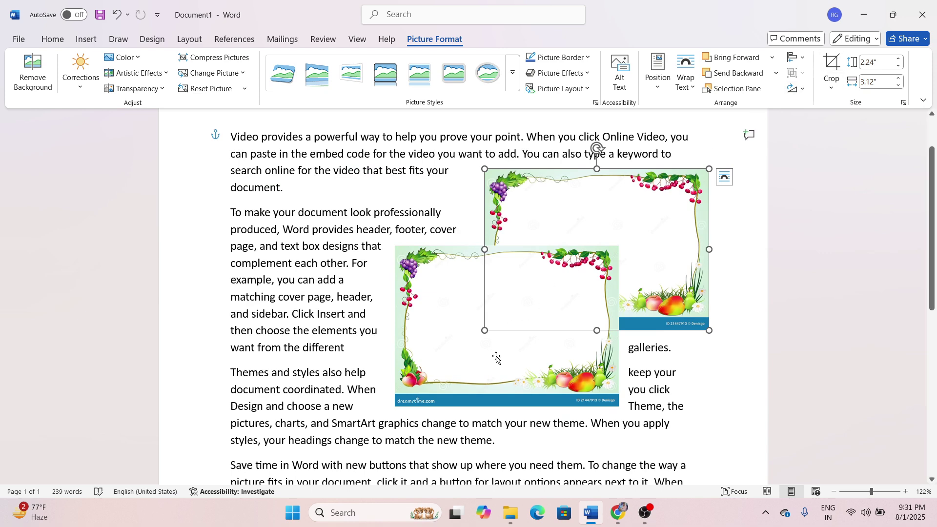
drag(496, 358, 410, 345)
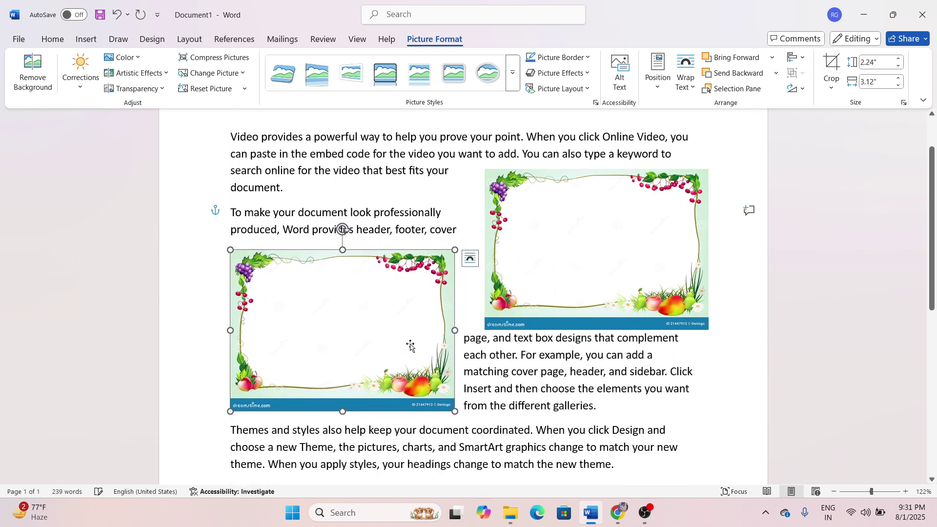
Crop the blue watermark strip off the lower edge of the upper picture, reducing its height to about 2.07".
click(580, 276)
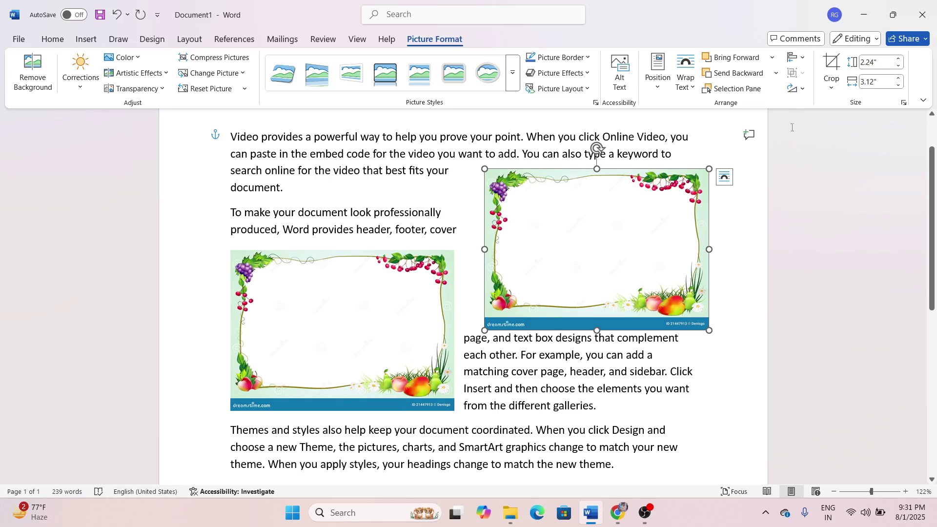
click(831, 70)
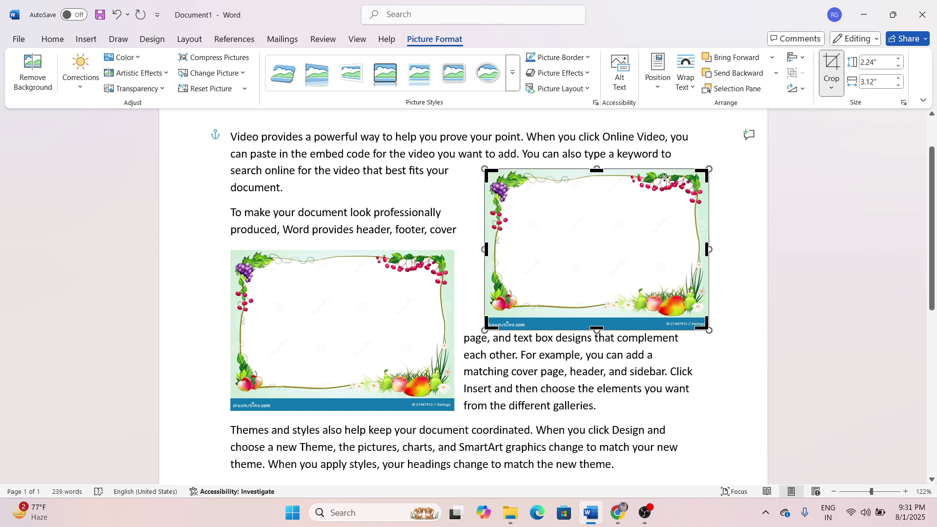
drag(596, 329, 598, 316)
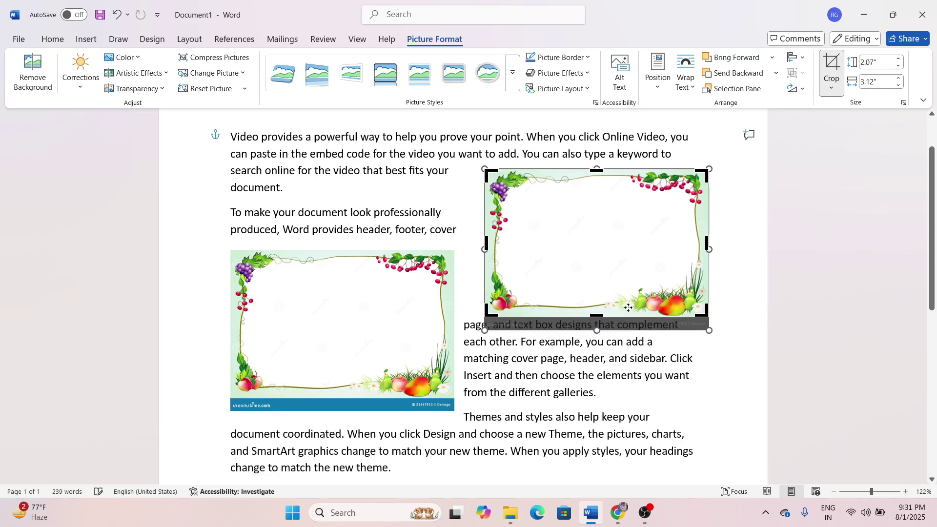
click(777, 284)
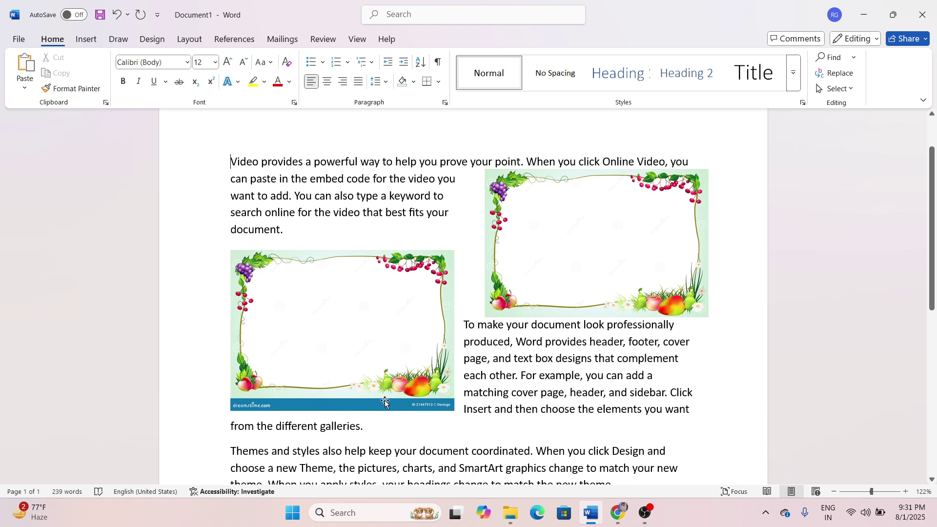
click(634, 285)
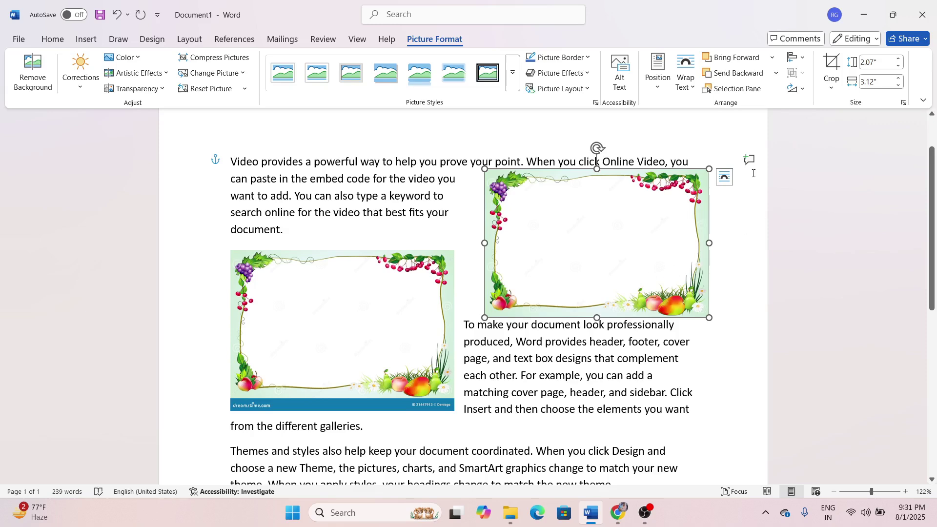
Cut both fruit border pictures out of the document, leaving only the sample paragraphs.
click(86, 39)
right_click(358, 294)
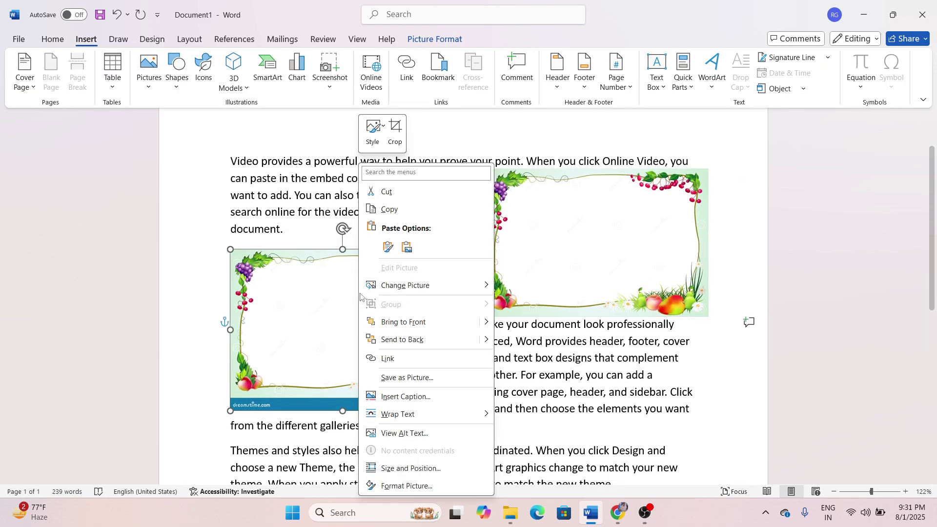
click(419, 192)
right_click(564, 228)
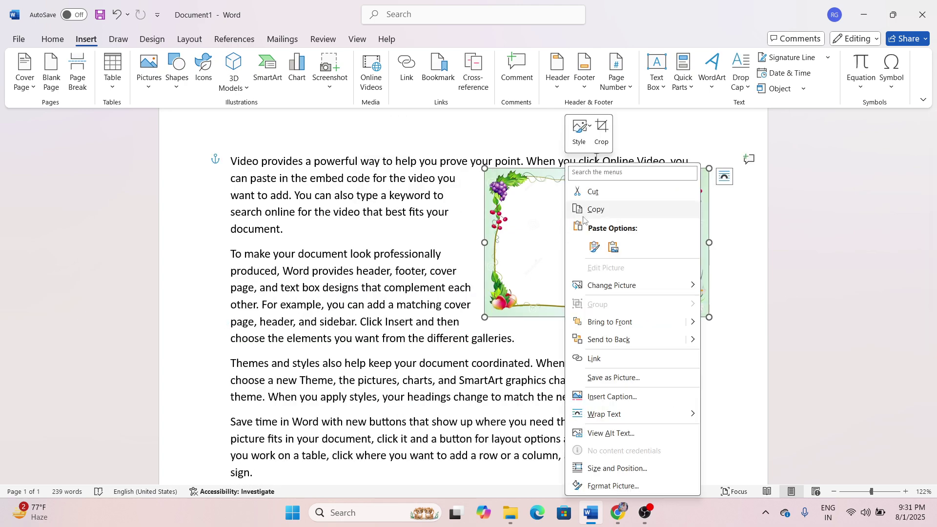
click(591, 190)
scroll(275, 191, up, 2)
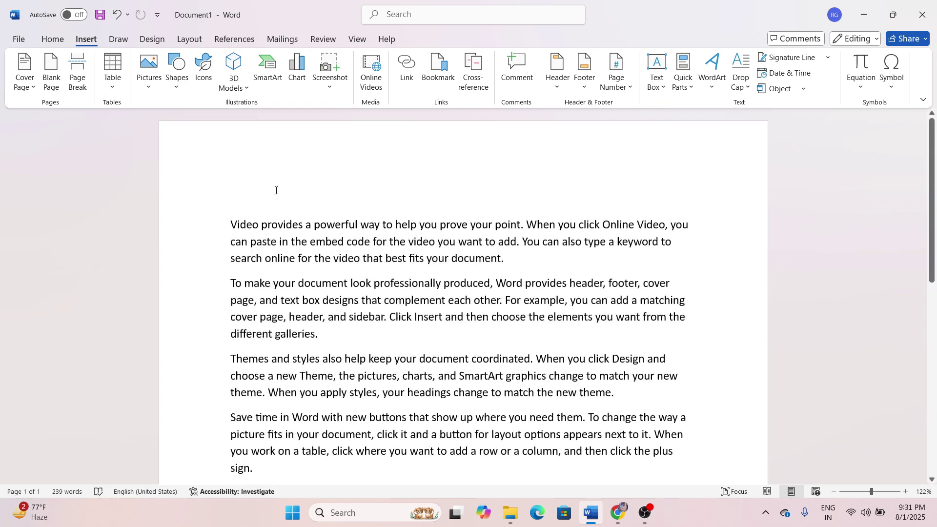
Browse the available shapes and draw a rectangle about 3.97" wide and 2.27" high below the last paragraph, roughly centered on the page.
click(176, 88)
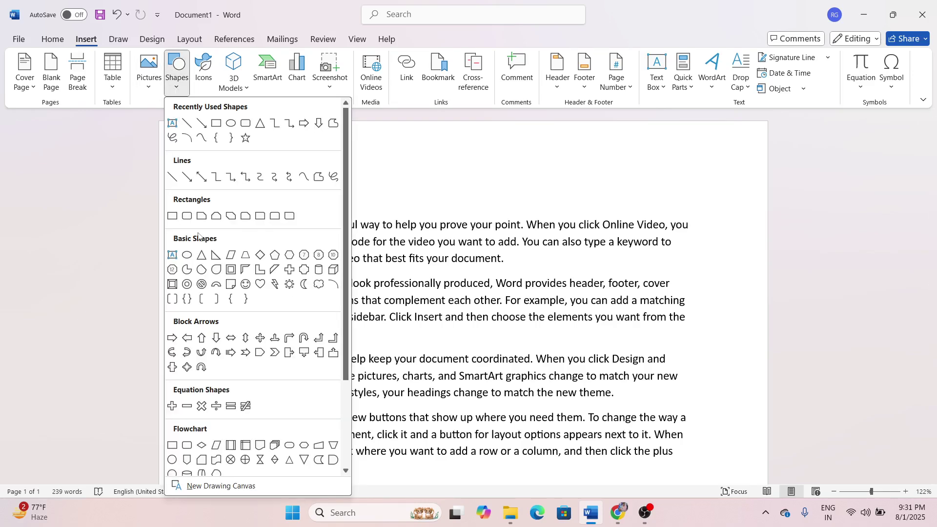
scroll(272, 414, down, 3)
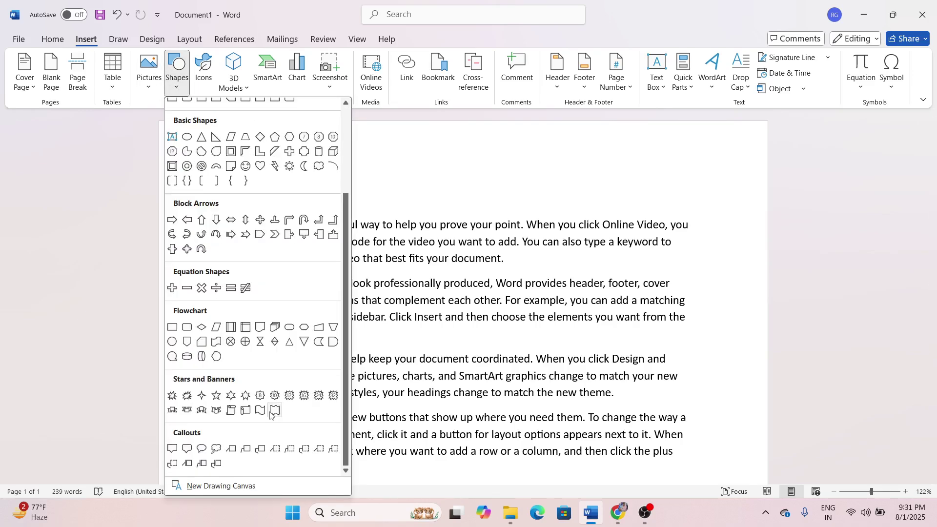
scroll(249, 399, up, 3)
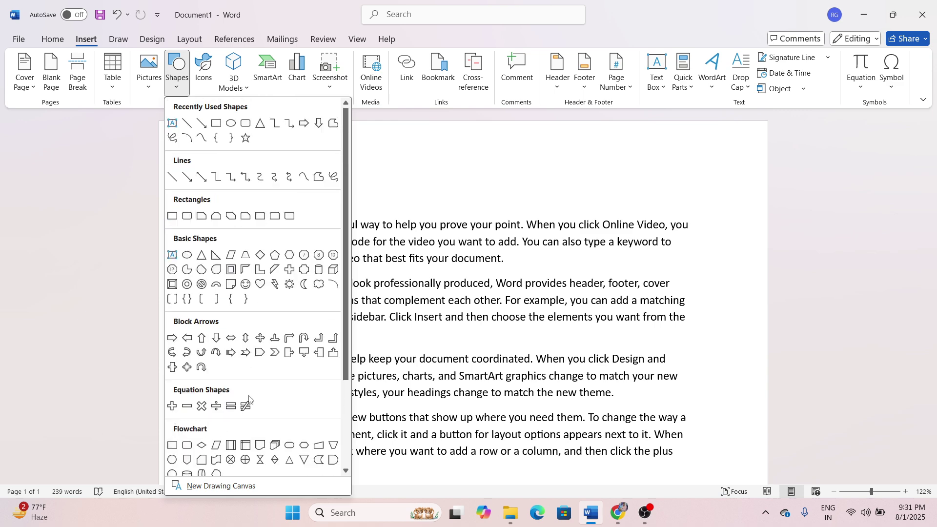
click(172, 218)
scroll(296, 281, down, 6)
drag(289, 270, 572, 432)
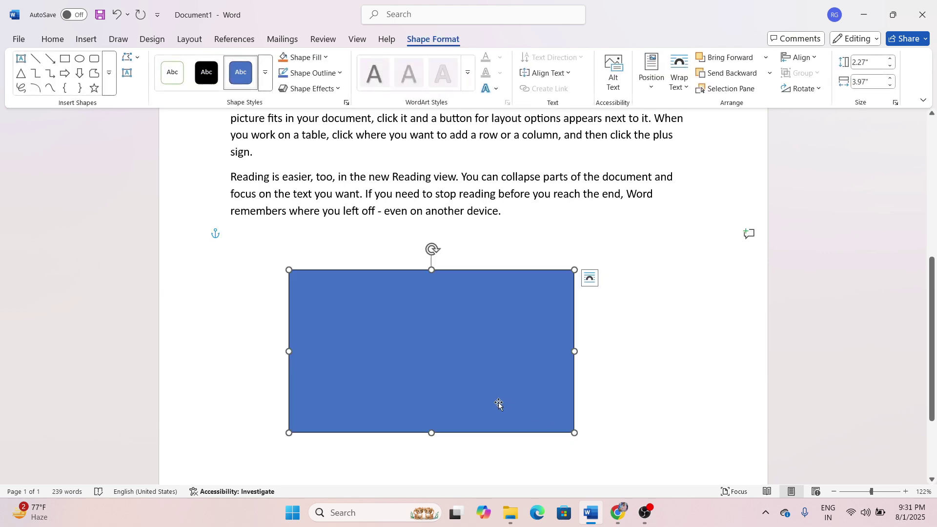
drag(498, 403, 491, 347)
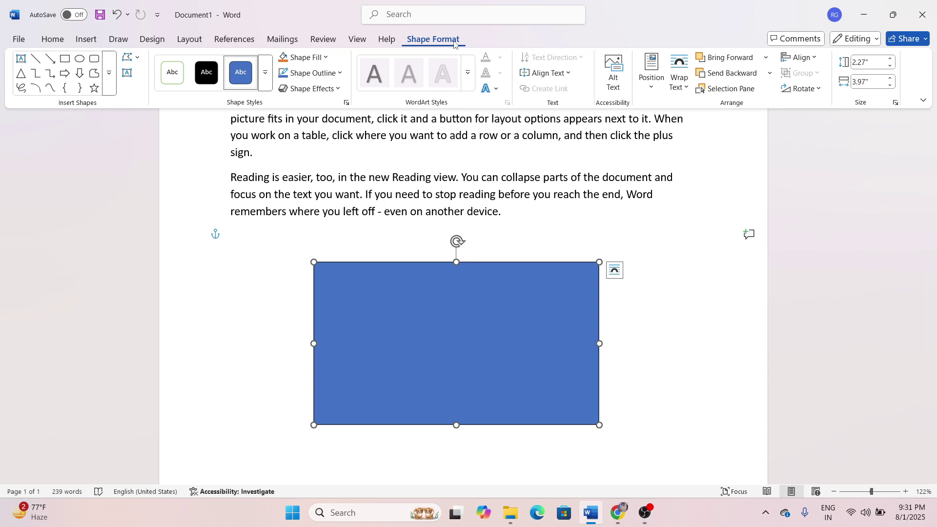
Browse the shape styles, try filling the rectangle with the picture diet-border-fruits-flowers-21447913 from Documents, and undo the fill.
click(265, 72)
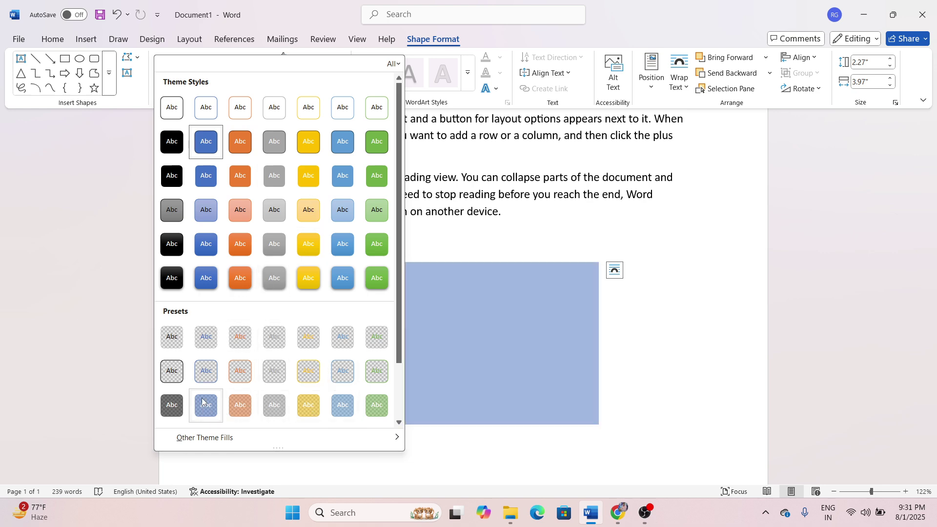
click(494, 253)
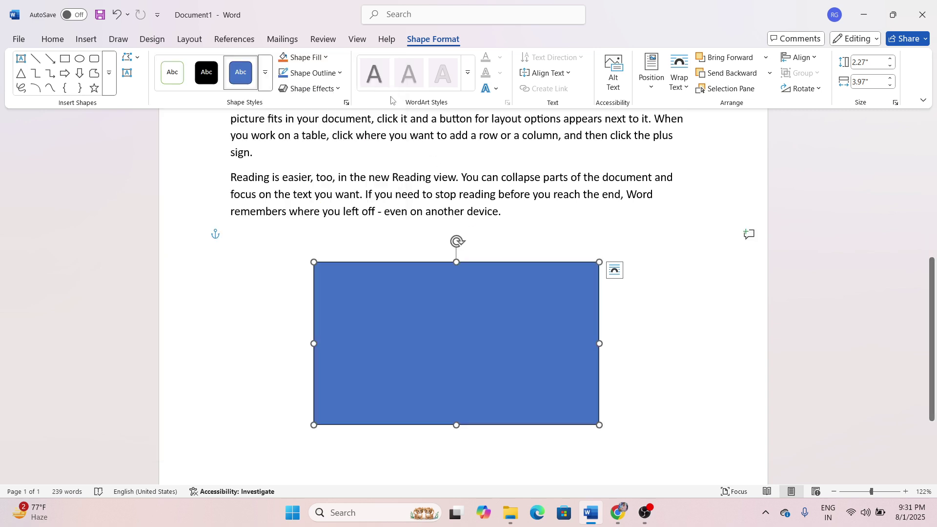
click(324, 58)
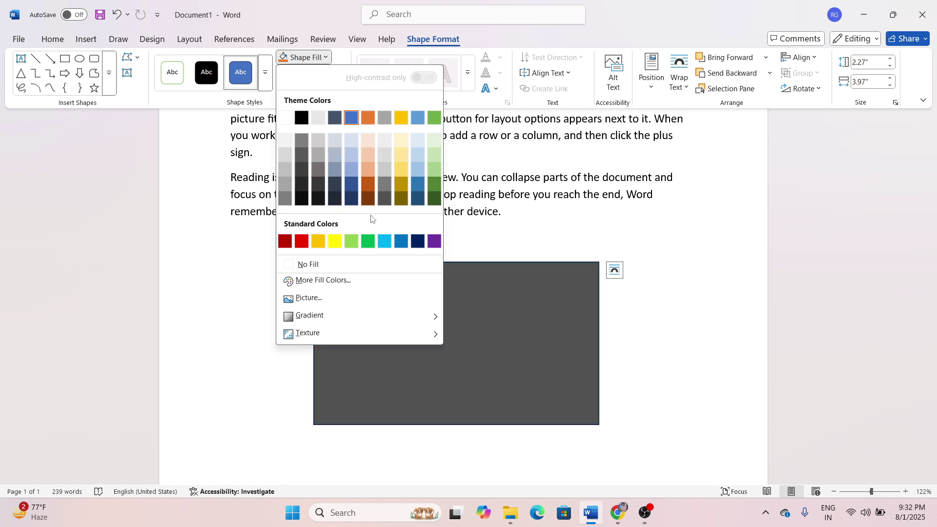
click(362, 302)
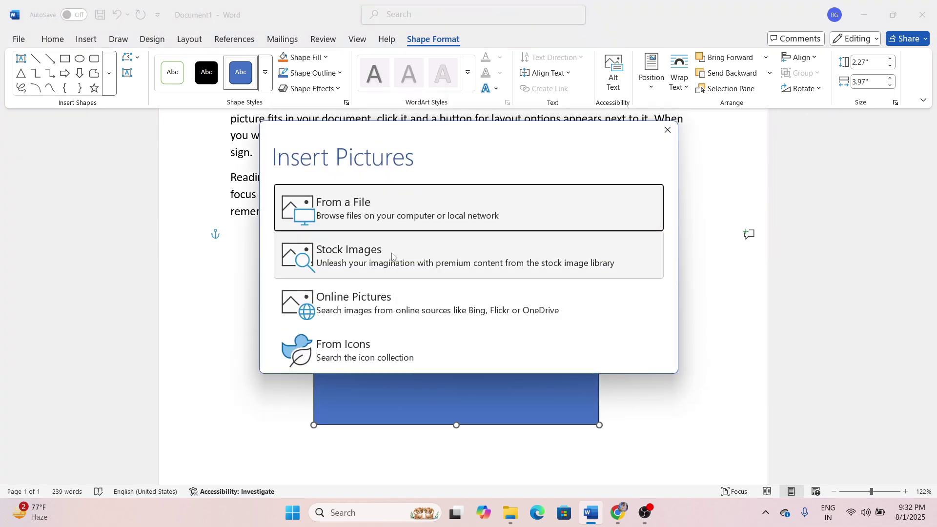
click(395, 213)
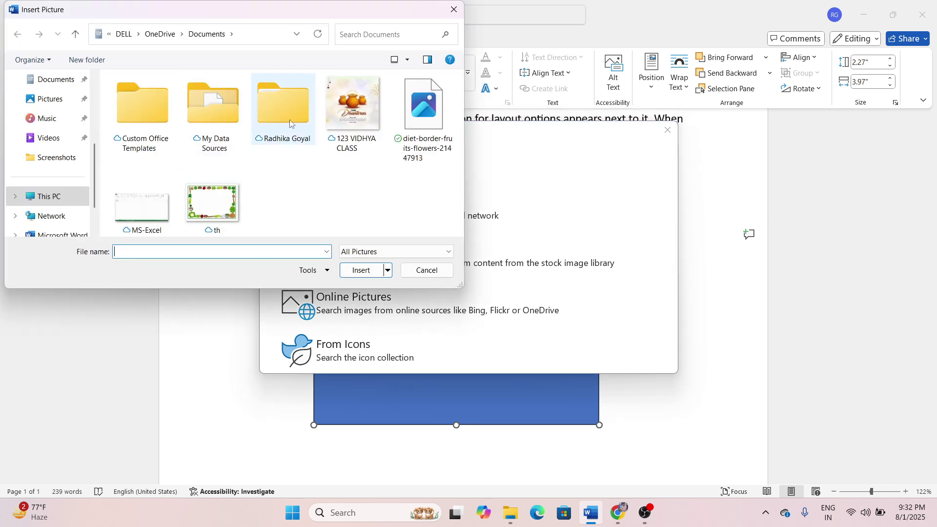
click(422, 110)
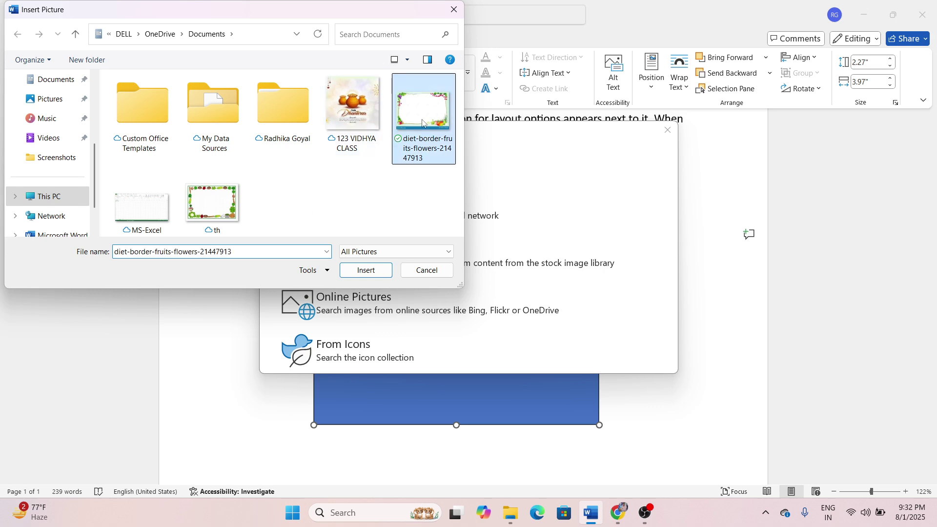
click(362, 270)
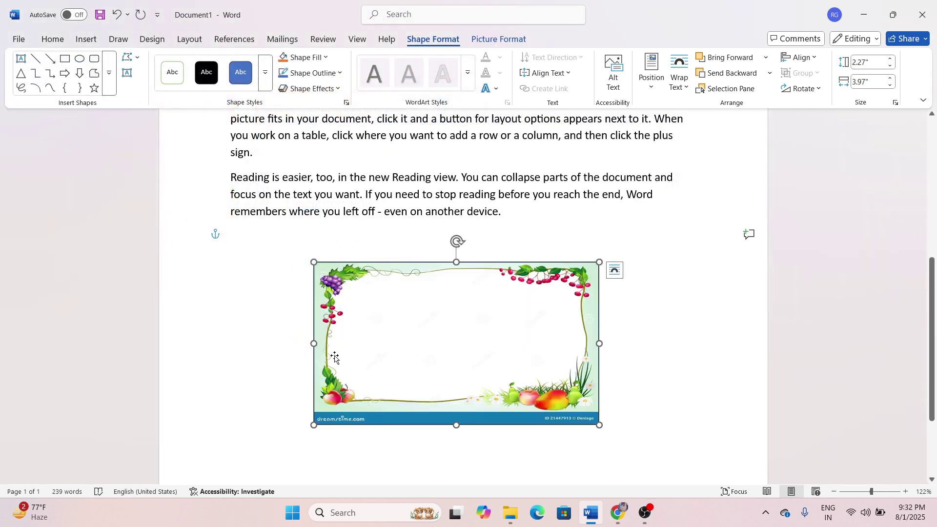
key(ctrl+z)
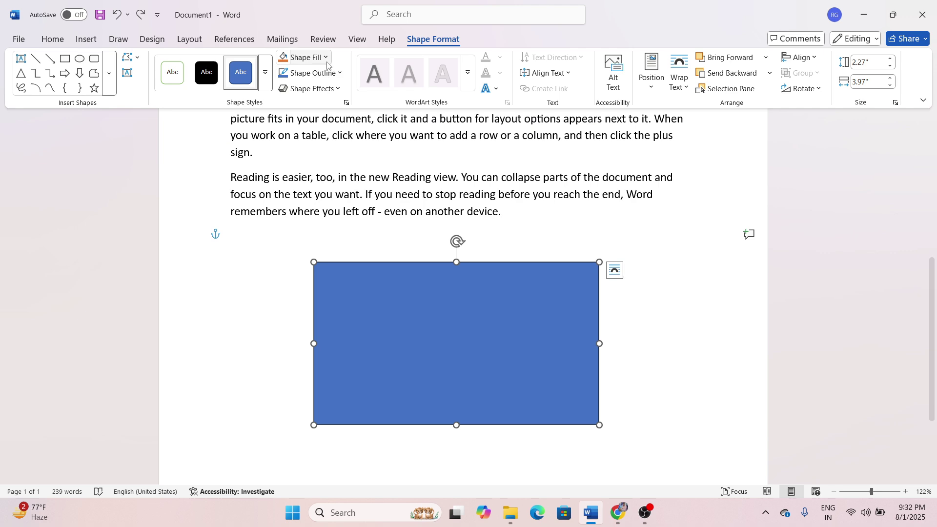
Preview light gradient fills on the rectangle and shift the shape slightly down and past the page's left text margin.
click(303, 57)
mouse_move(334, 318)
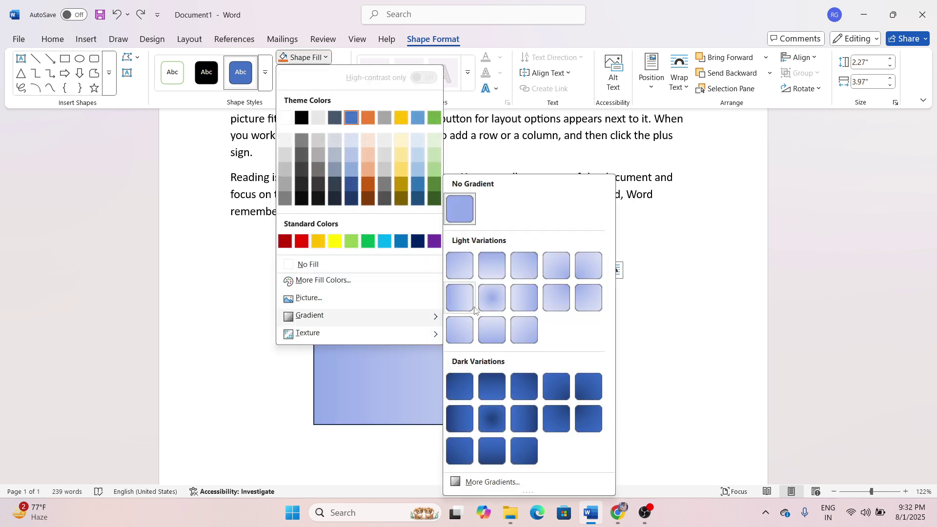
click(387, 382)
drag(529, 335, 410, 352)
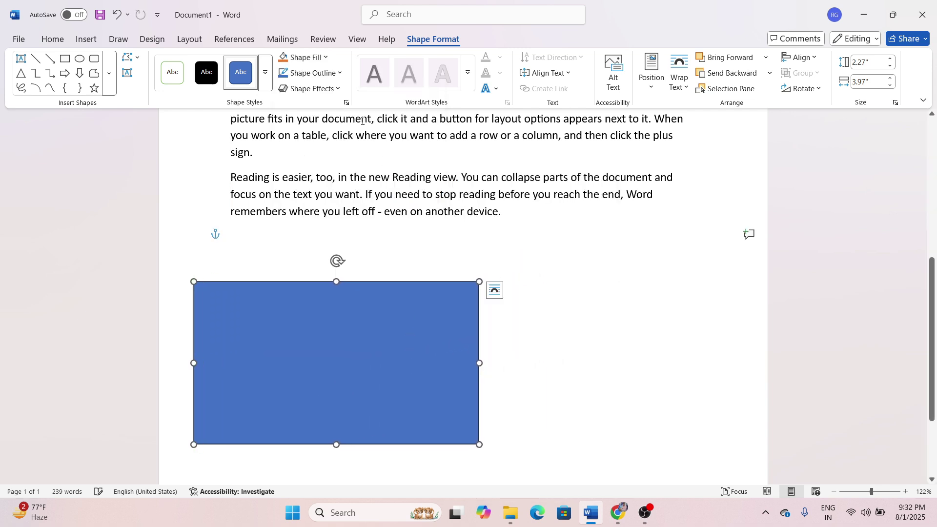
Look over the gradient variations and preview the texture fills on the rectangle without applying one.
click(302, 57)
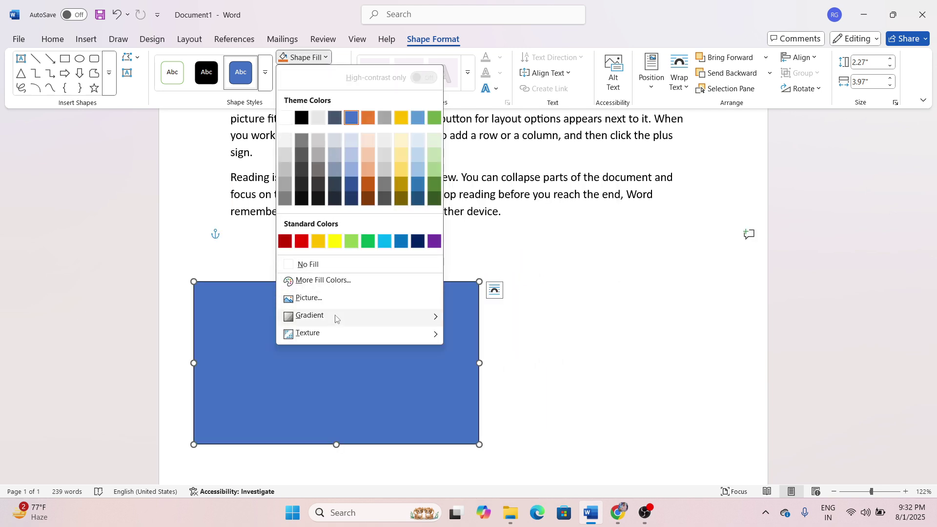
mouse_move(335, 318)
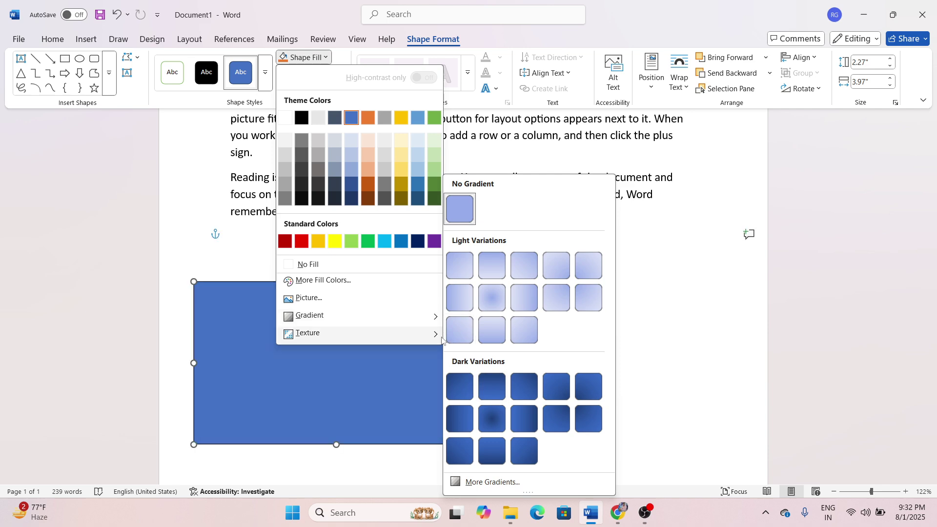
mouse_move(439, 336)
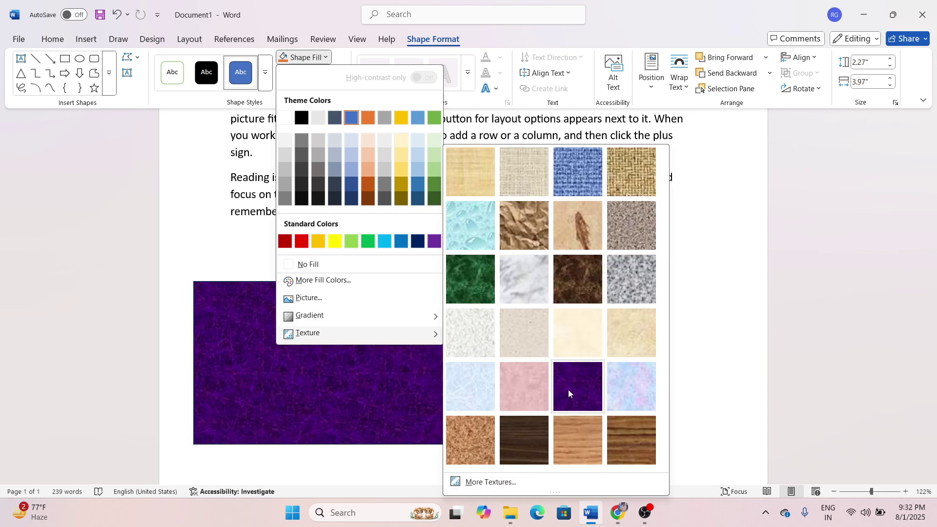
click(605, 294)
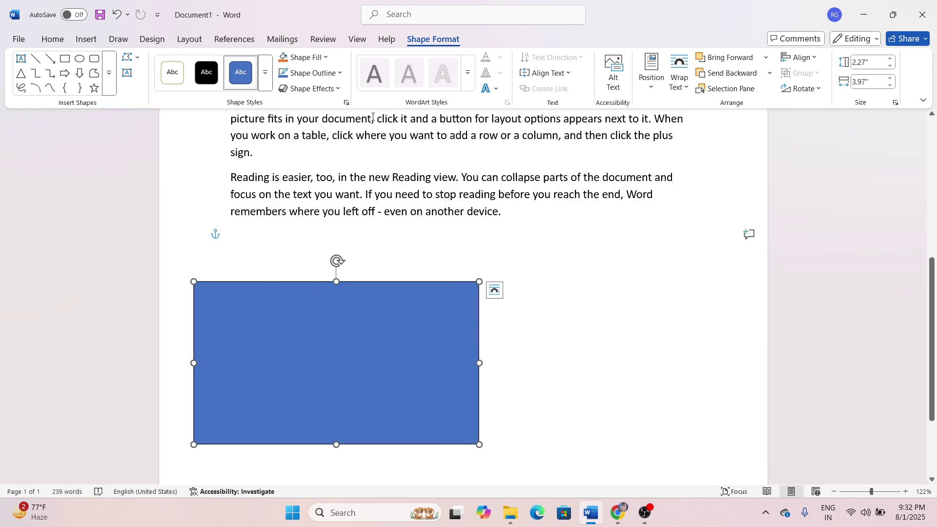
Preview the sketched and dashed outline styles on the rectangle without applying one.
click(312, 73)
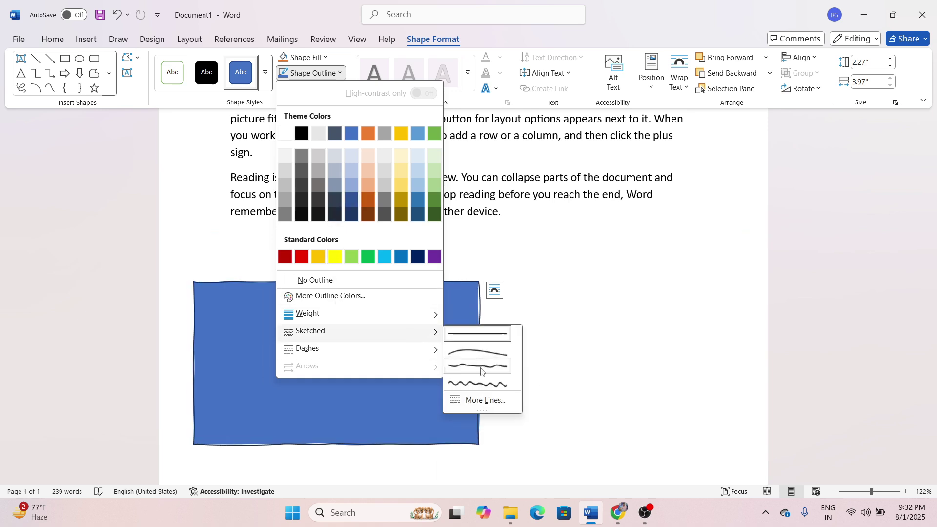
mouse_move(429, 349)
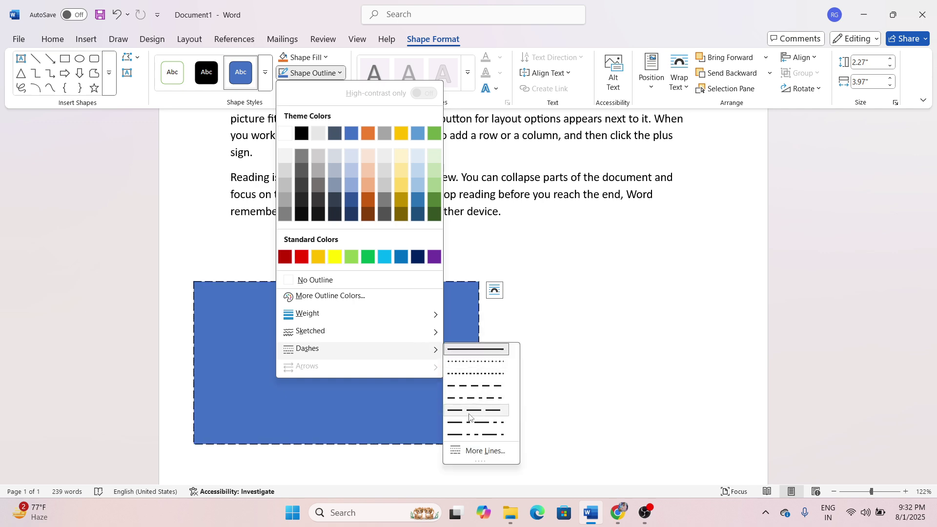
key(Escape)
key(Escape)
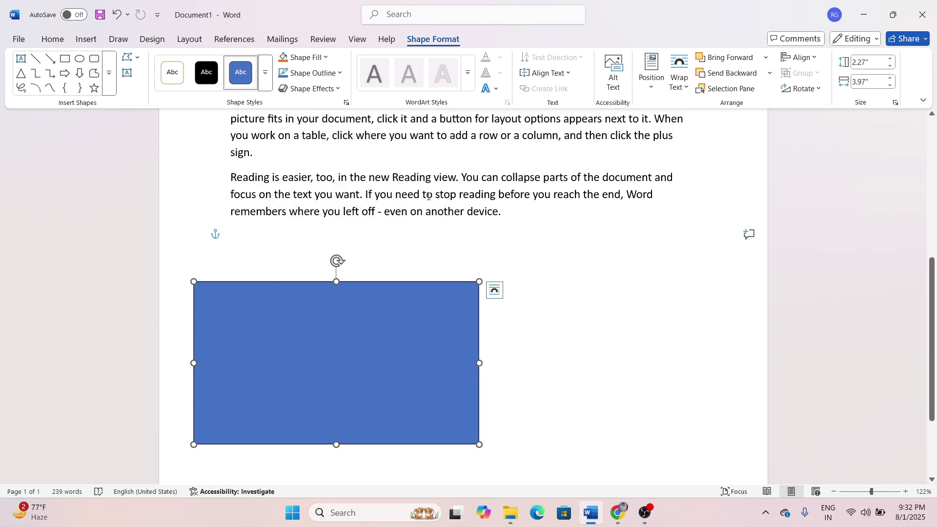
Examine the shape effects available for the rectangle, including glow, bevel and 3-D rotation.
click(337, 89)
mouse_move(335, 112)
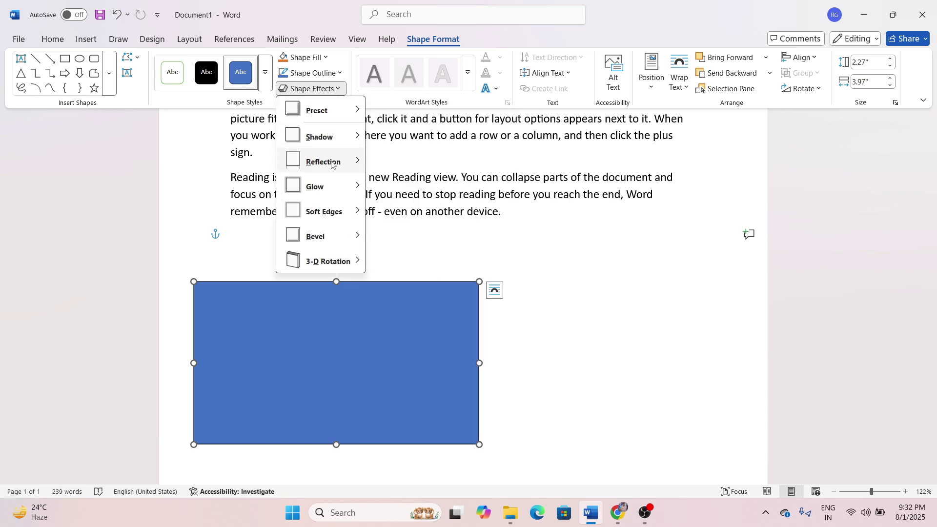
mouse_move(332, 164)
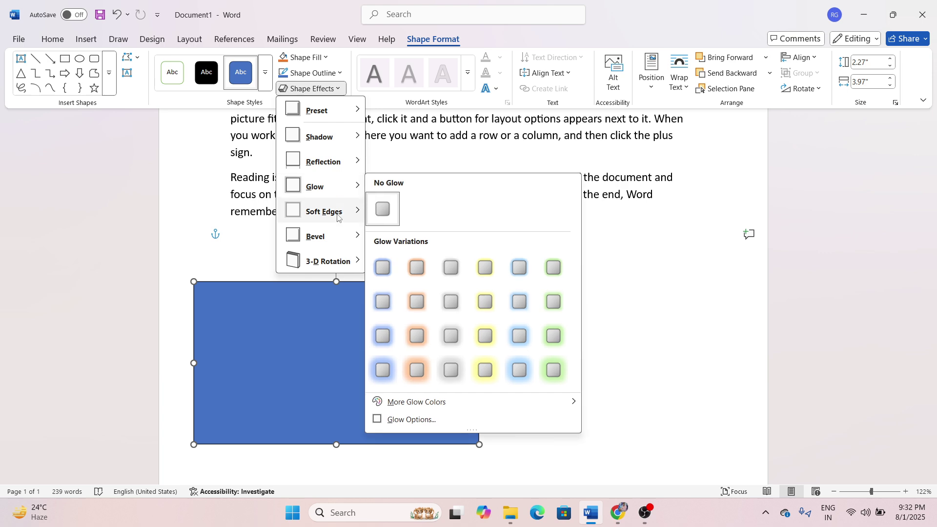
mouse_move(337, 218)
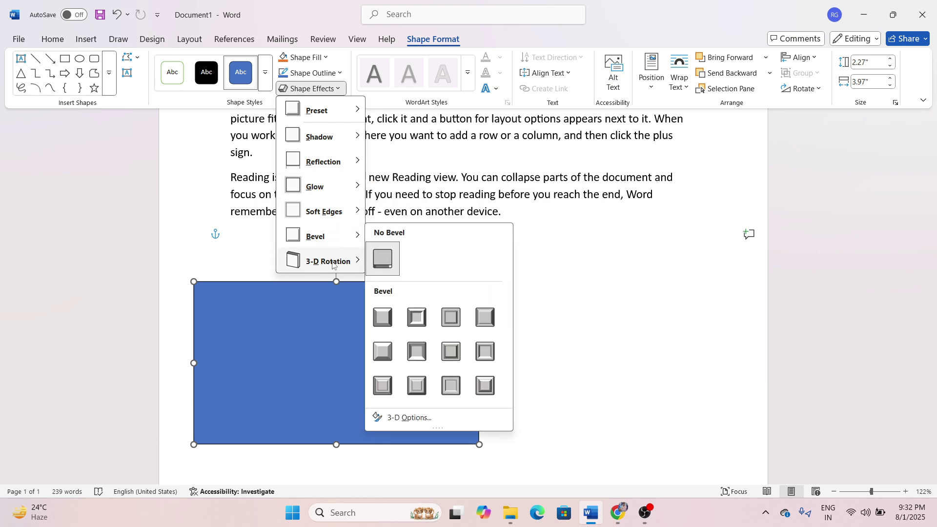
mouse_move(332, 264)
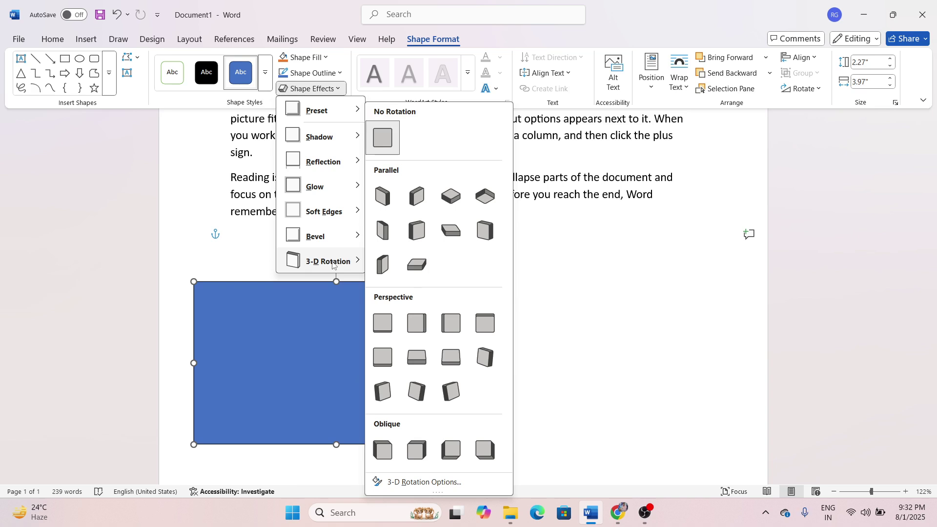
click(594, 242)
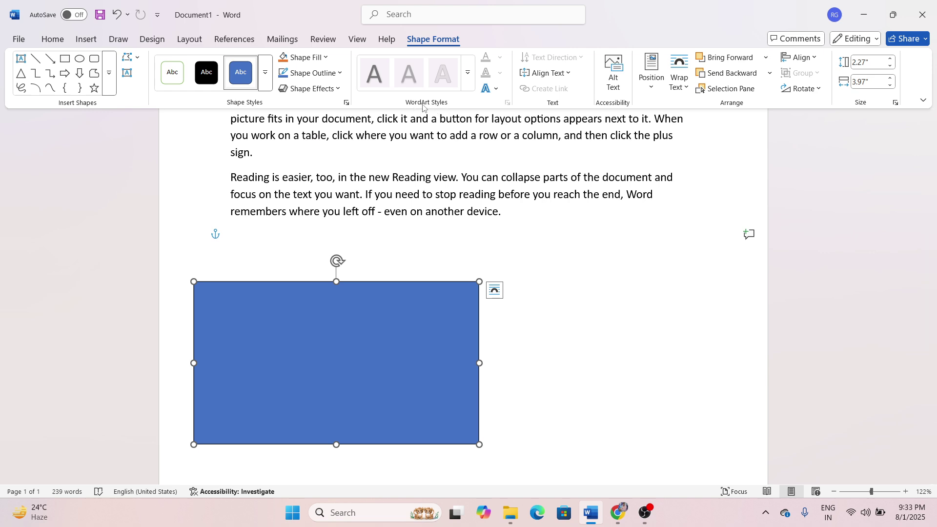
Move the rectangle to the middle of the page just below the last paragraph and add the text "sfdfdsgdf" inside it.
drag(387, 330, 477, 275)
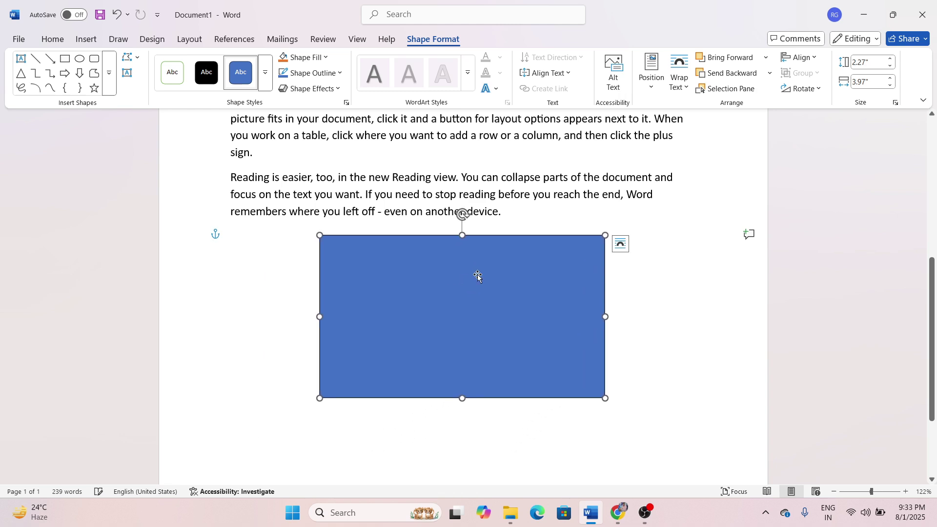
text(sfdfdsgdf)
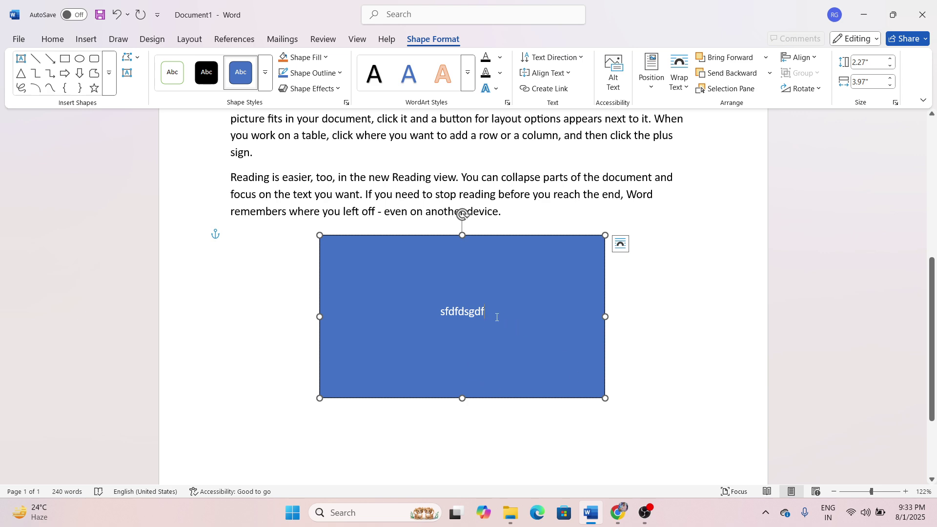
Enlarge the text inside the rectangle to 24 pt.
drag(496, 317, 437, 315)
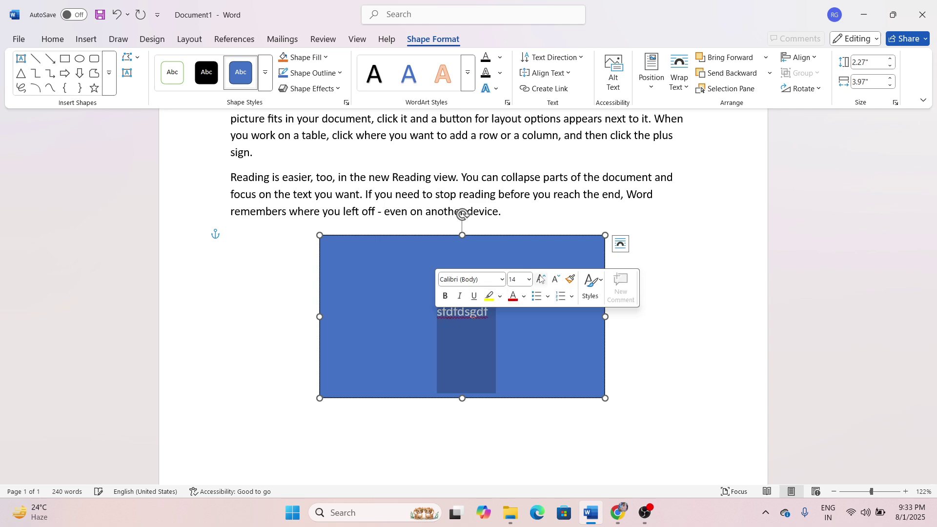
click(541, 279)
click(541, 279)
click(540, 279)
click(541, 279)
click(541, 279)
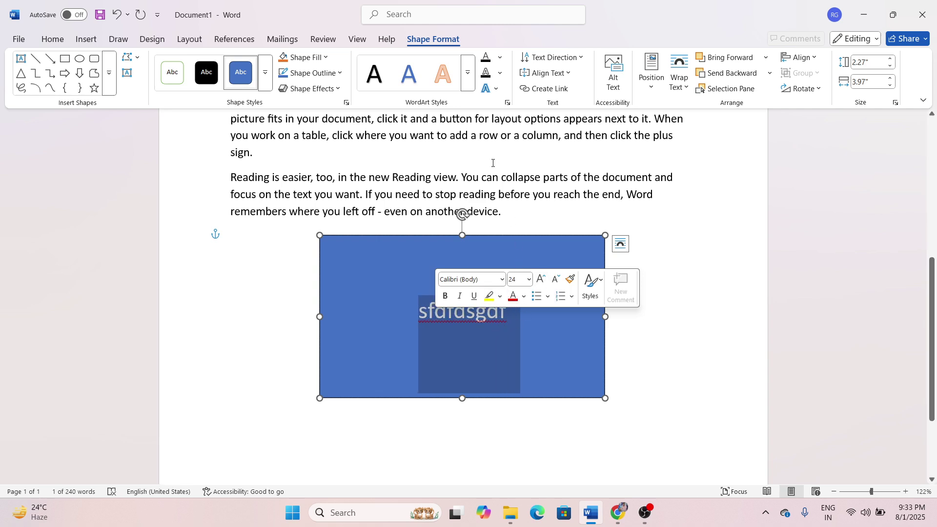
Preview the WordArt styles and text fill colors on the rectangle's text without applying any.
click(467, 73)
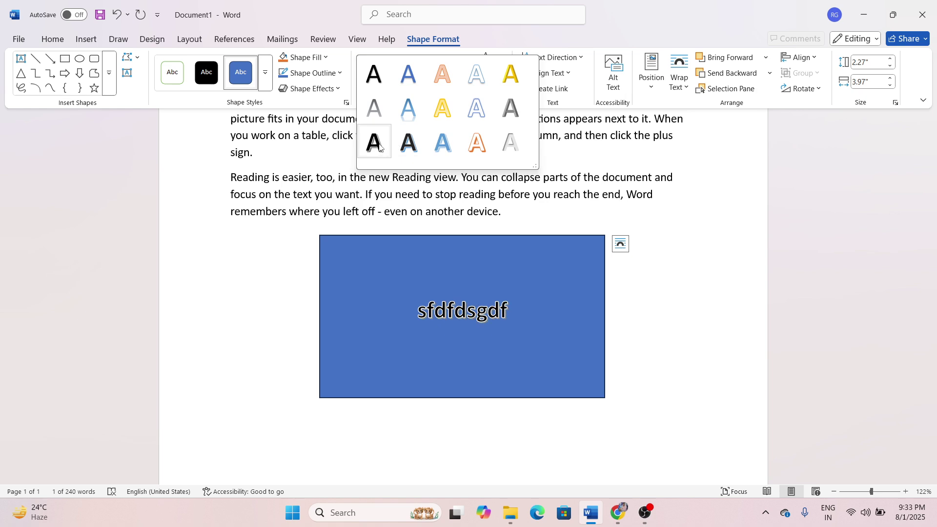
click(677, 188)
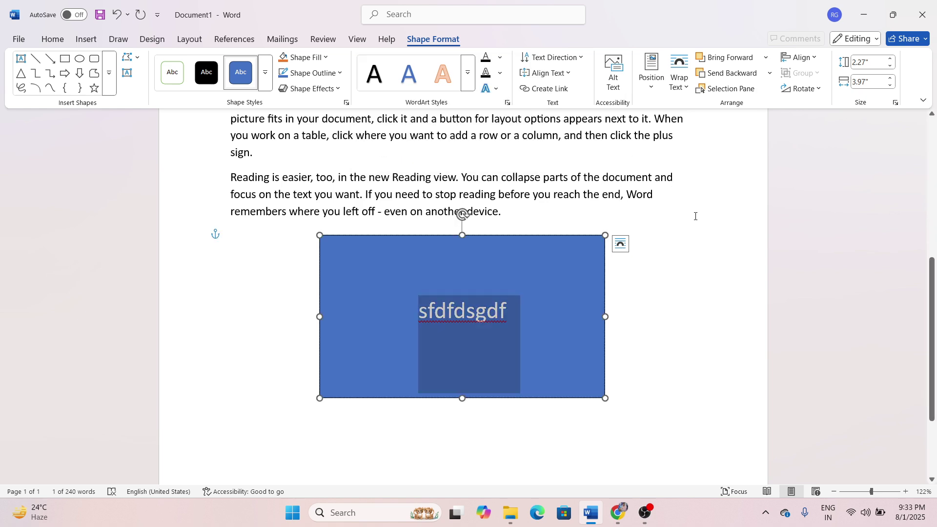
click(500, 57)
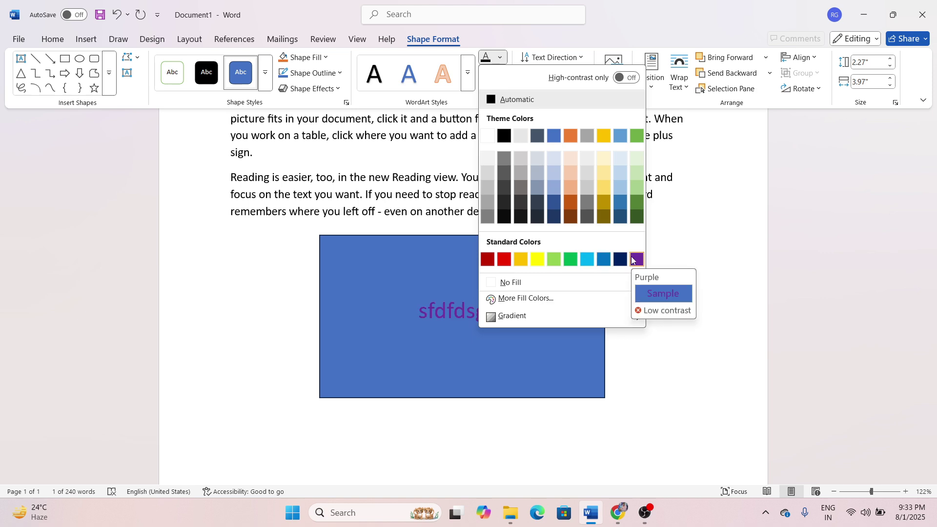
key(Escape)
Preview the text outline colors, weights and dash styles on the rectangle's text.
click(500, 73)
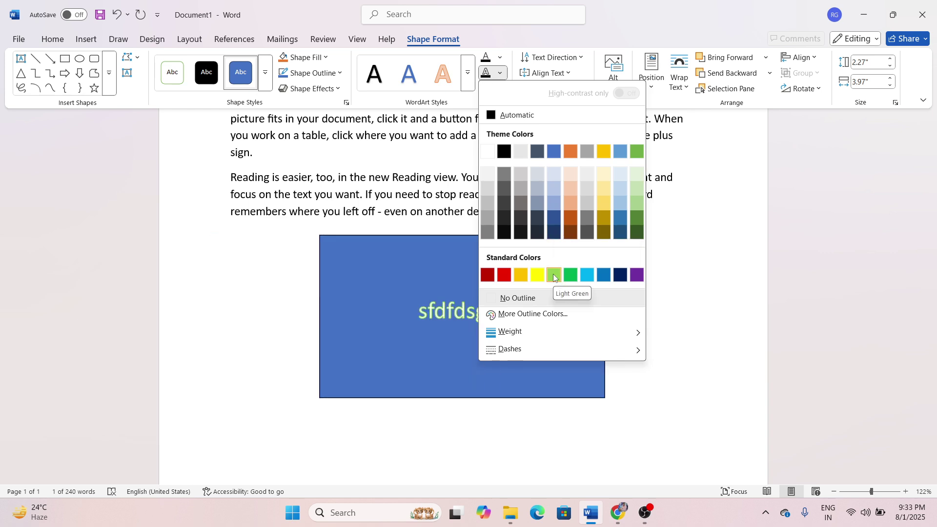
mouse_move(556, 334)
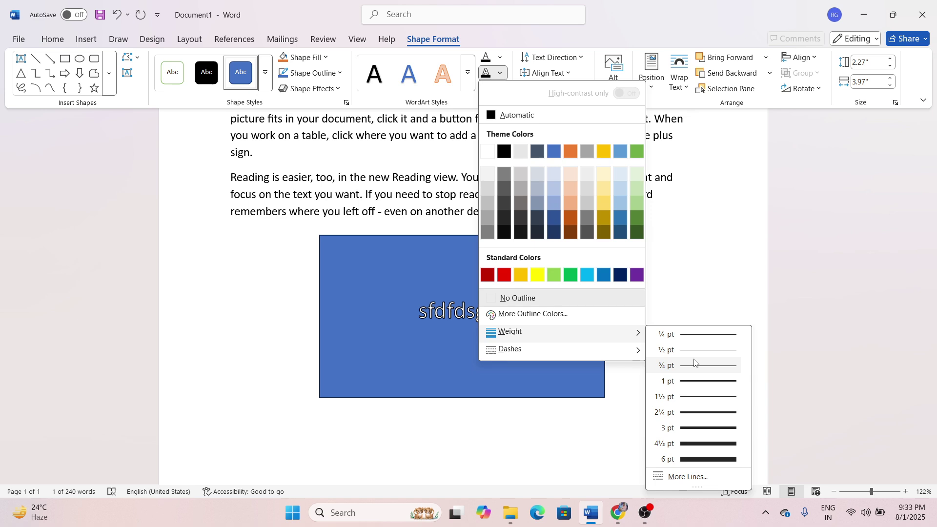
mouse_move(634, 350)
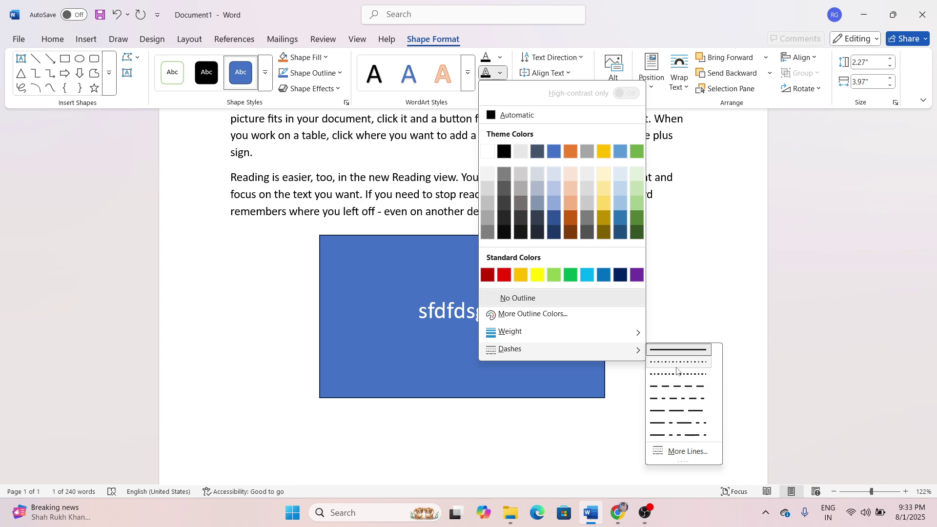
click(678, 386)
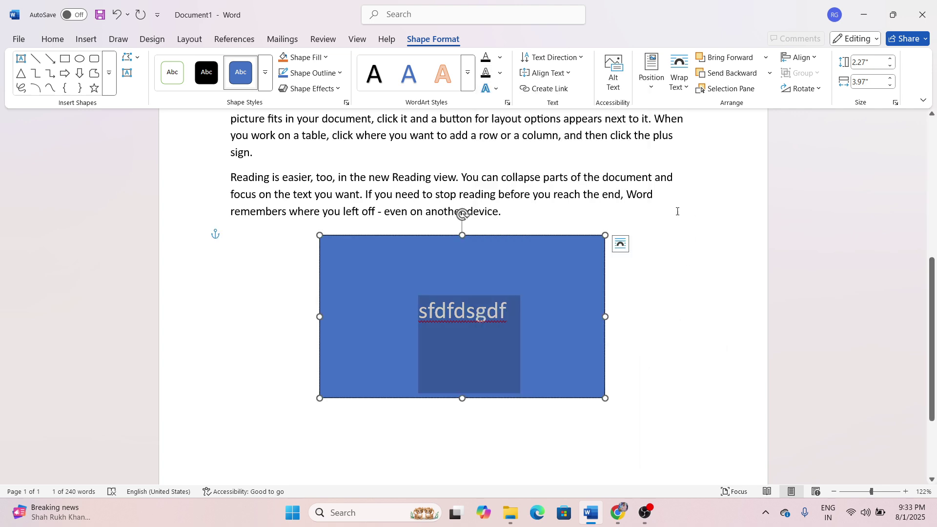
Preview the shadow, reflection, glow, bevel, 3-D rotation and transform text effects on the rectangle's text without applying any.
click(494, 92)
mouse_move(508, 109)
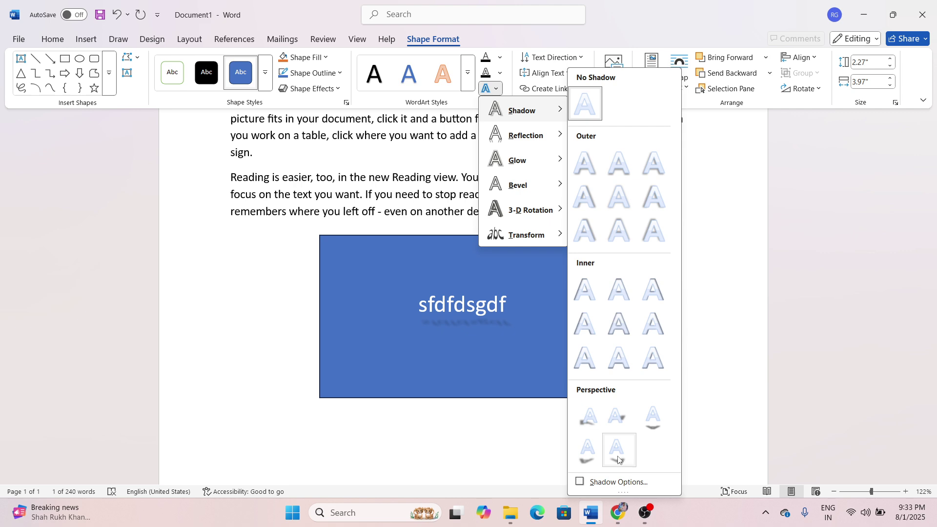
mouse_move(534, 136)
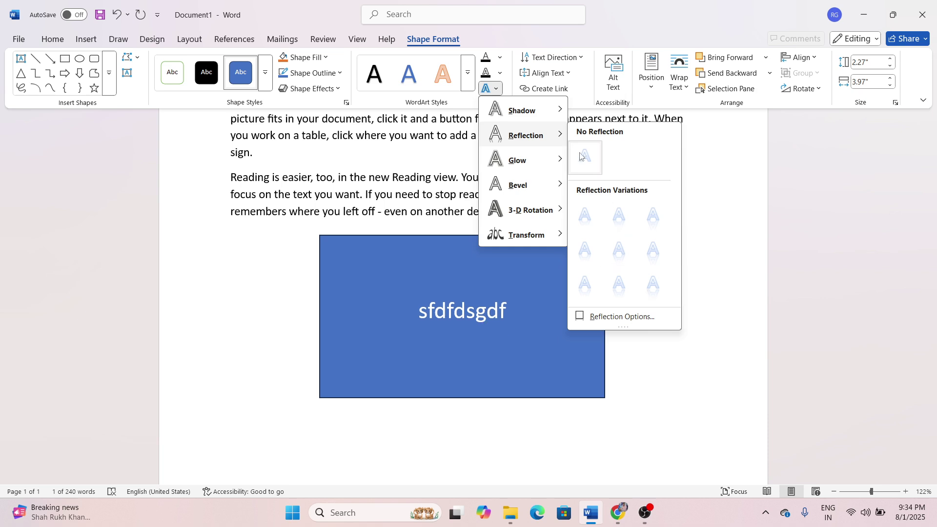
mouse_move(532, 160)
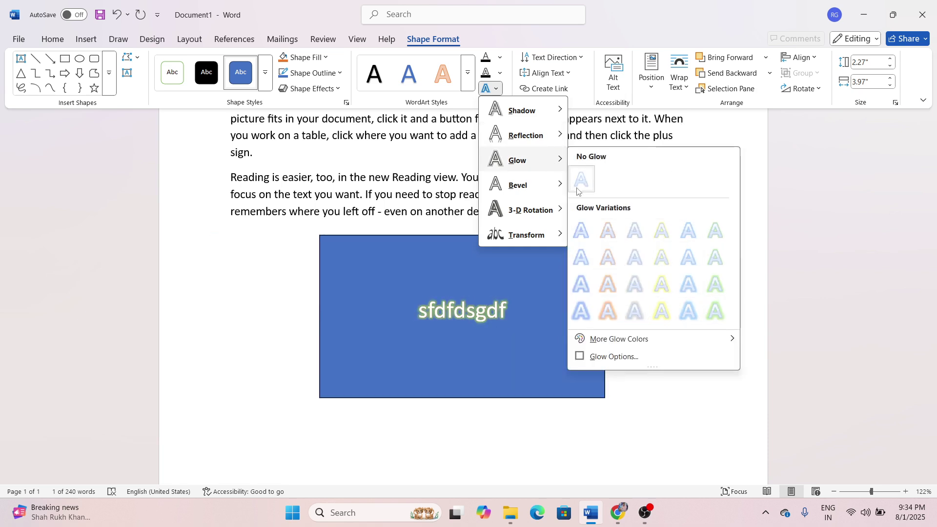
mouse_move(532, 185)
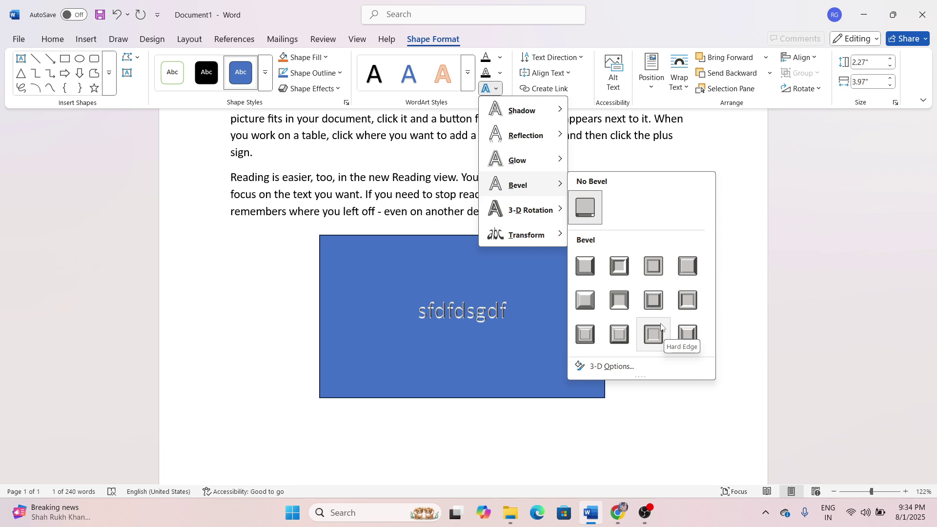
mouse_move(532, 210)
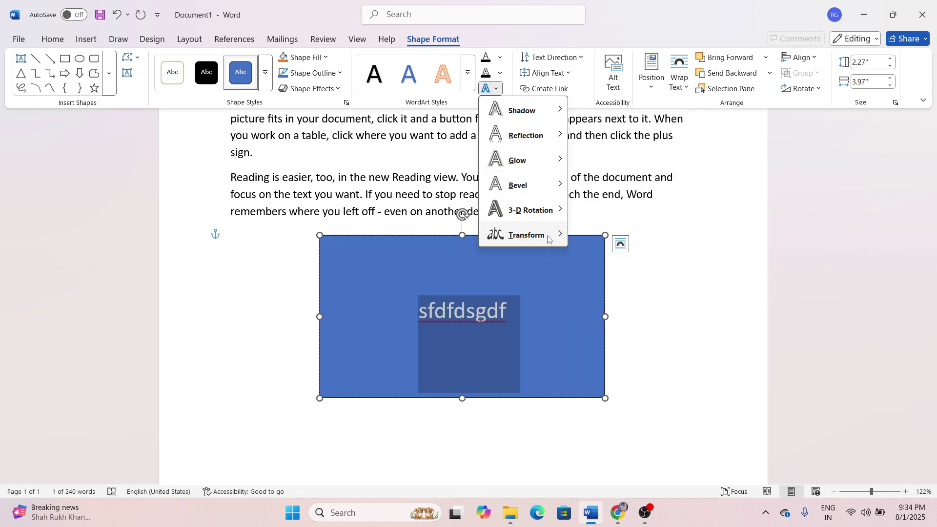
mouse_move(547, 238)
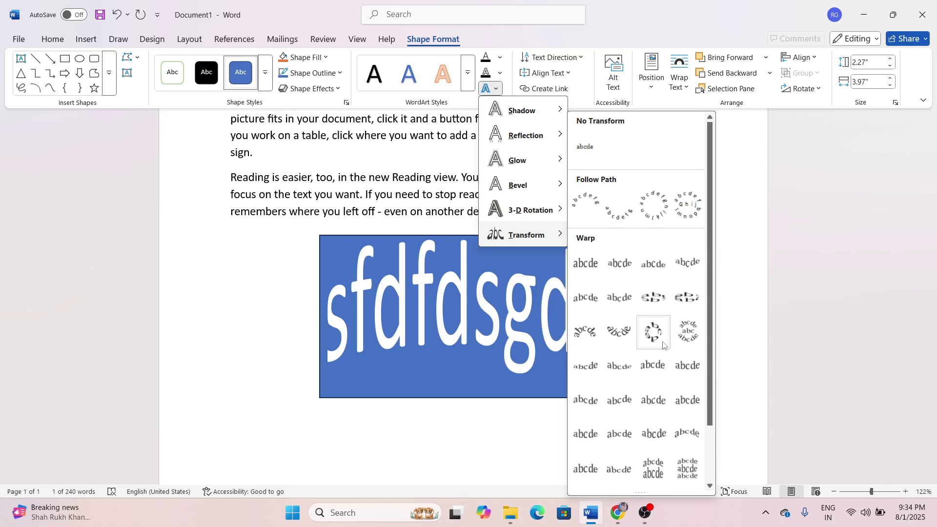
click(797, 242)
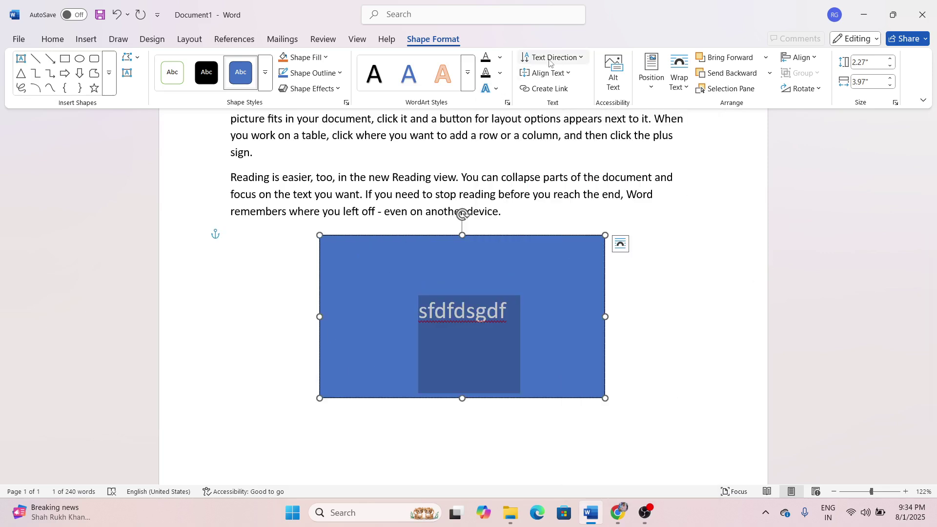
Try rotating the rectangle's text 90° and 270°, restoring it to Horizontal direction with Middle alignment.
click(574, 58)
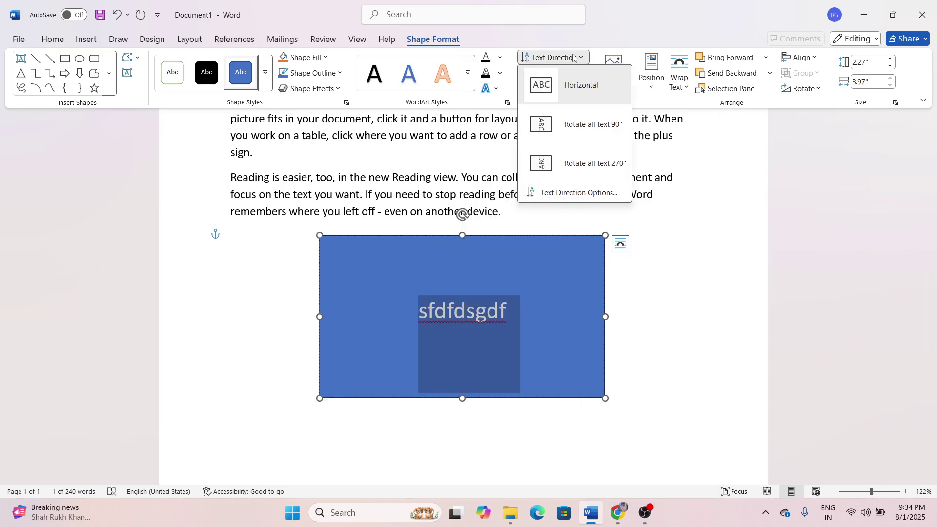
click(580, 128)
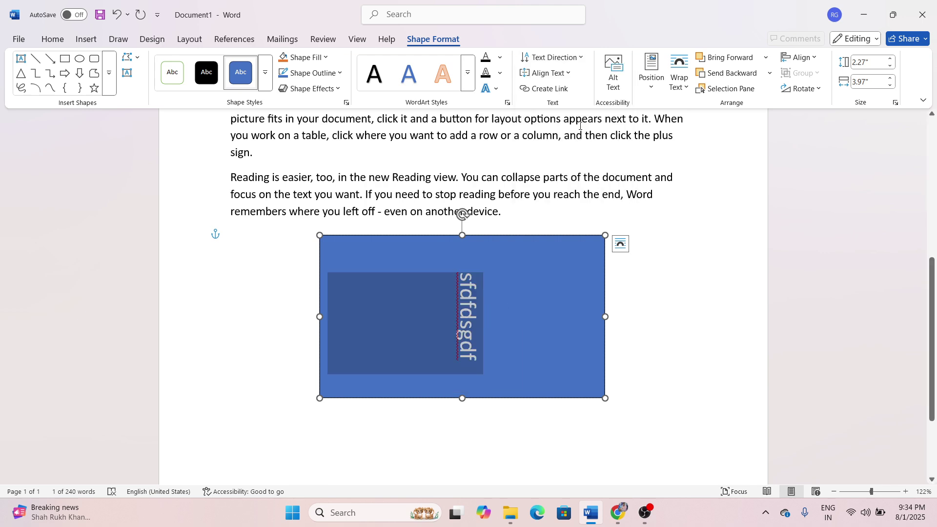
click(572, 57)
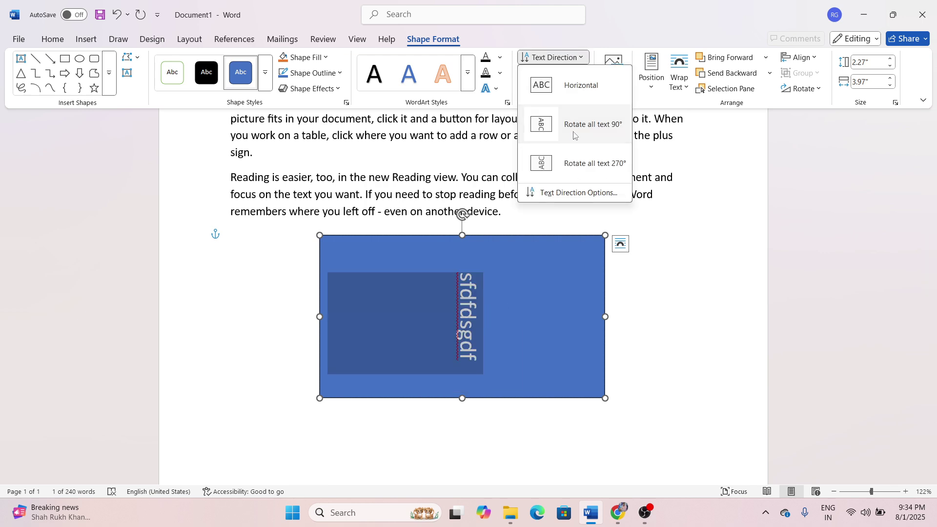
click(587, 165)
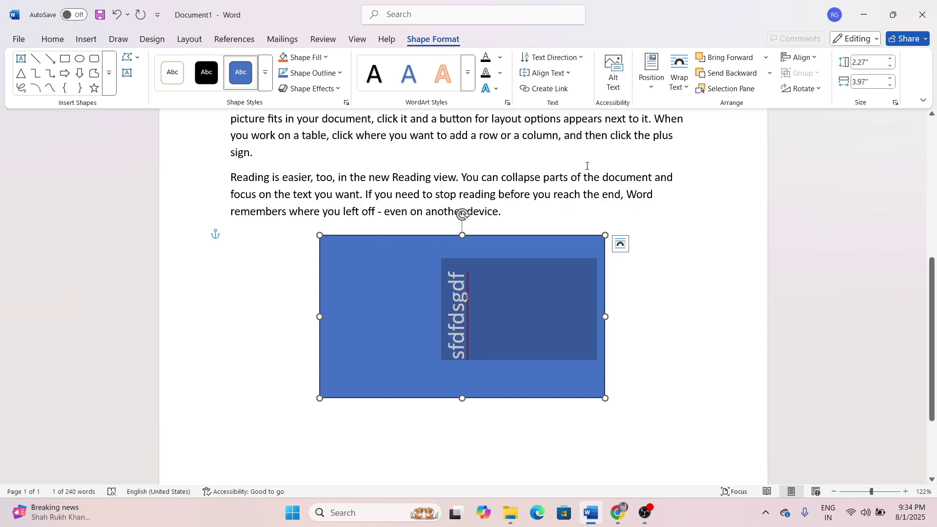
click(572, 57)
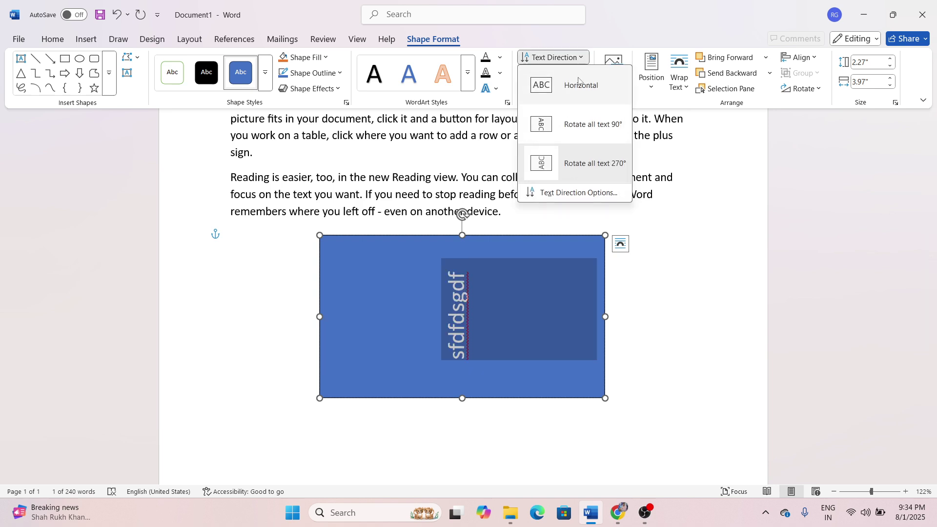
click(579, 85)
click(569, 73)
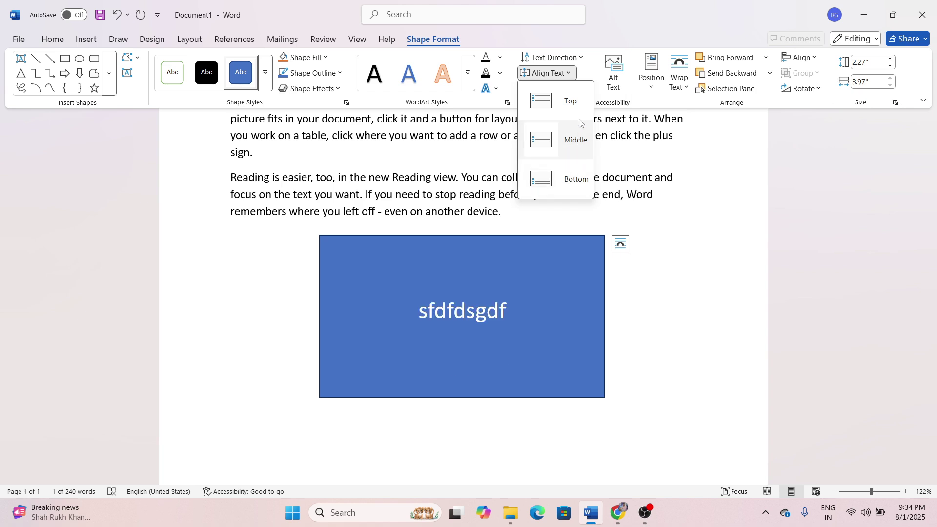
click(576, 140)
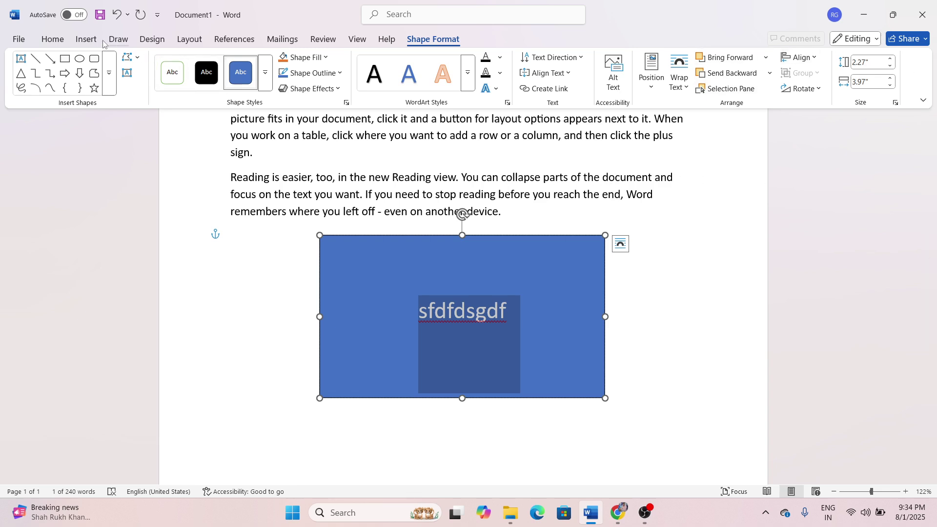
Remove the blue rectangle with its text from below the last paragraph.
click(86, 39)
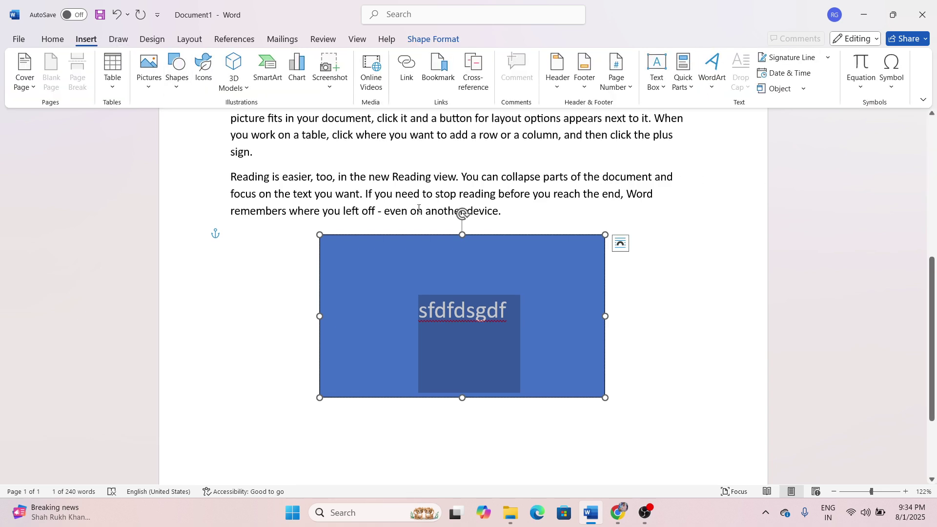
right_click(476, 236)
click(486, 191)
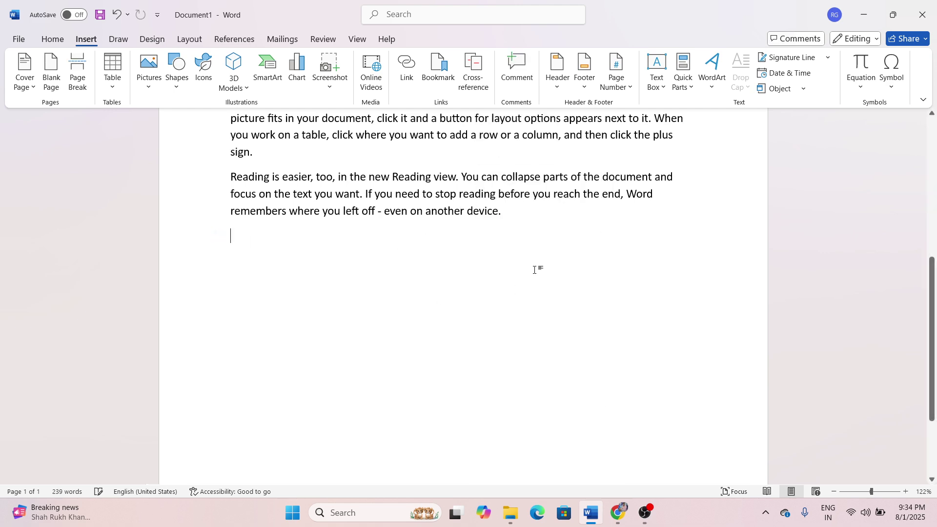
Browse the icons available in the stock images library.
scroll(409, 308, up, 1)
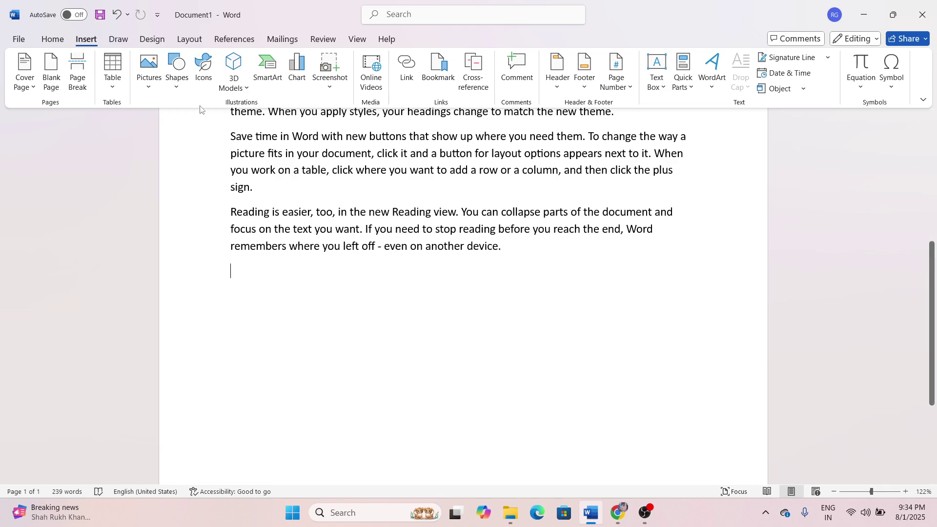
click(204, 73)
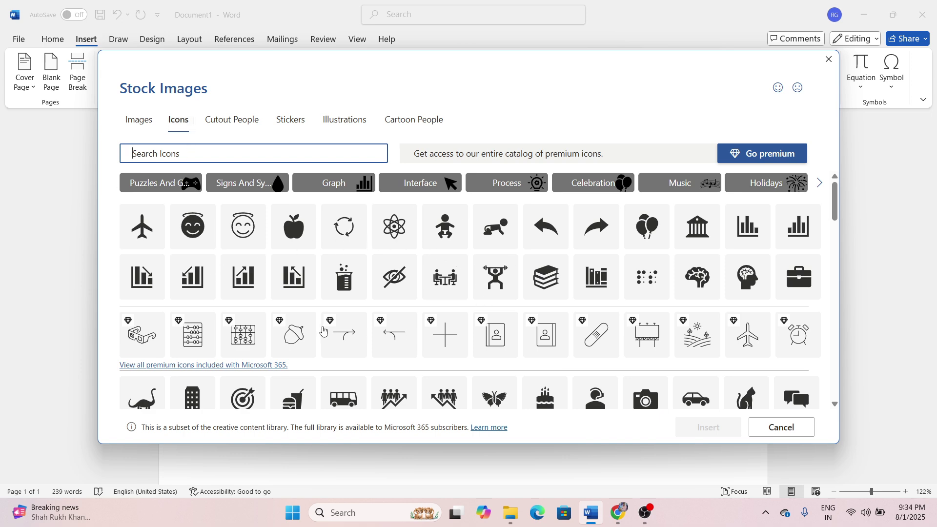
scroll(323, 332, down, 12)
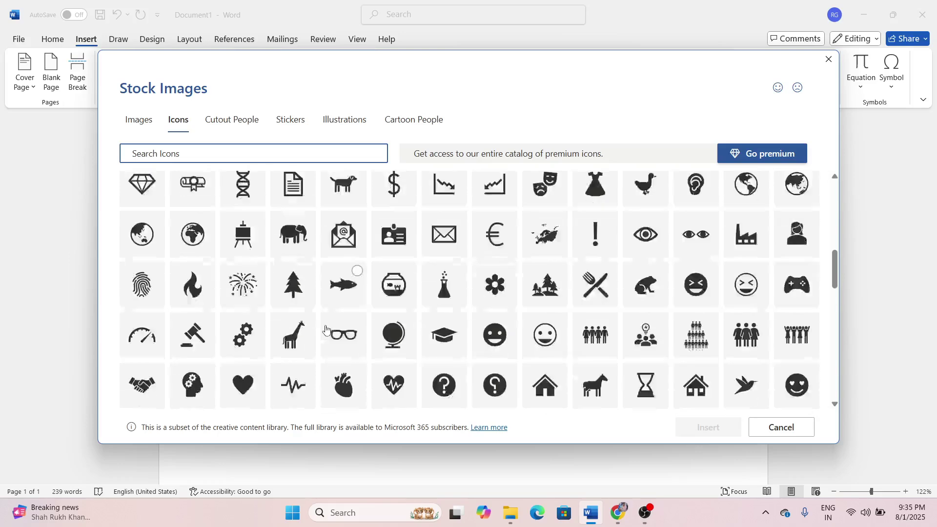
scroll(326, 330, down, 15)
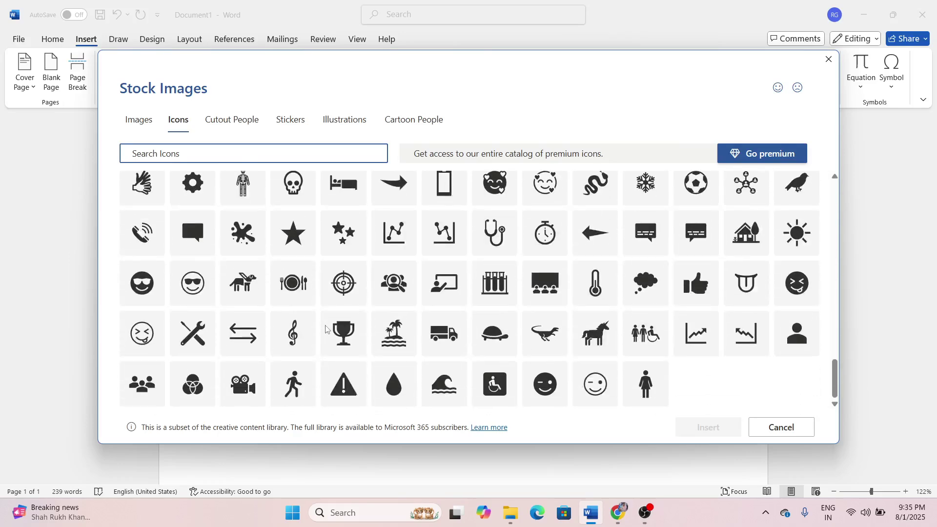
scroll(324, 329, up, 20)
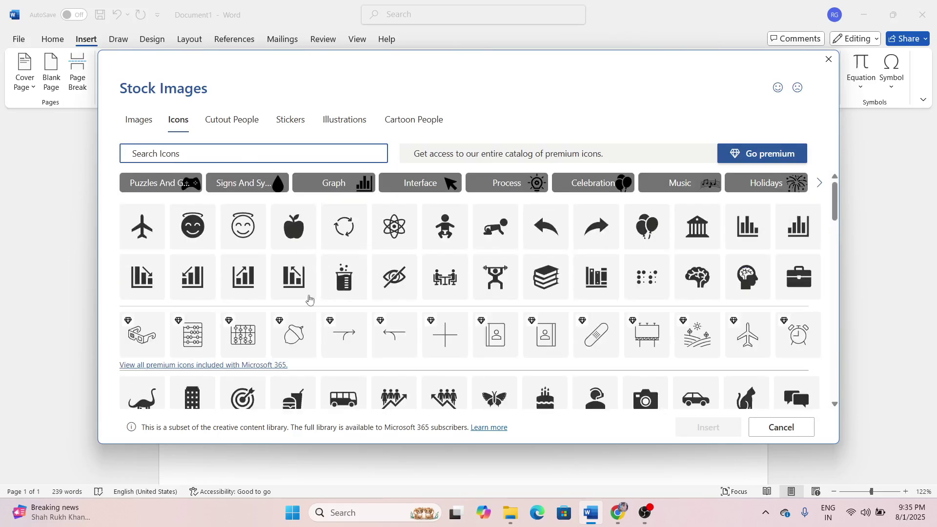
Insert the Cutout People stock image of the grey-haired woman with her hand at her chin below the last paragraph.
click(245, 117)
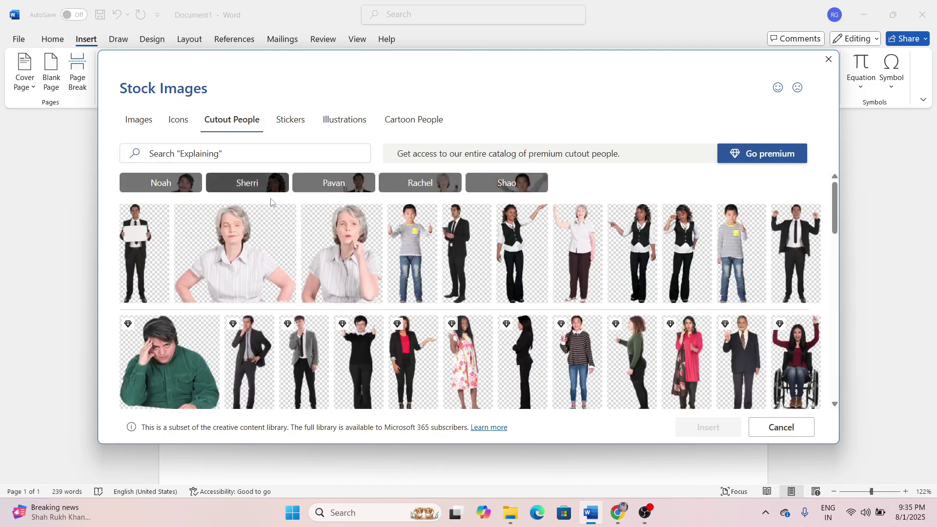
scroll(544, 293, down, 10)
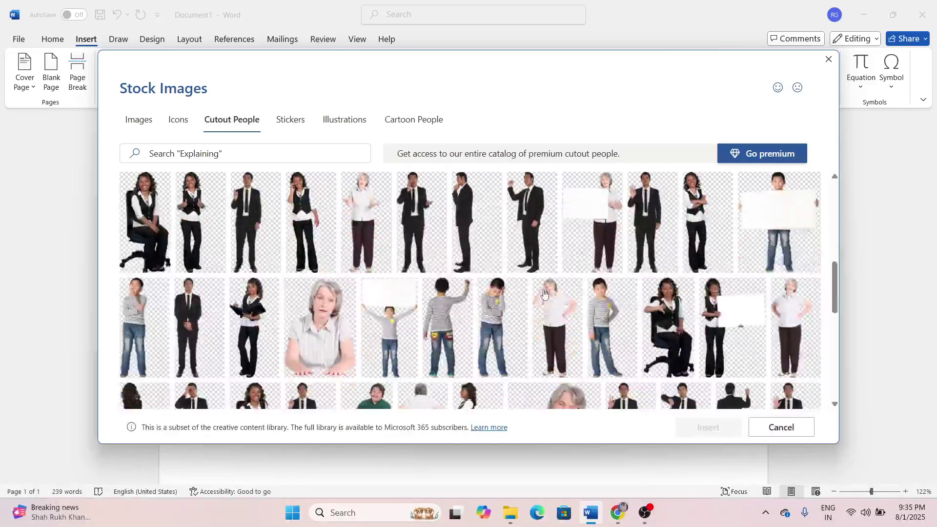
scroll(544, 293, down, 5)
scroll(542, 293, up, 10)
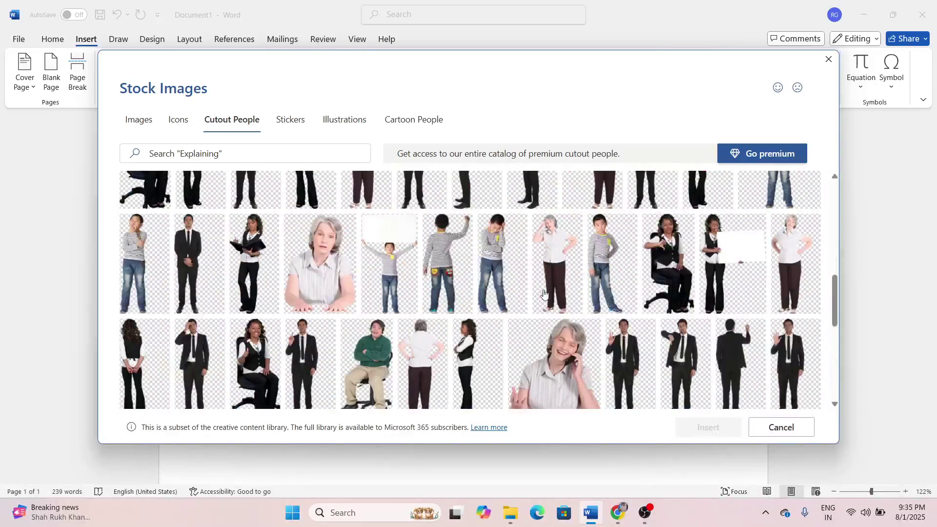
scroll(361, 283, up, 2)
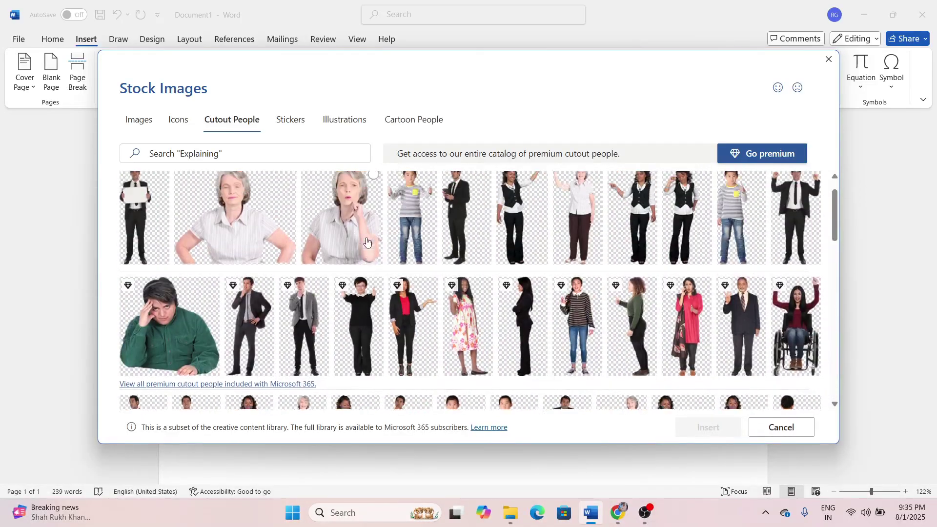
click(373, 213)
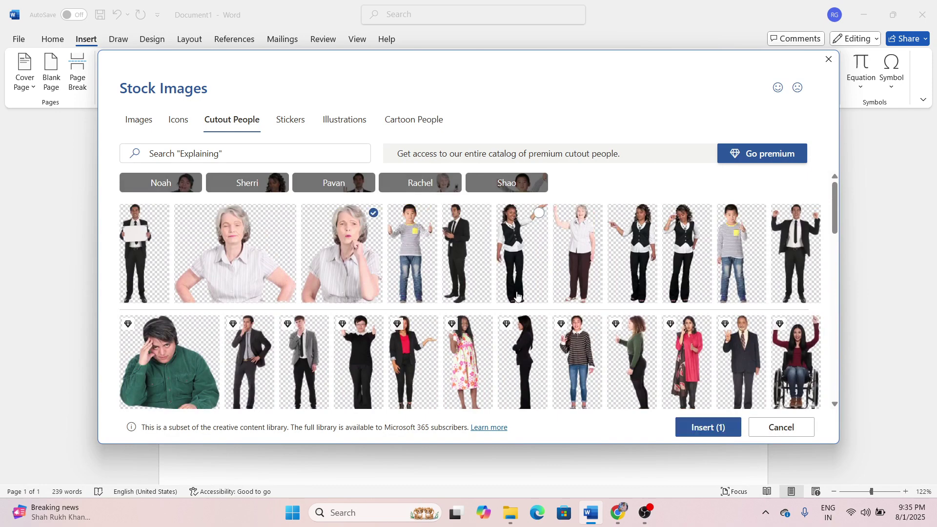
click(705, 428)
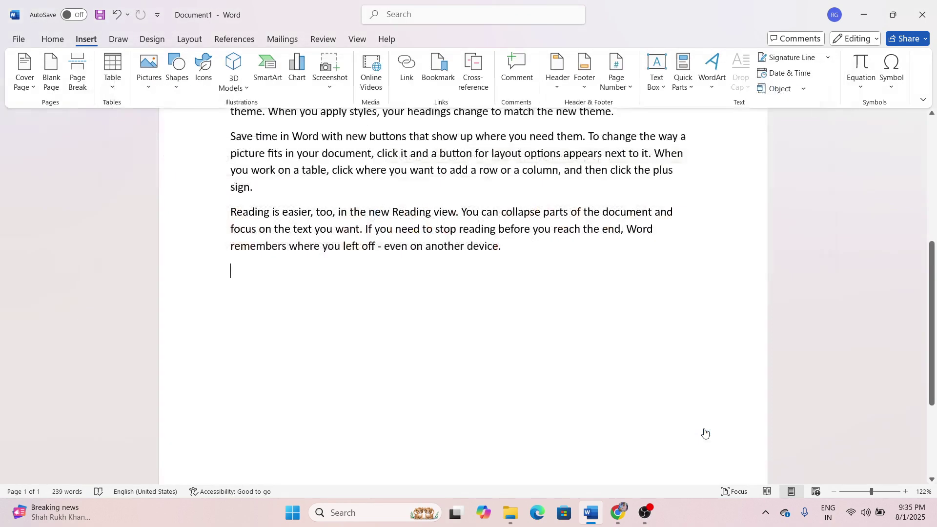
Shrink the inserted cutout picture proportionally to about 2.28" high and 1.86" wide.
scroll(660, 389, down, 10)
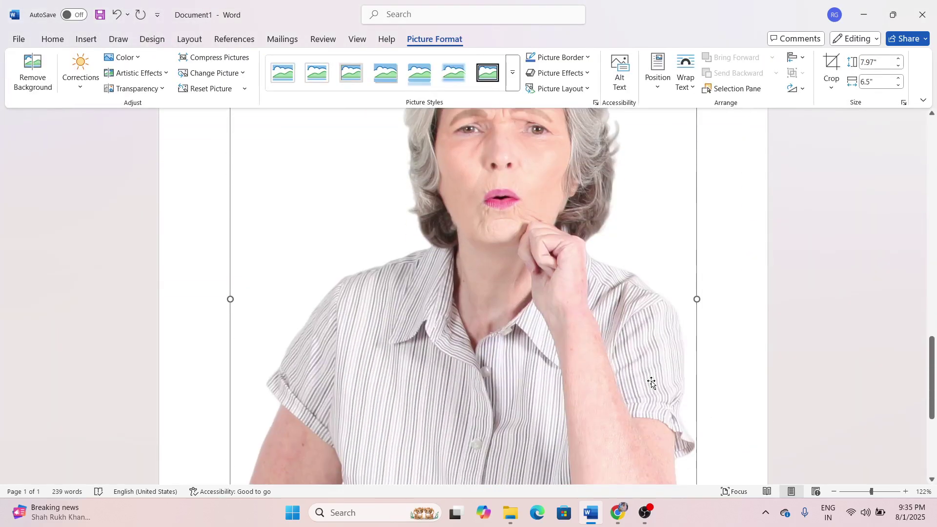
drag(693, 393, 464, 144)
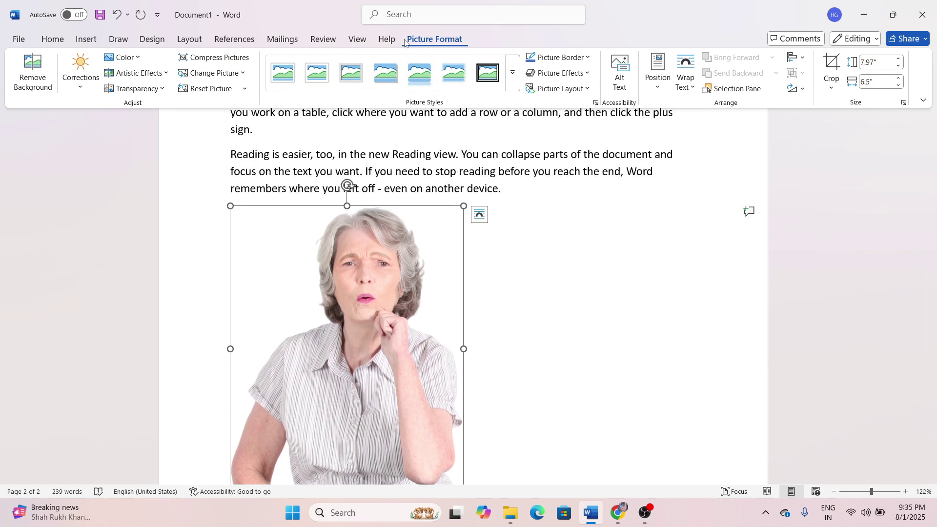
scroll(465, 383, down, 2)
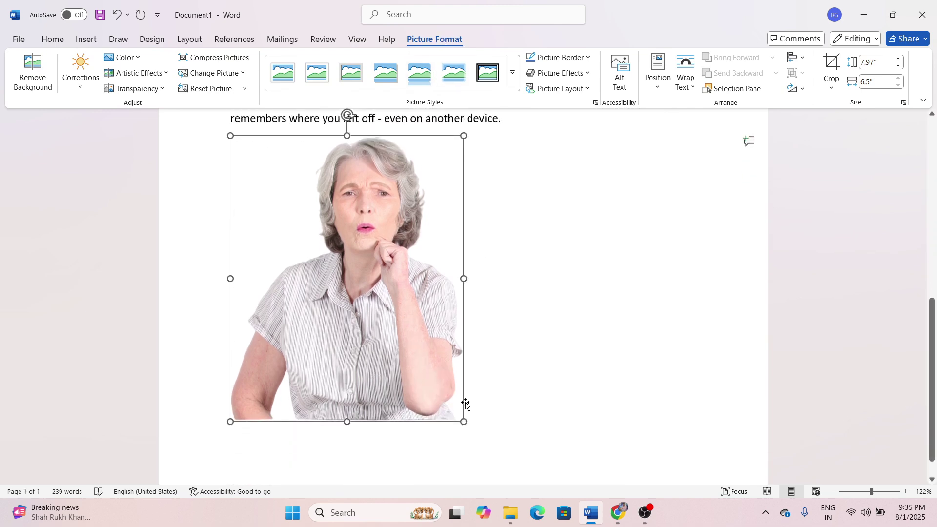
drag(464, 420, 366, 296)
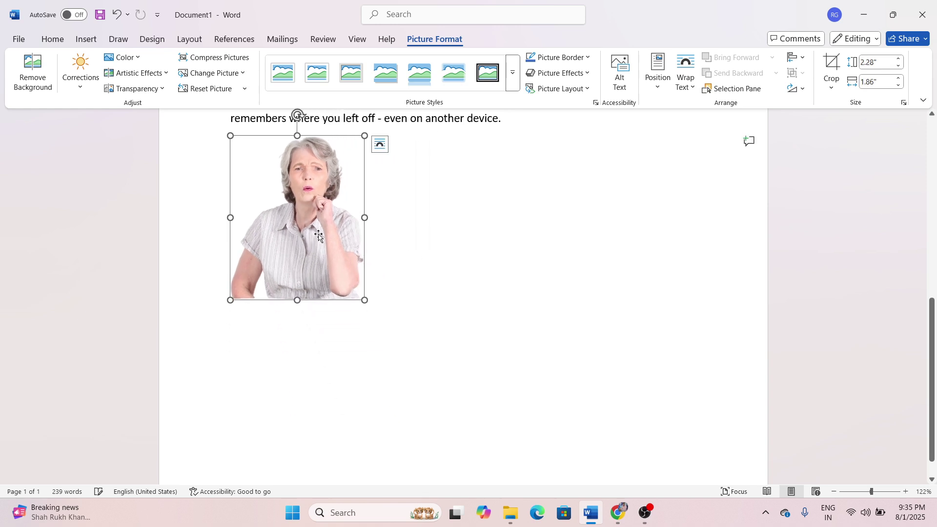
Set the cutout picture's position to the middle centre with square text wrapping and move it below the last paragraph.
drag(317, 234, 379, 246)
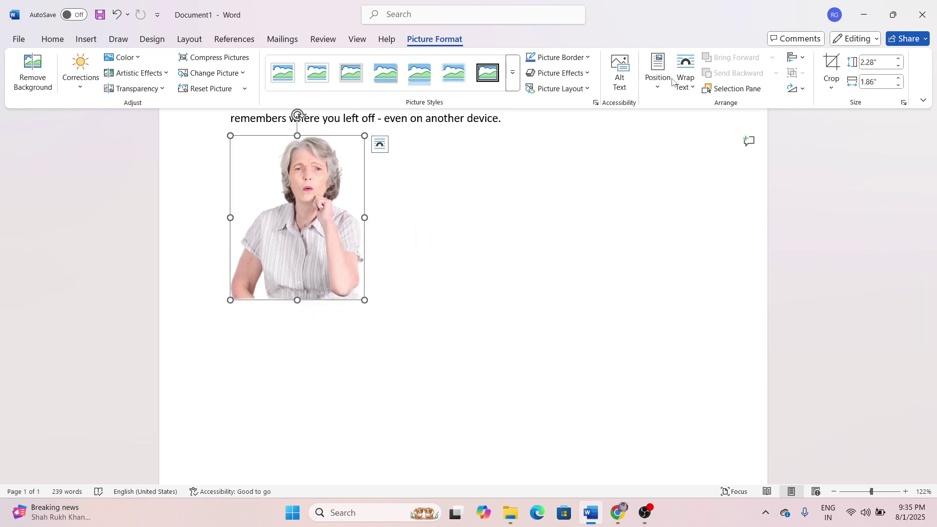
click(658, 68)
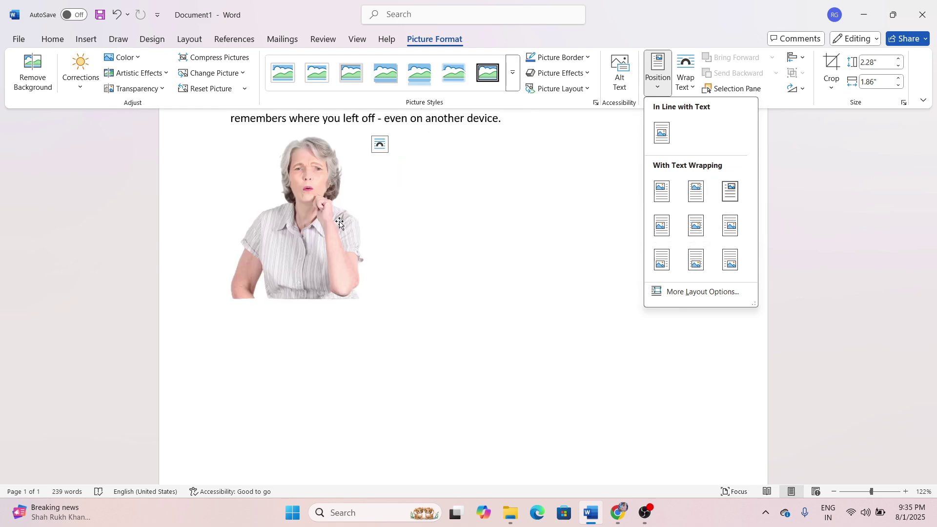
key(Escape)
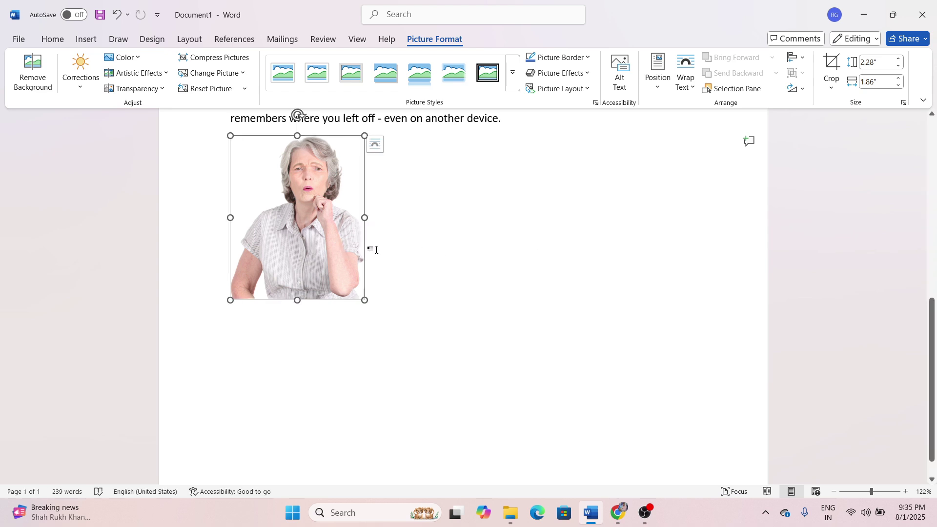
click(658, 71)
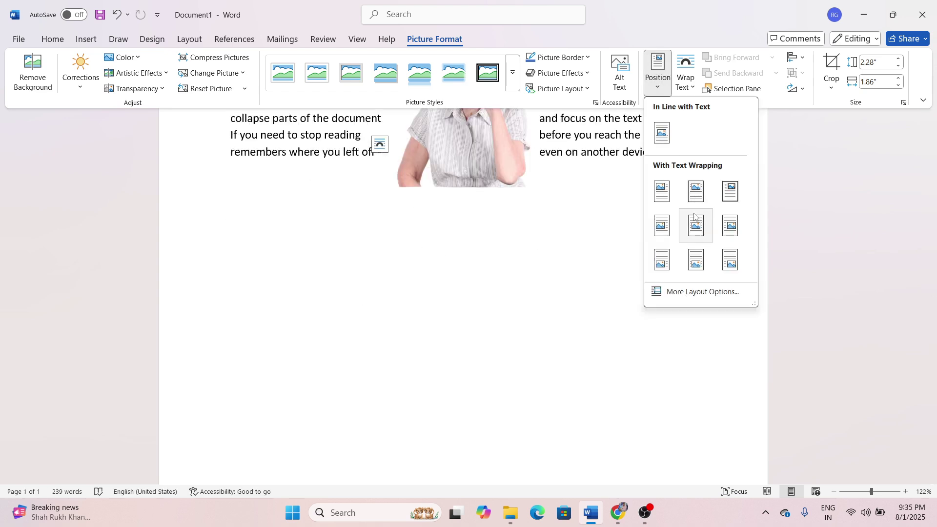
click(693, 228)
drag(483, 140, 347, 287)
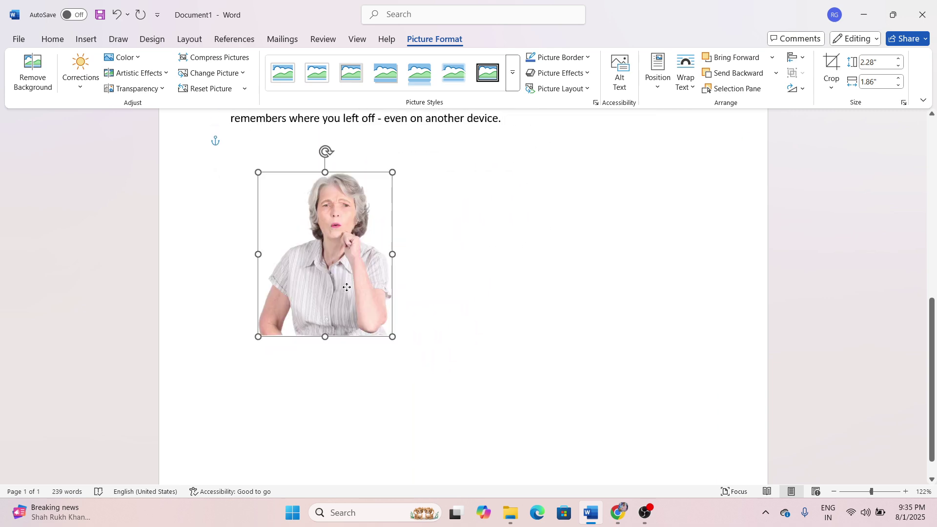
Cut the cutout picture of the grey-haired woman from the document.
right_click(365, 257)
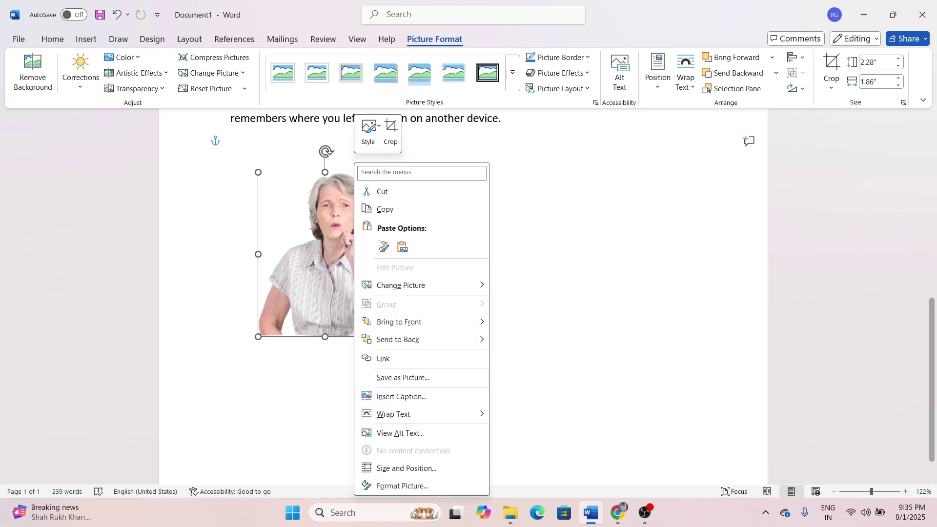
click(400, 193)
Browse the Cutout People, Stickers, Illustrations and Cartoon People categories of the stock images library and close it.
click(97, 43)
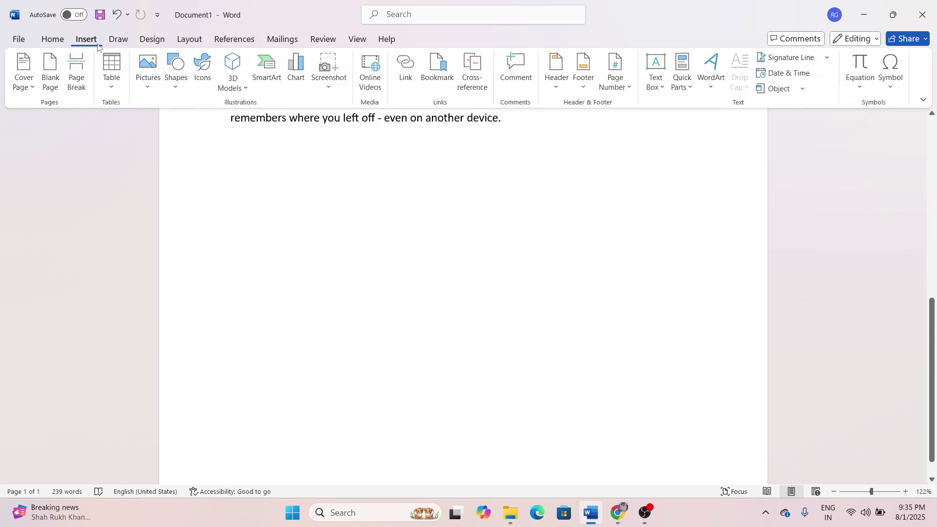
click(202, 73)
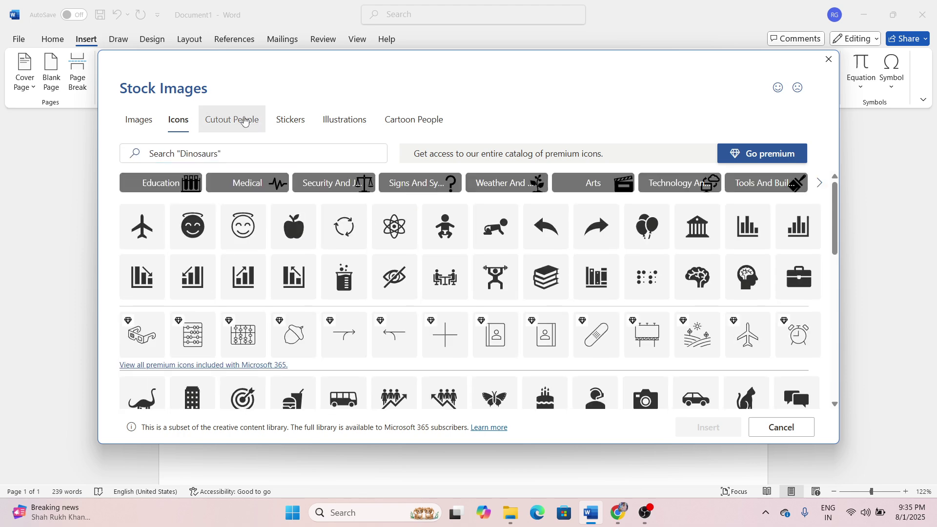
click(244, 121)
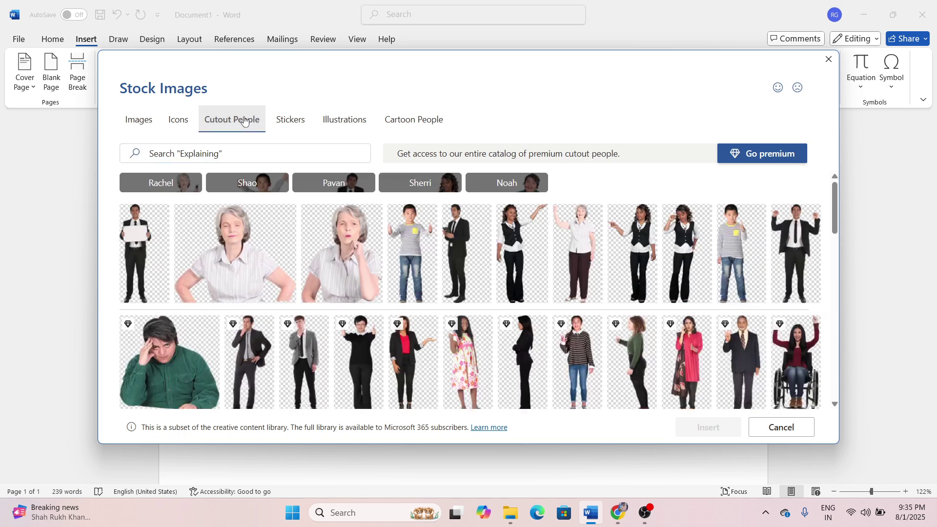
click(302, 128)
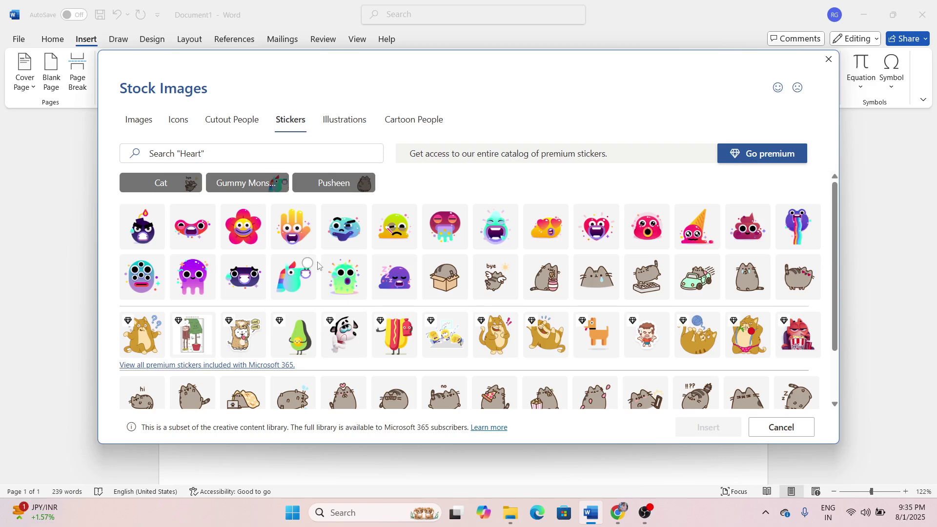
scroll(565, 321, down, 2)
scroll(561, 320, up, 2)
click(361, 131)
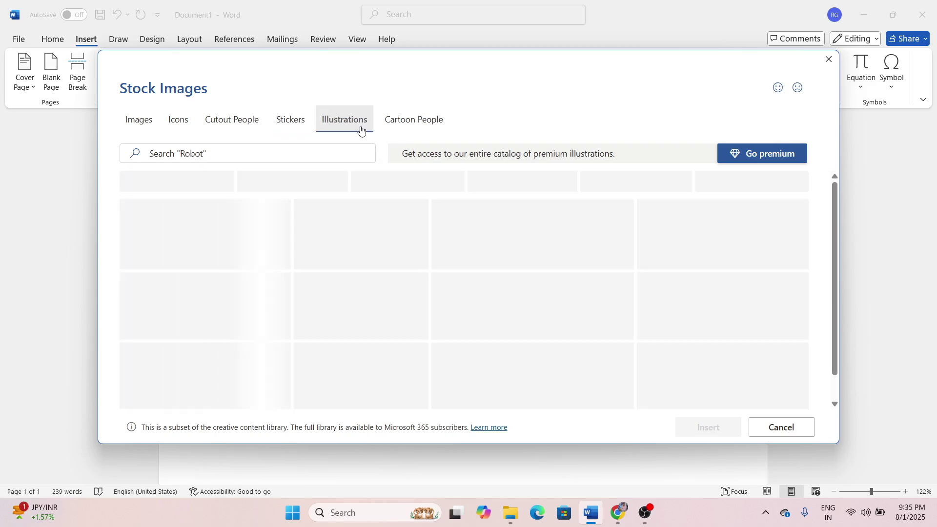
scroll(585, 297, down, 10)
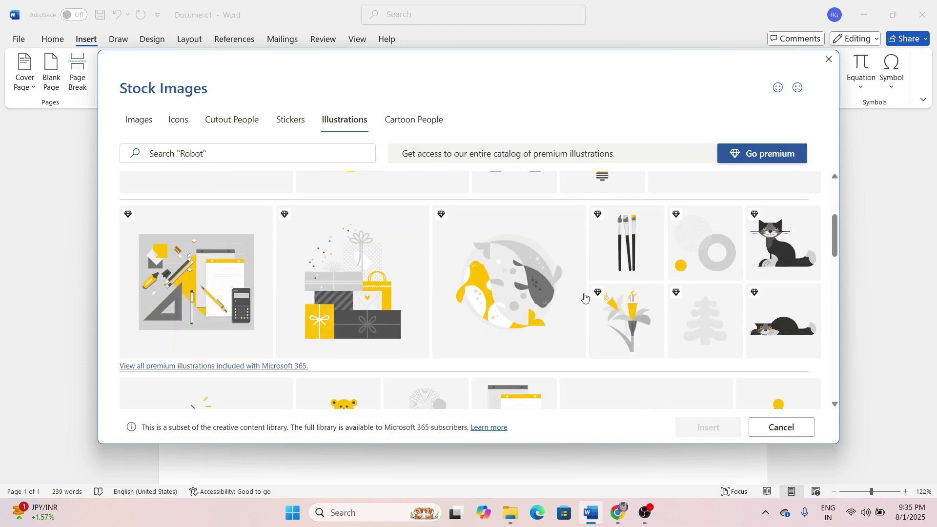
scroll(585, 298, down, 10)
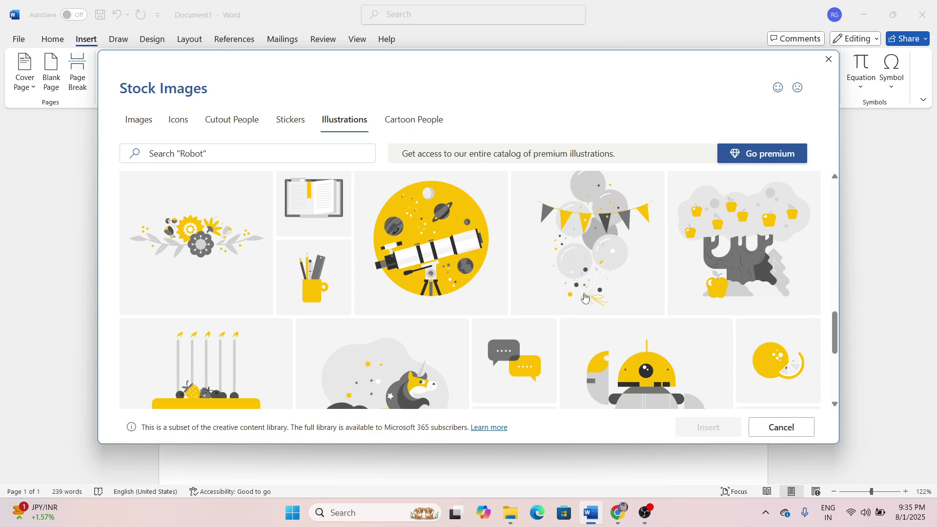
click(415, 128)
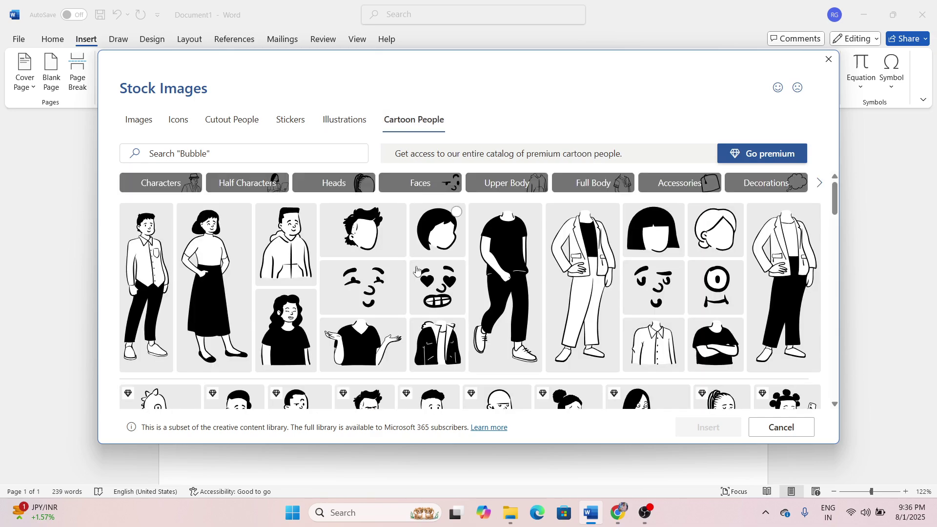
scroll(540, 308, down, 10)
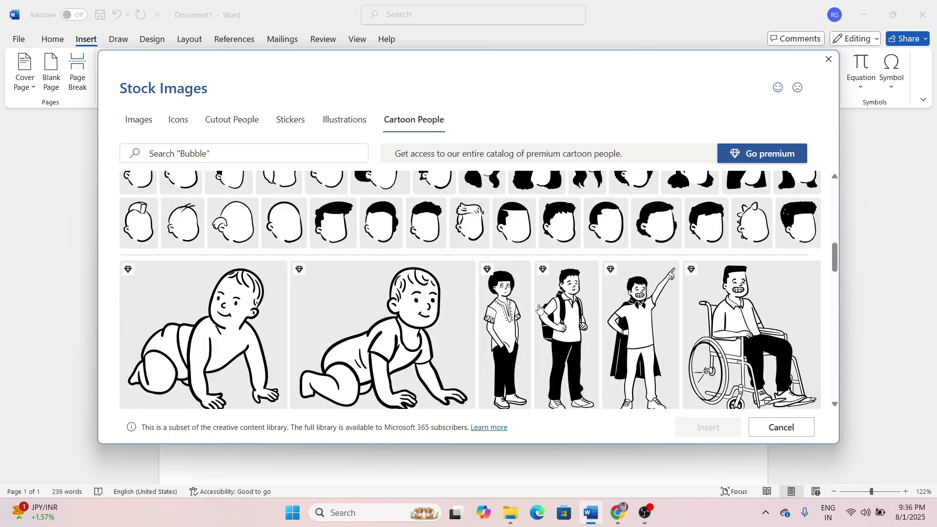
scroll(539, 308, down, 10)
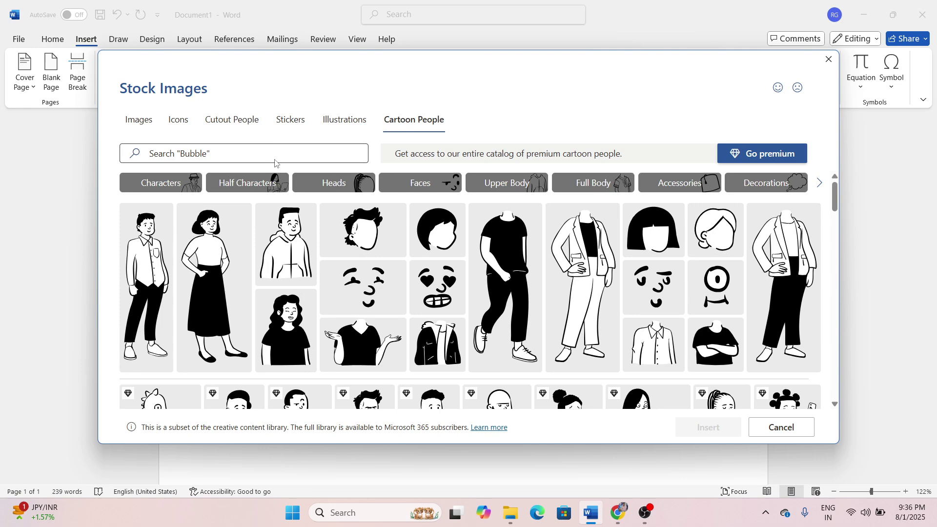
click(828, 59)
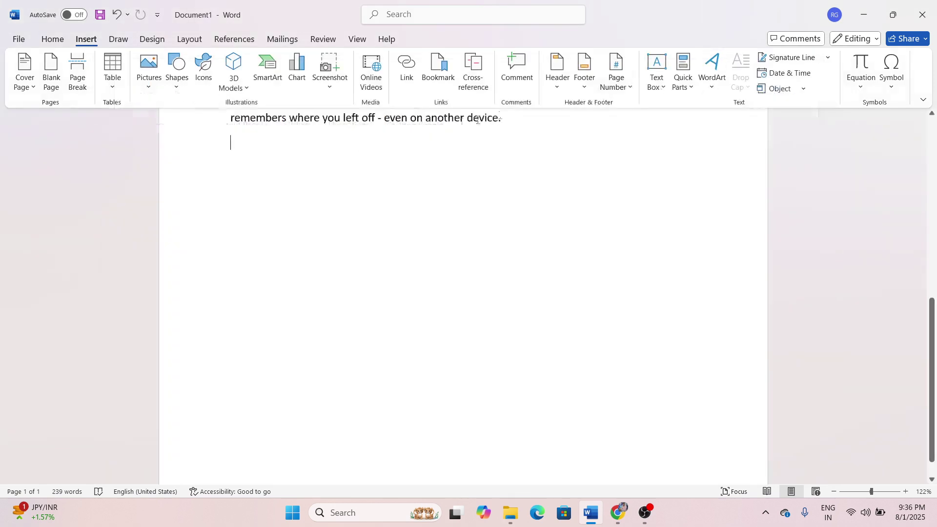
Insert the grinning star-eyed emoji from the Emoji category of the online 3D models below the last paragraph.
click(243, 73)
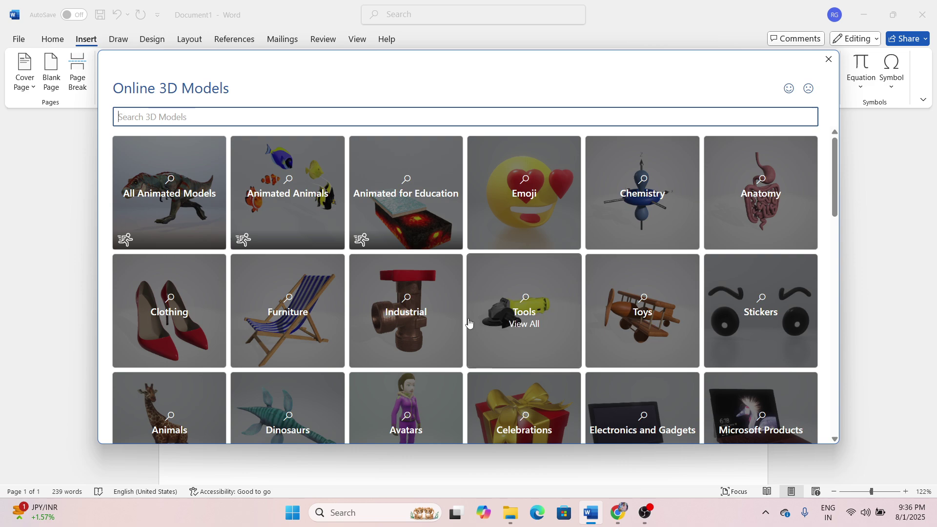
scroll(458, 302, down, 6)
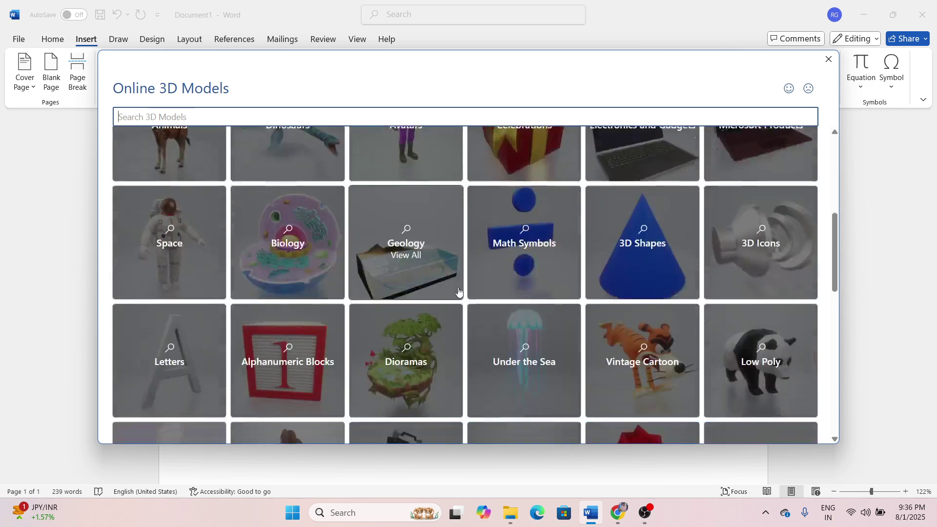
scroll(458, 291, down, 10)
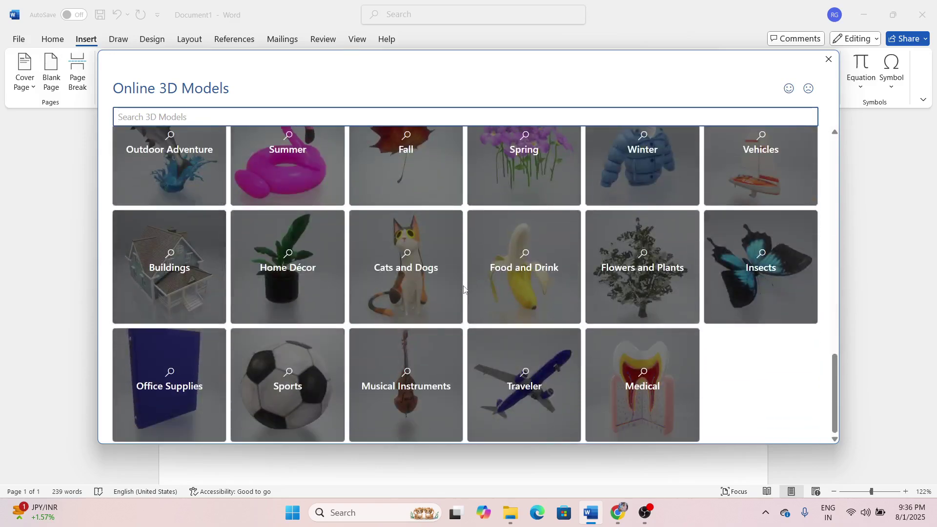
scroll(464, 288, up, 15)
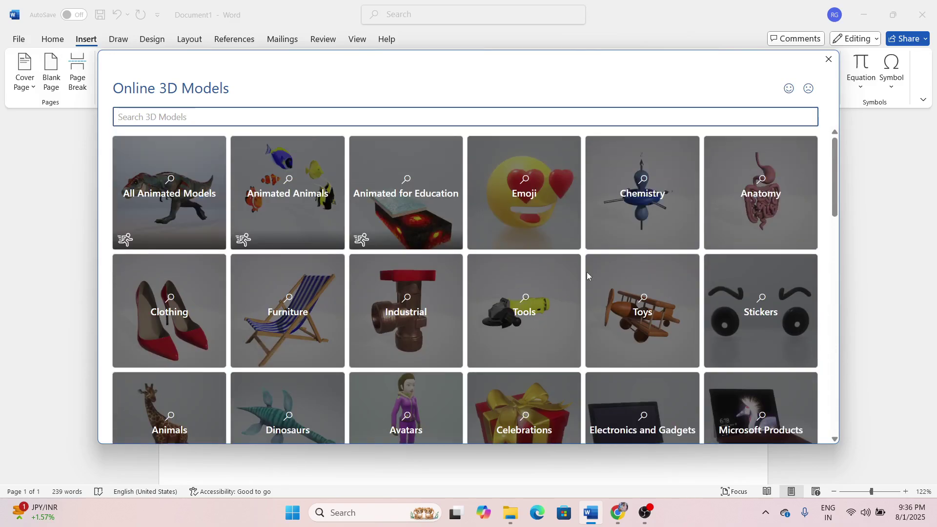
click(539, 211)
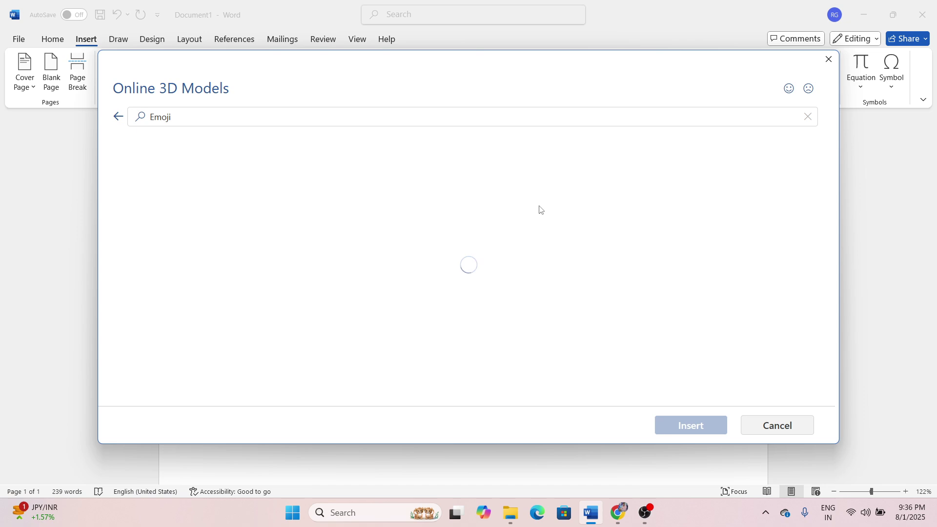
scroll(470, 226, down, 5)
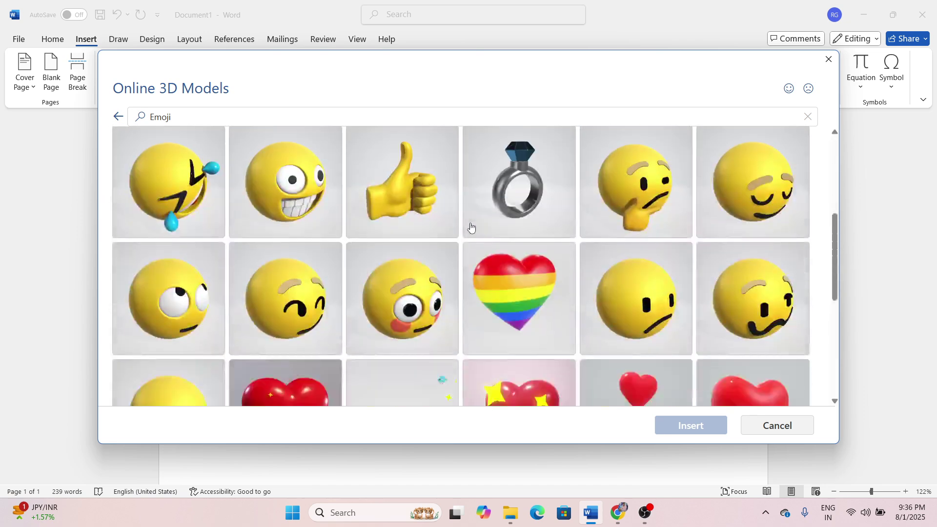
scroll(470, 226, down, 10)
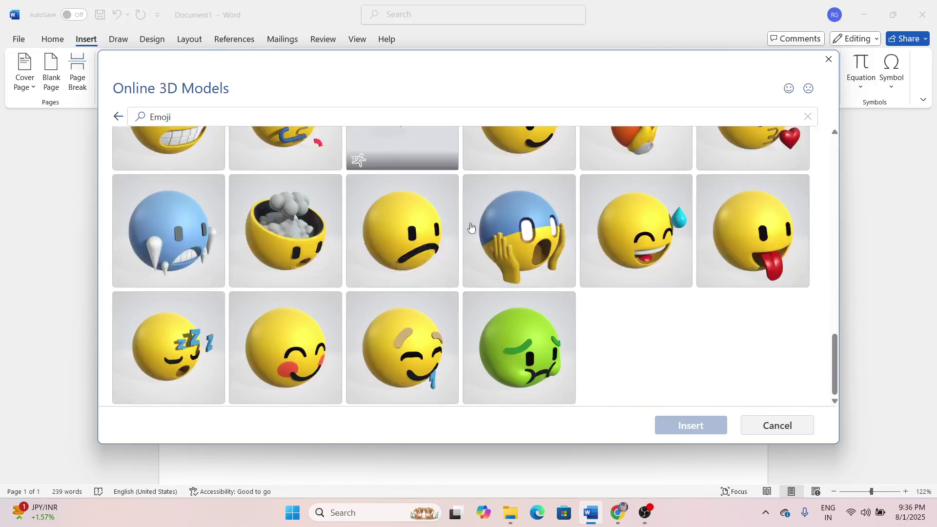
scroll(471, 227, up, 15)
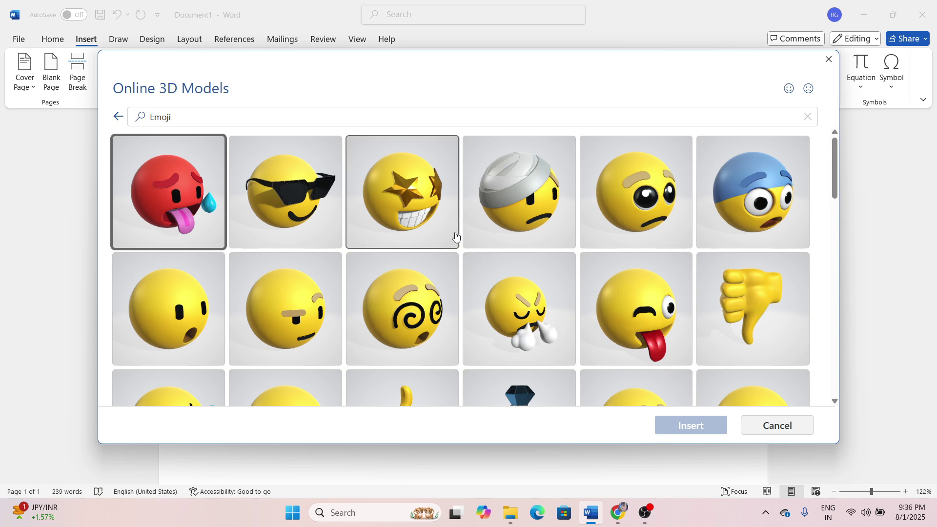
click(404, 196)
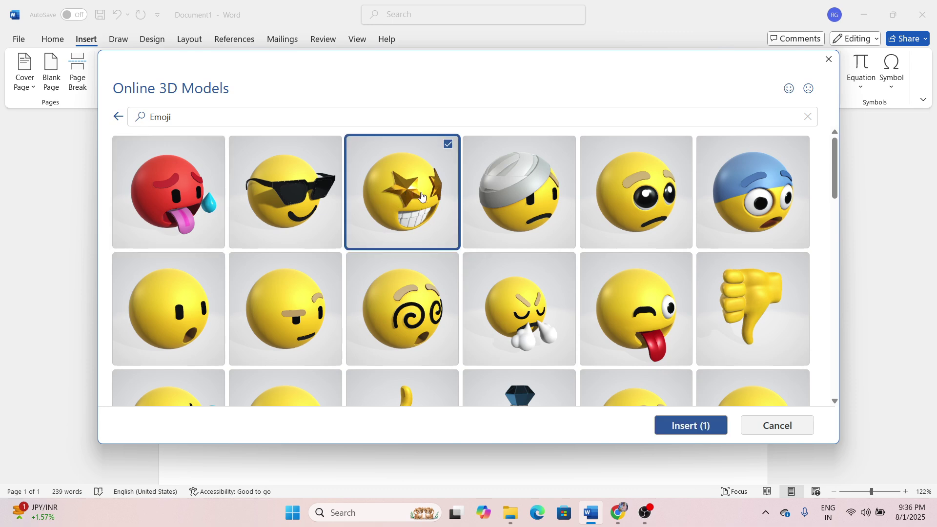
click(681, 430)
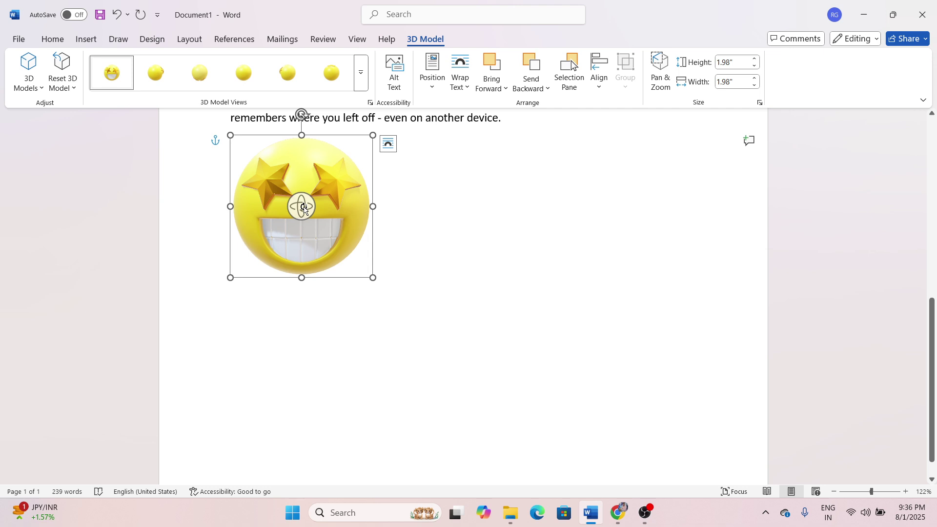
Try rotating the star-eyed emoji model in 3D and cut it from the document.
mouse_move(303, 208)
mouse_down()
mouse_move(380, 211)
mouse_move(345, 280)
mouse_move(266, 243)
mouse_move(317, 205)
mouse_move(304, 214)
mouse_up()
scroll(479, 253, up, 2)
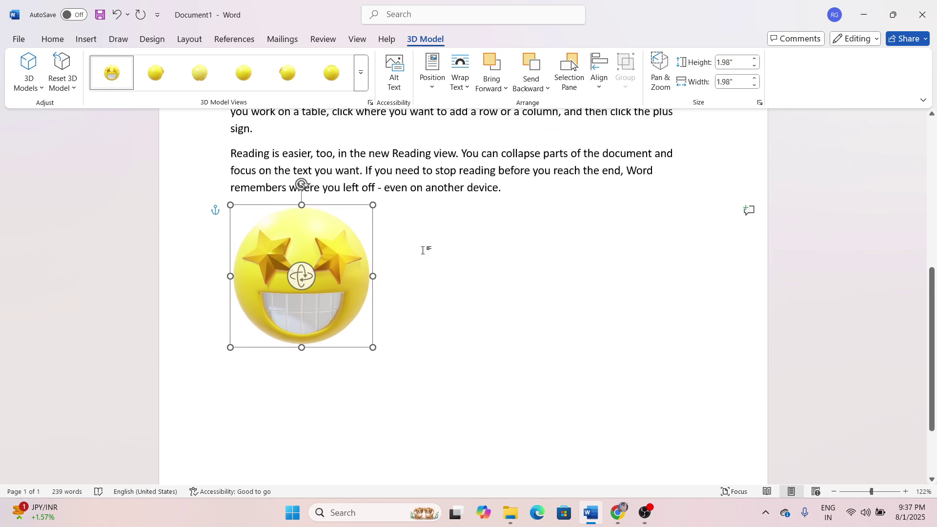
right_click(355, 241)
click(381, 244)
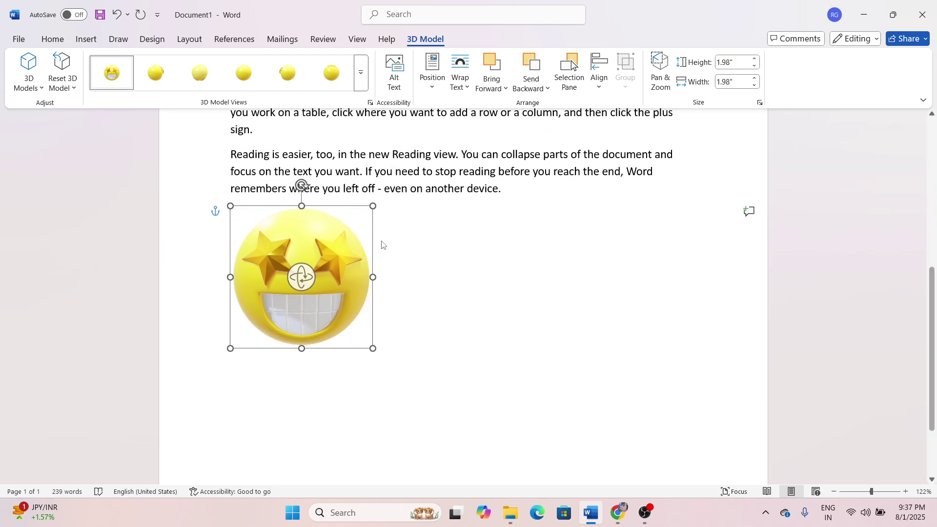
Start a SmartArt graphic and choose the Alternating Hexagons list layout.
click(99, 45)
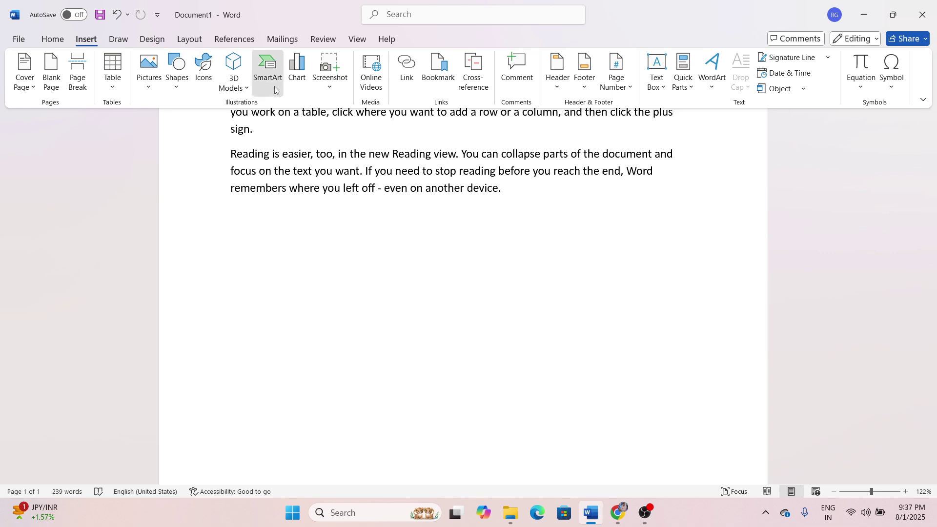
click(268, 68)
click(403, 192)
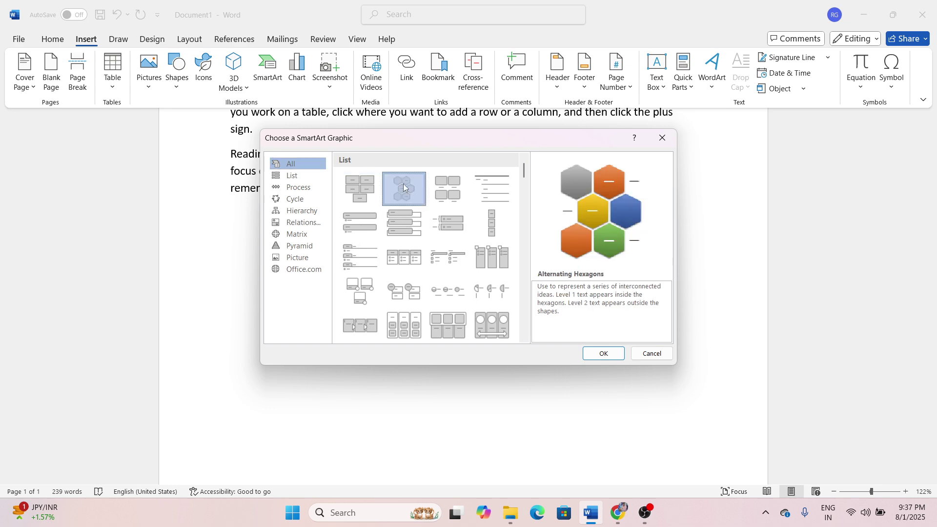
Examine the SmartArt layouts offered in the List, Process, Cycle, Hierarchy and Relationship categories.
click(405, 227)
click(442, 257)
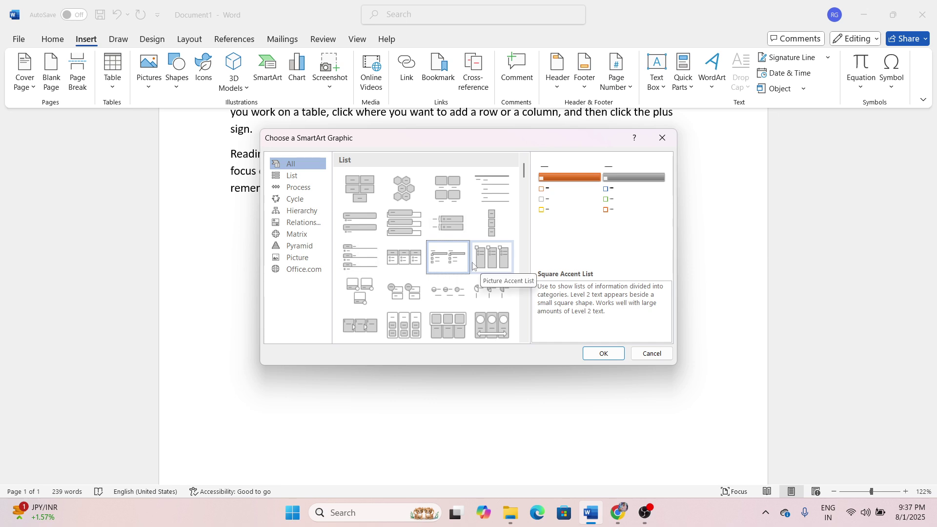
click(302, 176)
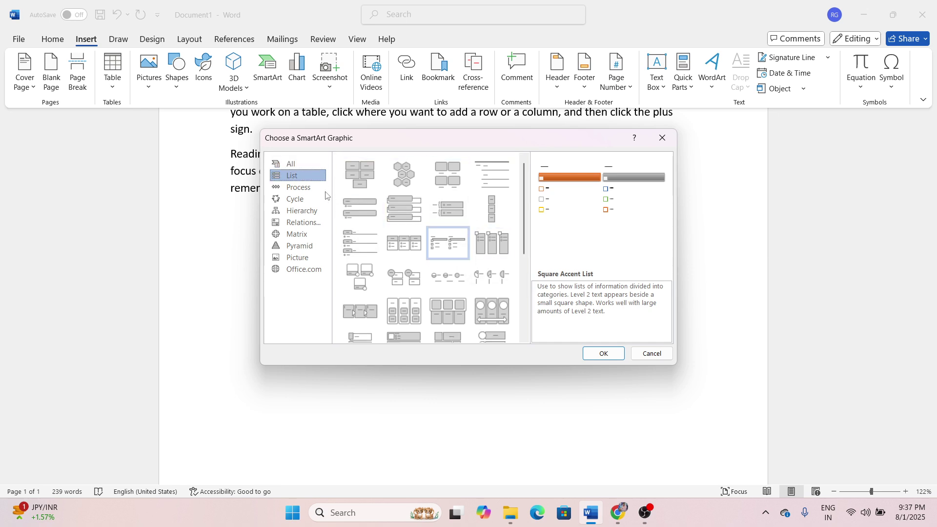
click(318, 189)
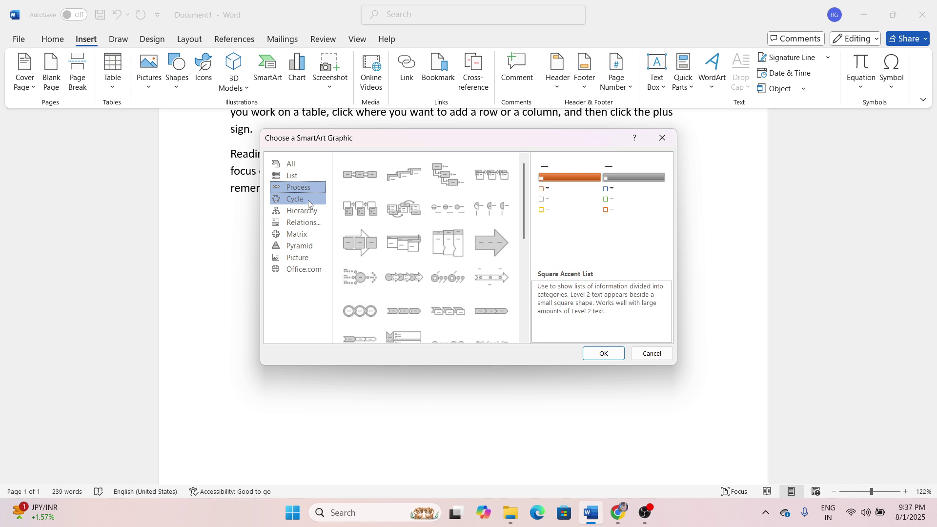
click(308, 200)
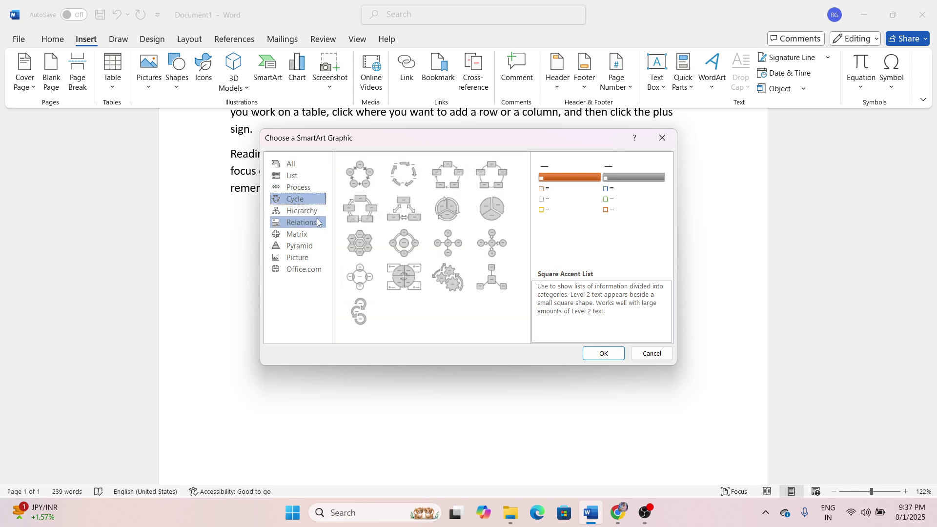
click(315, 211)
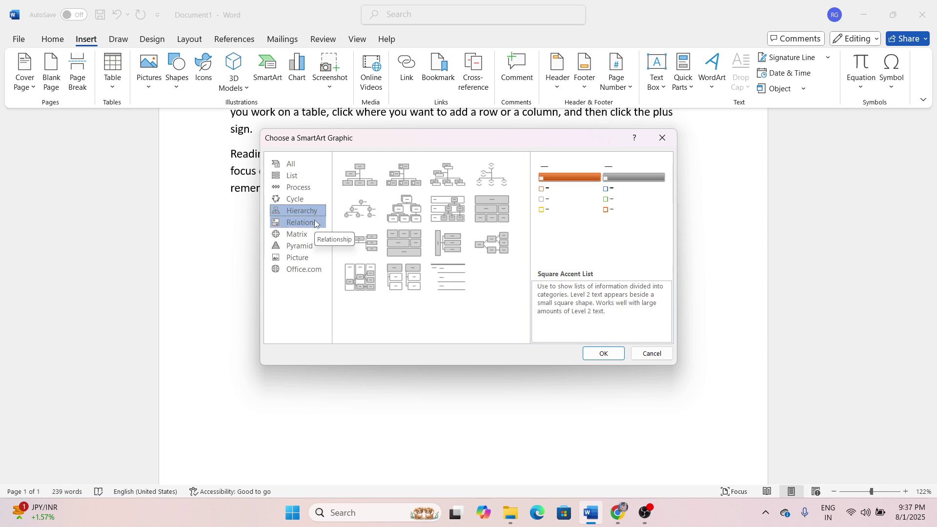
click(315, 222)
Insert a Continuous Cycle SmartArt graphic from the Cycle category below the last paragraph.
click(310, 201)
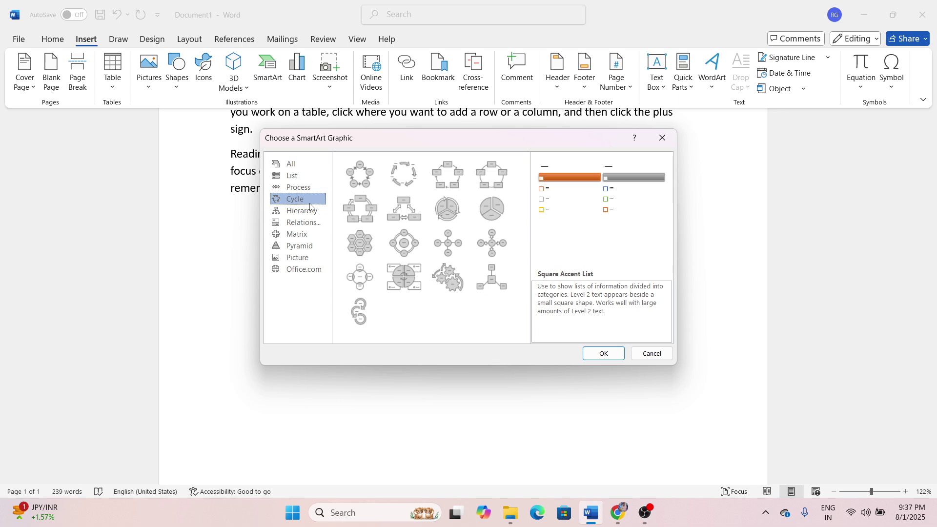
click(367, 215)
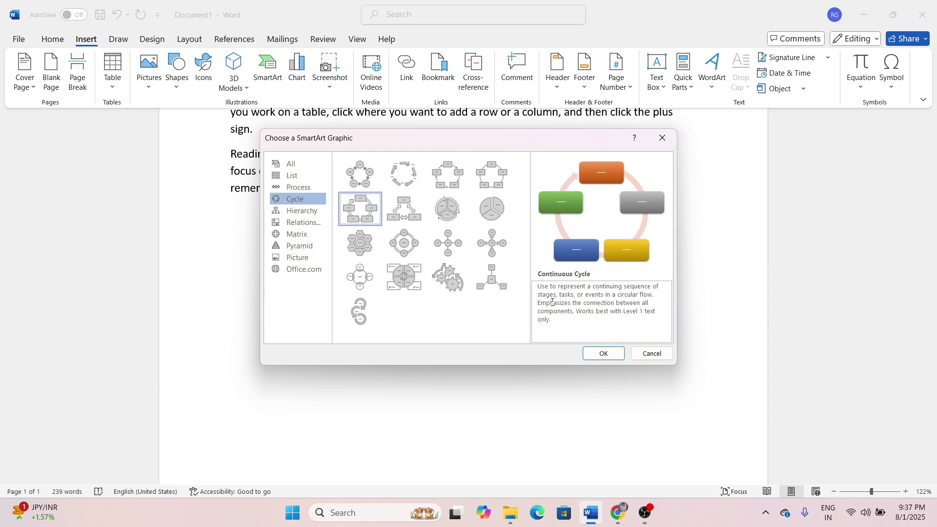
click(589, 352)
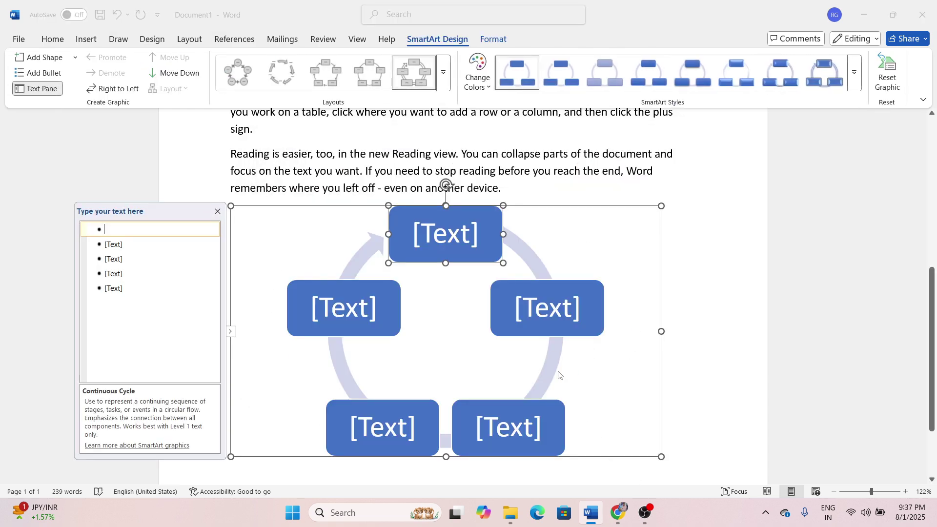
Fill four cycle shapes clockwise from the top one with the texts cbxcvb, xcbcb, xcbc and cxbcvb.
text(cbxcvb)
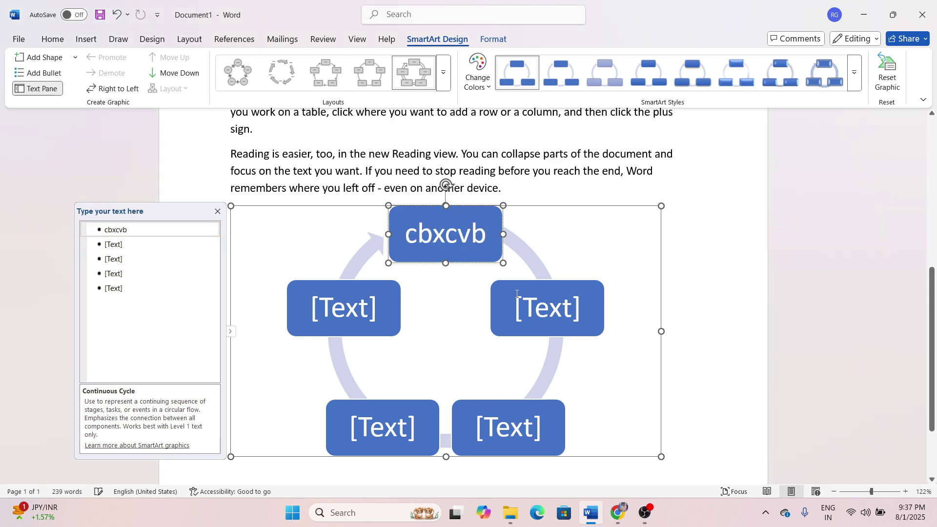
click(538, 303)
text(xcbcb)
click(486, 424)
text(xcbc)
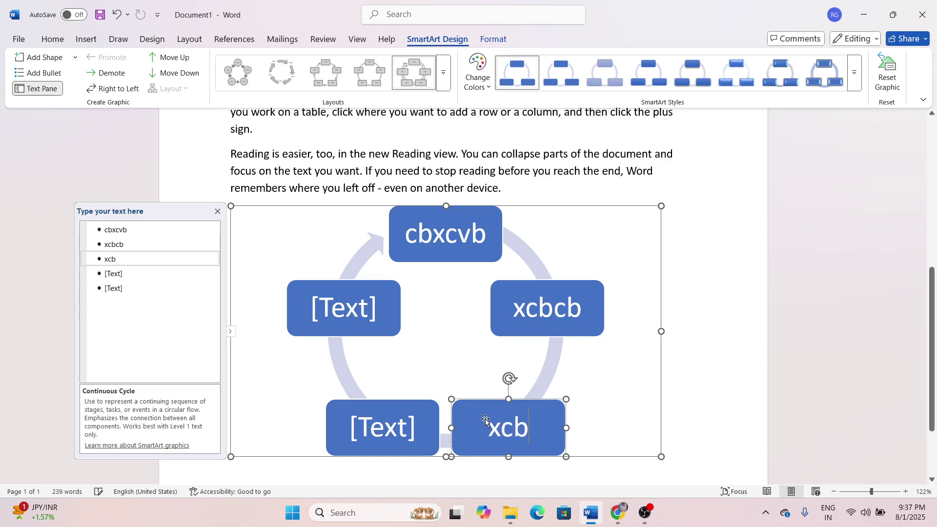
click(398, 431)
text(cxbcvb)
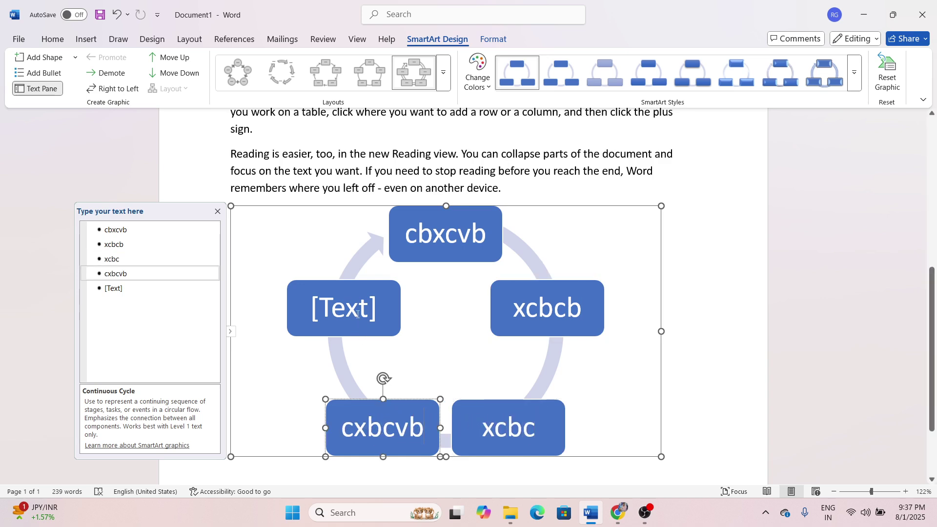
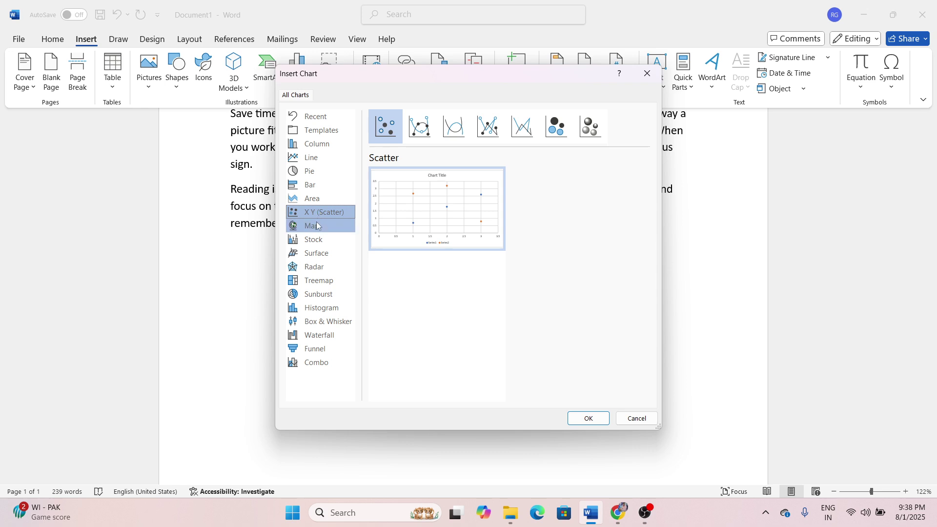
Examine the chart previews for the Stock, Surface, Radar, Treemap, Sunburst, Histogram, Box & Whisker, Column and Combo types.
click(319, 239)
click(320, 252)
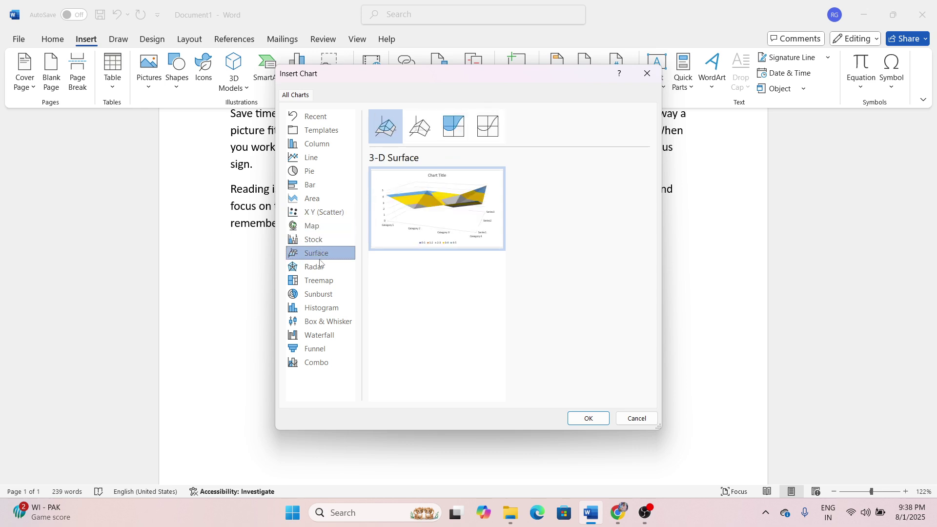
click(320, 266)
click(321, 282)
click(320, 295)
click(322, 307)
click(324, 321)
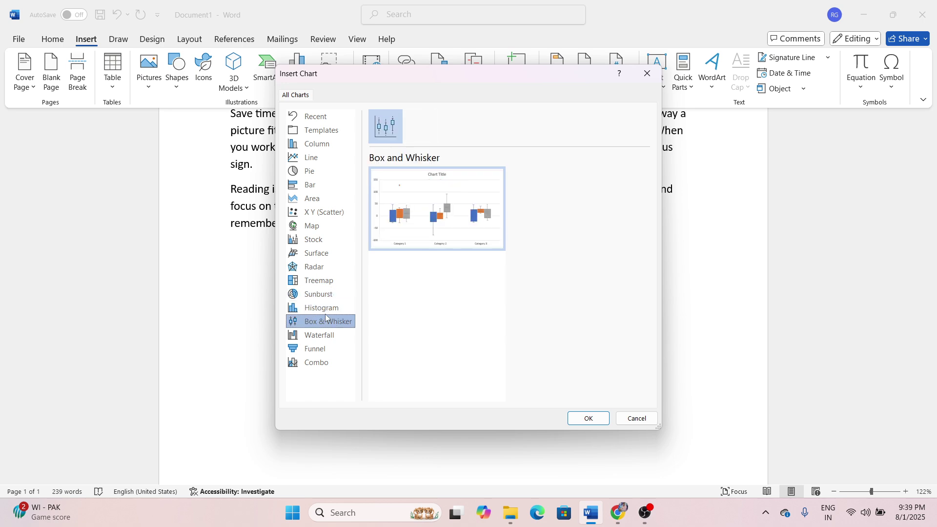
click(326, 143)
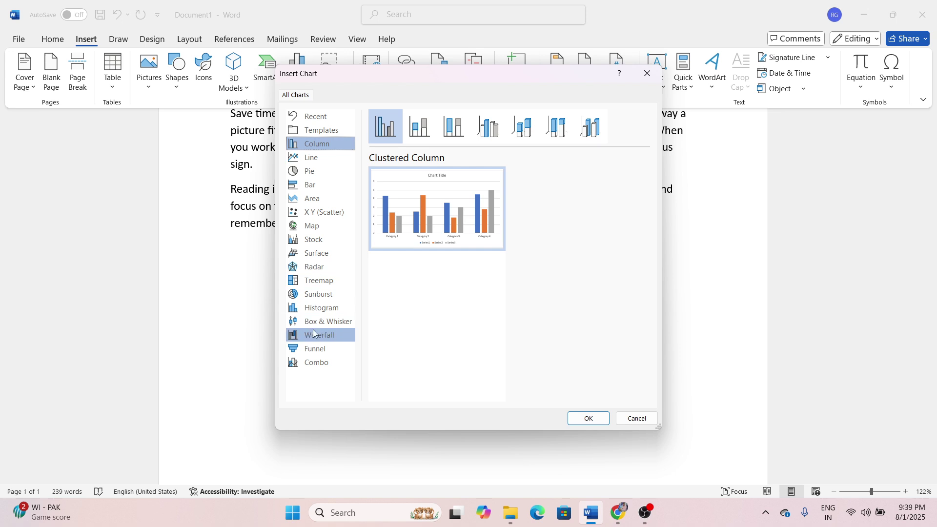
click(317, 362)
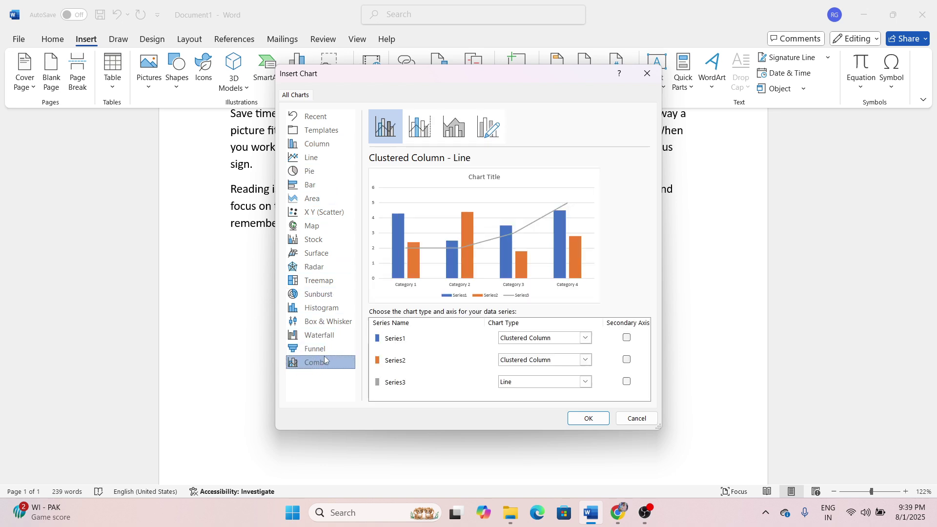
Compare the 3-D and flat clustered column types and insert a Clustered Column chart below the last paragraph.
click(339, 146)
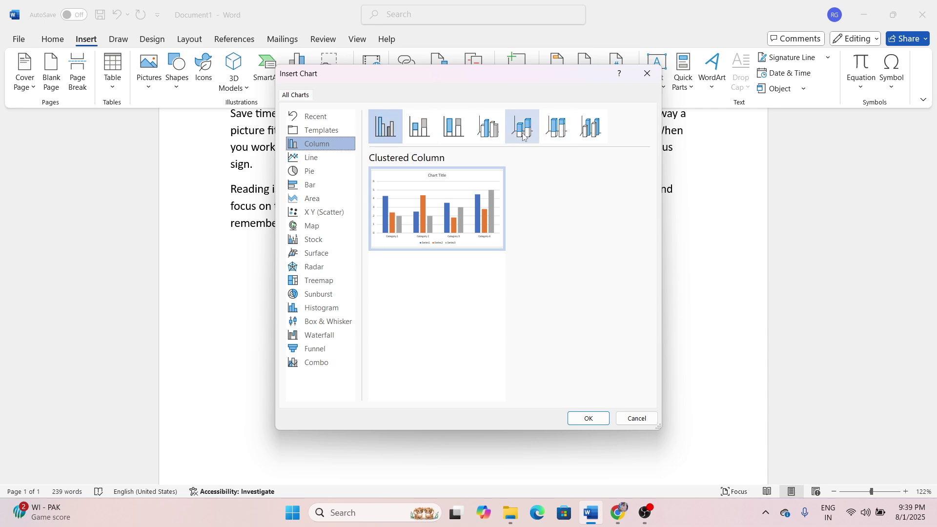
click(488, 128)
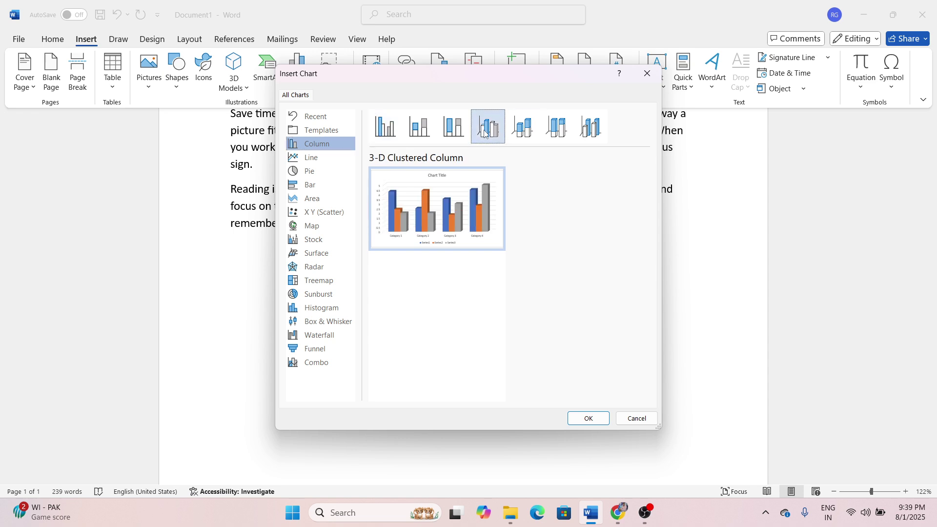
click(395, 135)
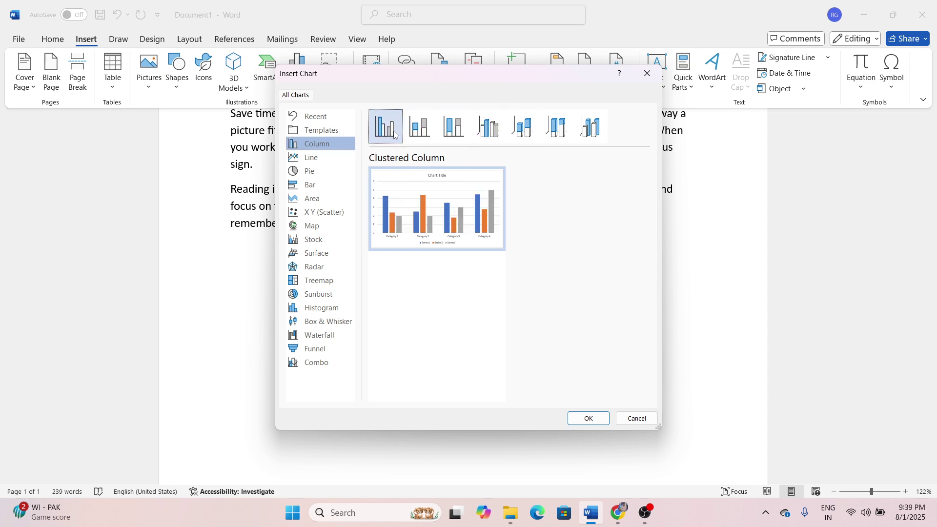
click(590, 419)
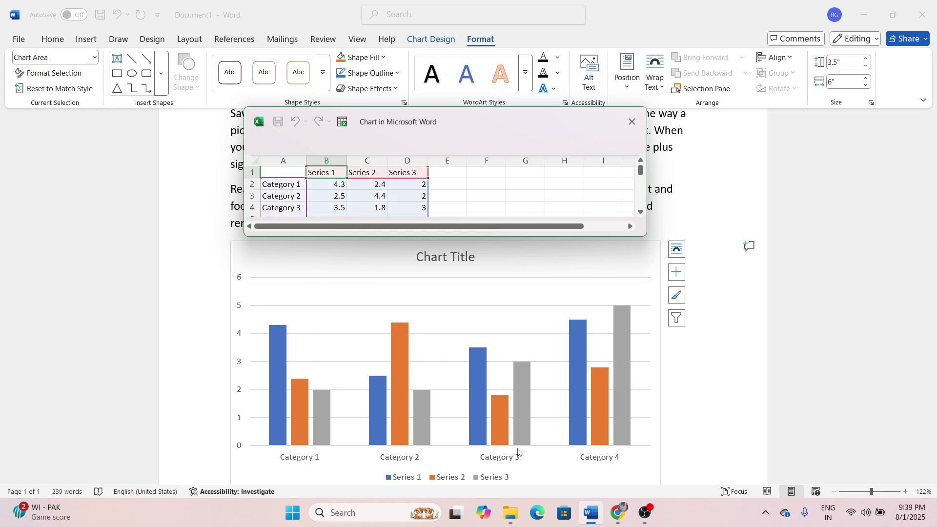
Set the chart's Series 1 values to 10, 6 and 9 for Categories 1 to 3 and close the data sheet.
drag(461, 142, 468, 75)
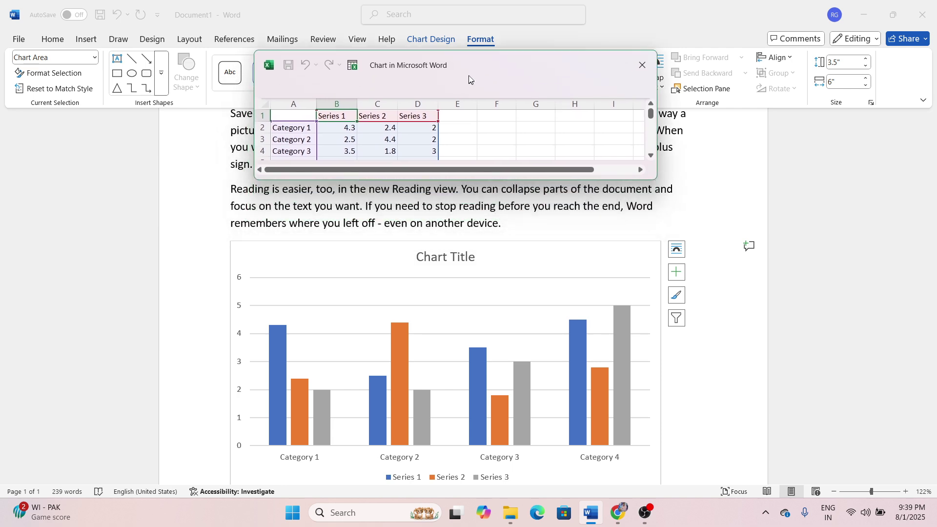
drag(467, 180, 467, 211)
click(348, 128)
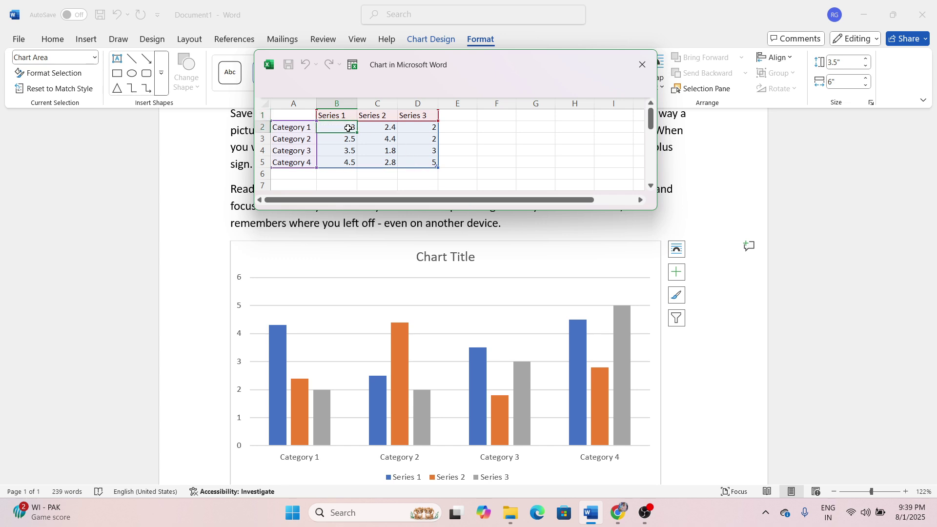
text(10)
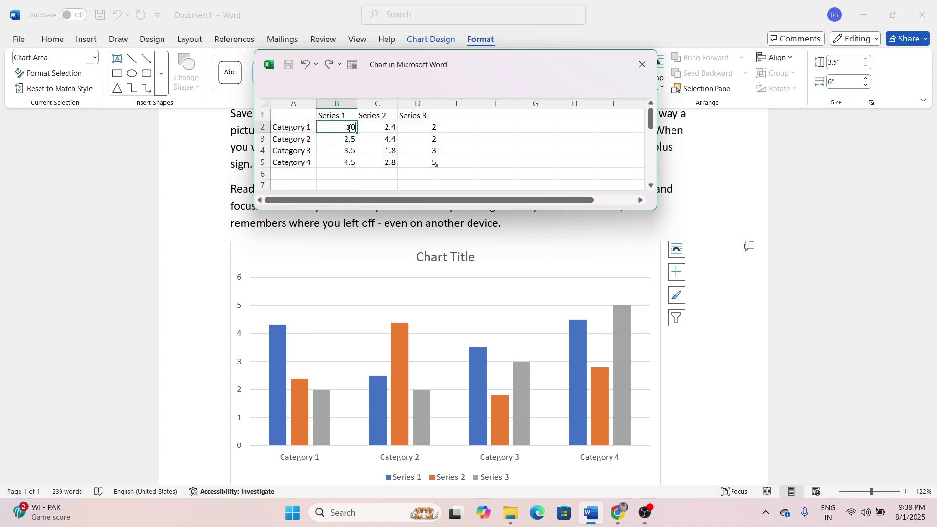
key(Return)
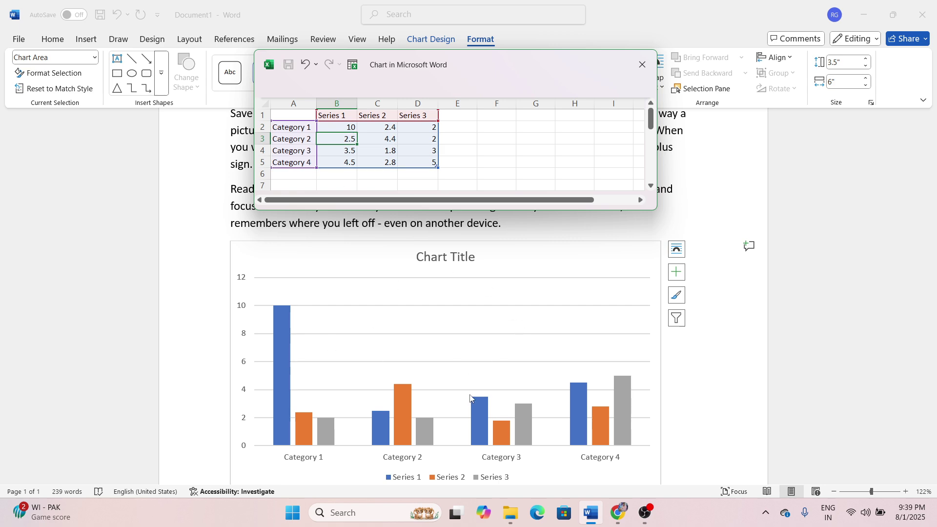
text(6)
key(Return)
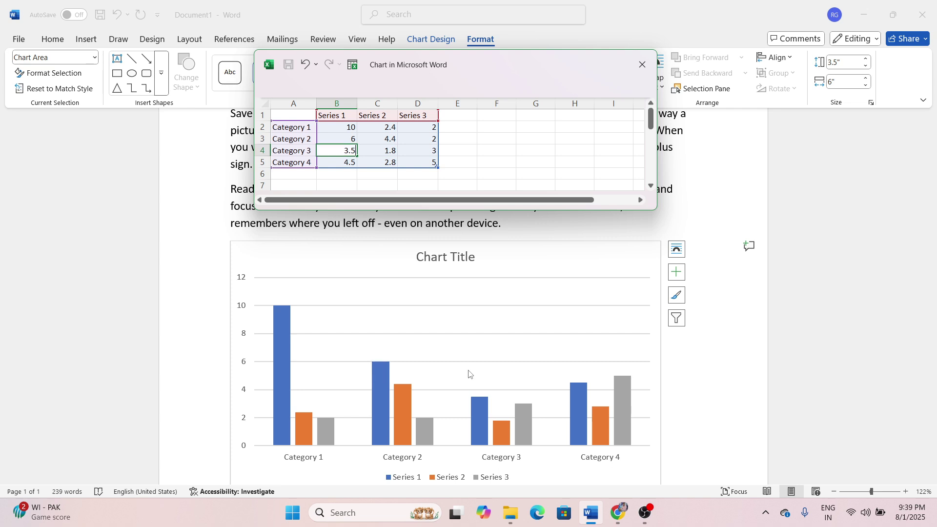
text(9)
key(Return)
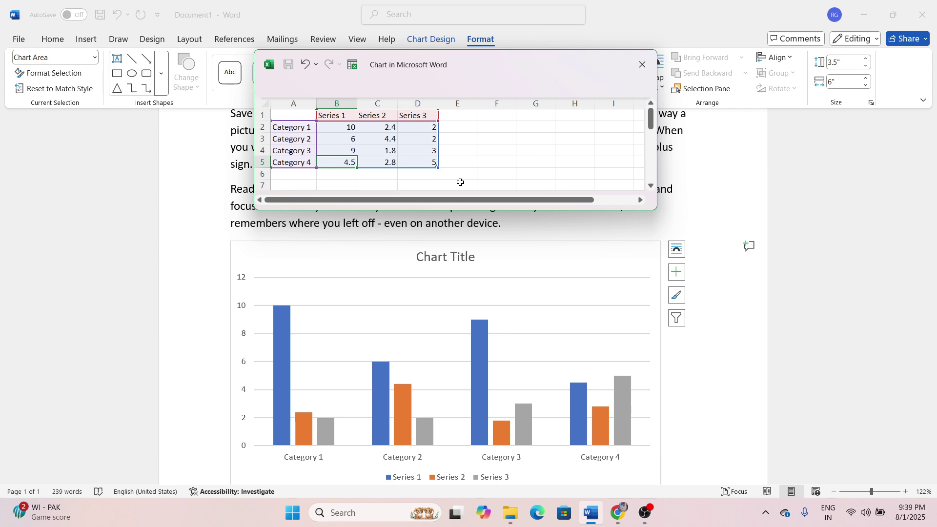
click(642, 64)
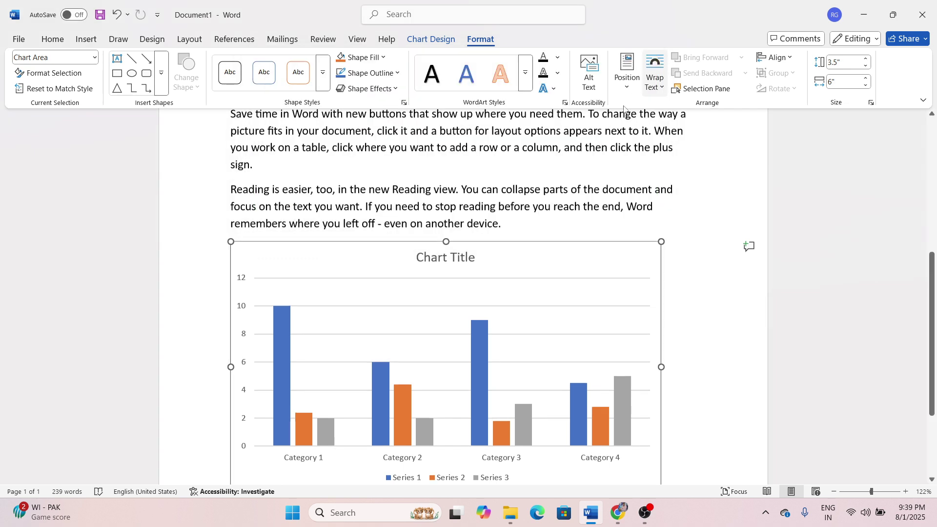
Remove the column chart from the document.
right_click(570, 243)
click(593, 189)
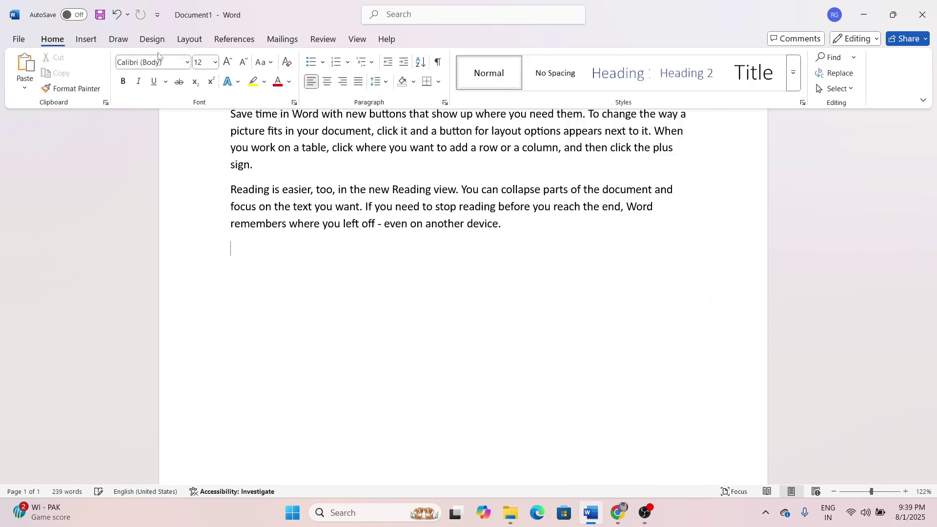
Insert a screenshot of the open YouTube browser window on the empty line below the last paragraph.
click(78, 41)
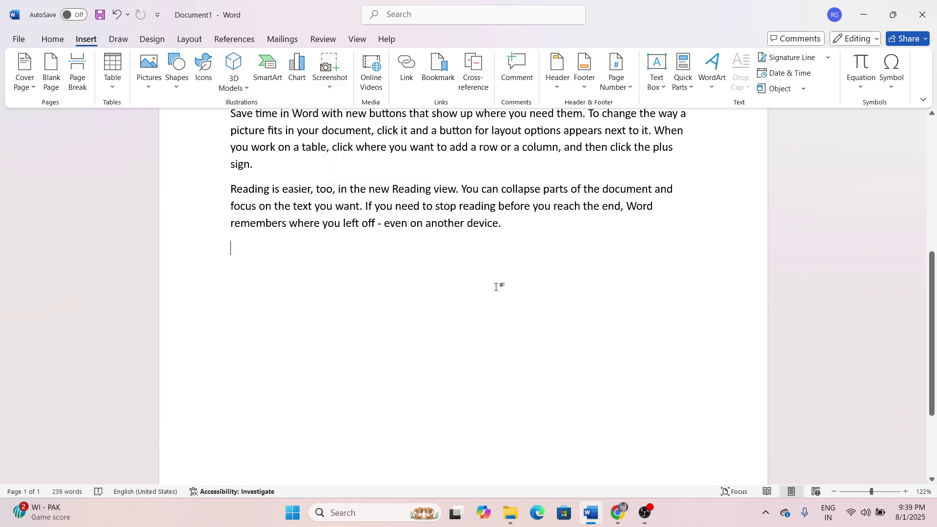
scroll(453, 313, up, 1)
scroll(453, 313, up, 7)
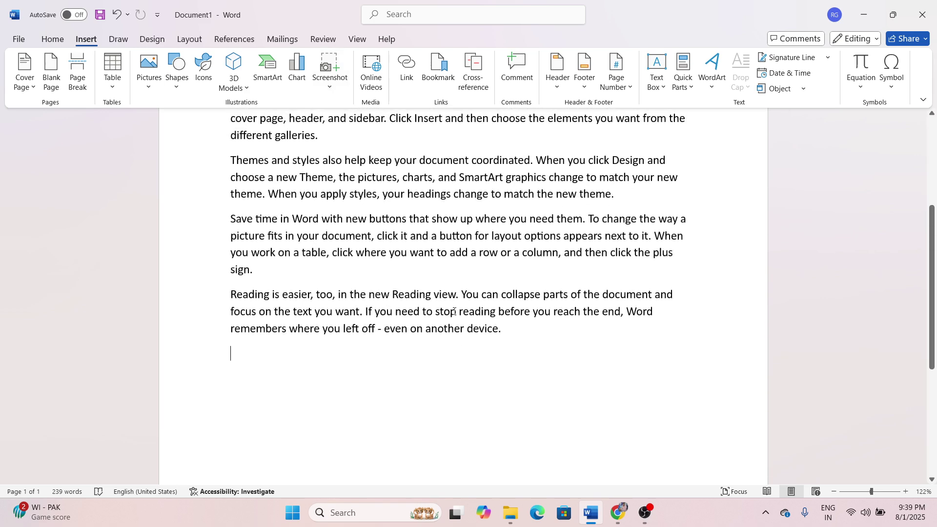
scroll(453, 312, down, 4)
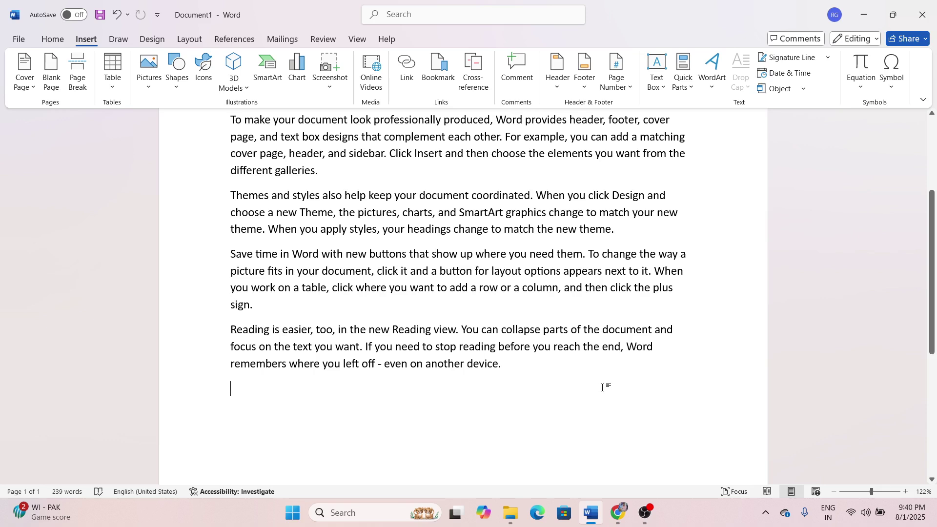
click(331, 92)
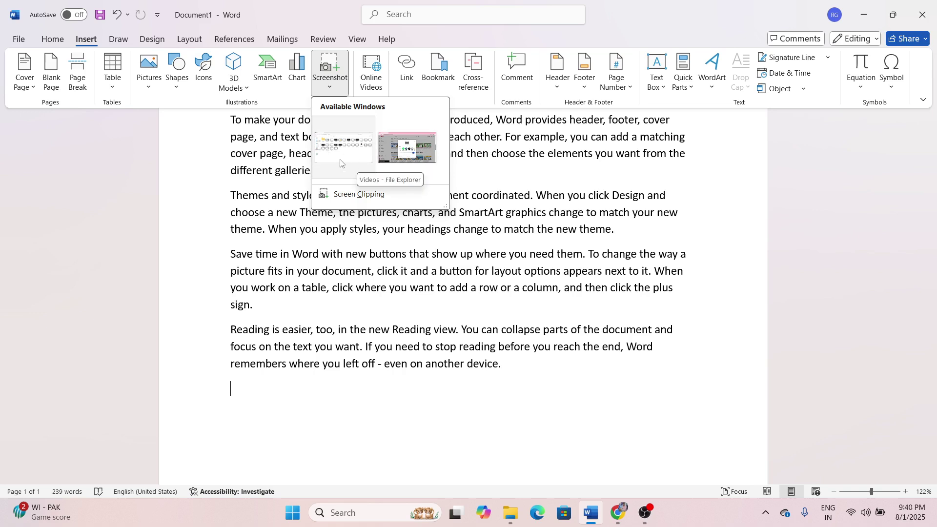
click(411, 168)
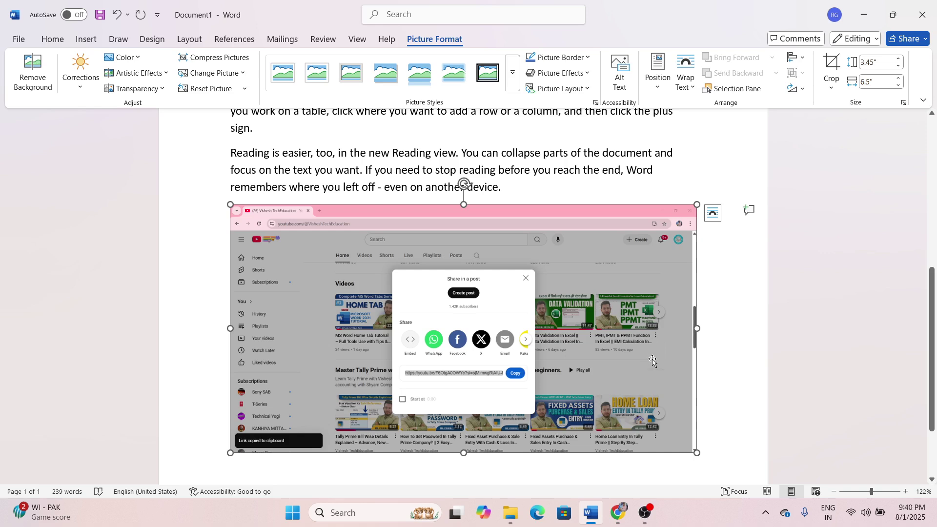
Remove the inserted browser window screenshot from the document.
right_click(639, 259)
click(658, 191)
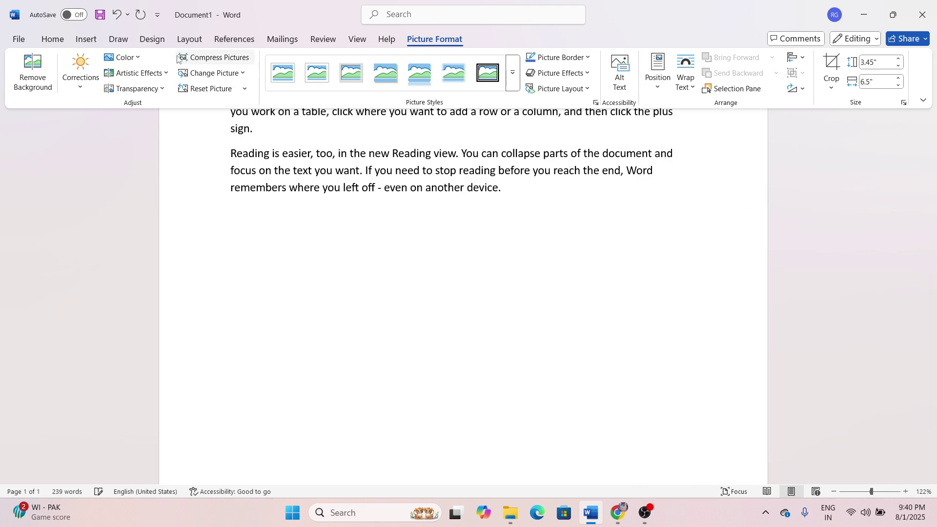
click(87, 39)
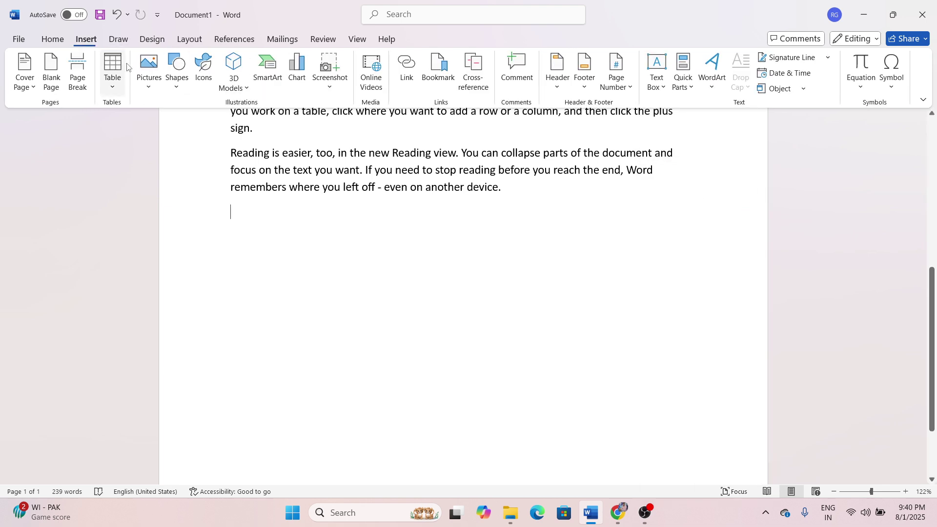
Insert a screen clipping of the blank lower area of the Videos folder window below the last paragraph, about 6.5" wide and 1.25" high.
click(325, 93)
click(348, 199)
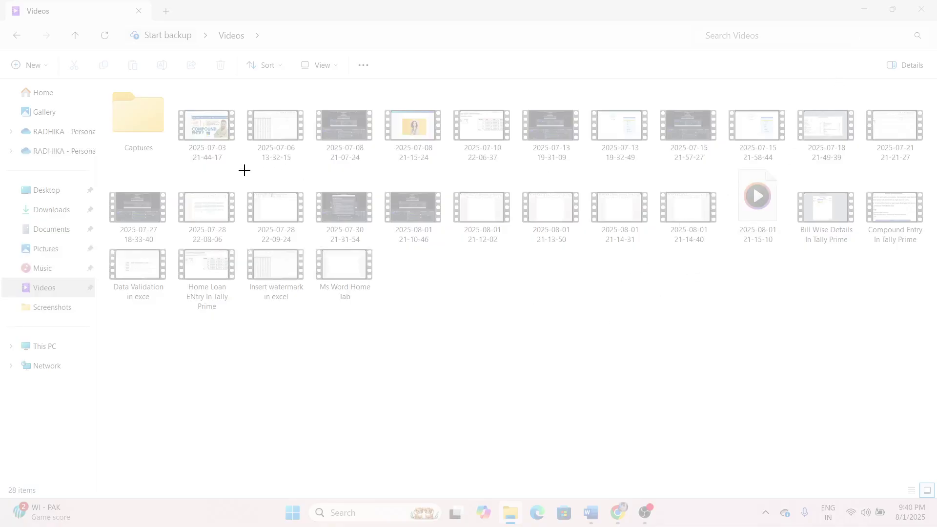
drag(155, 316, 815, 449)
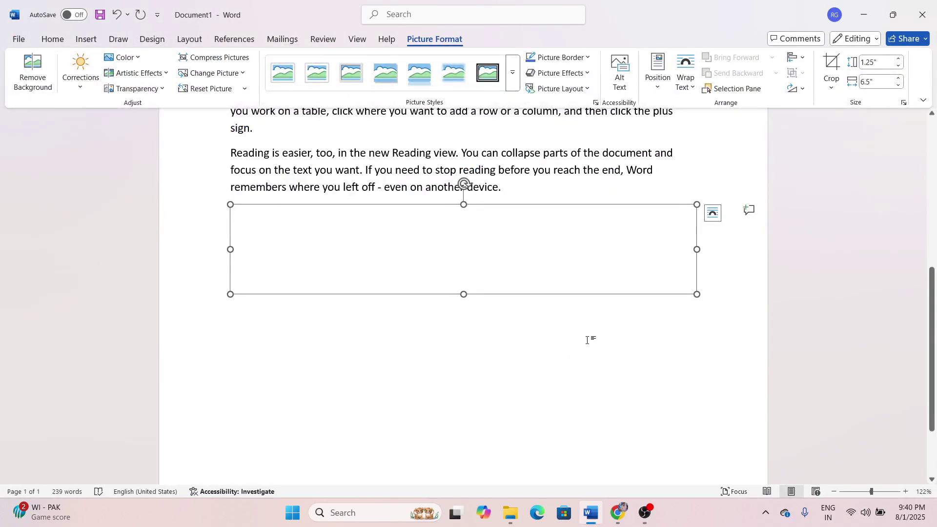
Cut the inserted screen clipping out of the document.
right_click(580, 266)
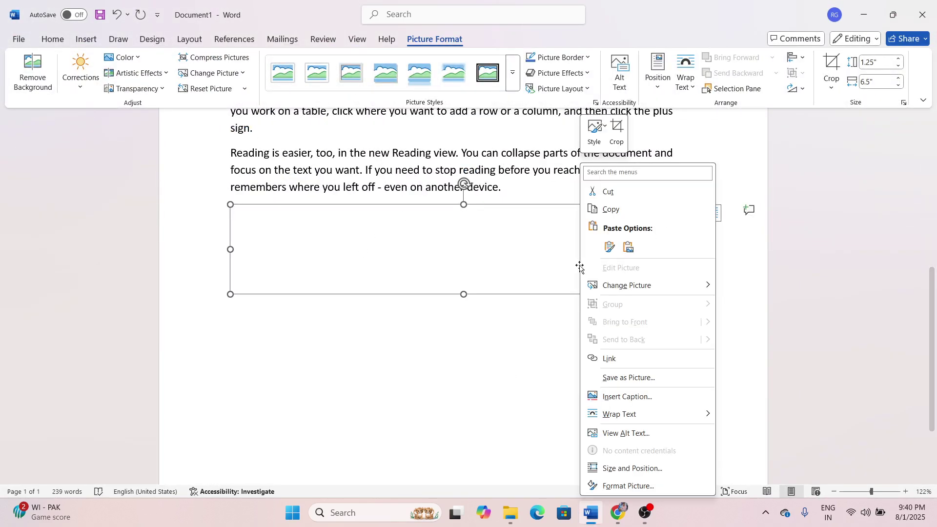
click(626, 193)
click(86, 39)
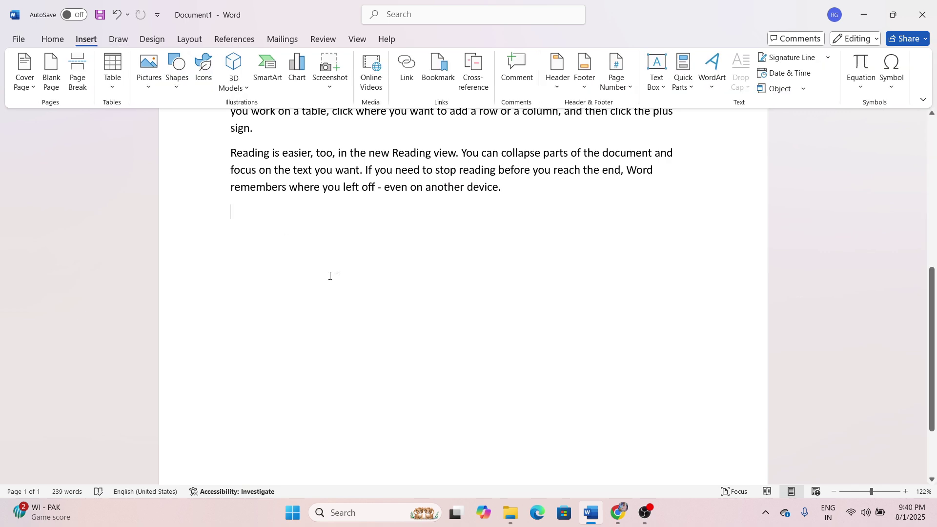
scroll(368, 315, up, 2)
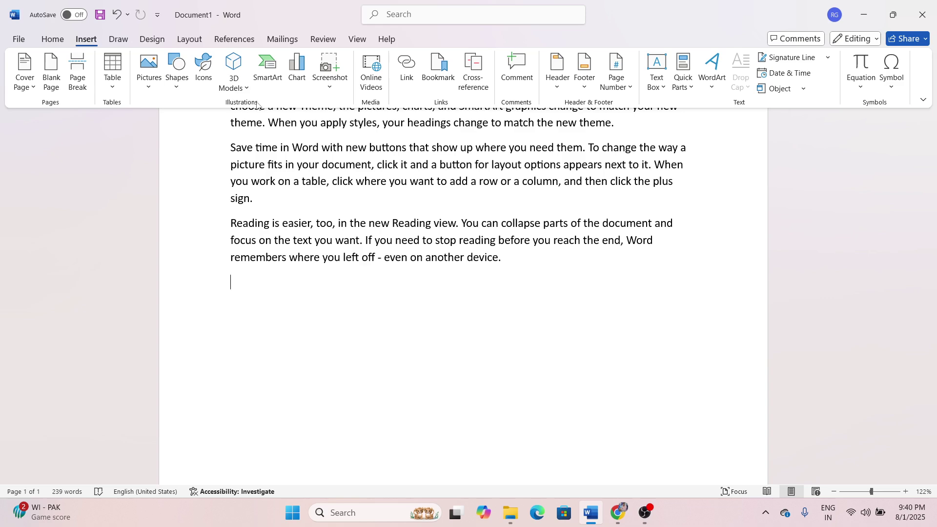
scroll(293, 109, up, 3)
scroll(342, 108, down, 2)
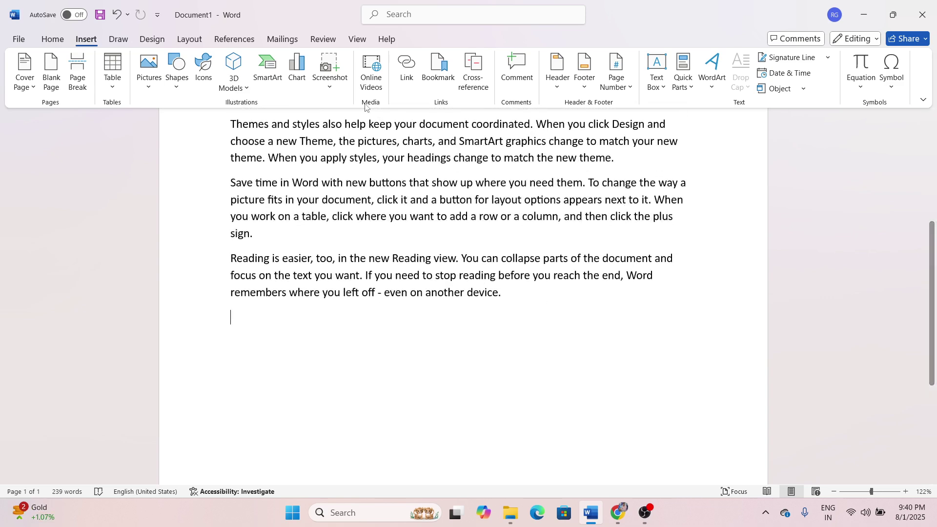
scroll(385, 109, up, 4)
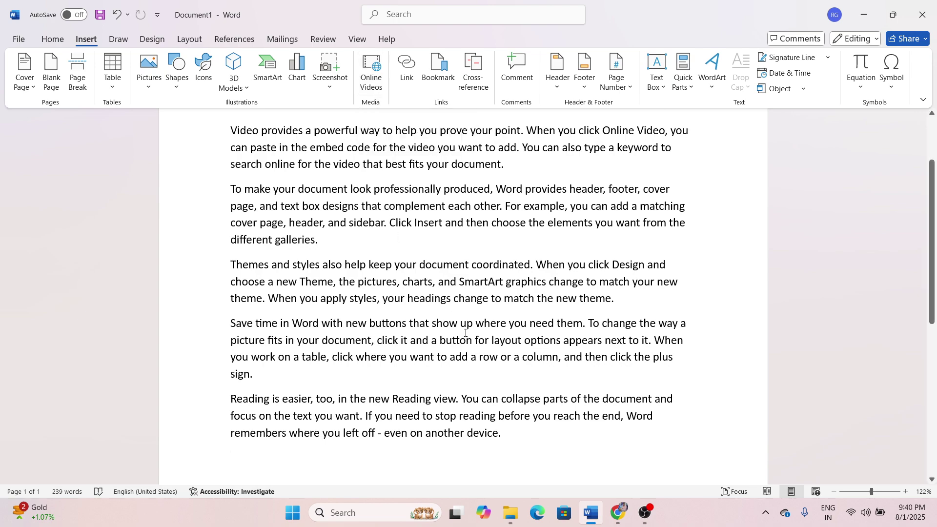
scroll(464, 332, down, 4)
scroll(464, 333, down, 3)
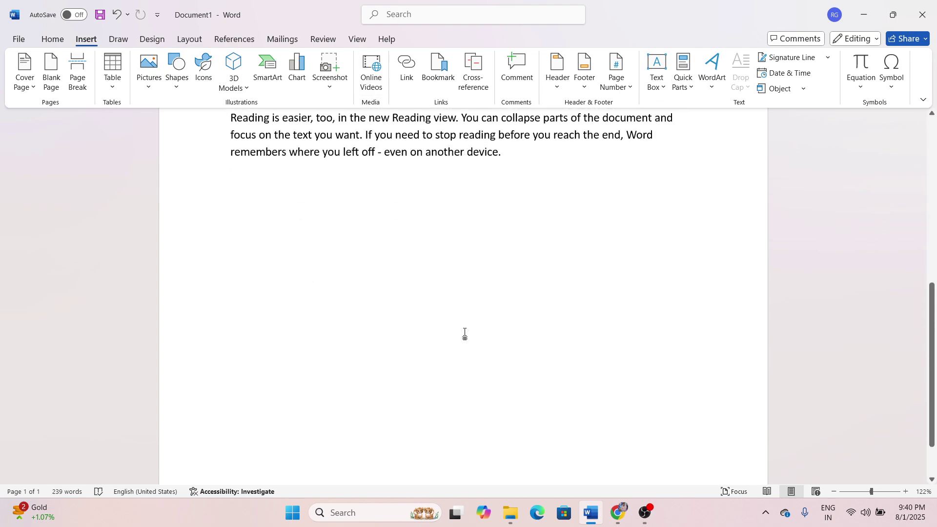
scroll(464, 335, down, 2)
scroll(466, 305, up, 2)
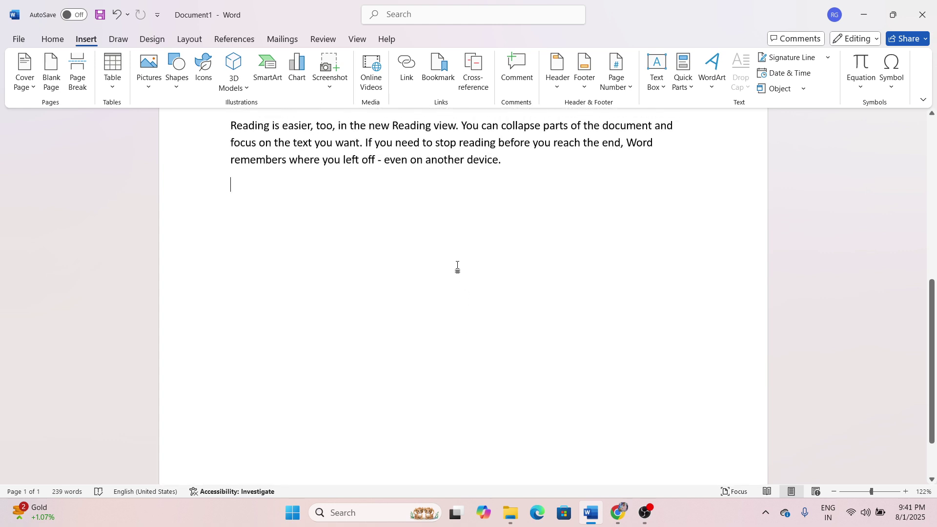
Start inserting an online video, then switch to Chrome and copy the share link of the "MS Word Home Tab Tutorial" YouTube video.
click(375, 84)
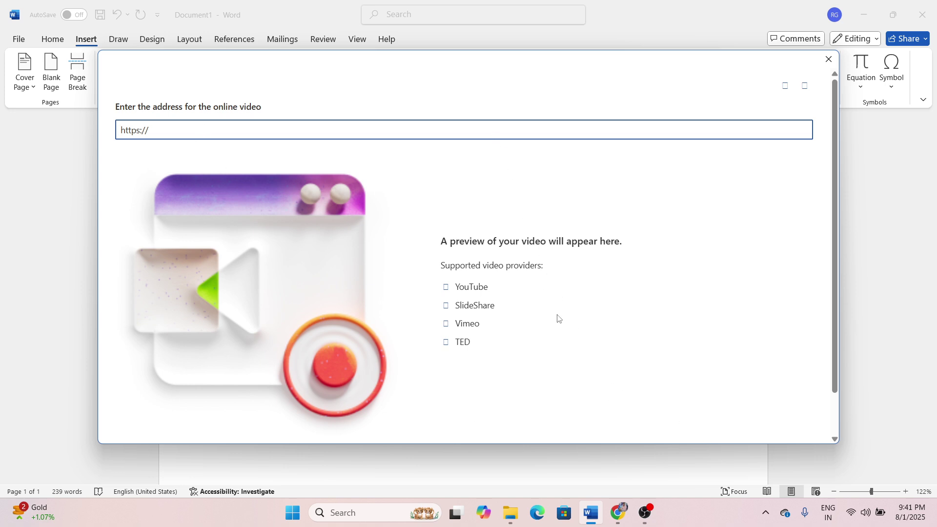
click(618, 507)
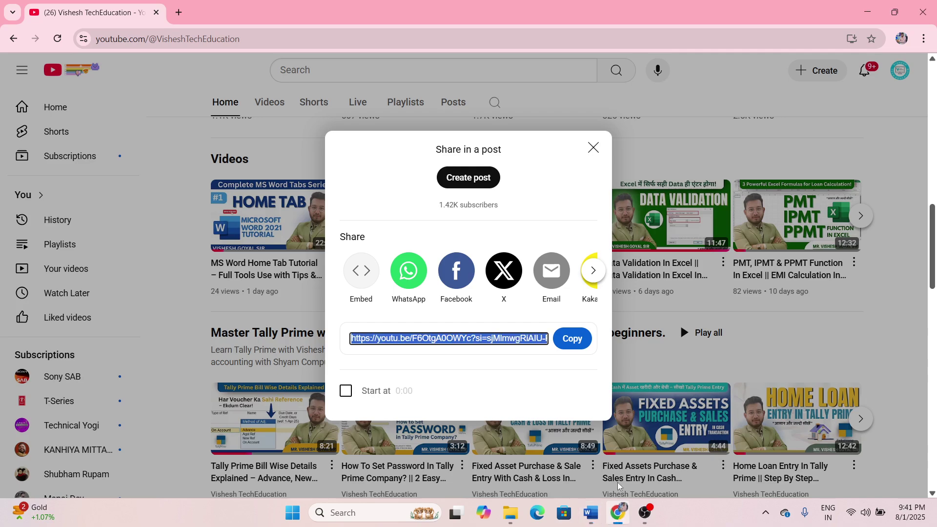
click(593, 147)
scroll(342, 311, down, 1)
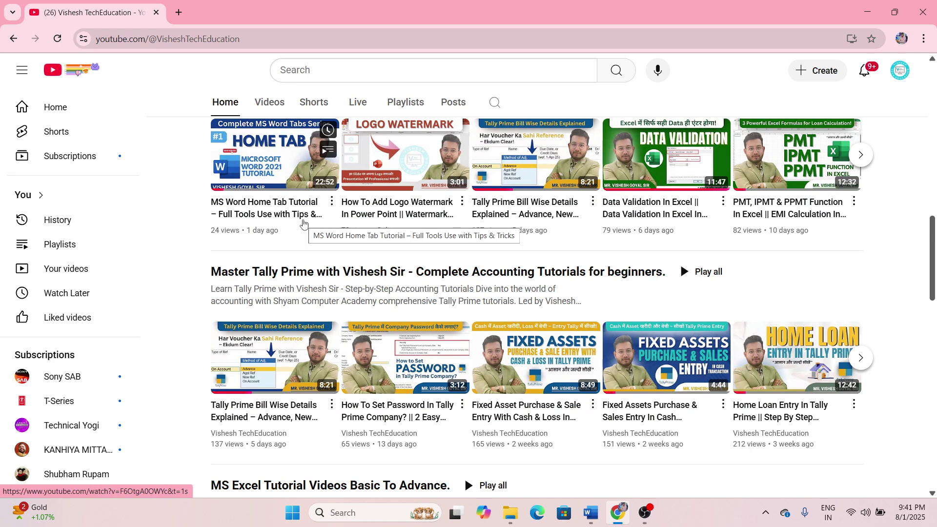
scroll(303, 229, up, 1)
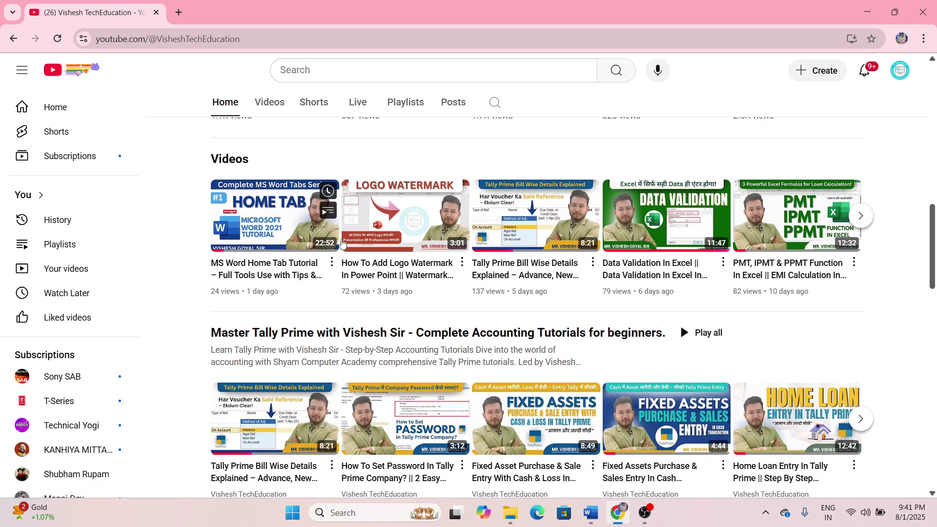
click(331, 263)
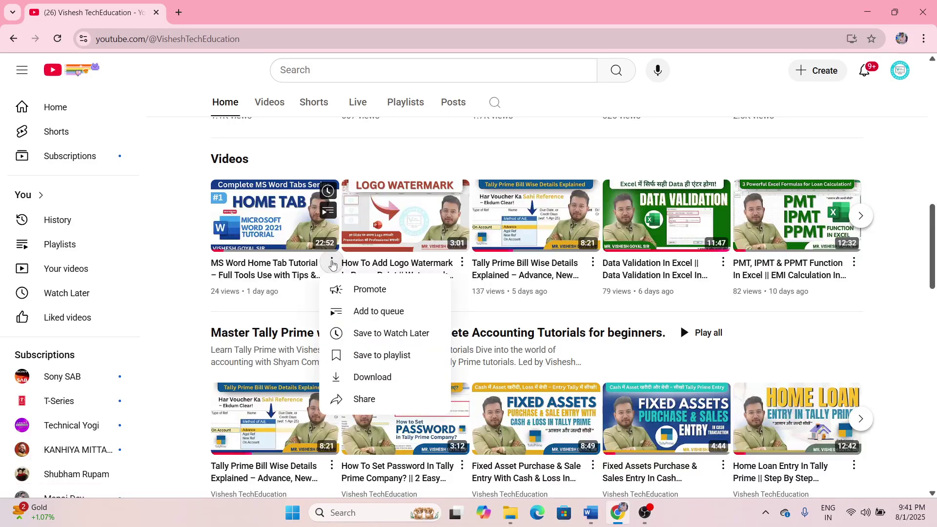
click(358, 400)
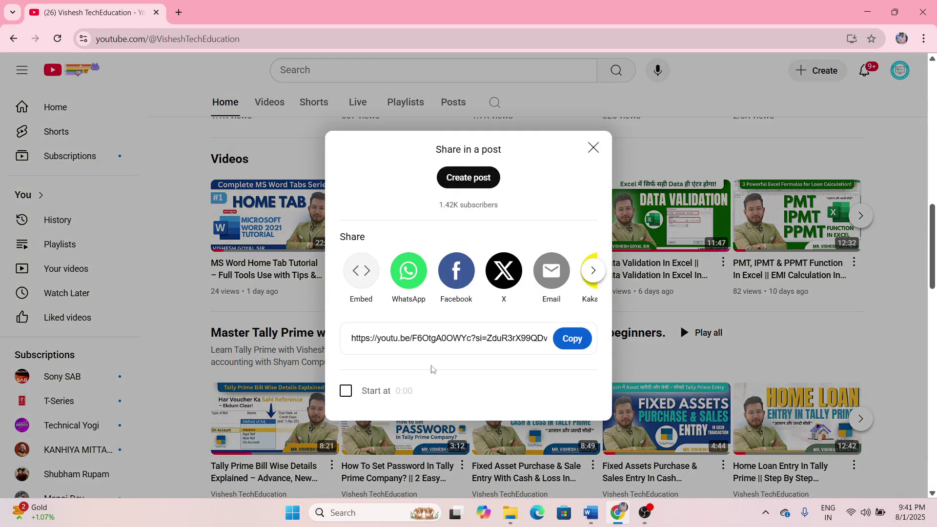
click(573, 340)
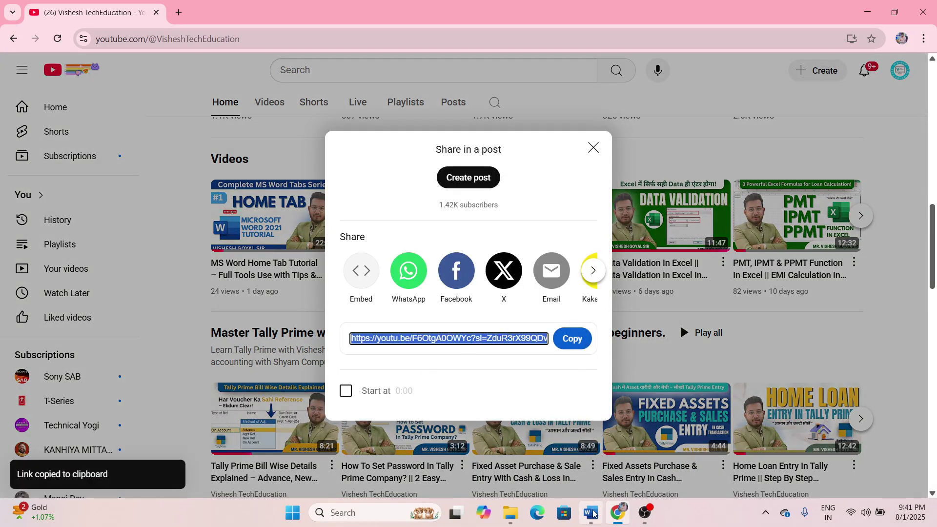
Return to Word and insert the online video below the last paragraph using the copied YouTube link.
click(591, 513)
click(168, 129)
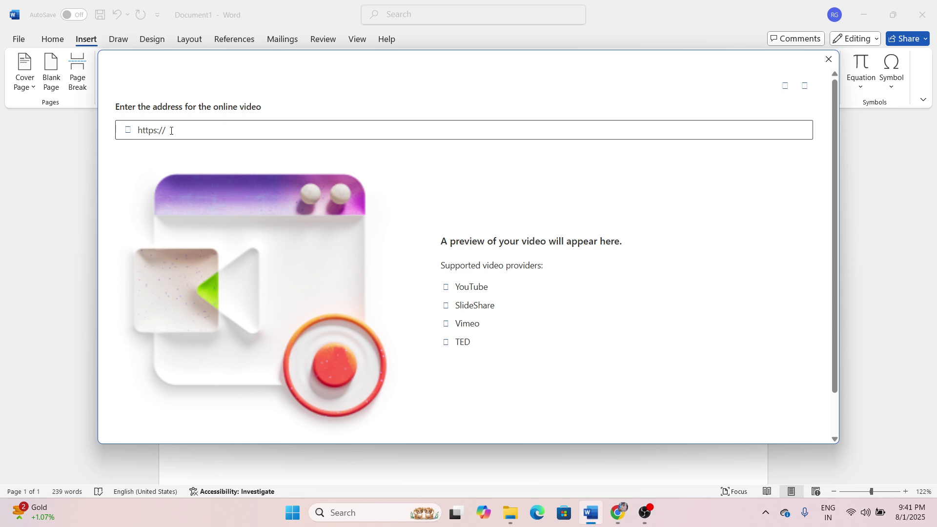
key(ctrl+v)
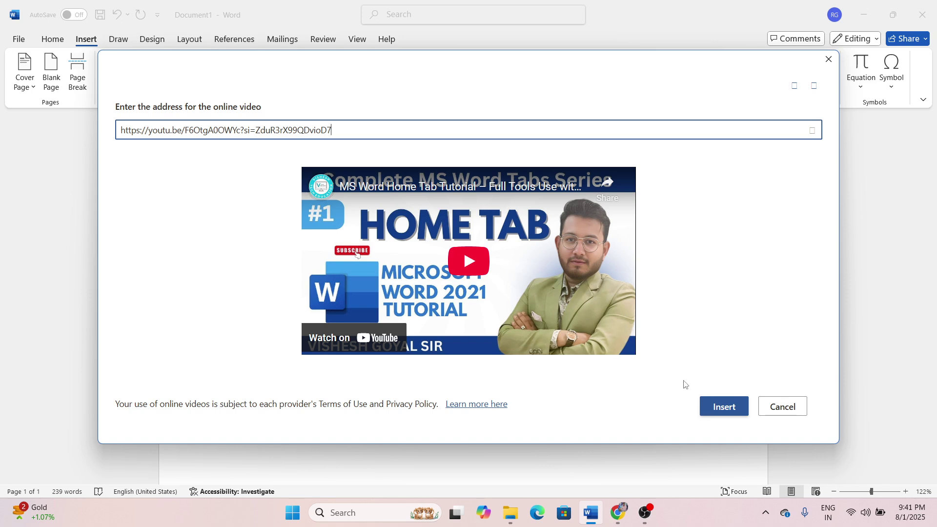
click(724, 407)
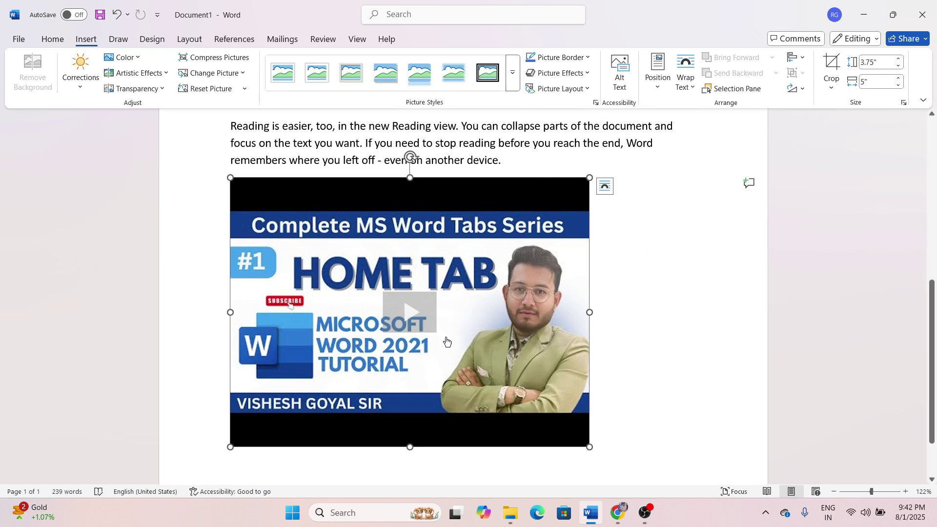
Play the embedded video inside the document and close its player.
click(417, 315)
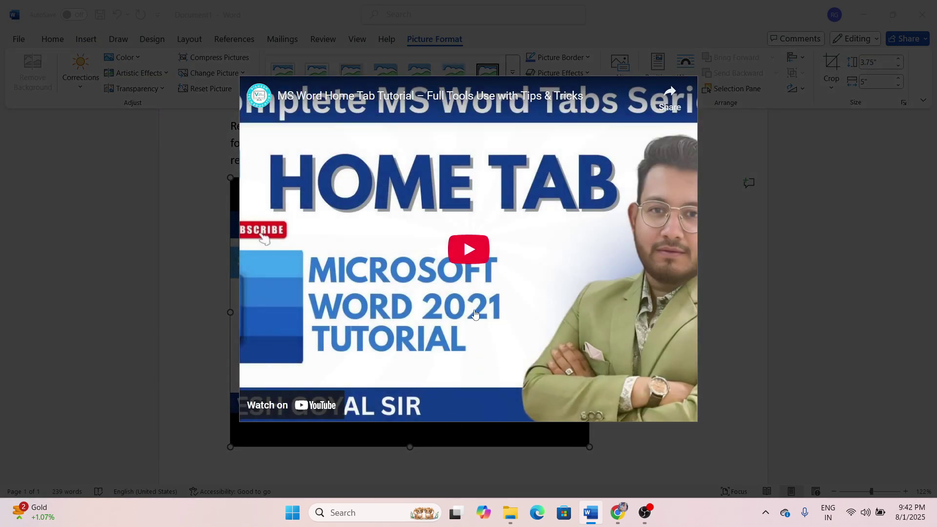
click(484, 255)
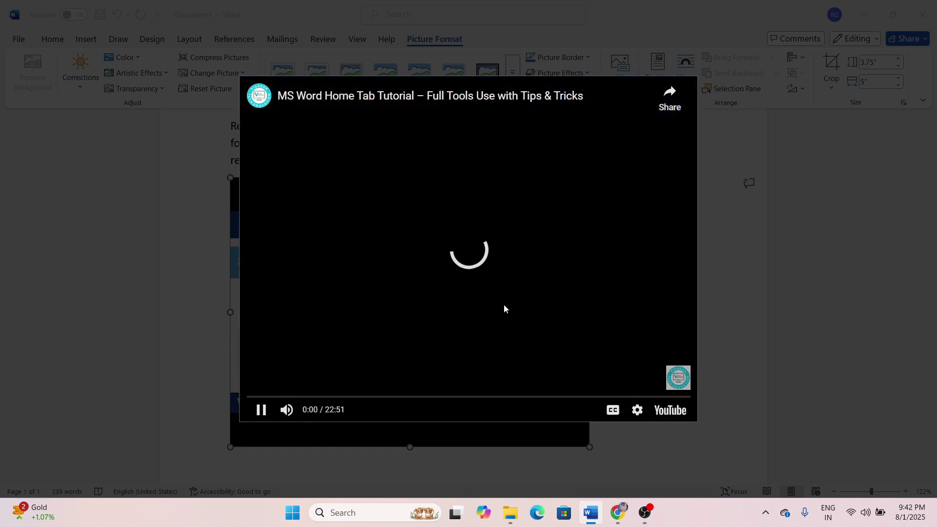
key(Escape)
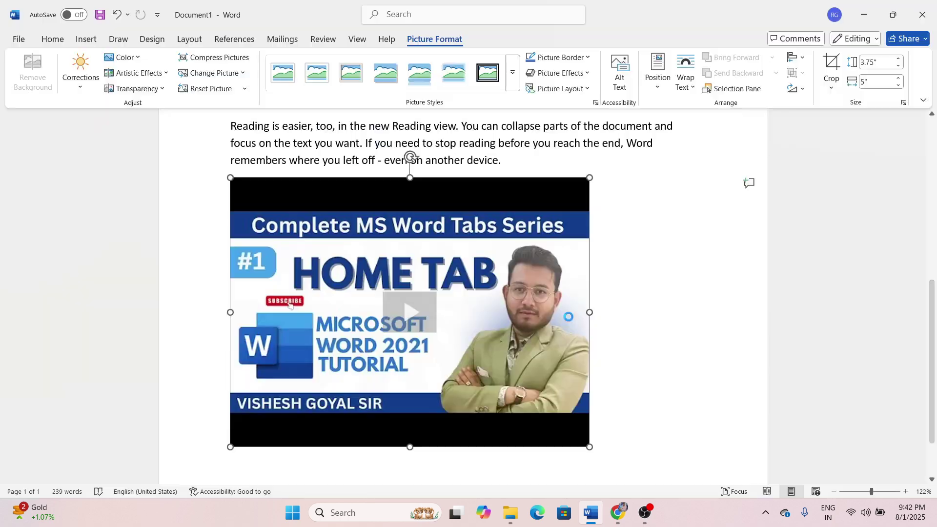
Cut the embedded online video out of the document.
right_click(533, 212)
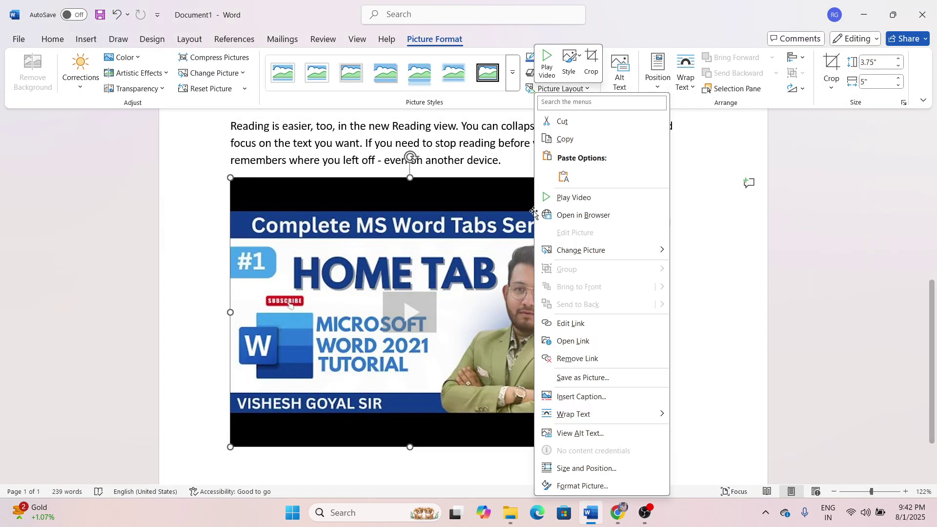
click(586, 128)
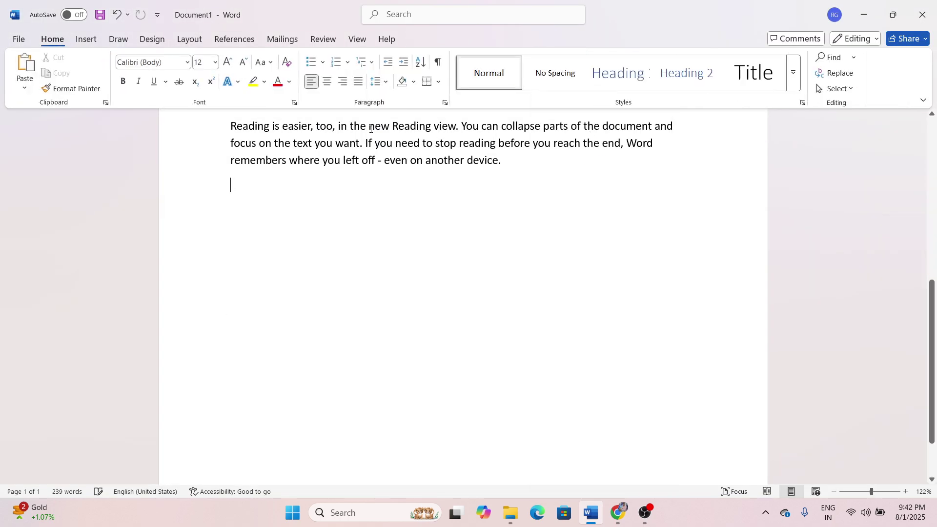
click(86, 39)
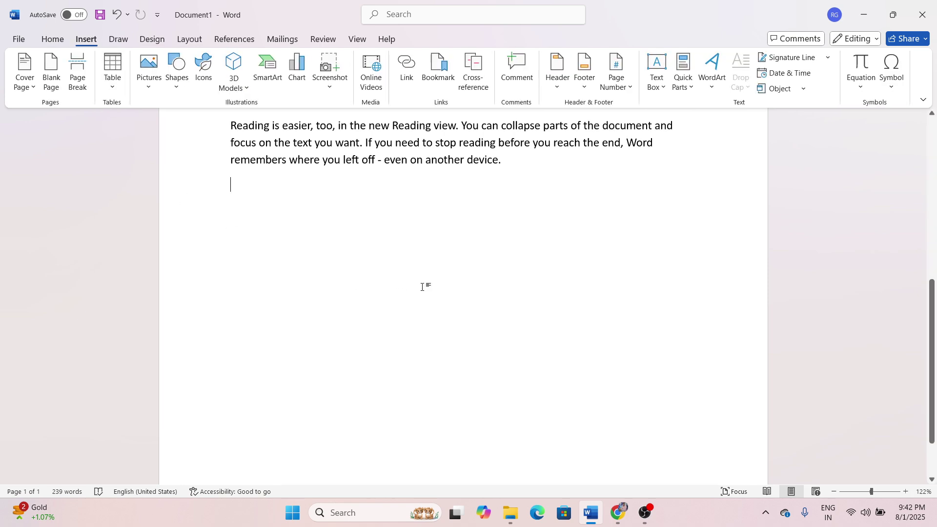
Start a hyperlink on the word "professionally" in the second paragraph.
scroll(422, 288, up, 10)
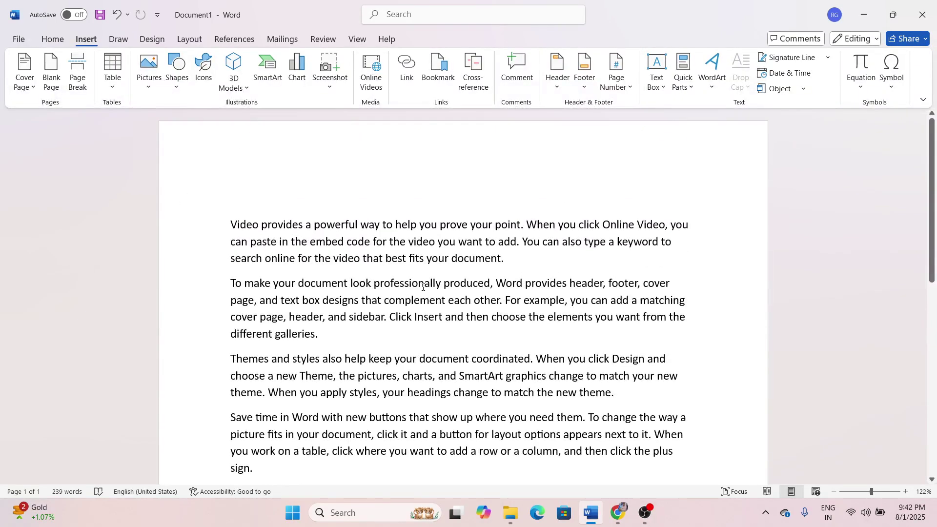
scroll(423, 287, down, 1)
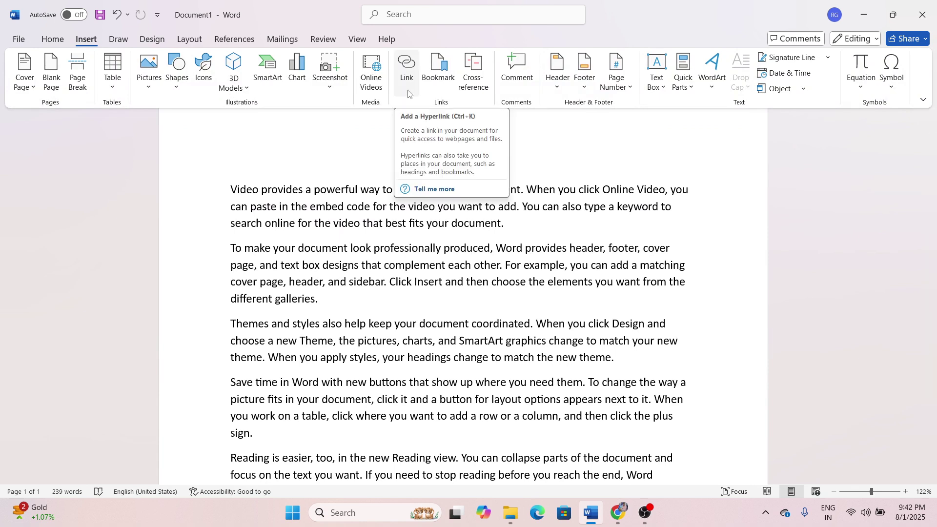
click(377, 308)
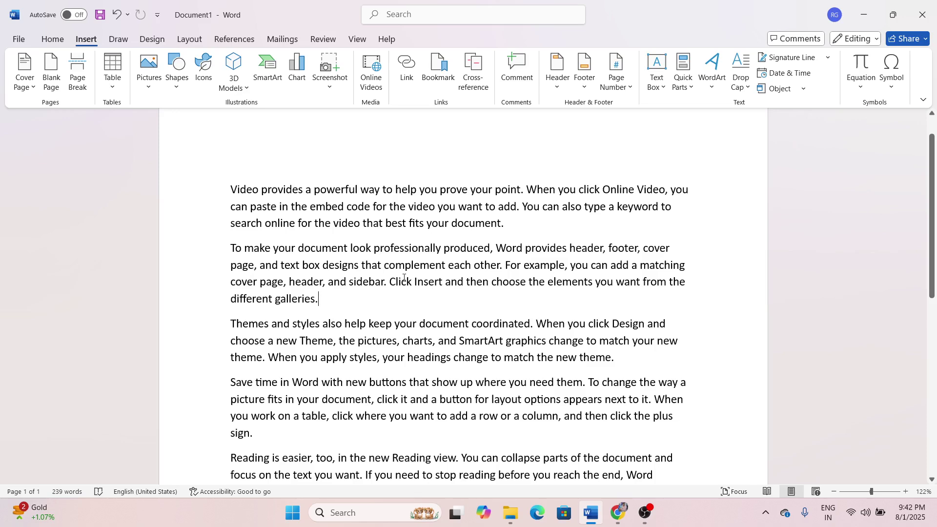
drag(374, 248, 443, 249)
click(412, 82)
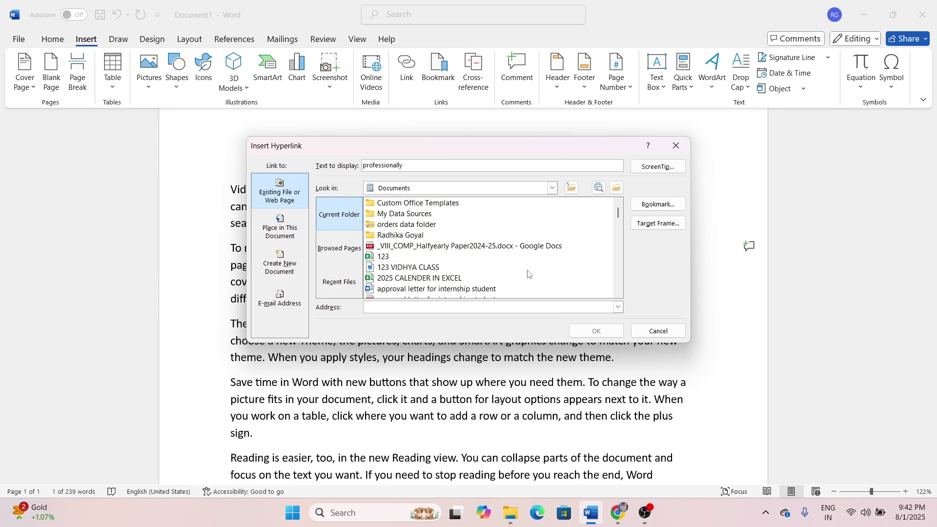
Link the word "professionally" to the existing file "vishu shorts 123" in the Documents folder.
scroll(528, 275, down, 3)
scroll(527, 274, down, 10)
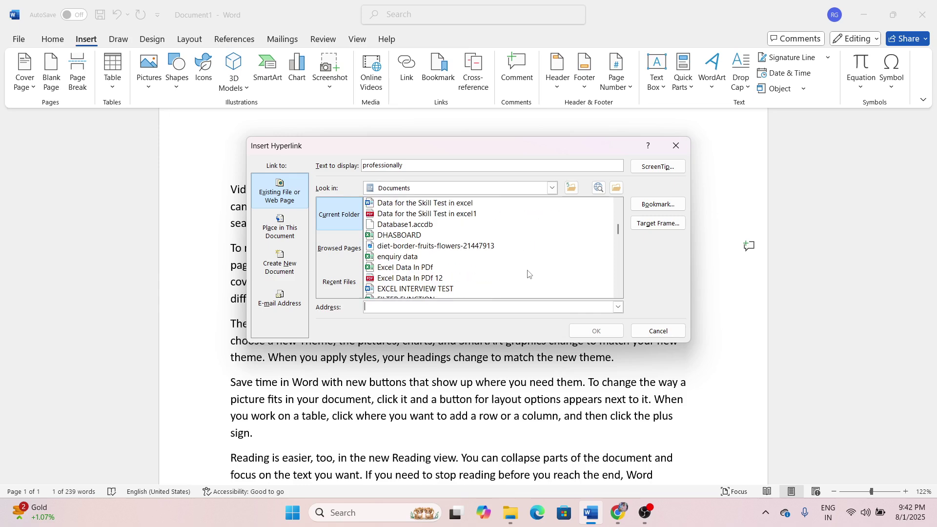
scroll(527, 274, down, 10)
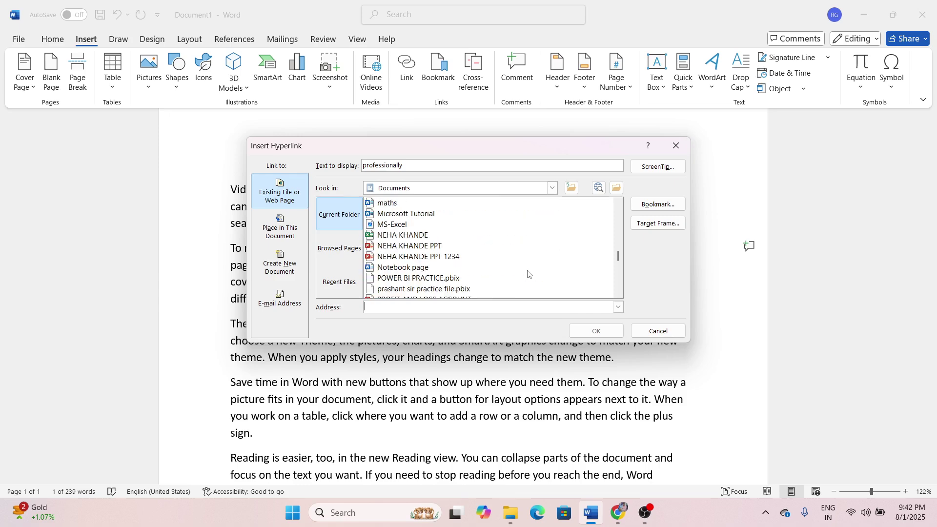
scroll(527, 274, down, 3)
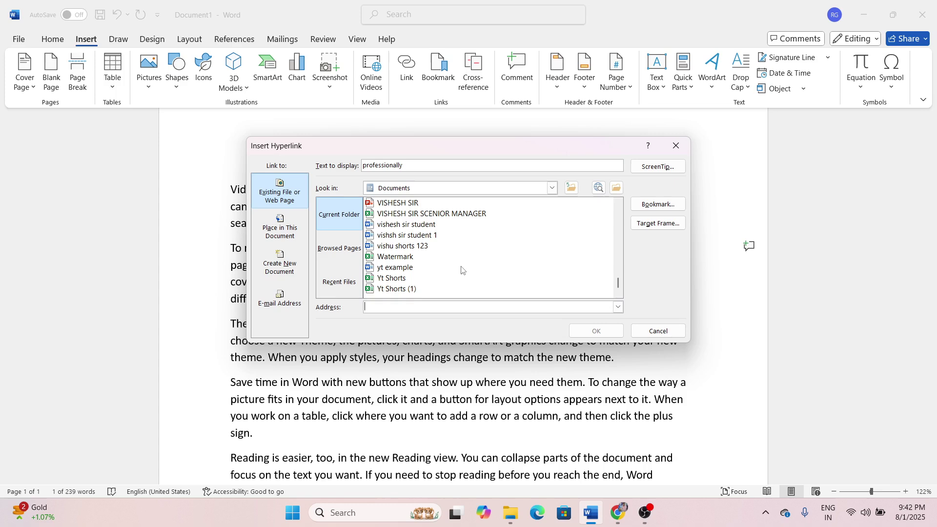
scroll(459, 281, up, 1)
scroll(458, 282, up, 3)
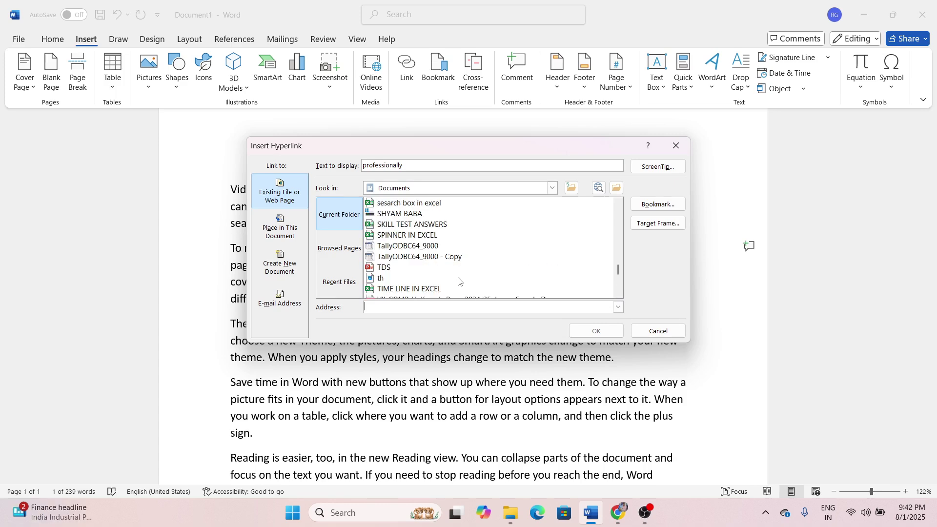
scroll(458, 281, up, 2)
scroll(458, 281, up, 4)
scroll(459, 281, down, 10)
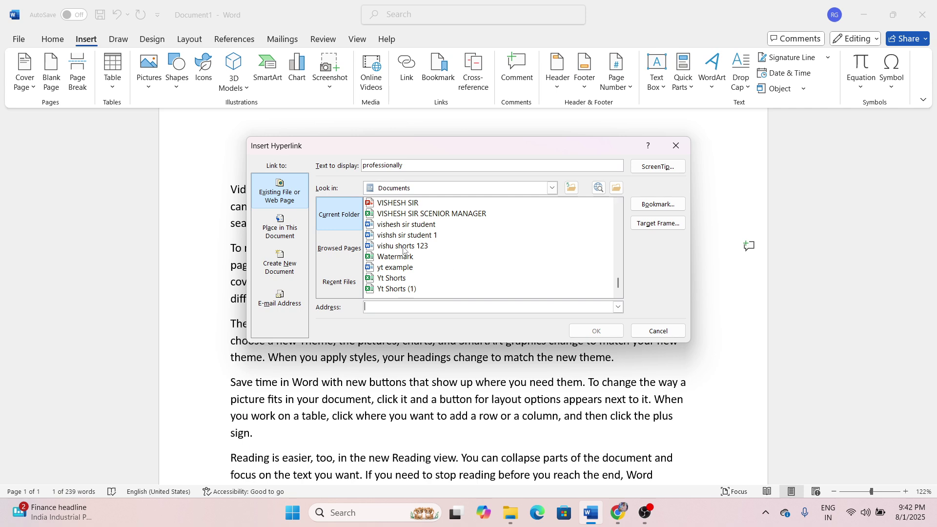
click(413, 249)
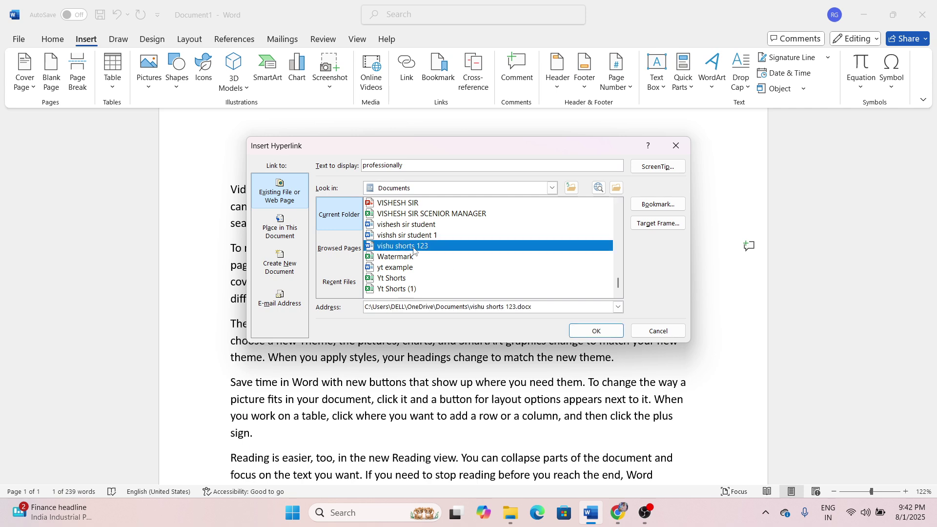
click(587, 331)
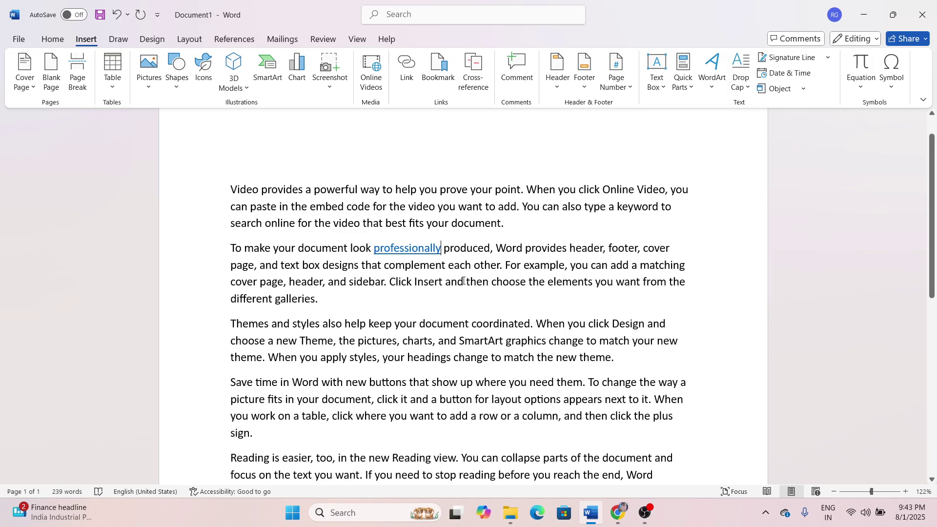
Follow the "professionally" hyperlink, allowing the linked document to open, and return to Document1.
ctrl+click(432, 253)
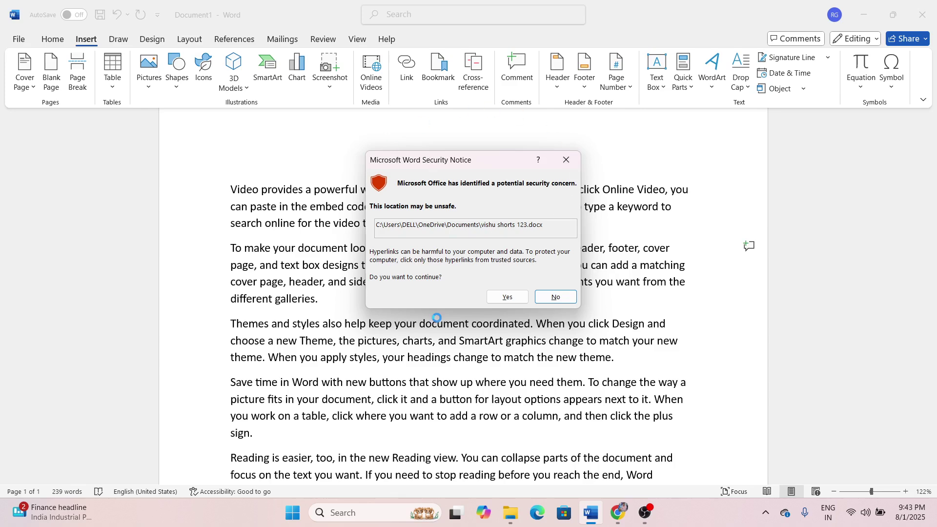
click(507, 297)
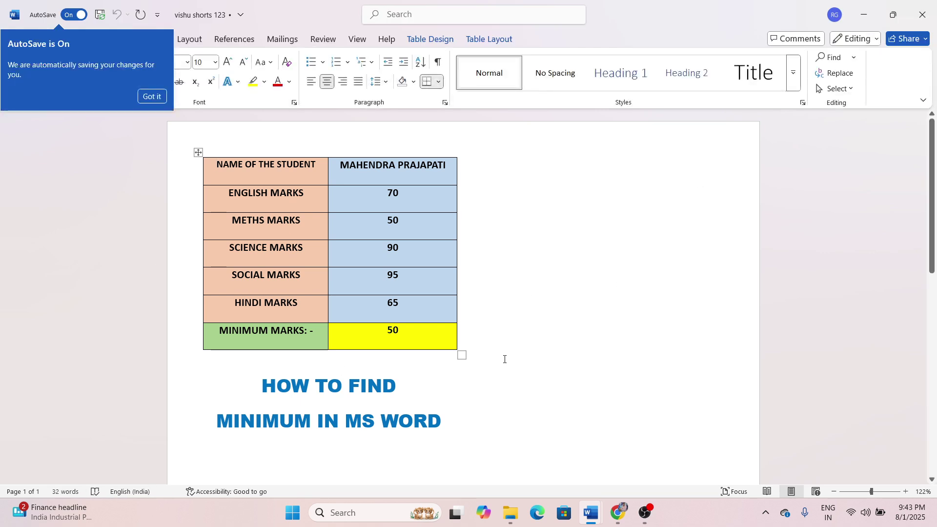
mouse_move(591, 512)
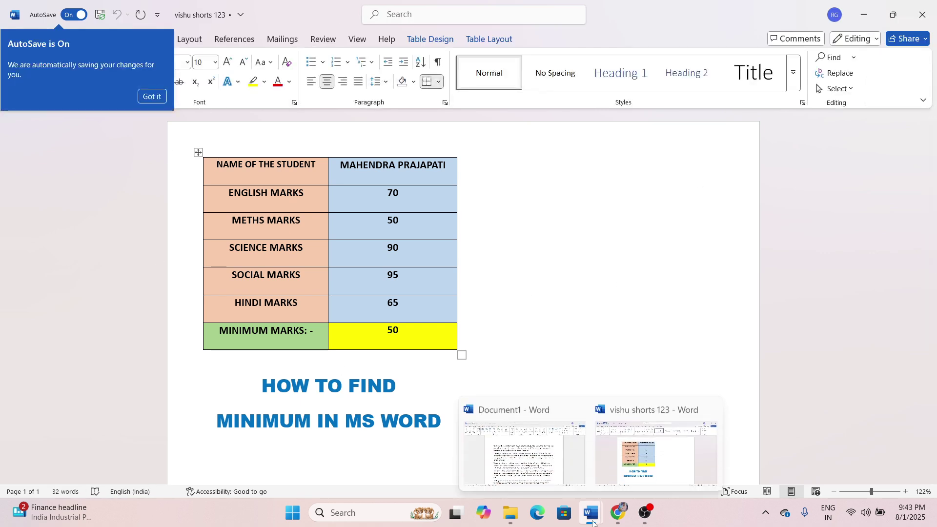
click(535, 454)
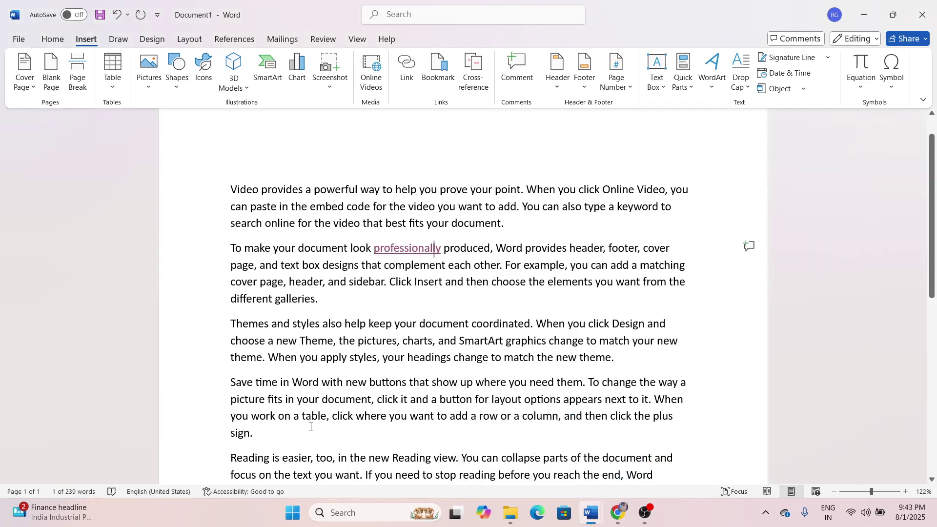
click(284, 441)
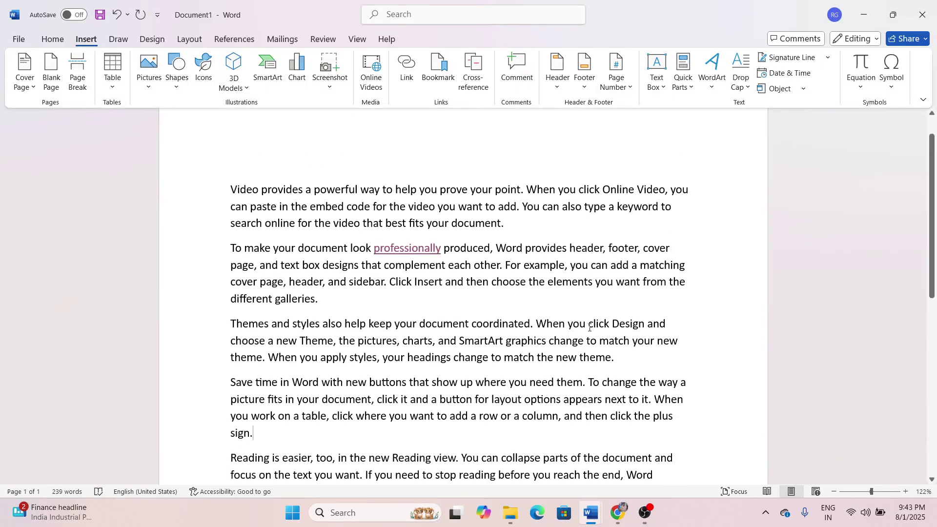
Add a bookmark named with a person's first name to the word "theme." ending the third paragraph.
scroll(582, 403, down, 1)
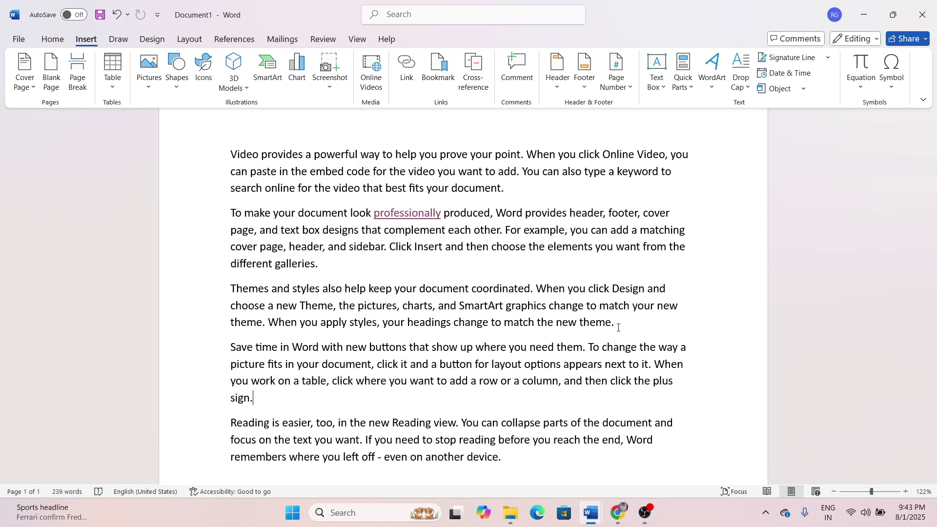
drag(615, 322, 579, 323)
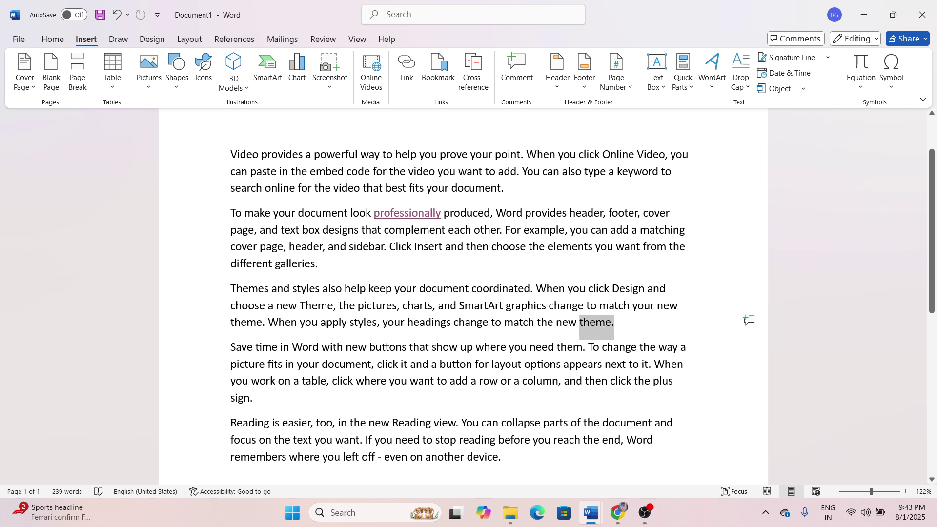
click(445, 82)
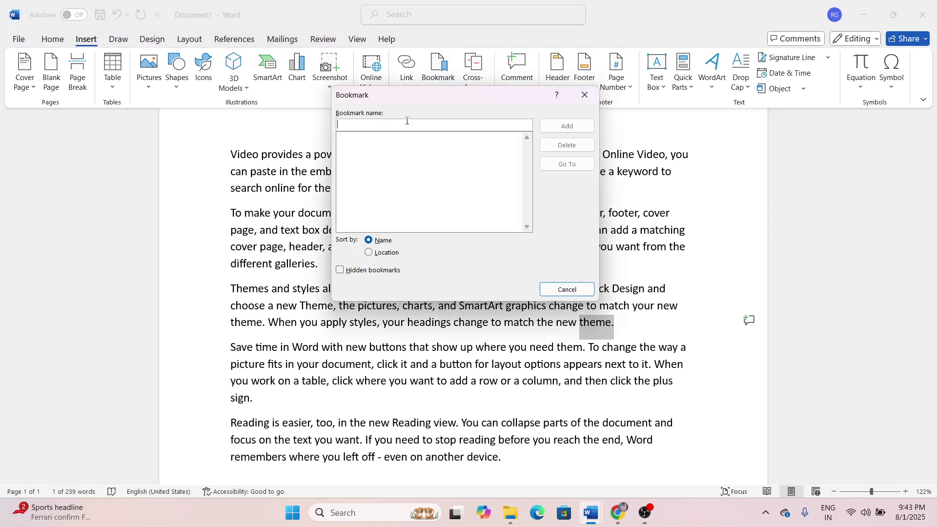
text(Vishesh)
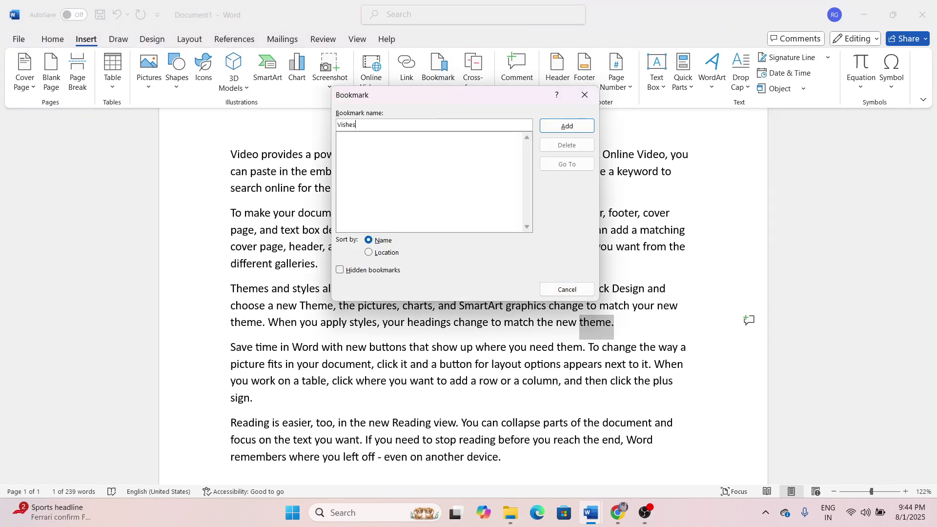
click(556, 132)
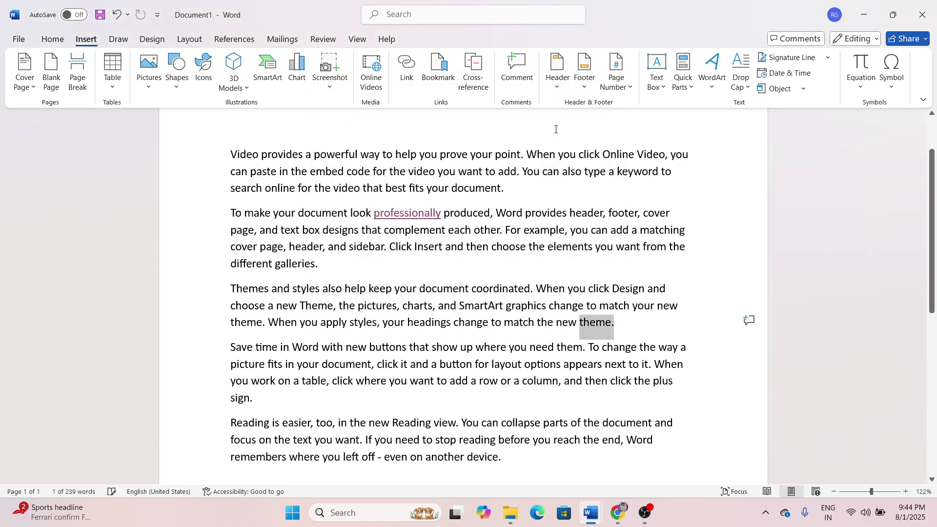
Go to the saved bookmark from elsewhere in the text, uncover the bookmarked word, and close the bookmark dialog.
click(466, 323)
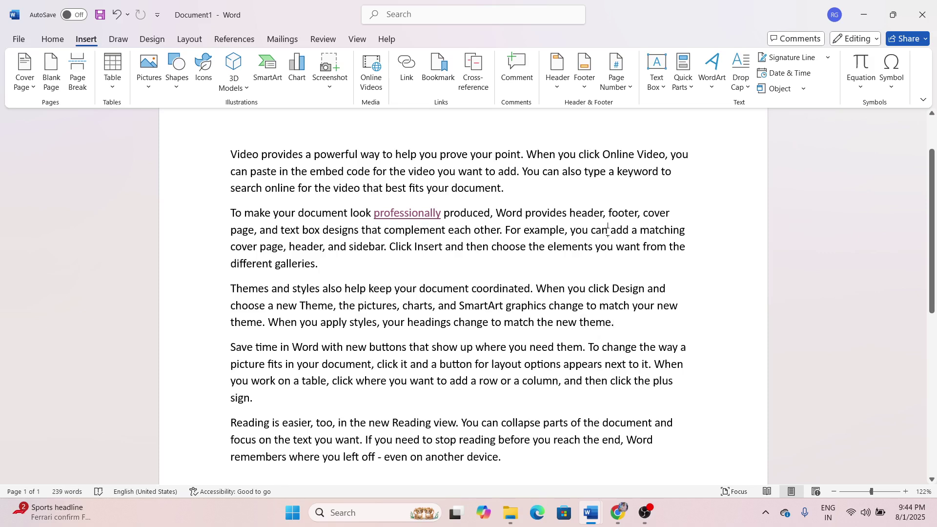
click(438, 69)
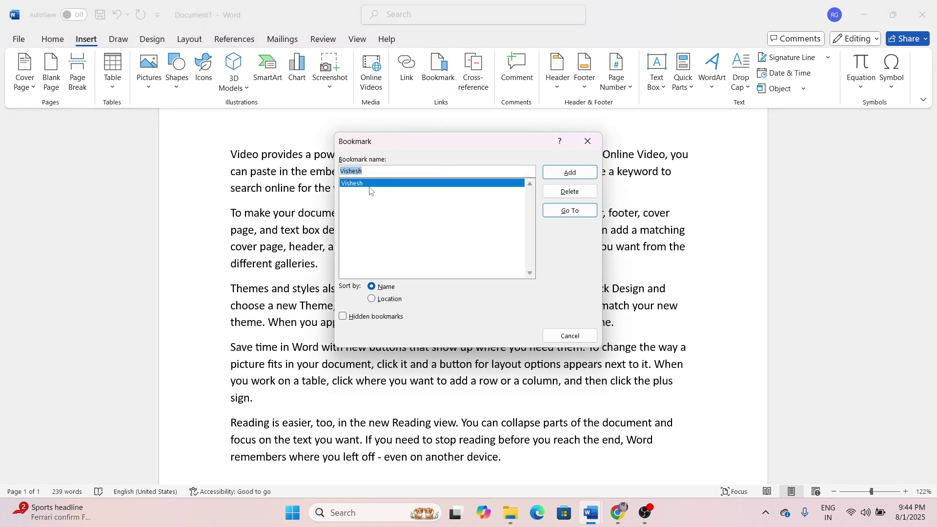
click(570, 210)
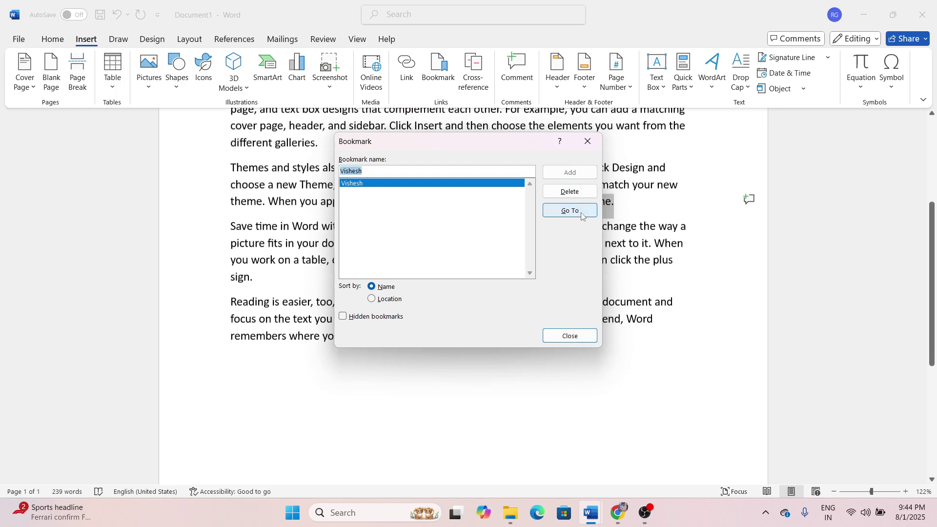
drag(501, 145, 412, 224)
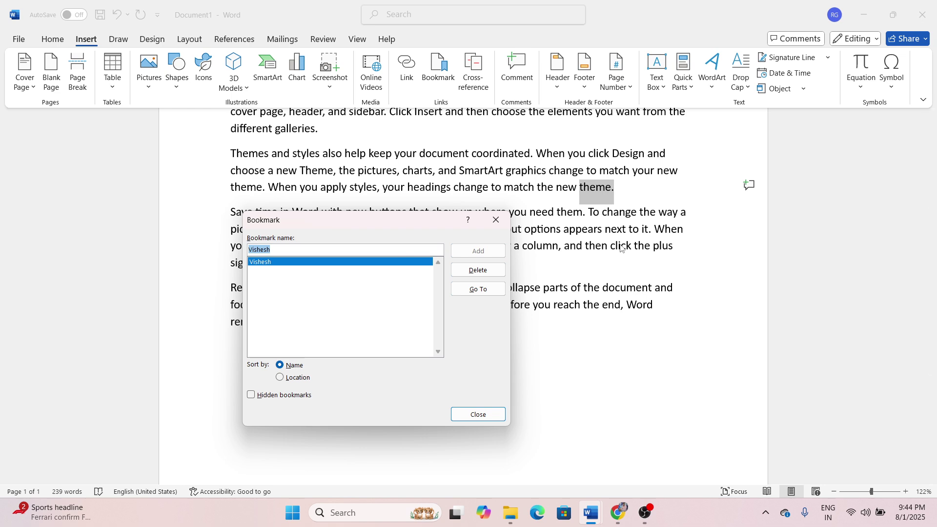
click(496, 219)
click(530, 334)
Draft a comment with a person's first name on the entire first paragraph and discard it.
scroll(548, 350, up, 2)
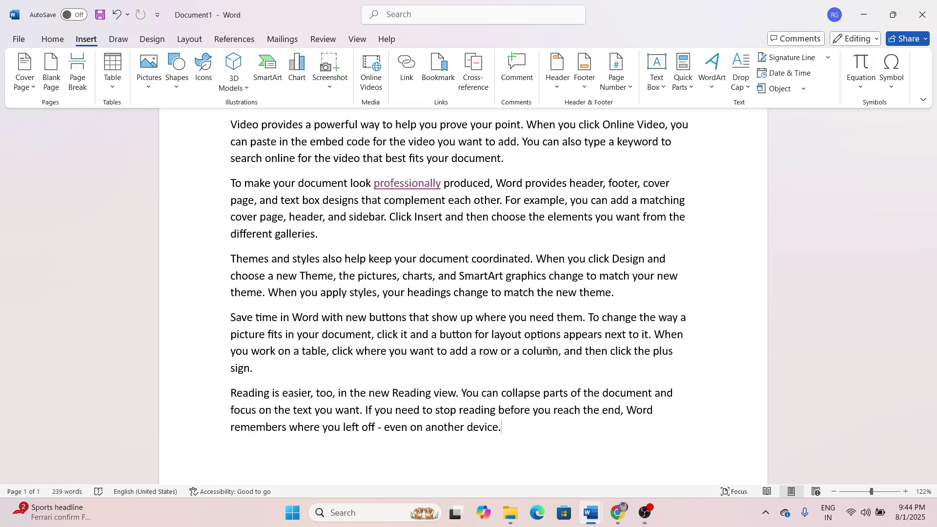
scroll(551, 380, up, 3)
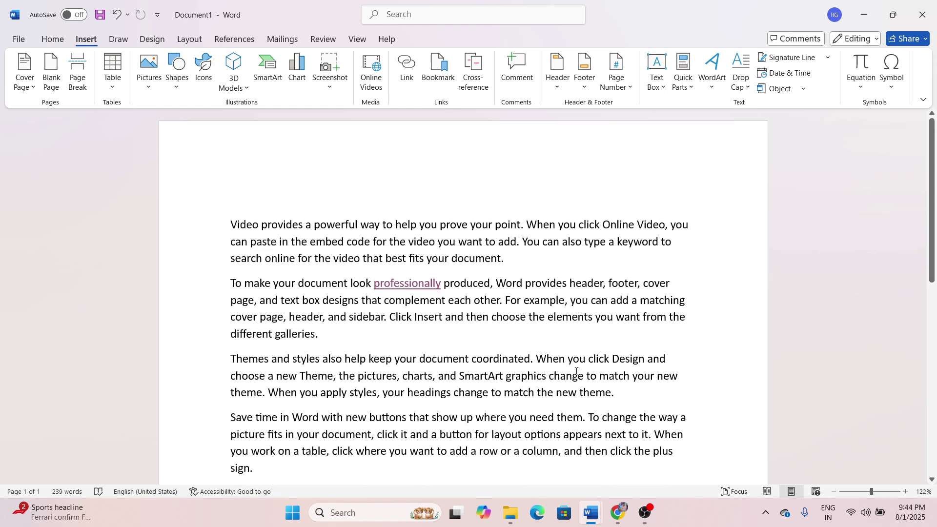
scroll(571, 374, down, 1)
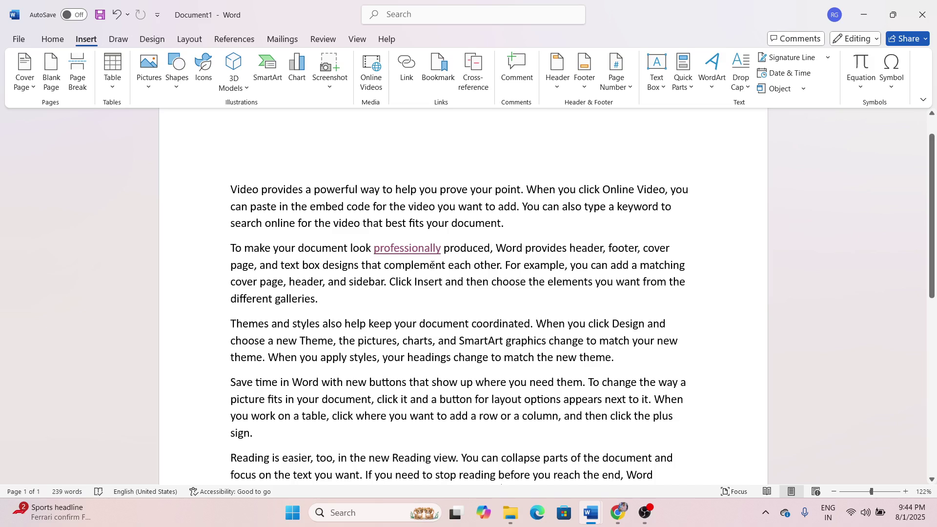
drag(231, 192, 507, 236)
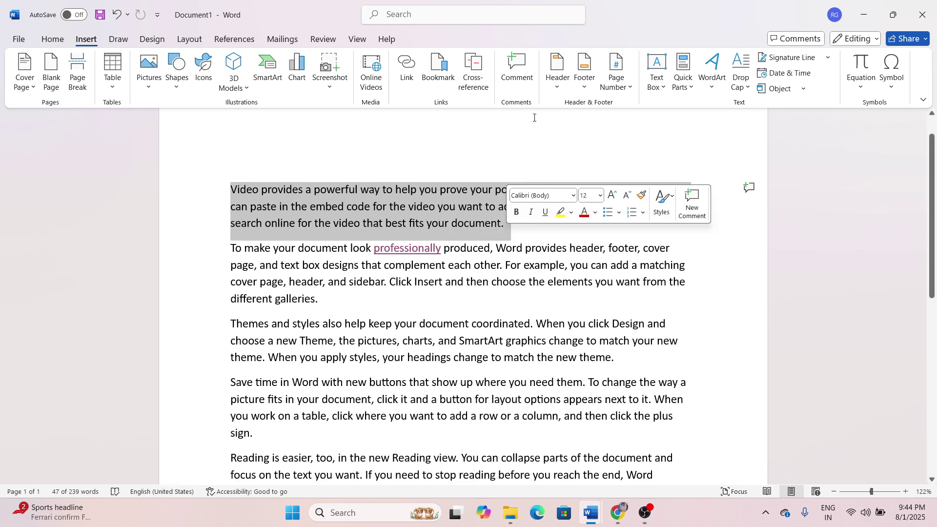
click(526, 89)
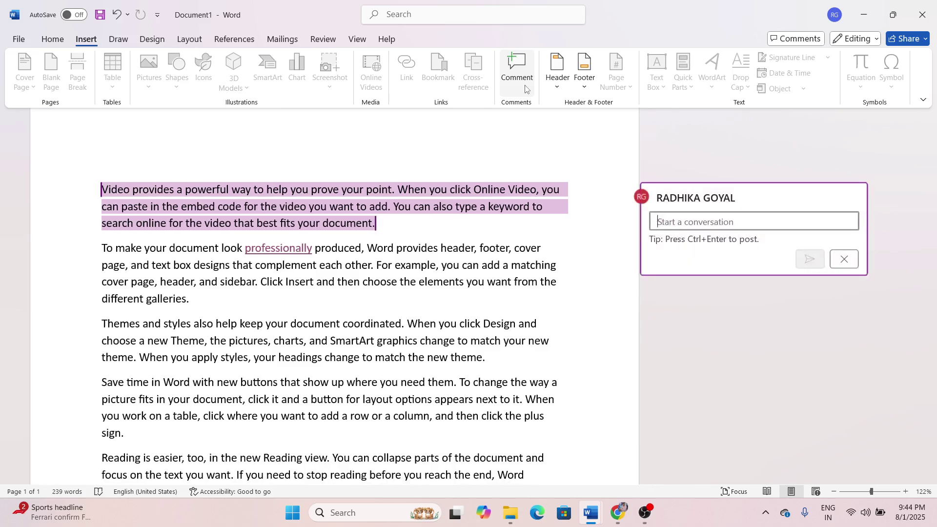
text(Vishesh)
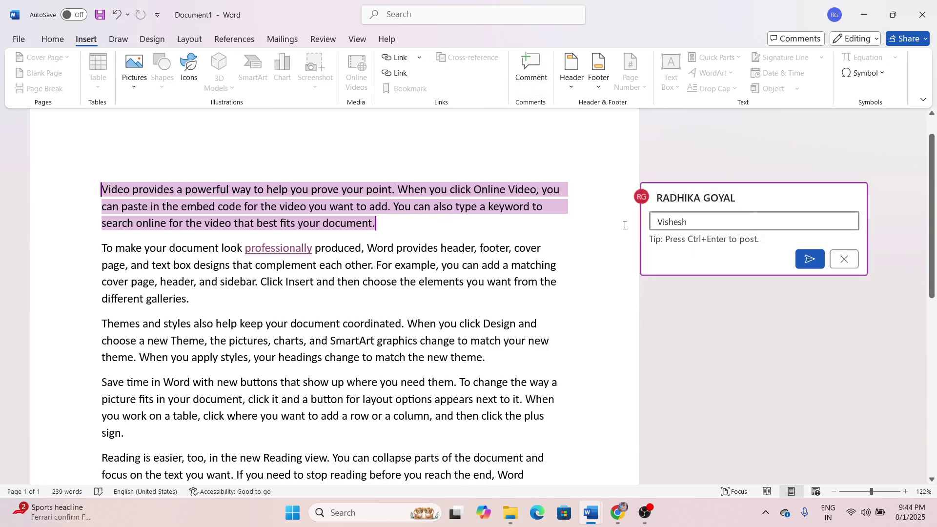
key(ctrl+a)
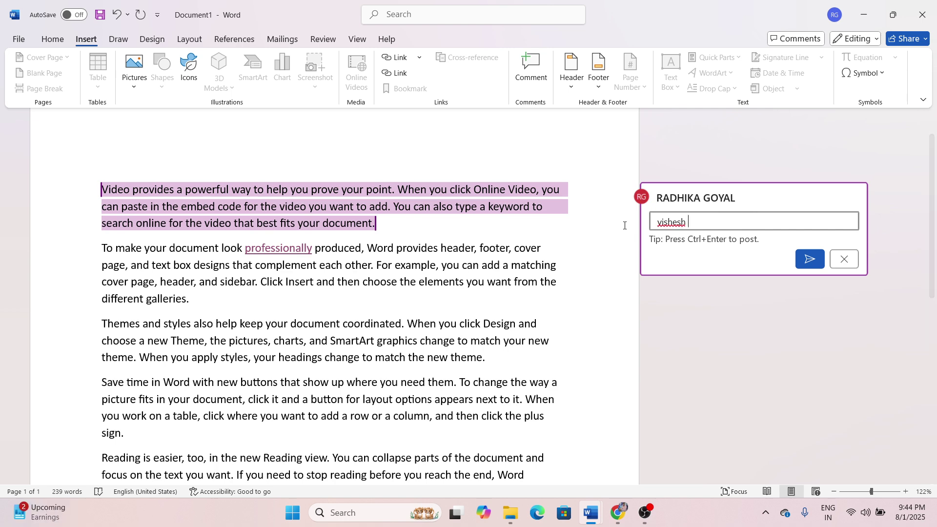
key(BackSpace)
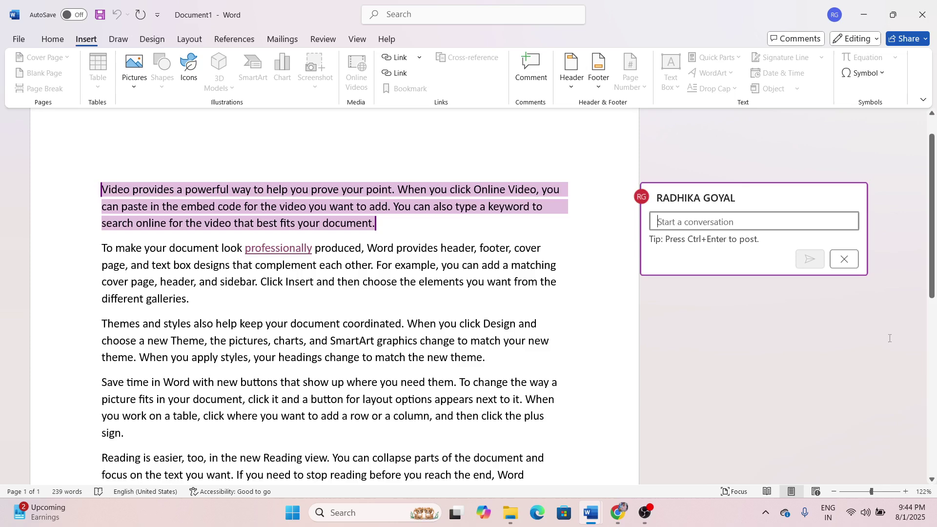
click(844, 259)
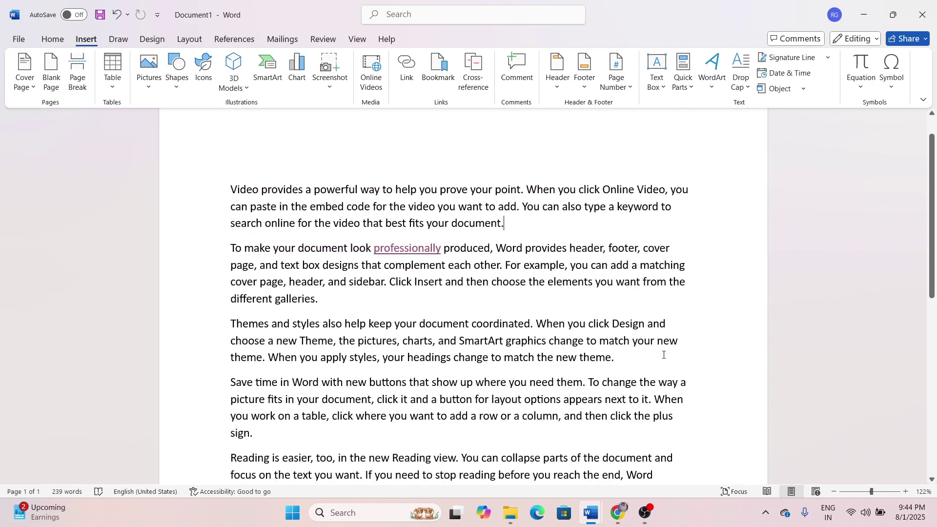
Open the page header for editing and enter "Vishesh TechEducation" as its text.
scroll(663, 357, down, 2)
scroll(664, 355, up, 3)
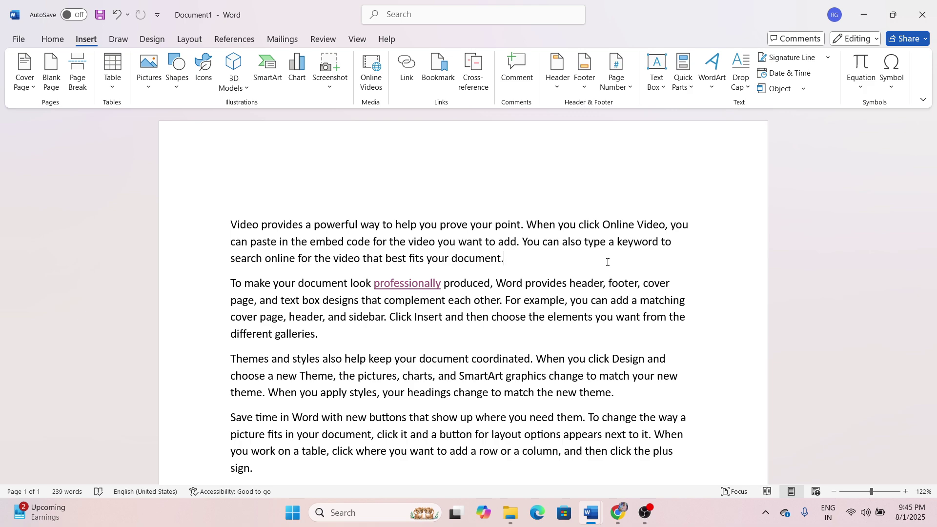
drag(871, 492, 853, 493)
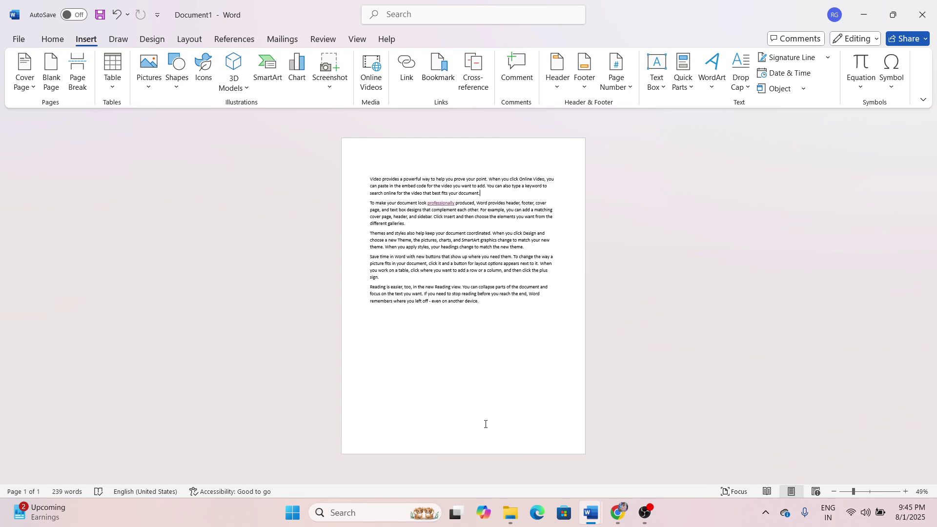
double_click(437, 160)
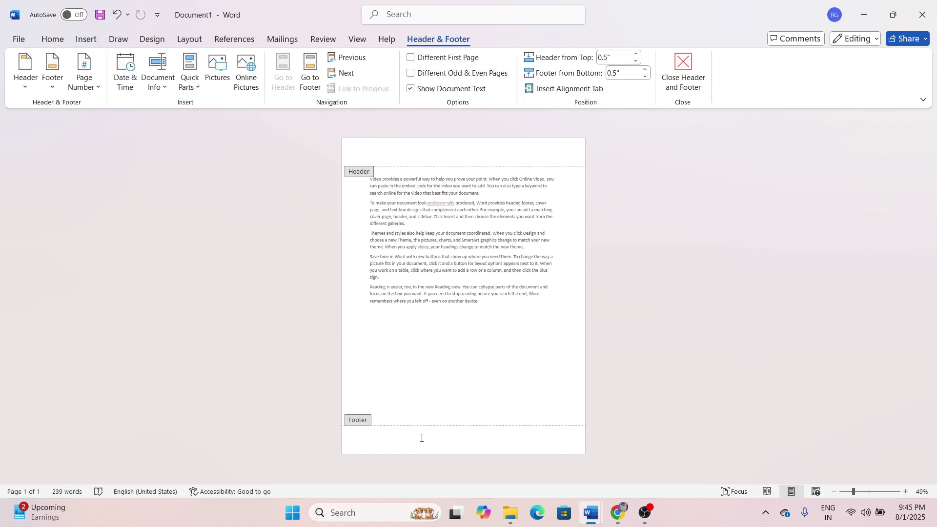
click(86, 39)
click(868, 491)
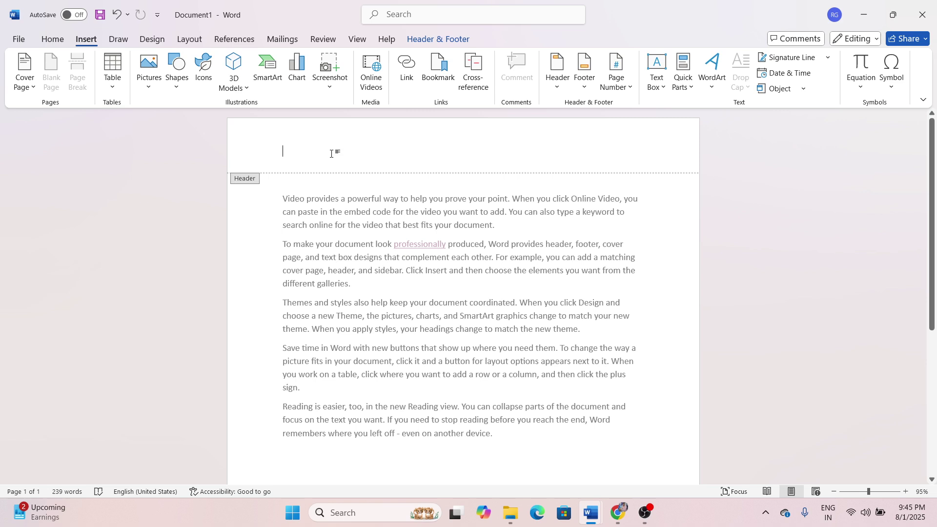
text(Vishes)
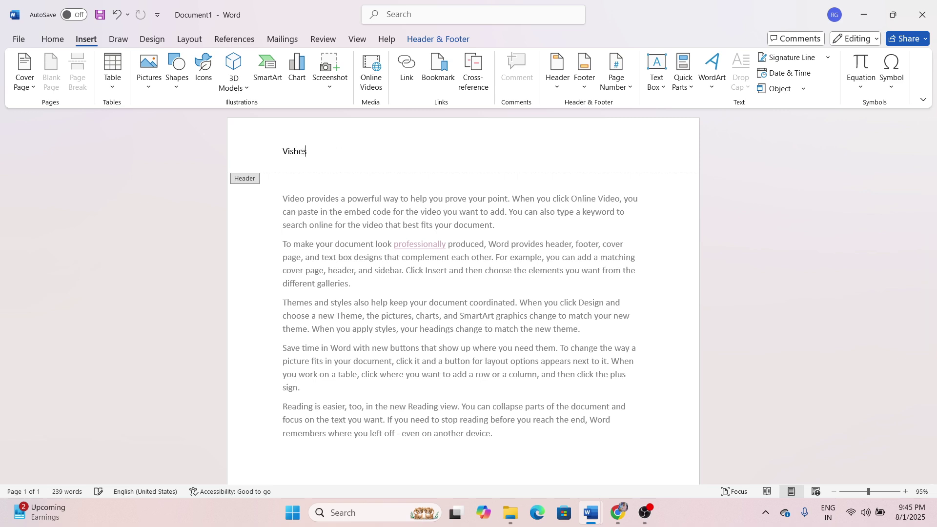
text(h TechEducation)
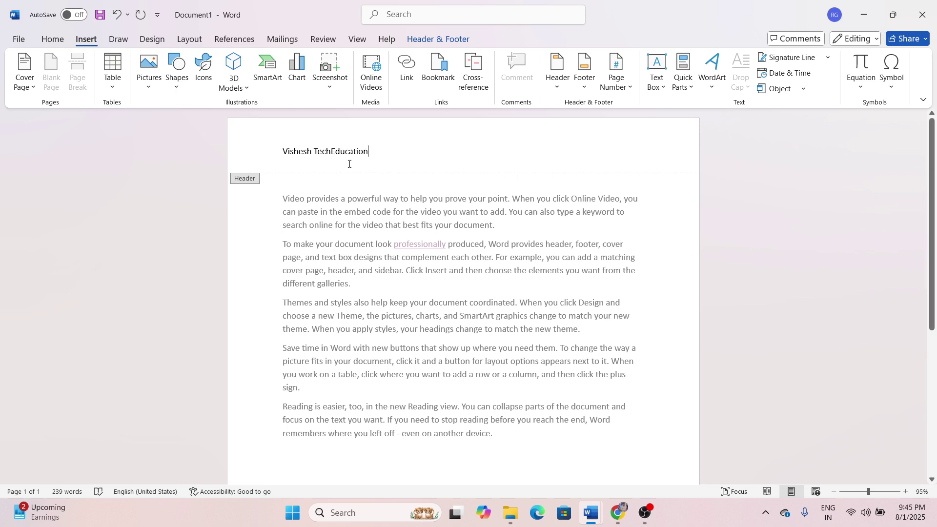
Center the header text, make it bold, and enlarge it to 16 pt.
drag(286, 150, 373, 151)
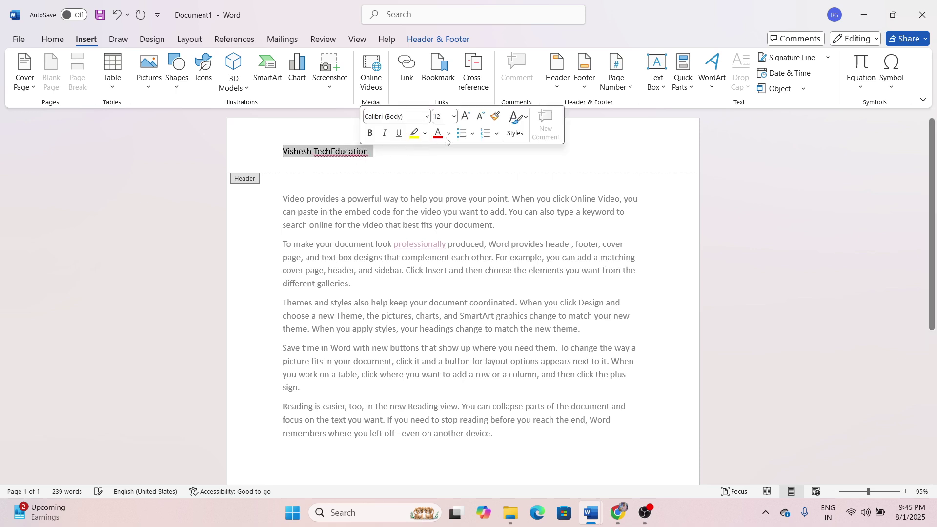
click(53, 39)
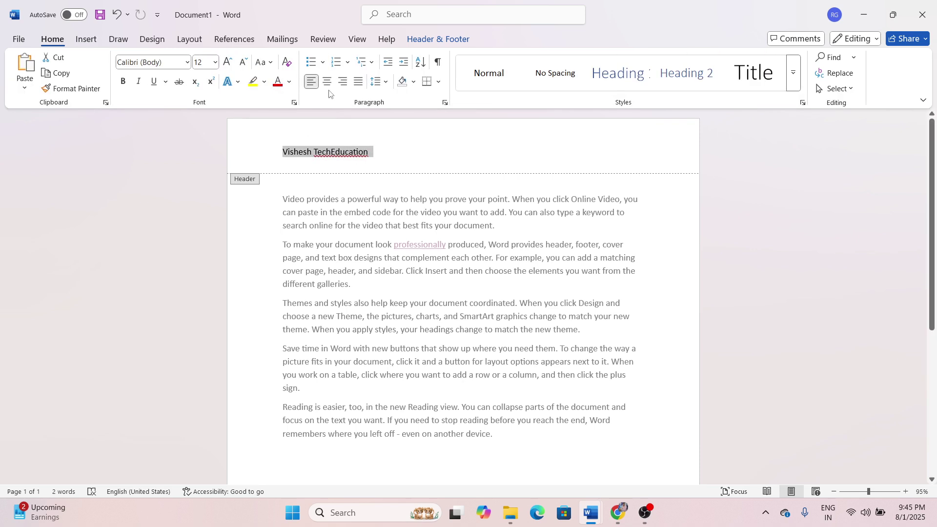
click(327, 81)
click(123, 81)
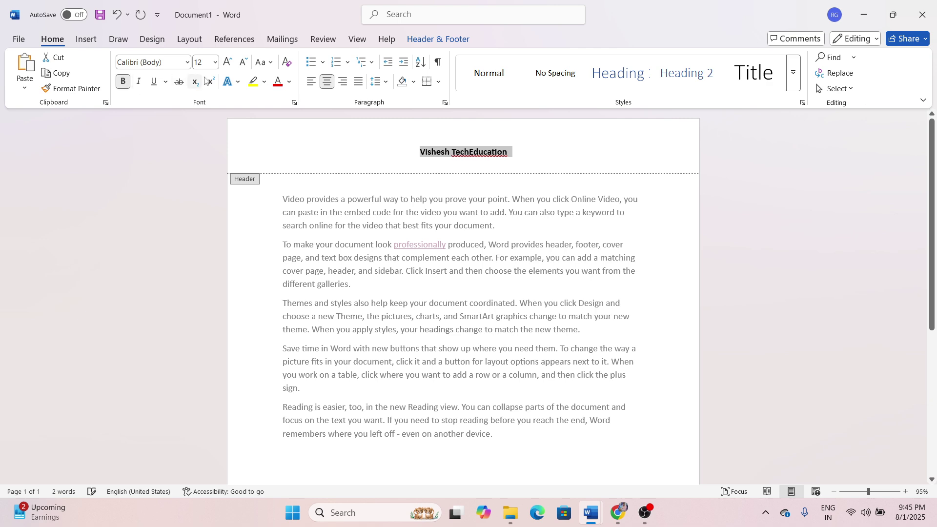
click(227, 61)
click(228, 62)
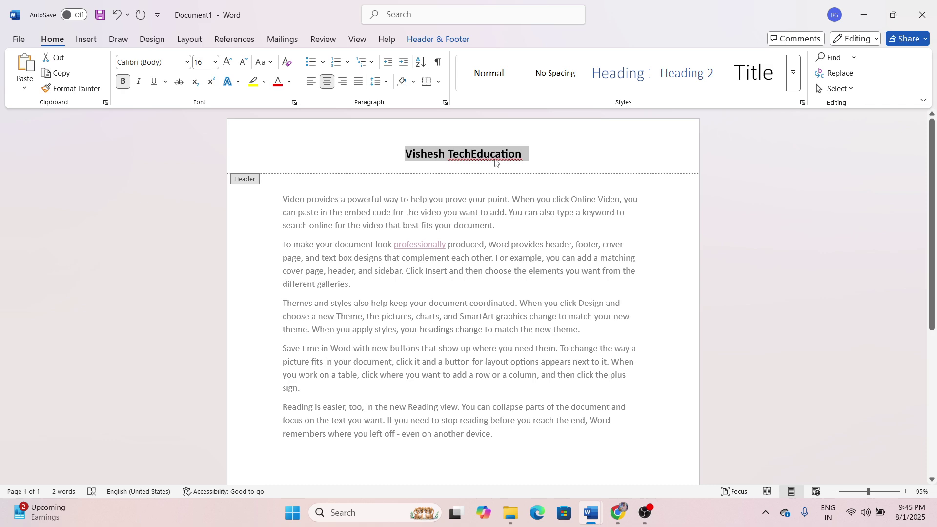
Enter "All Computer Software" in the page footer and return to the body text.
scroll(507, 271, down, 5)
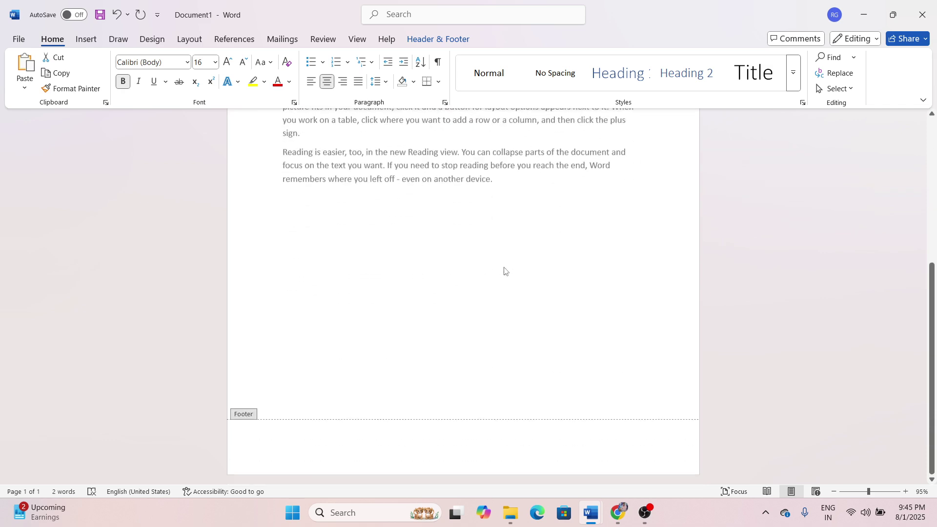
click(289, 449)
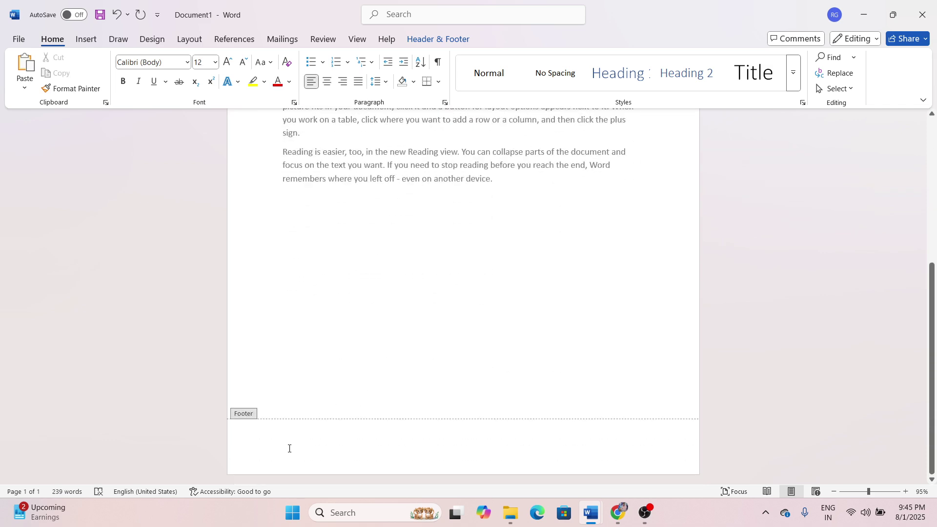
text(All So)
key(BackSpace)
key(BackSpace)
key(Return)
text(C)
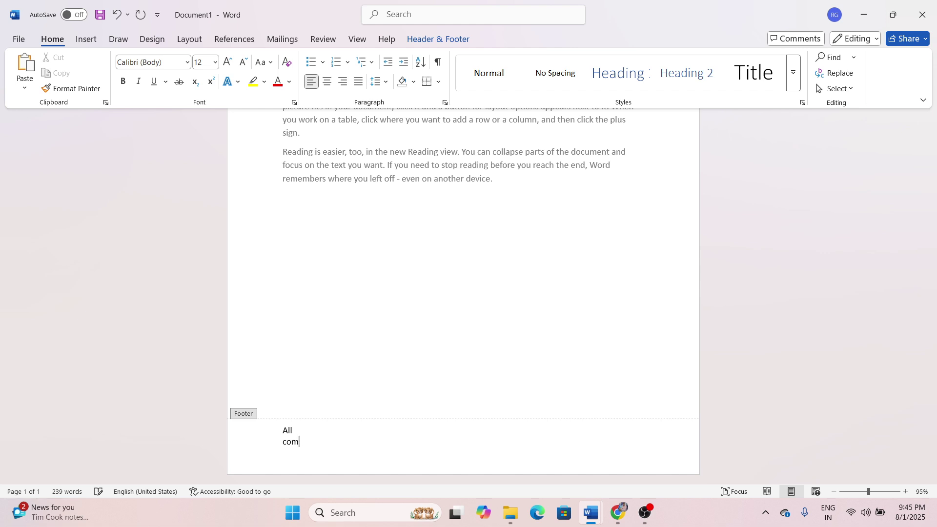
key(BackSpace)
double_click(466, 316)
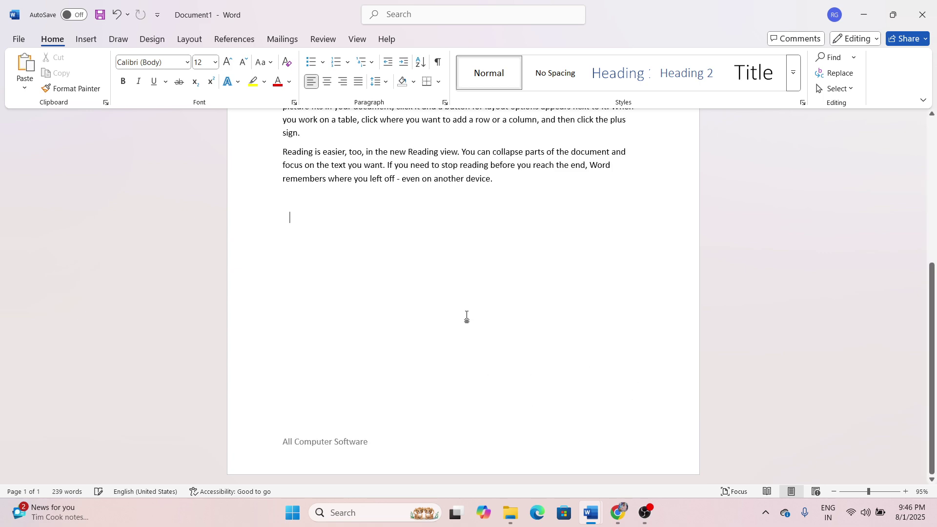
Review the page's header and footer, reopen the header area to compare both, and return to the body text.
scroll(466, 316, up, 5)
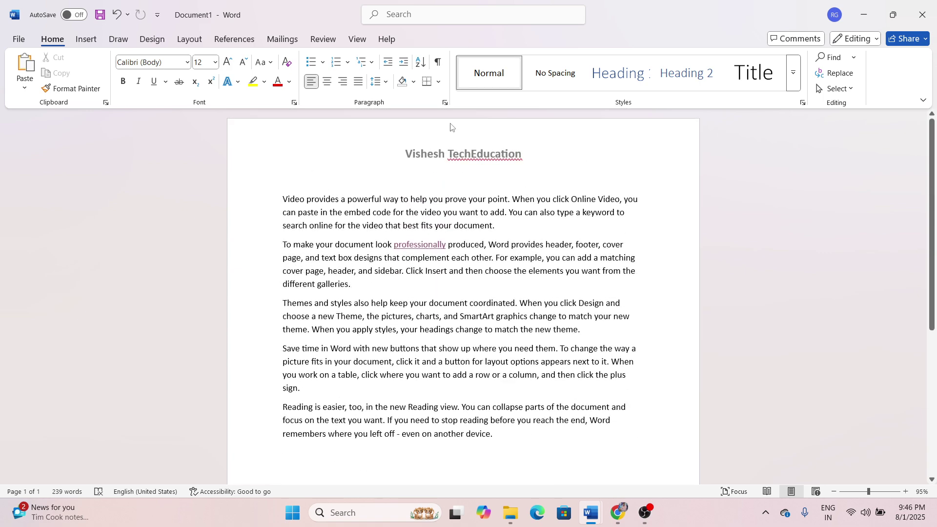
scroll(532, 439, down, 3)
scroll(529, 429, up, 3)
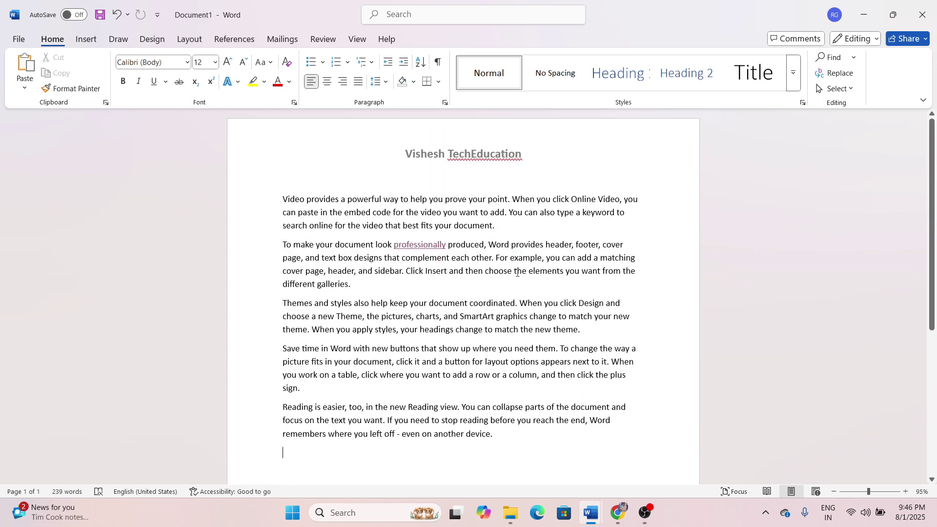
double_click(541, 152)
scroll(524, 293, down, 5)
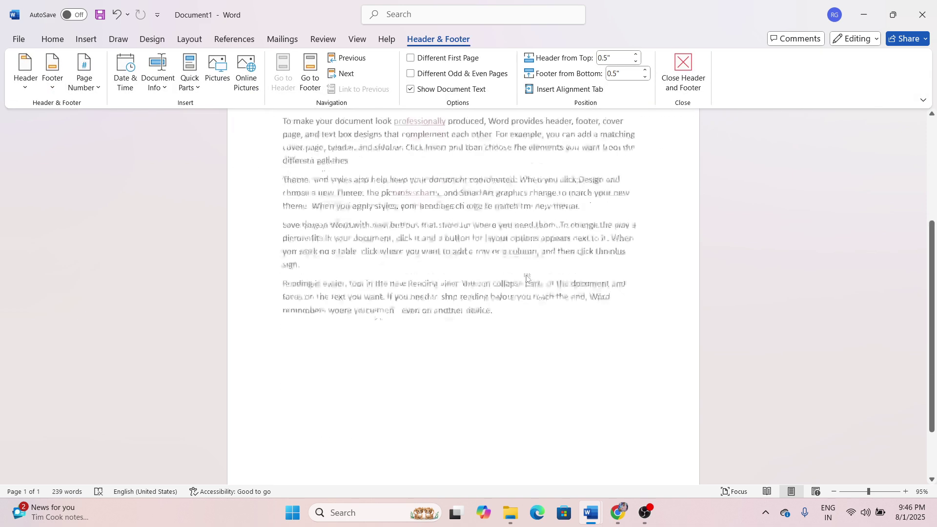
scroll(486, 369, up, 5)
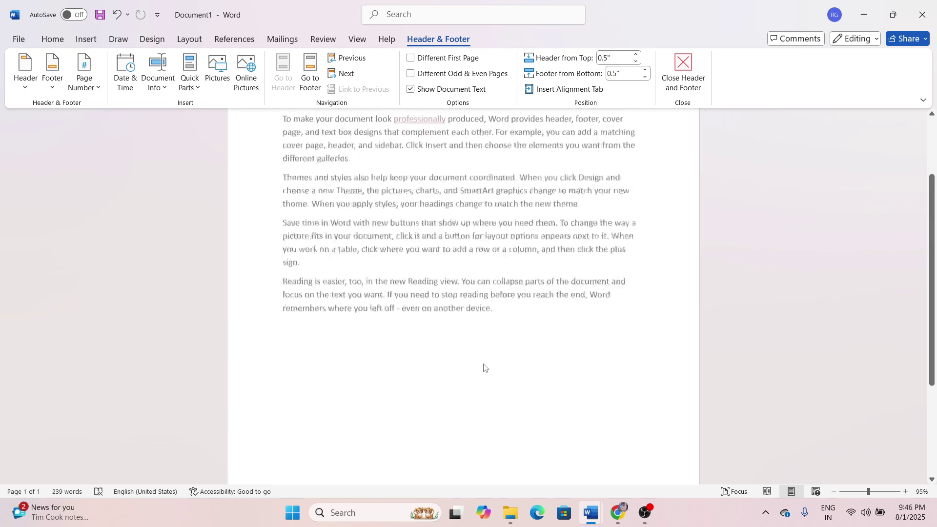
double_click(518, 290)
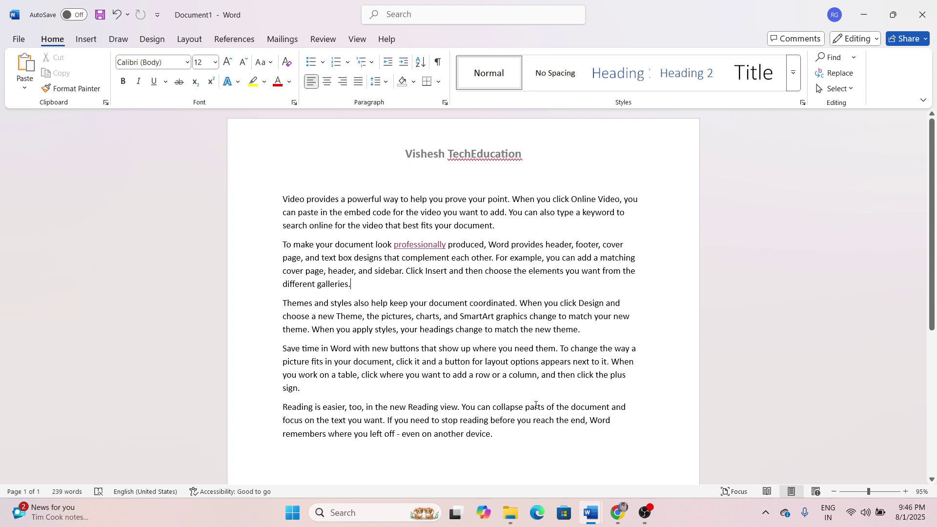
Try inserting a blank page after the second paragraph to review the repeated header and footer, and undo it.
click(86, 40)
click(56, 77)
scroll(282, 324, down, 3)
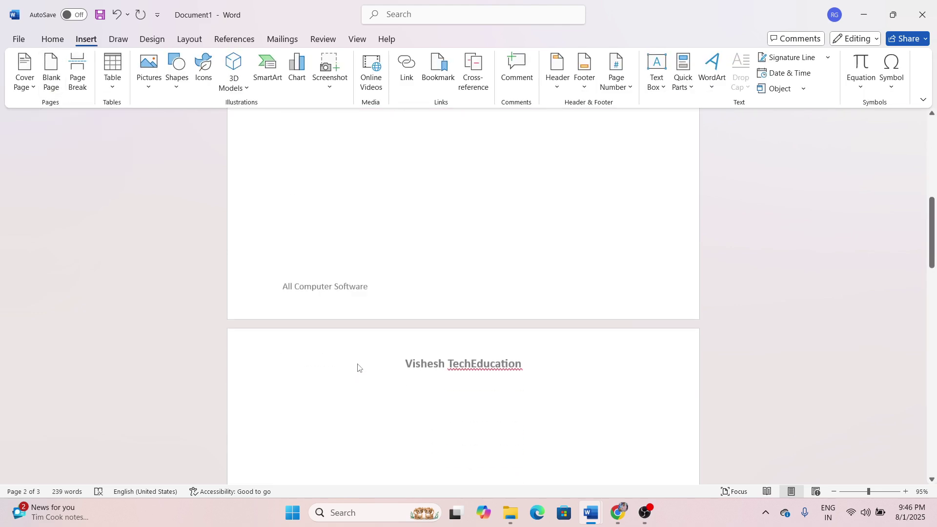
scroll(526, 376, down, 15)
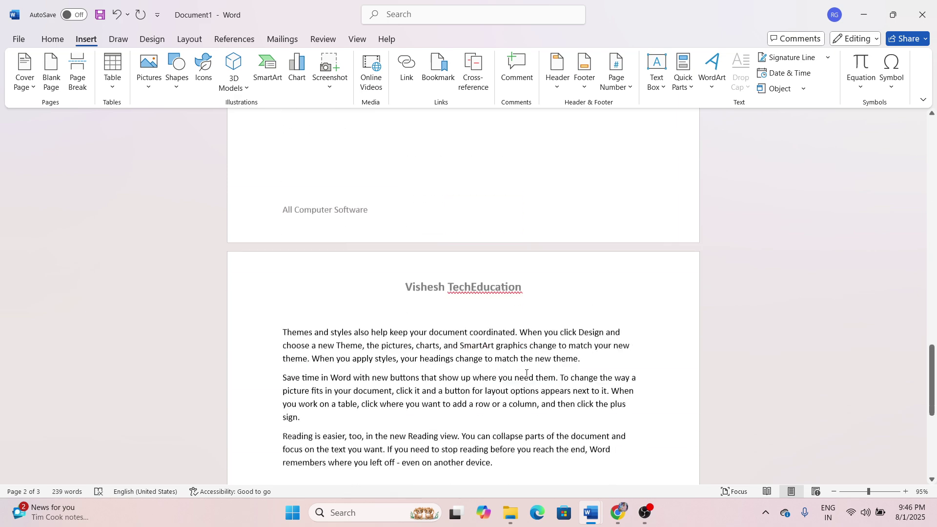
scroll(337, 282, up, 4)
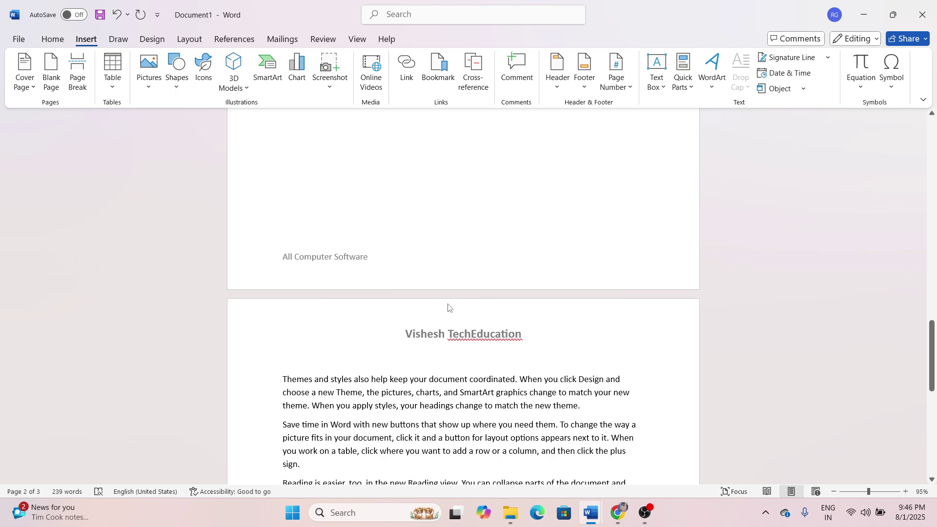
scroll(447, 307, up, 15)
scroll(447, 304, up, 7)
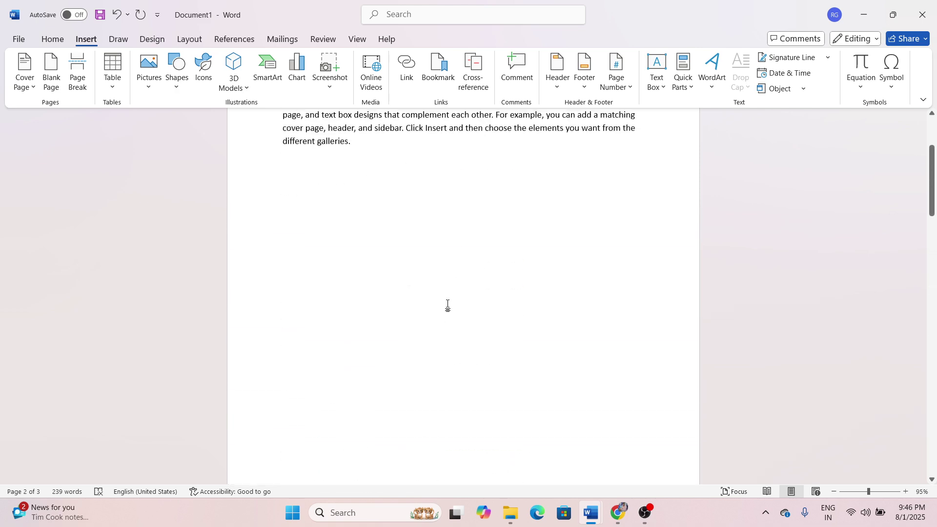
key(ctrl+z)
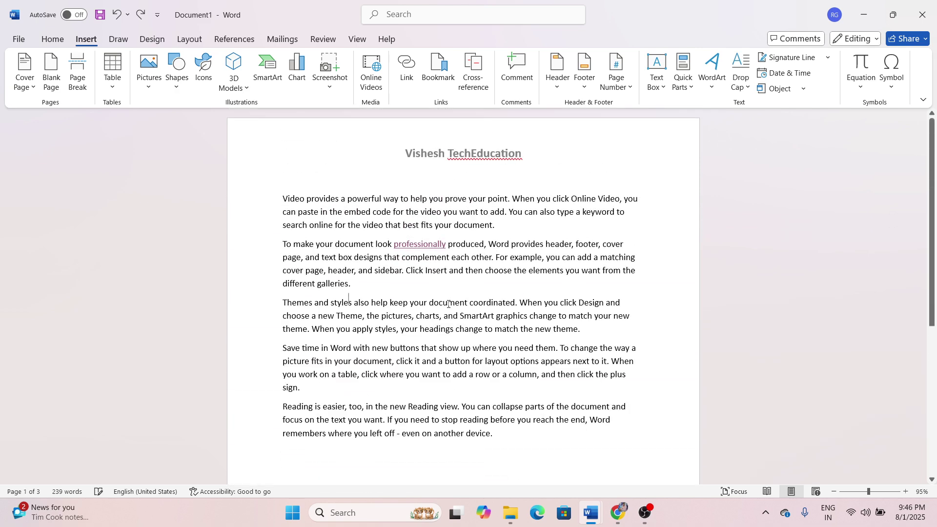
Examine the header and footer again in normal and header-editing view, and leave header editing.
scroll(448, 232, down, 6)
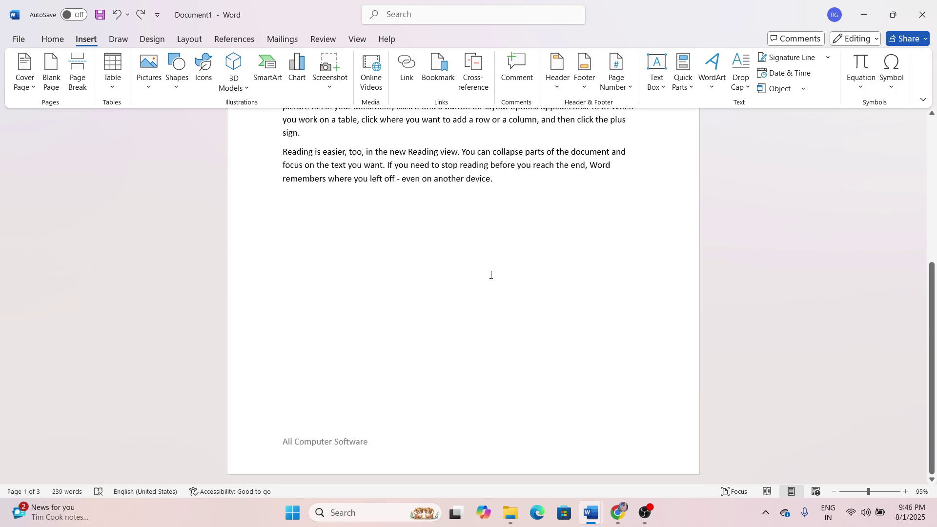
scroll(489, 274, up, 6)
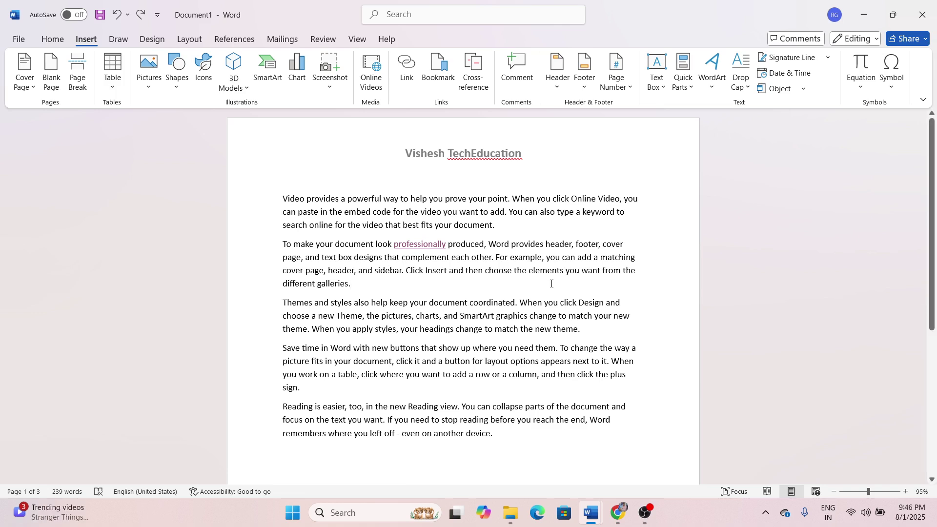
double_click(566, 150)
scroll(619, 341, down, 5)
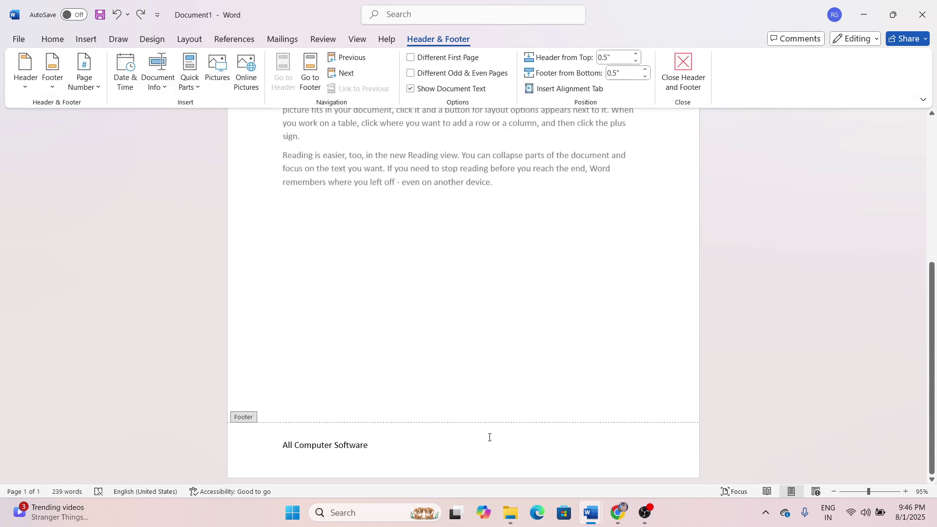
scroll(513, 444, up, 5)
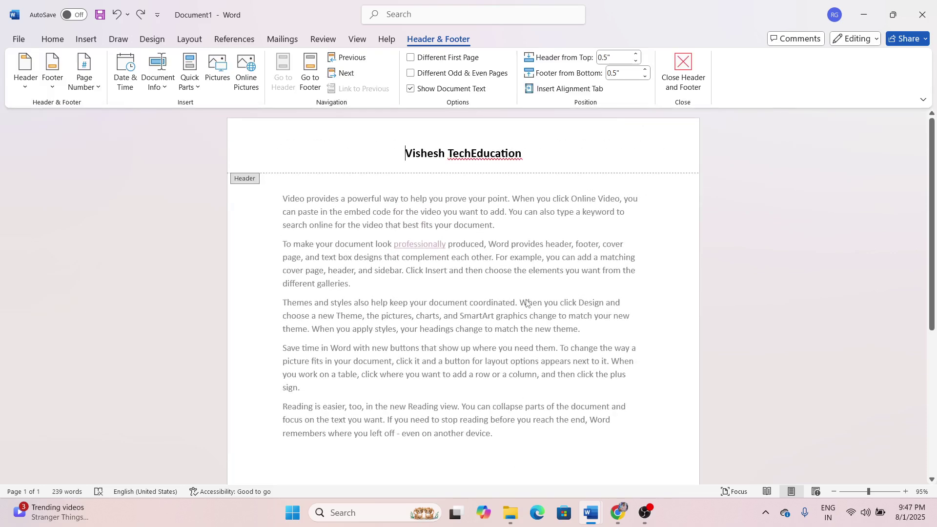
double_click(526, 303)
Try the built-in Facet (Even Page) header design on the page.
click(86, 39)
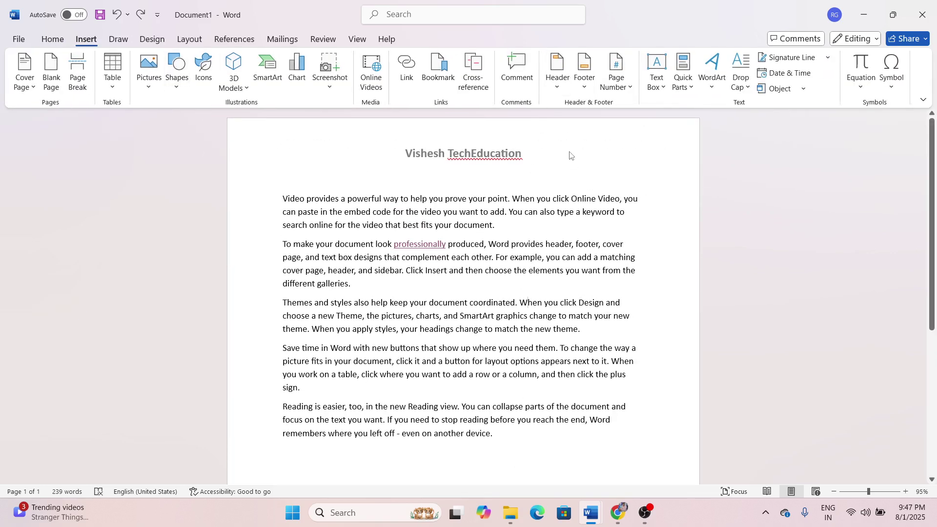
click(557, 73)
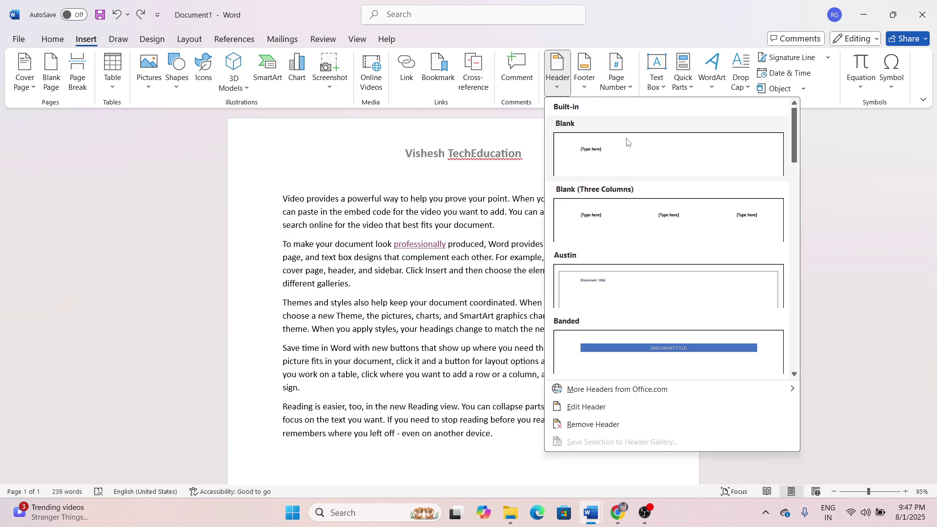
scroll(637, 254, down, 6)
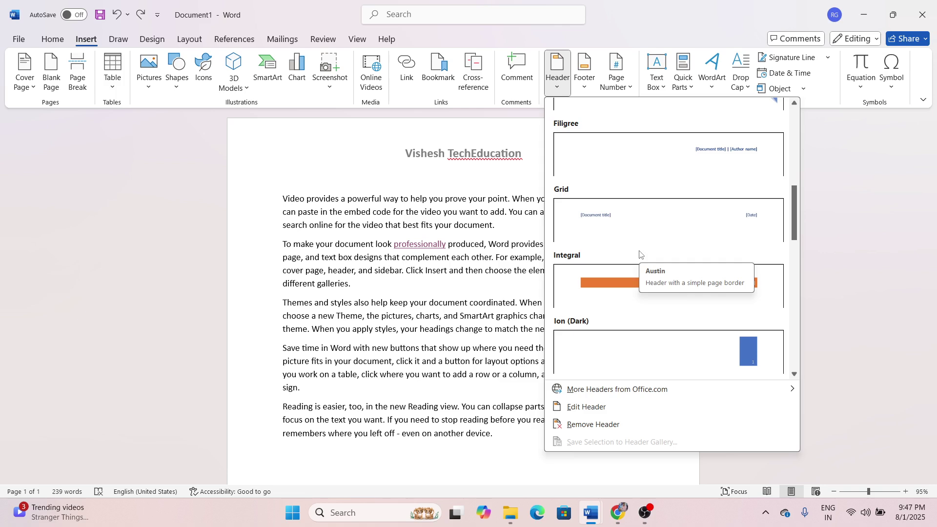
scroll(639, 253, down, 10)
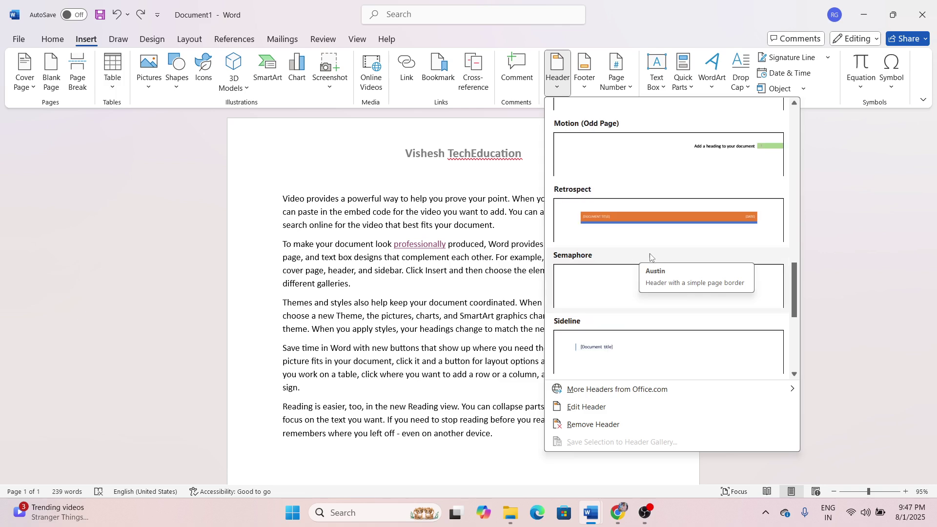
scroll(666, 326, up, 12)
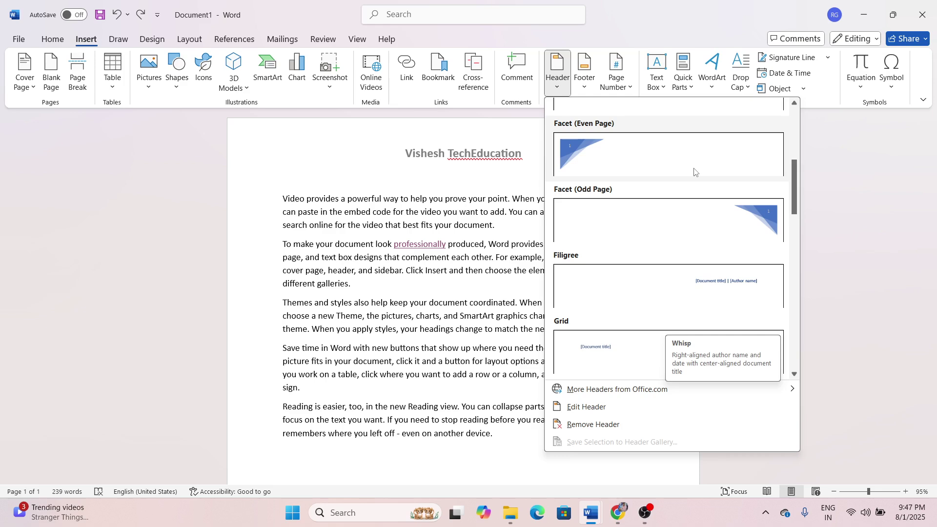
click(694, 171)
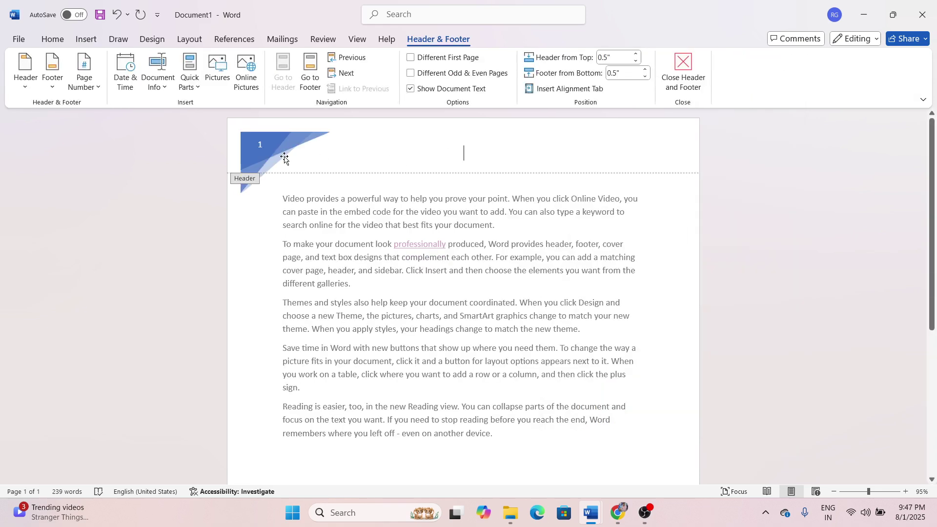
Enter "Vishesh TechEducation" as the centred header text and return to the body text.
text(Vishesh )
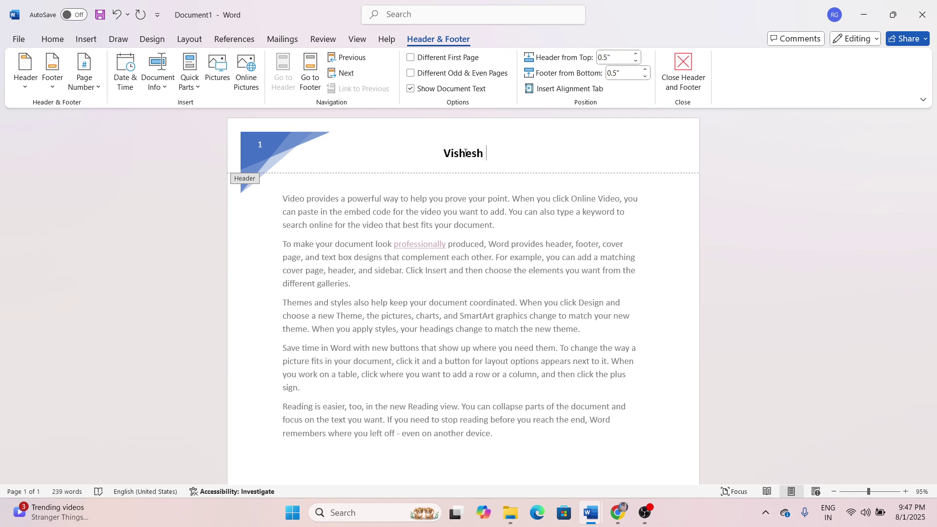
text(TEchE)
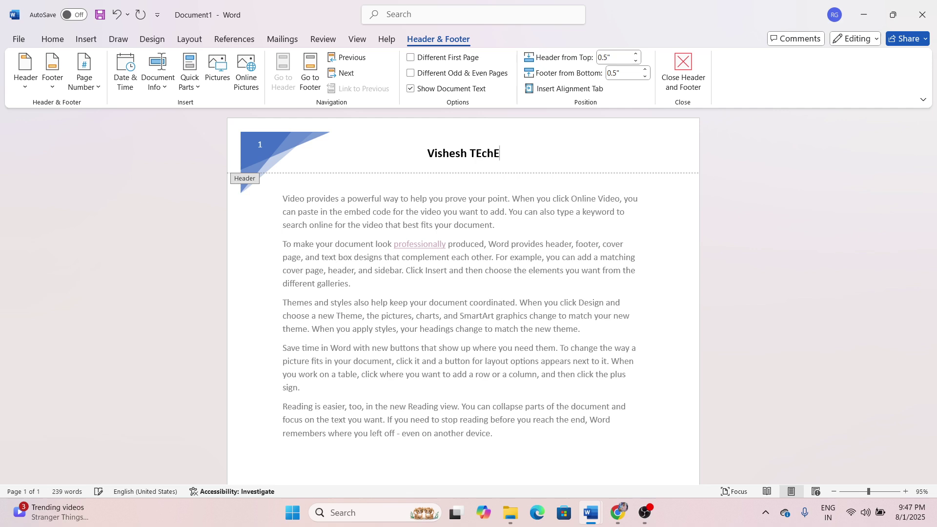
text(ducation)
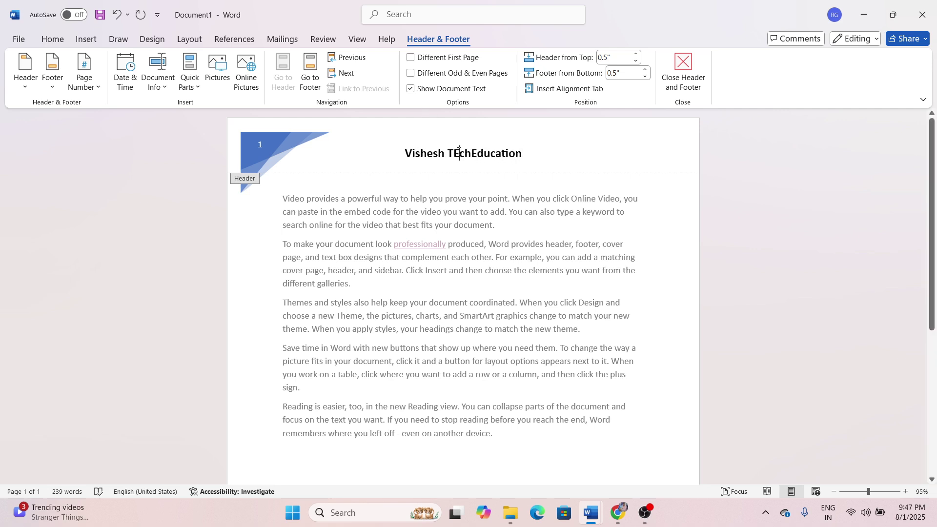
double_click(525, 287)
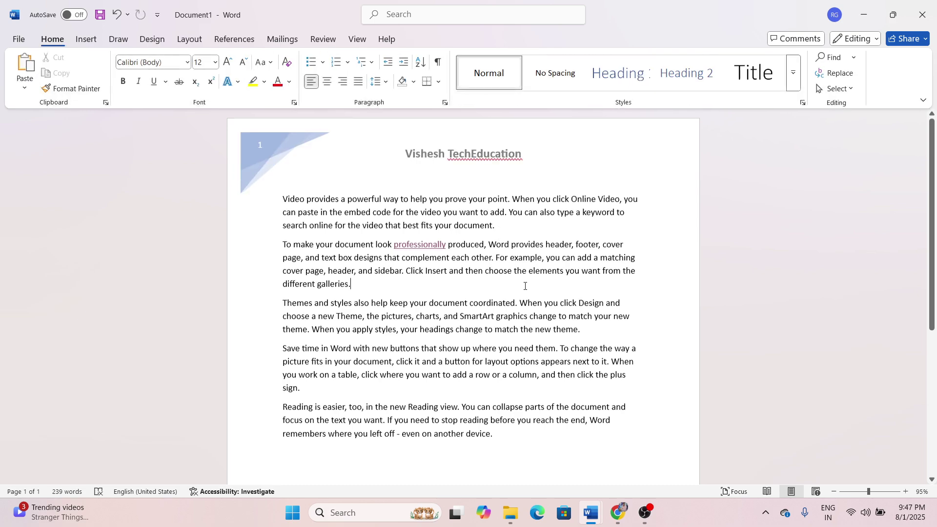
Try inserting a blank page after the last paragraph to review the repeated header and its page number, and undo it.
scroll(445, 339, down, 4)
scroll(429, 327, up, 4)
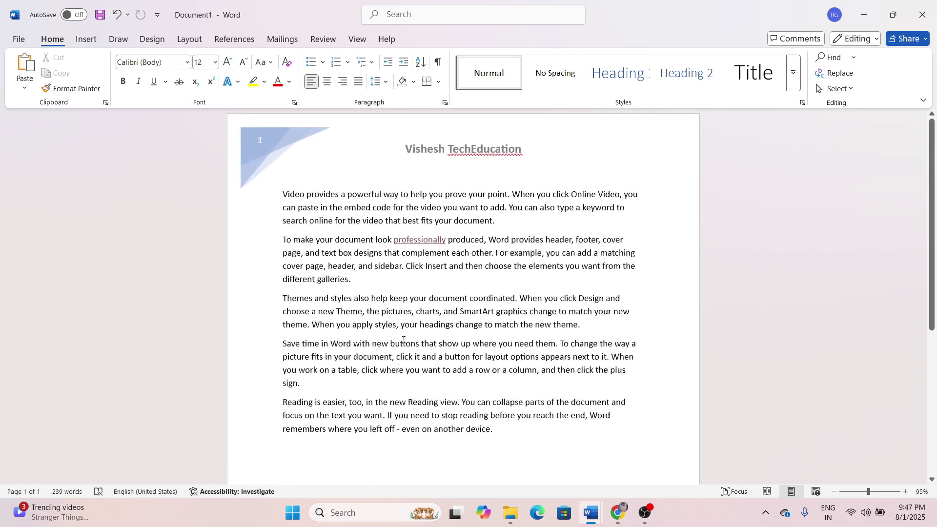
click(86, 39)
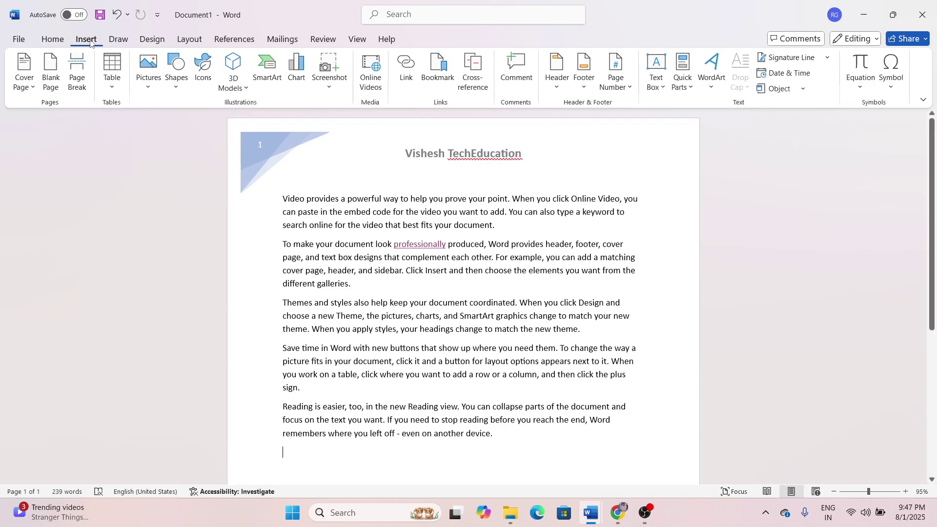
click(50, 78)
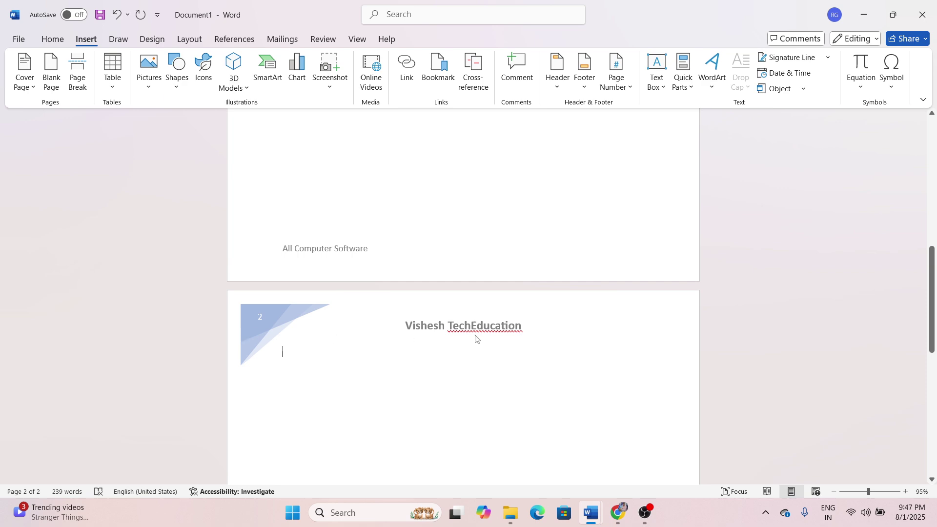
key(ctrl+z)
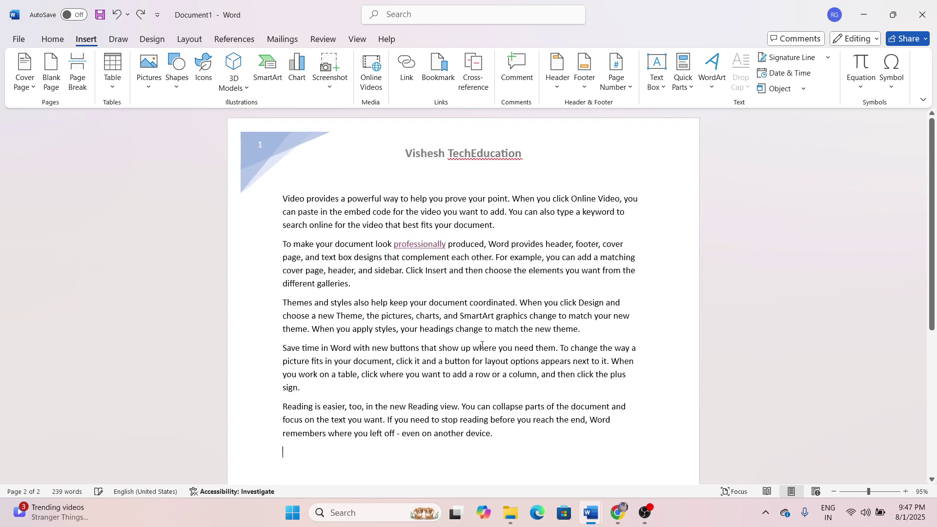
Examine the built-in footer designs and close the gallery without applying one.
click(584, 73)
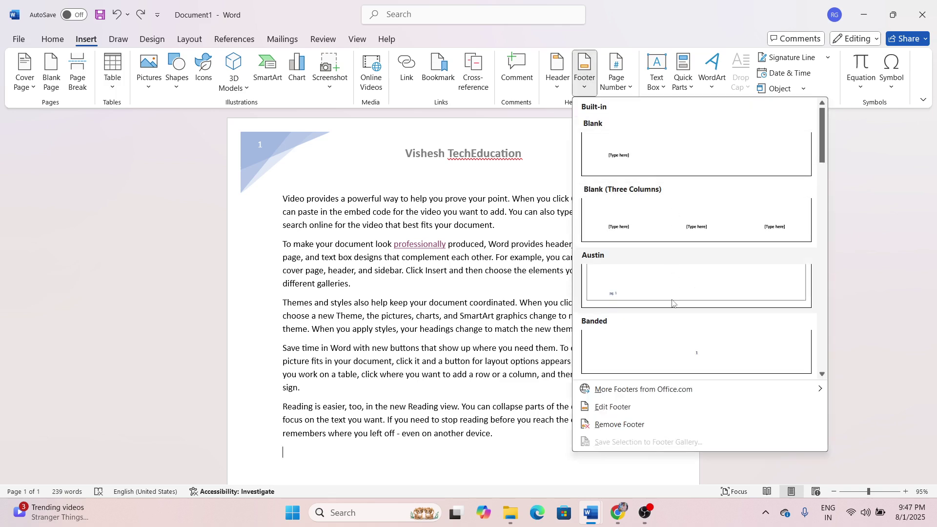
scroll(678, 328, down, 5)
scroll(732, 296, down, 3)
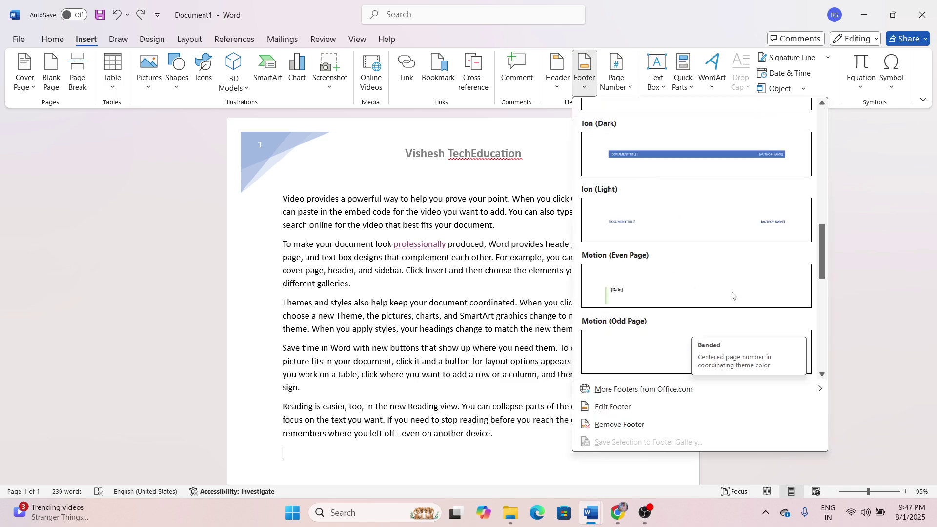
scroll(717, 324, down, 3)
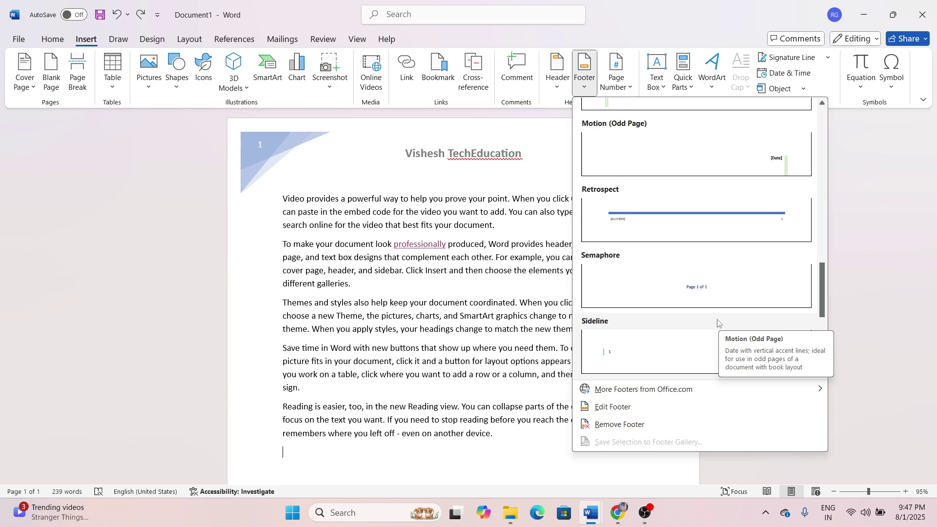
scroll(717, 322, down, 3)
click(905, 301)
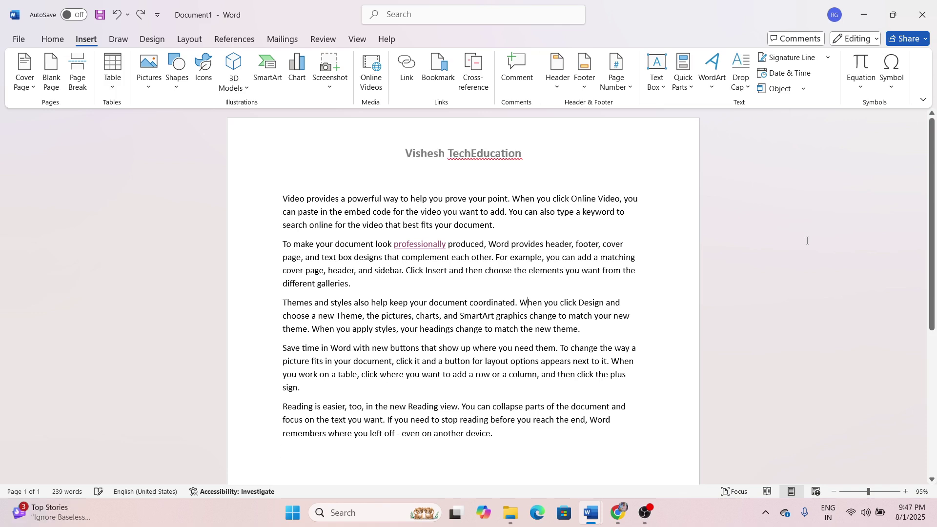
Examine the page number designs offered for the top and the bottom of the page.
click(629, 87)
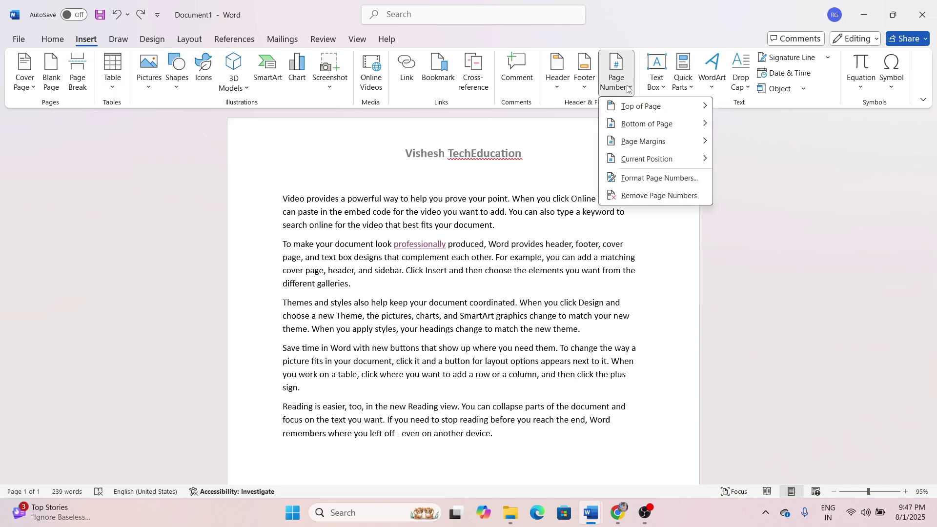
mouse_move(671, 110)
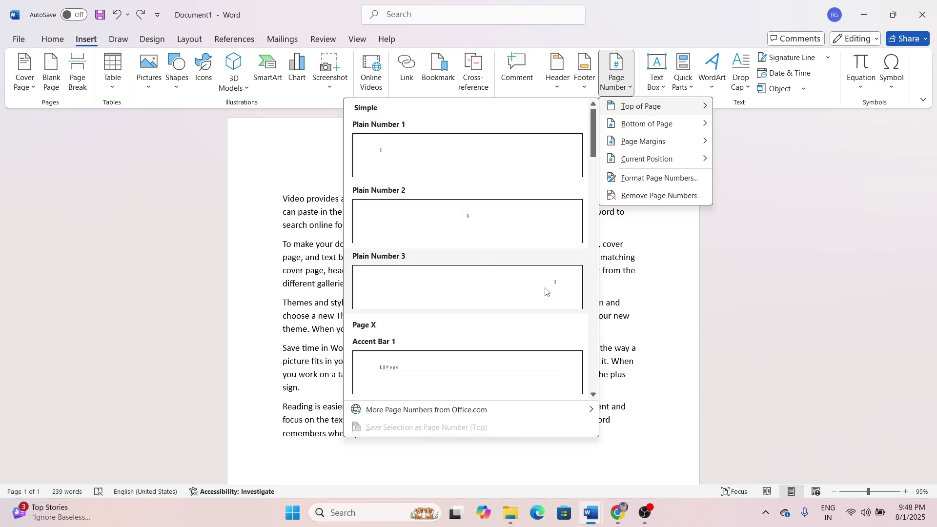
scroll(546, 293, down, 3)
scroll(546, 293, down, 10)
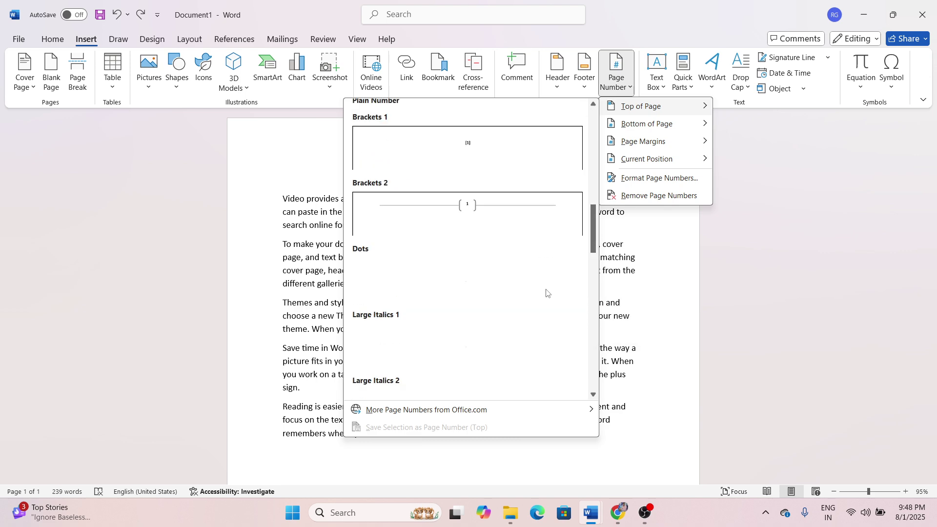
scroll(547, 293, down, 8)
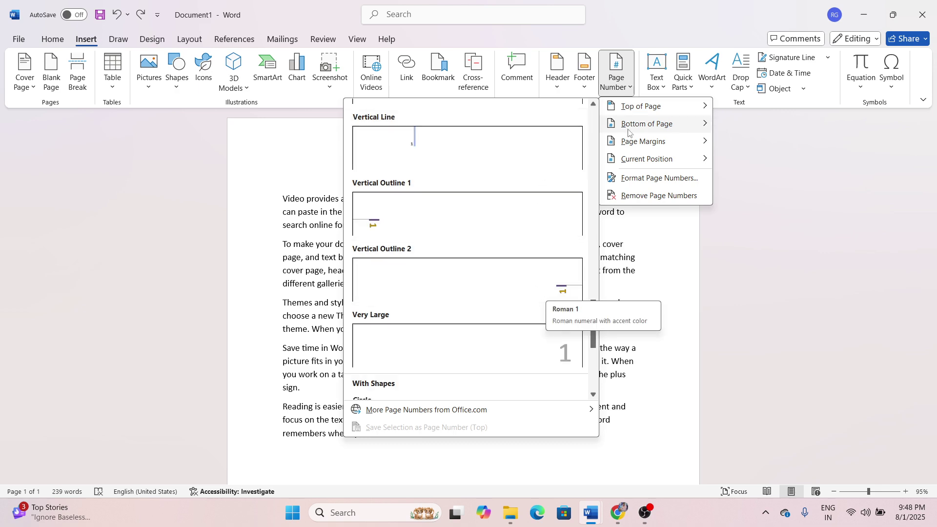
mouse_move(630, 128)
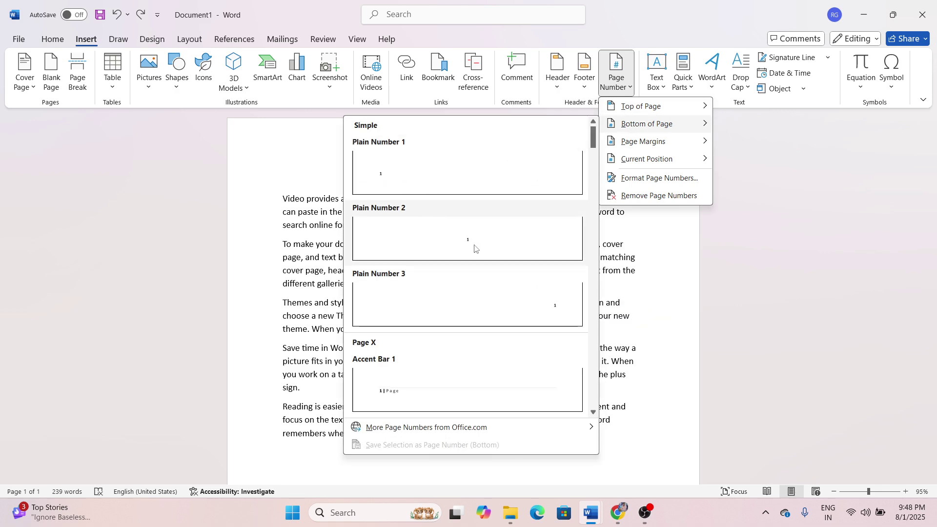
scroll(517, 317, down, 5)
scroll(449, 342, down, 5)
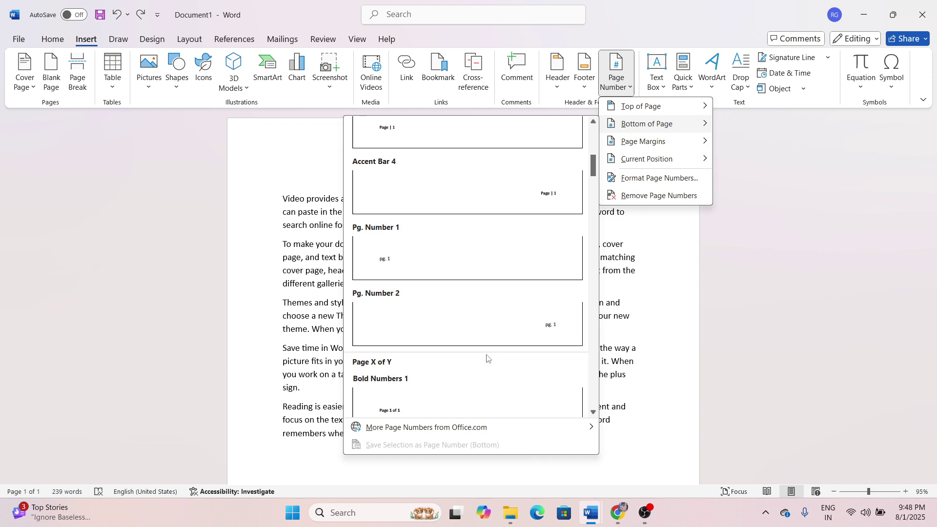
scroll(556, 327, down, 3)
scroll(552, 355, down, 3)
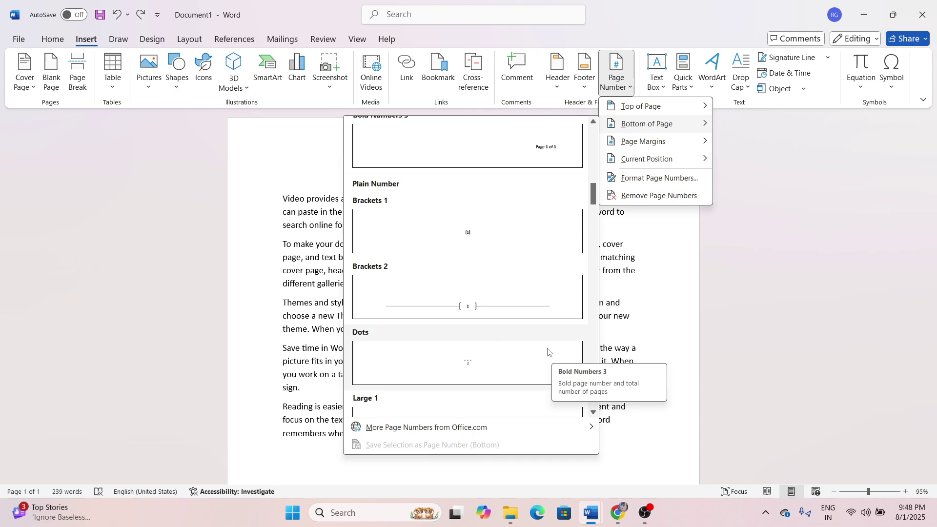
scroll(487, 328, down, 3)
scroll(489, 293, down, 3)
scroll(488, 293, down, 5)
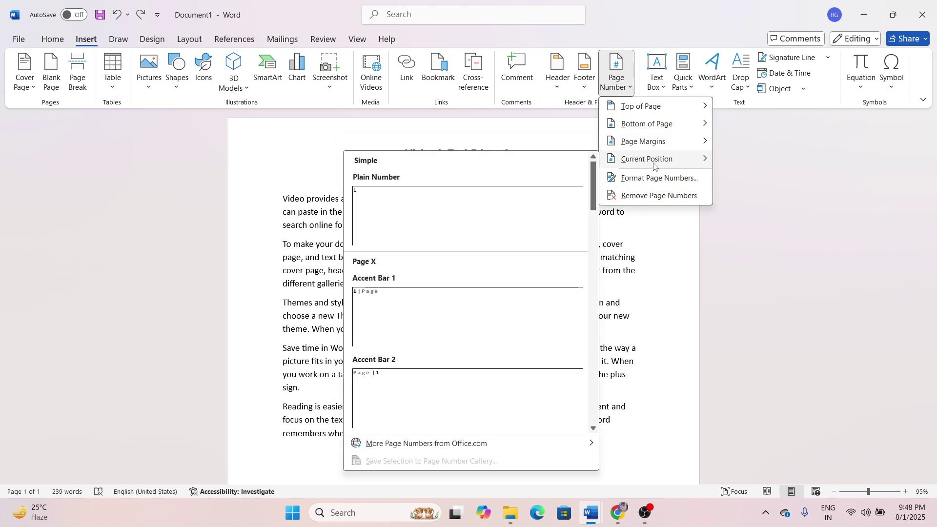
Place the cursor on the empty line below the last paragraph and examine the page number designs for the current position.
scroll(429, 405, down, 1)
click(295, 399)
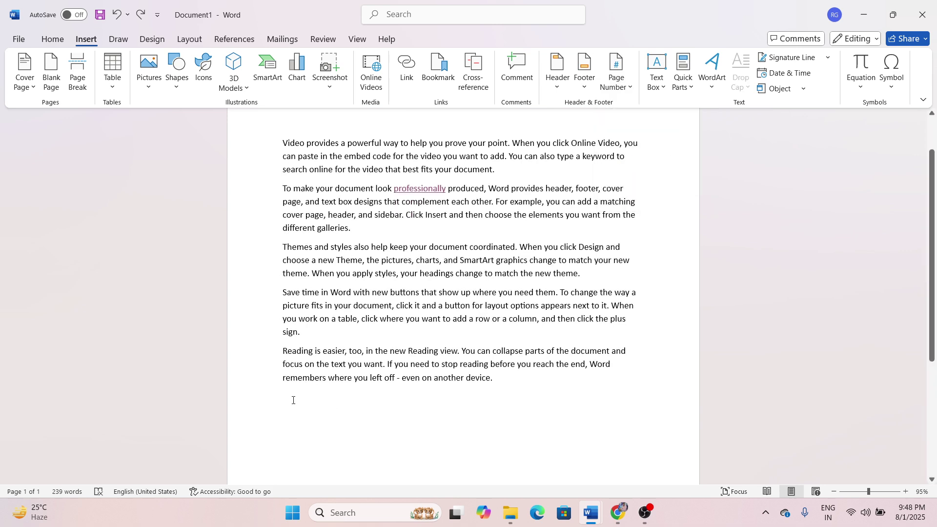
click(616, 76)
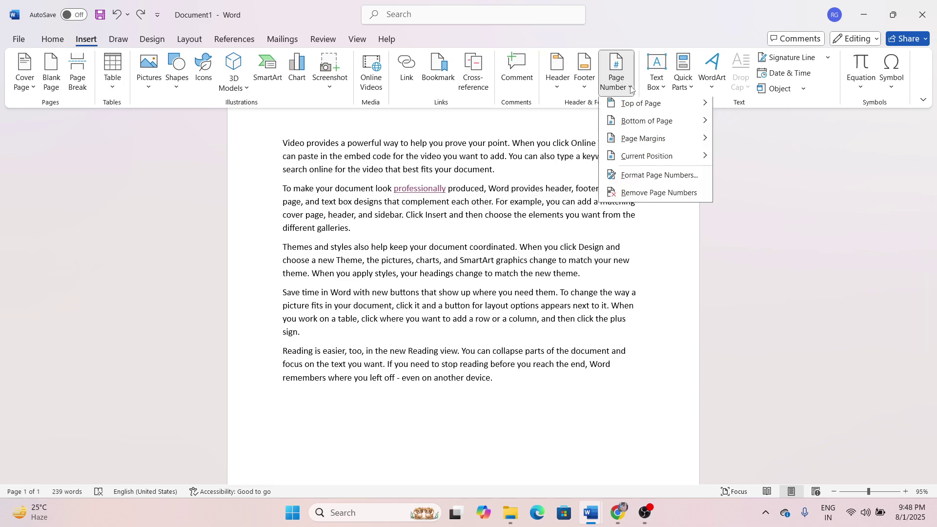
mouse_move(643, 169)
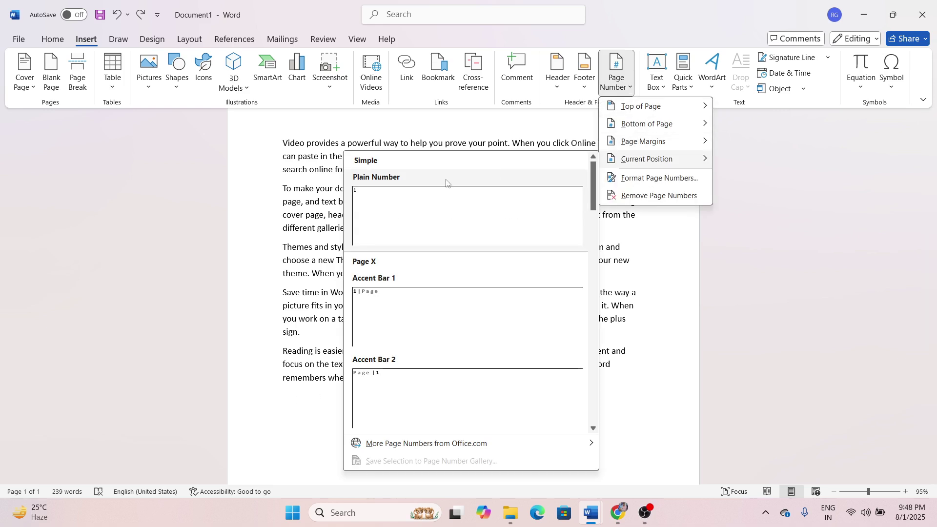
scroll(418, 322, down, 3)
scroll(428, 250, down, 15)
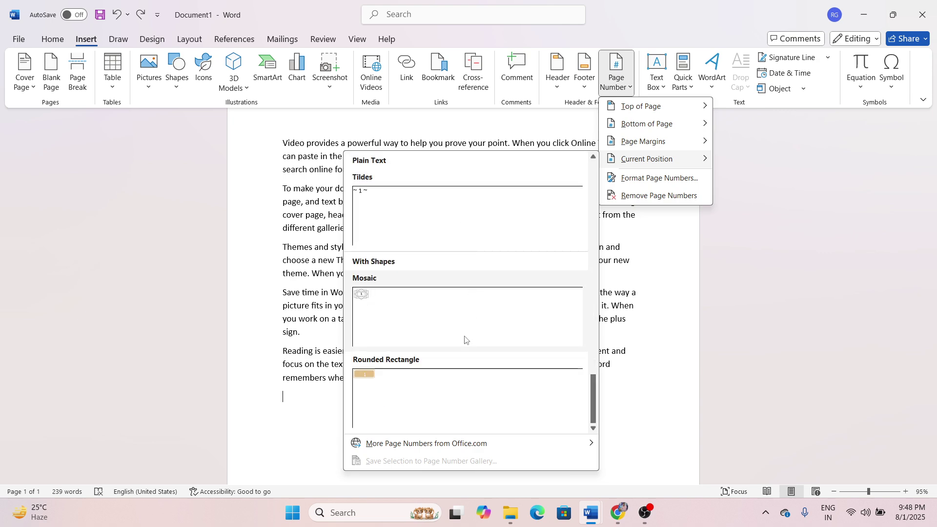
scroll(514, 383, up, 12)
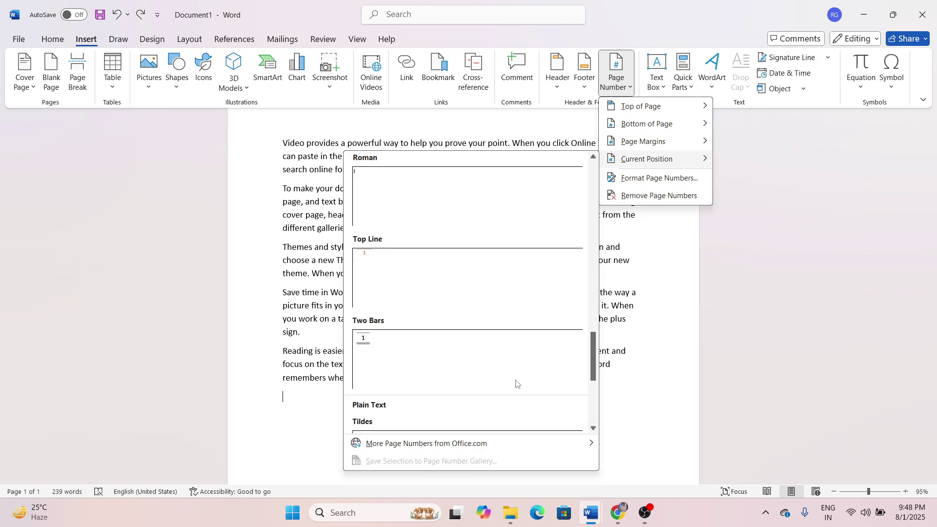
click(678, 353)
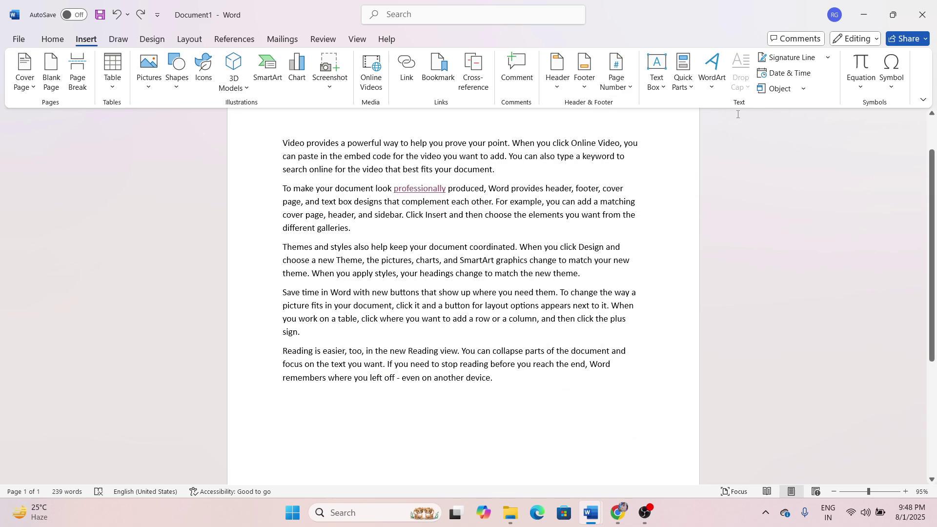
Insert the built-in Grid Sidebar text box beside the body text.
click(662, 92)
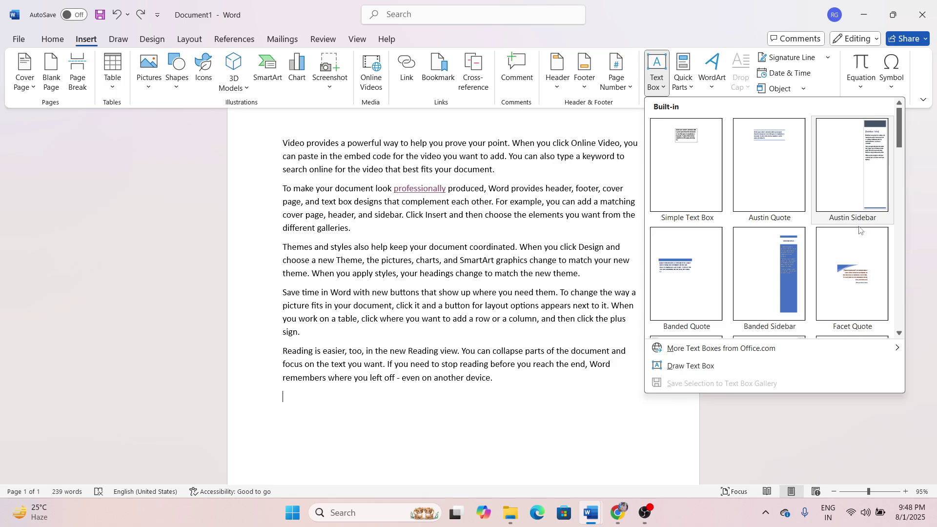
scroll(712, 302, down, 3)
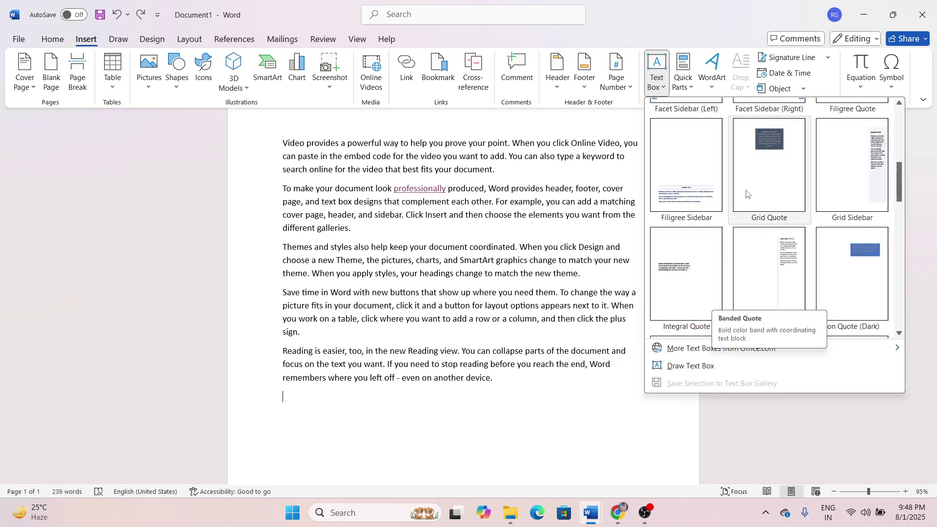
click(865, 166)
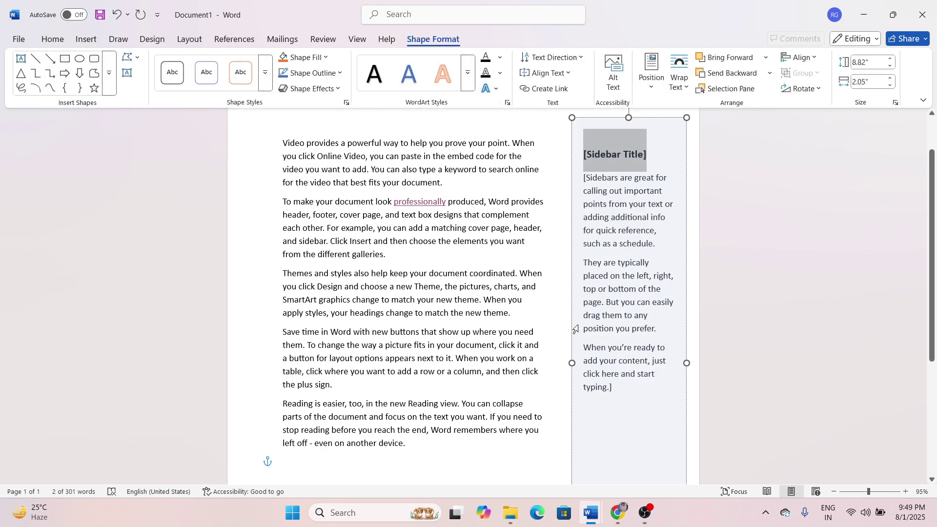
Replace the sidebar's title placeholder with "sfsfsdf" and its body placeholder with "sfdsdgfsdagfadgafdg".
click(633, 156)
text(sfsfsdf)
click(627, 212)
text(sfdsdgfsdagfadgafdg)
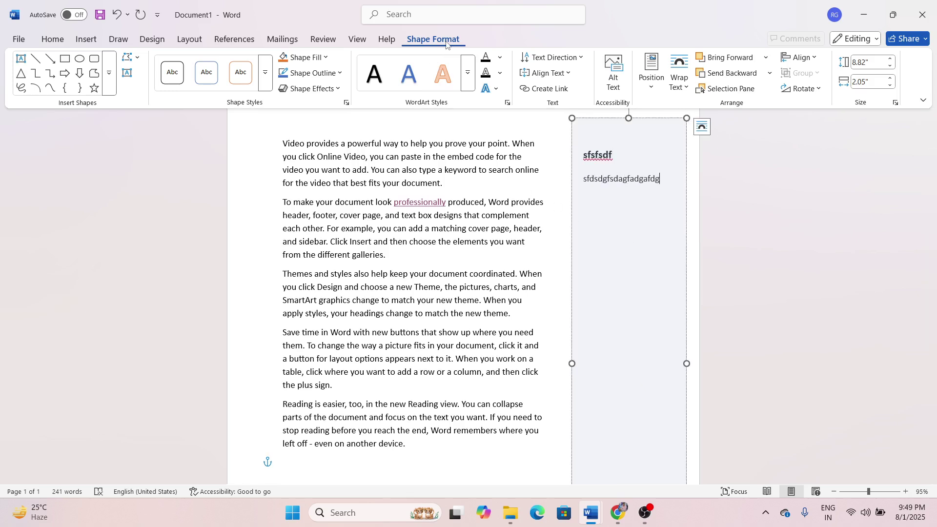
Preview fill and outline colours on the sidebar text box without applying any.
click(323, 57)
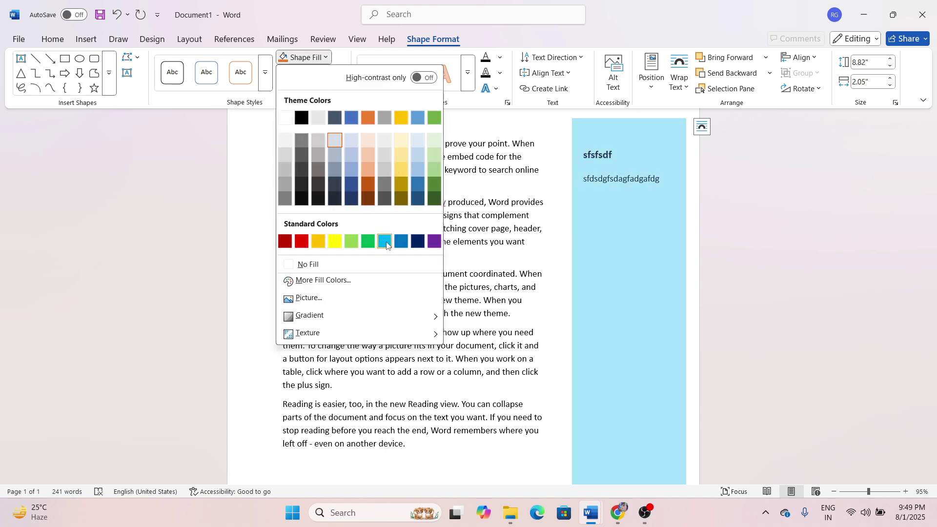
key(Escape)
click(317, 73)
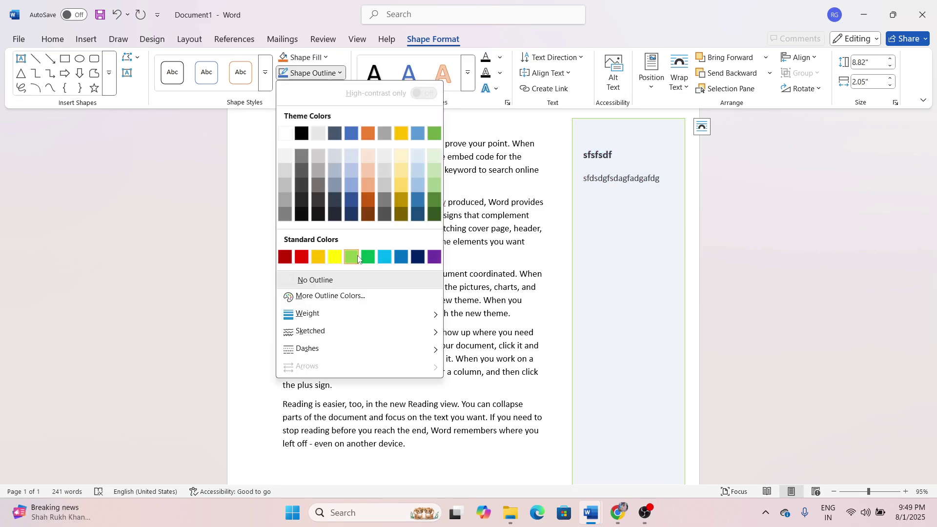
click(806, 257)
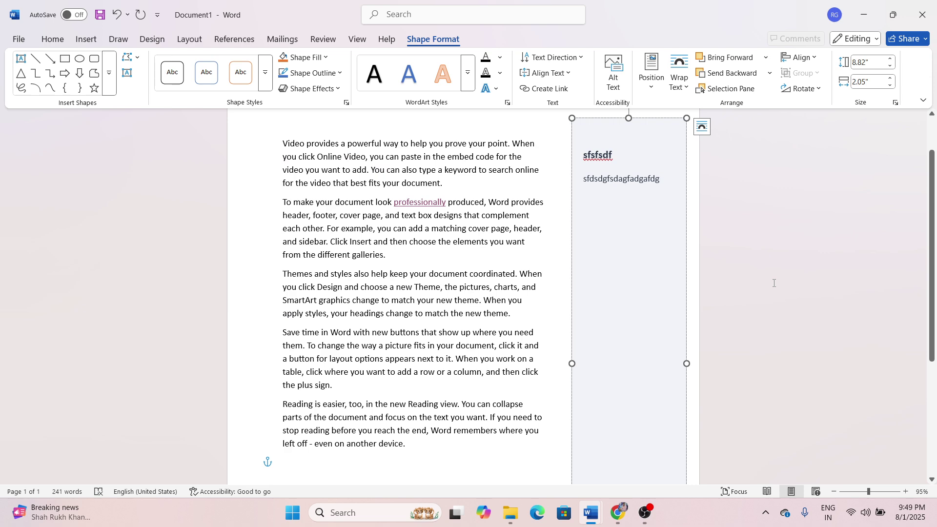
Undo the sample text entered in the sidebar and the insertion of the sidebar text box.
click(86, 39)
key(ctrl+z)
key(ctrl+z)
key(ctrl+z)
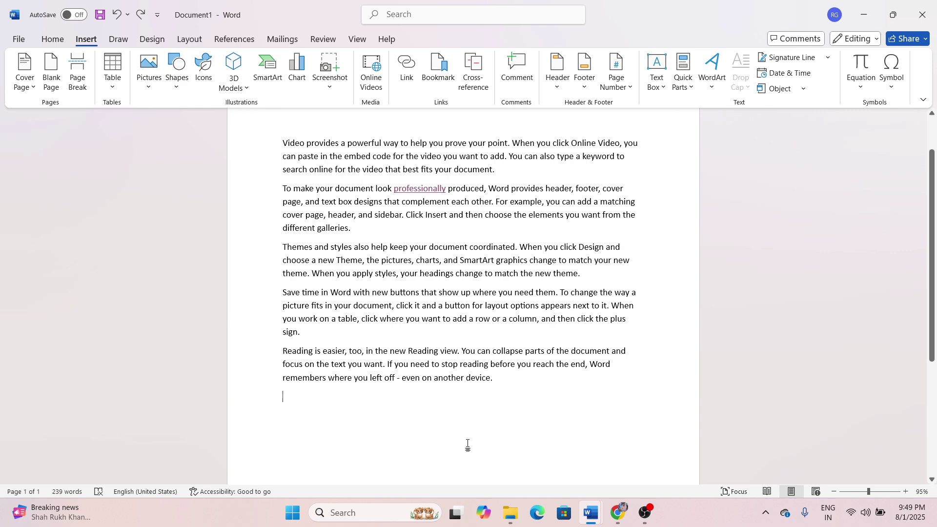
Add two empty lines above the first paragraph and insert WordArt there in the blue gradient style with a reflection.
scroll(446, 420, up, 1)
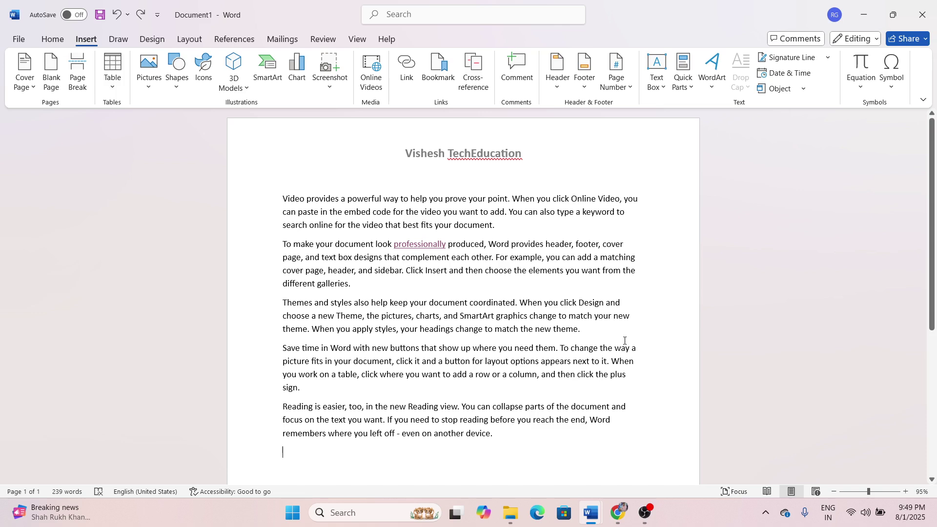
key(ctrl+Home)
key(Return)
key(Return)
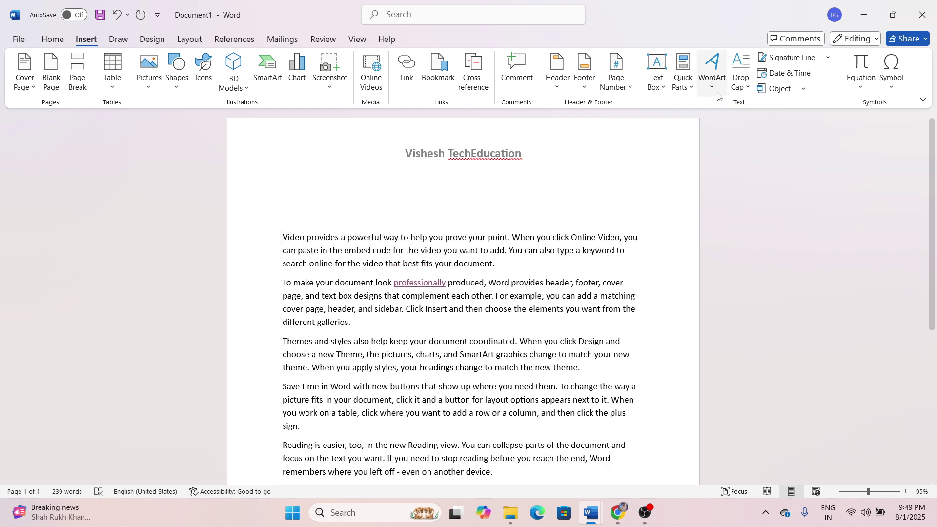
click(313, 219)
click(708, 87)
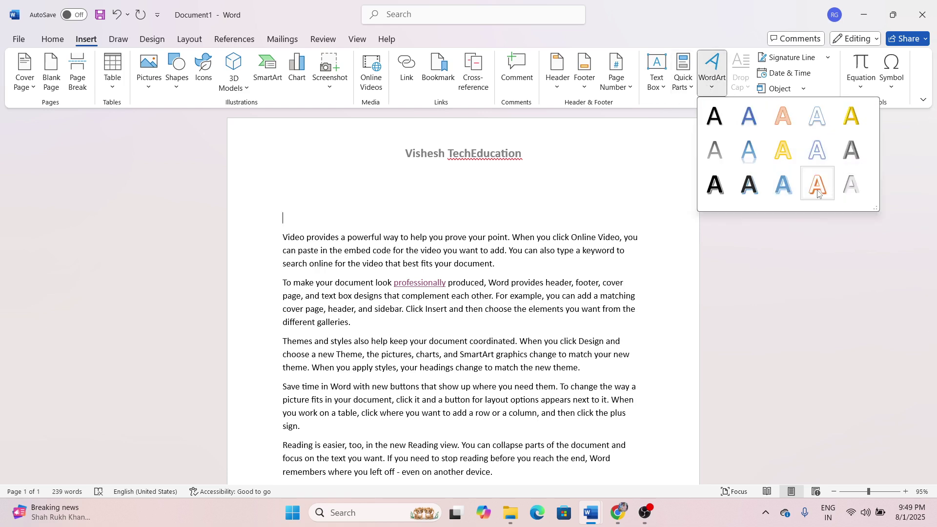
click(757, 154)
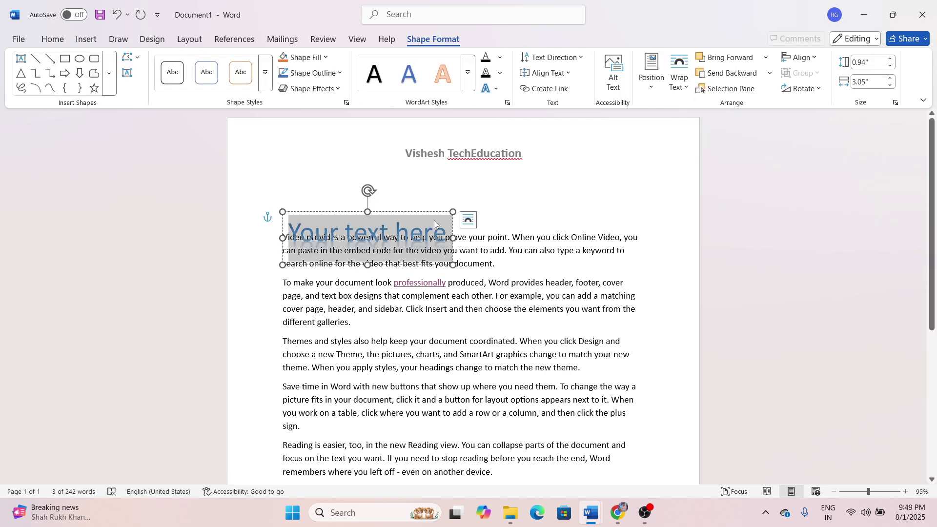
Move the WordArt into the space above the first paragraph and replace its placeholder text with "Vishesh Techeducation".
drag(429, 212, 526, 168)
drag(386, 202, 529, 199)
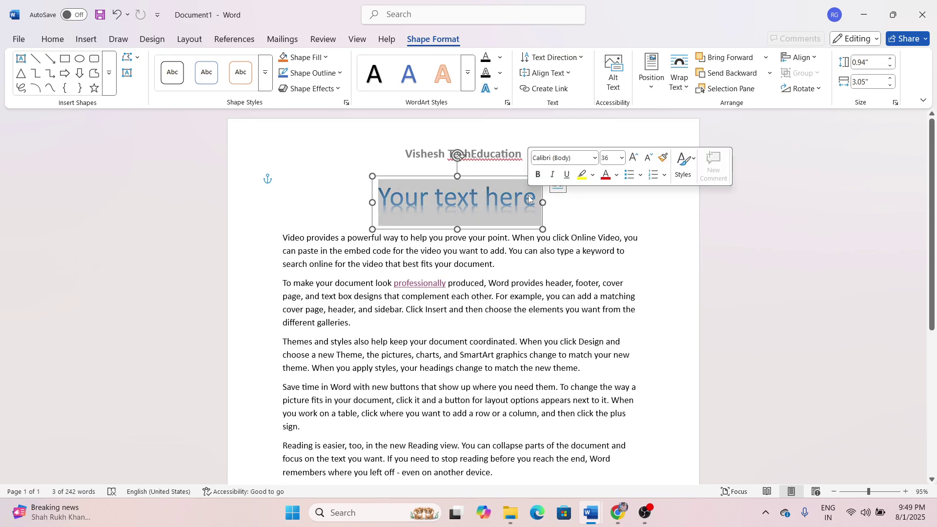
text(Vishe)
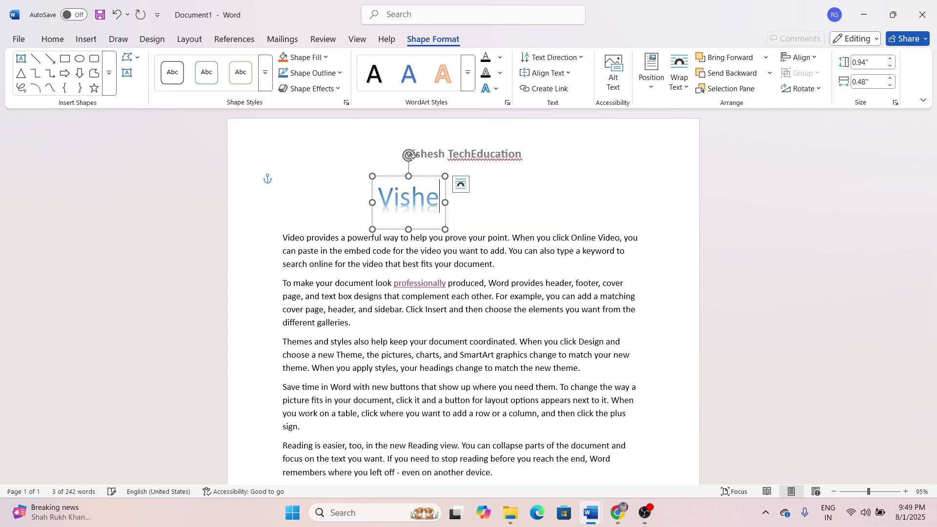
text(sh Tech)
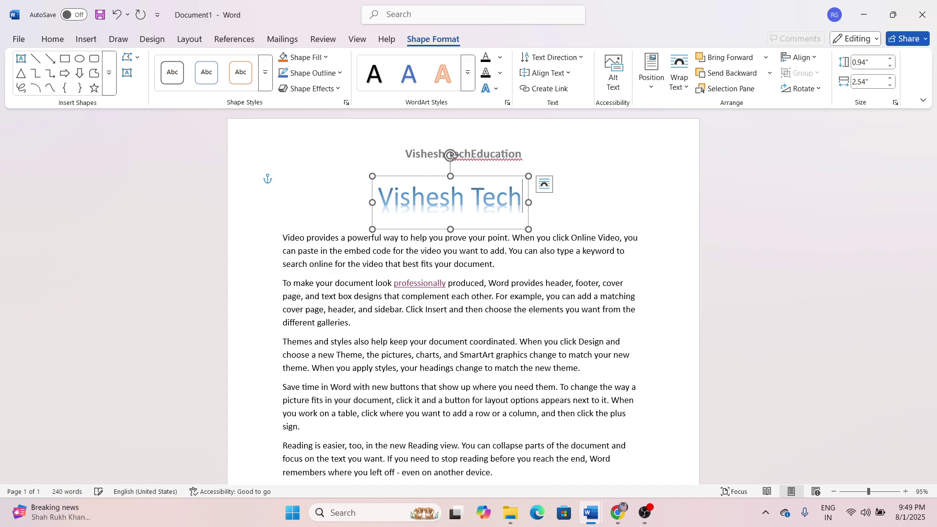
text(educa)
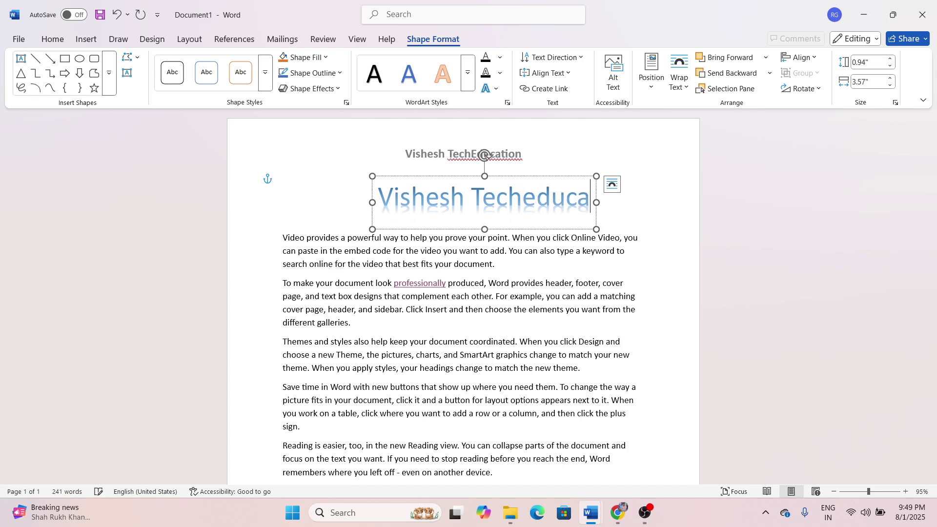
text(tion)
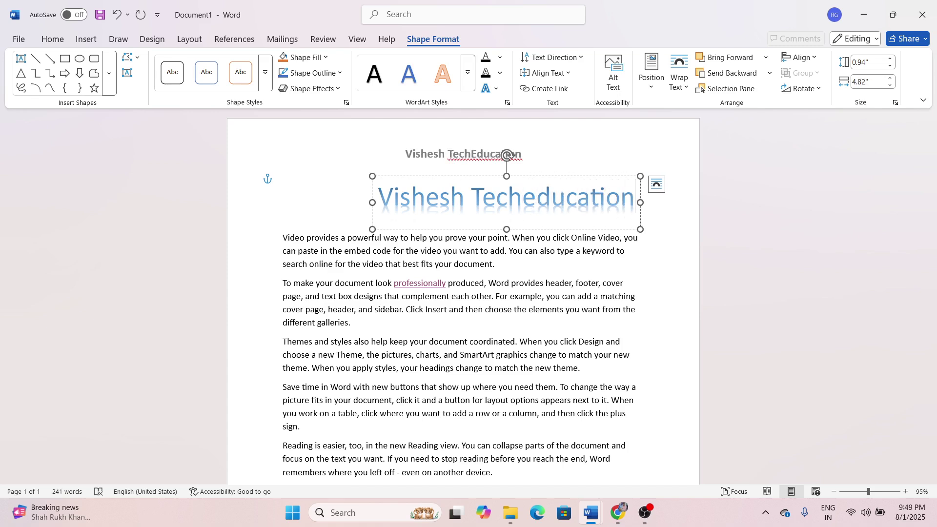
Centre the WordArt title across the page and add a space so it reads "Vishesh Tech education".
drag(585, 176, 541, 175)
click(629, 250)
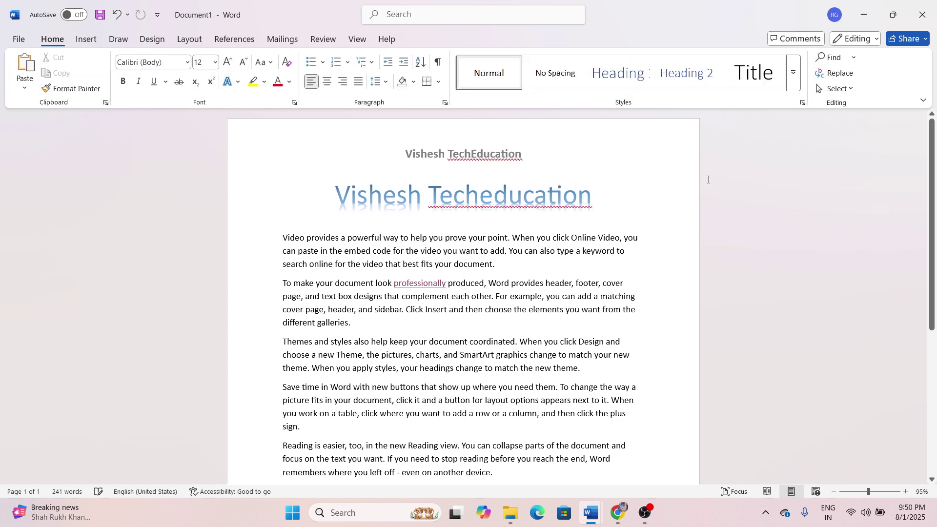
click(481, 199)
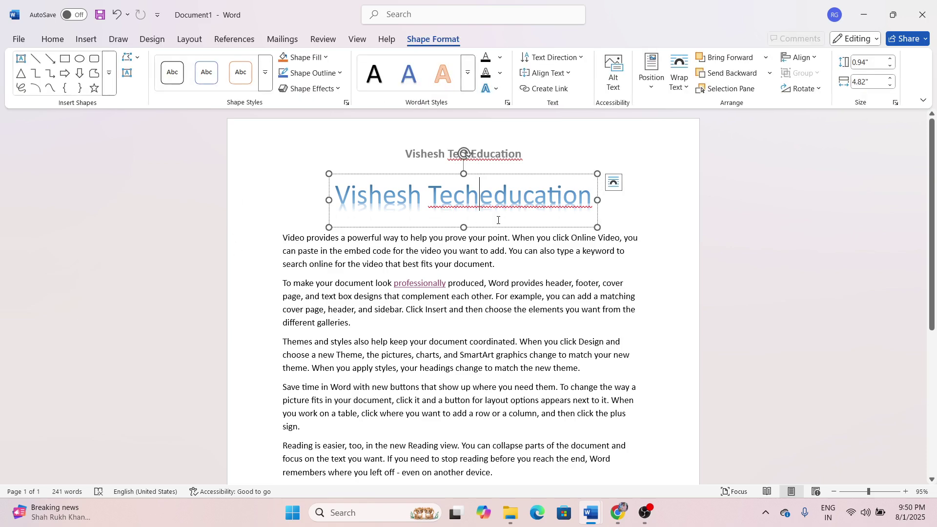
click(692, 293)
Select the first letter of the first paragraph and preview the drop cap options on it without applying one.
scroll(692, 296, down, 2)
scroll(694, 295, up, 2)
click(86, 39)
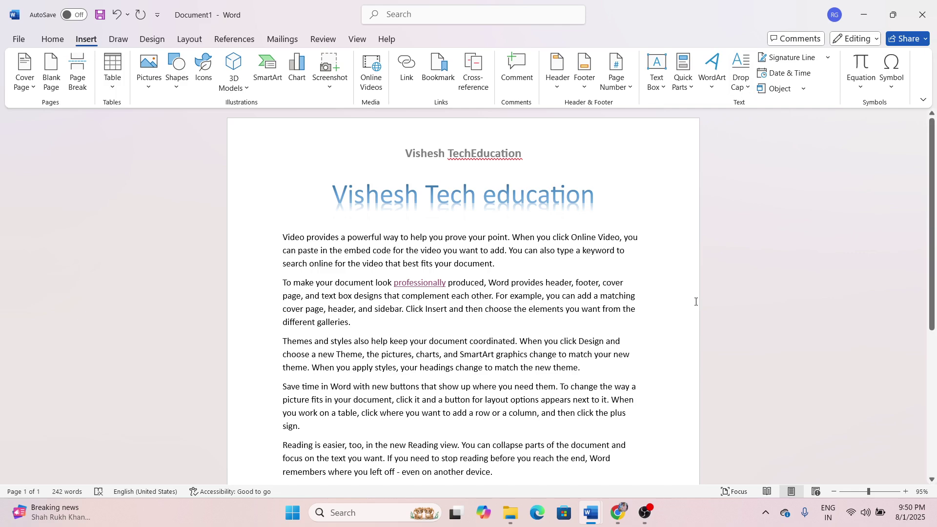
ctrl+scroll(849, 493, up, 10)
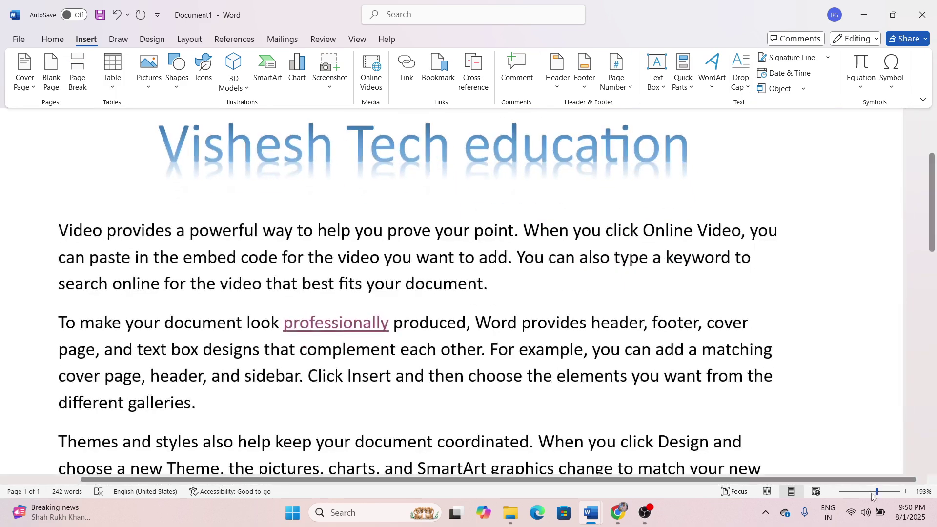
scroll(851, 475, left, 3)
scroll(813, 395, up, 3)
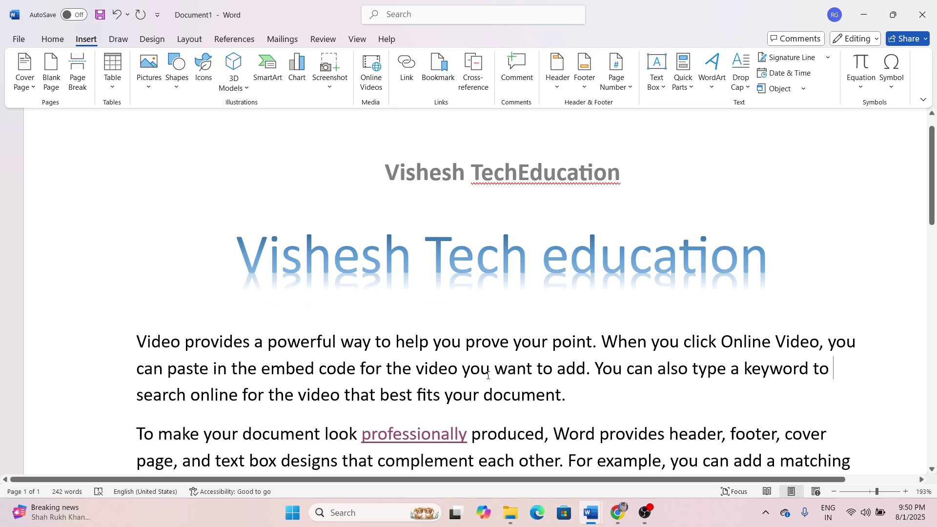
scroll(427, 370, down, 2)
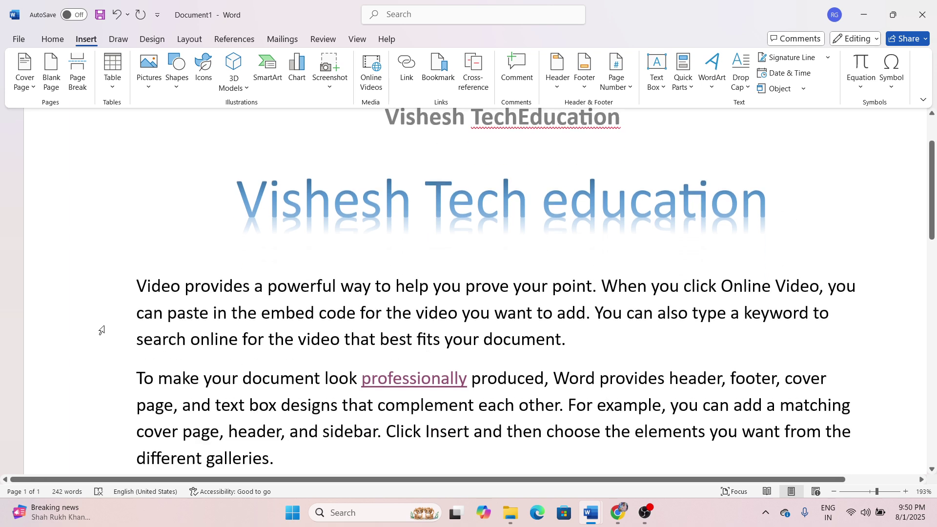
drag(137, 286, 147, 286)
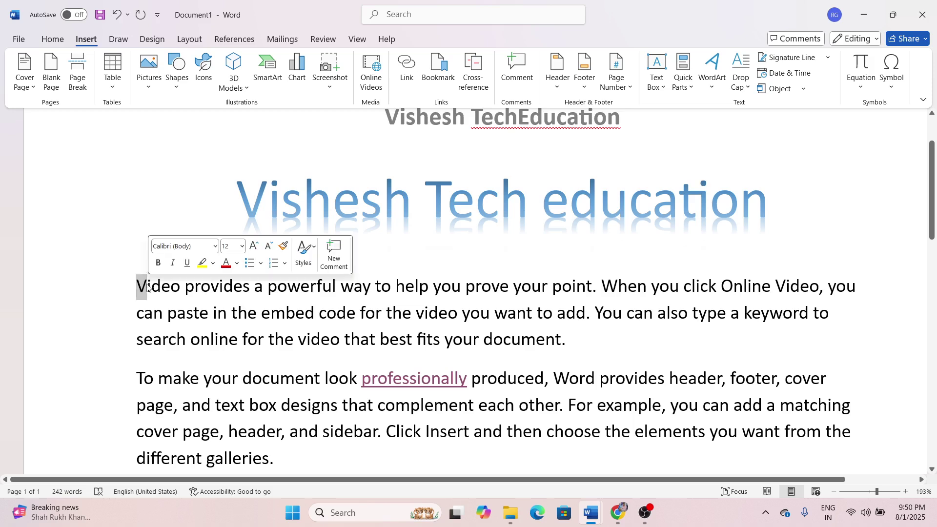
click(738, 91)
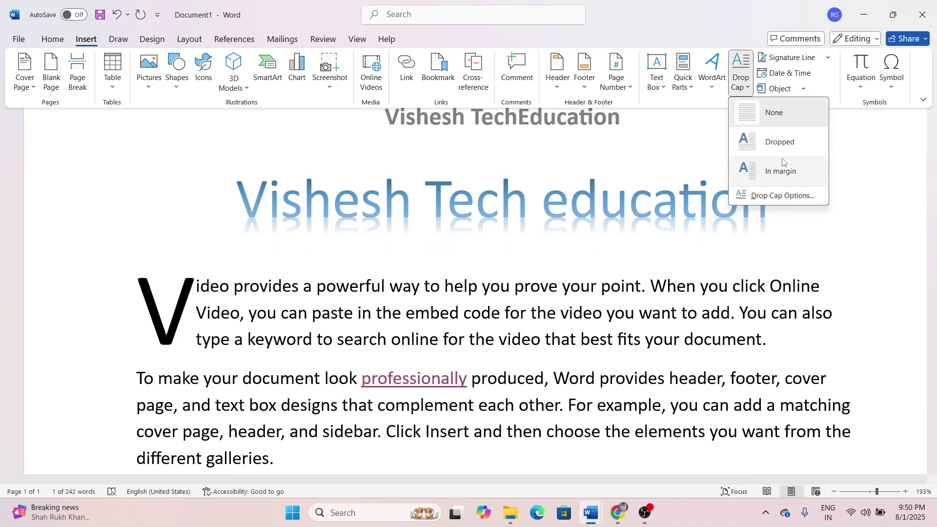
click(800, 209)
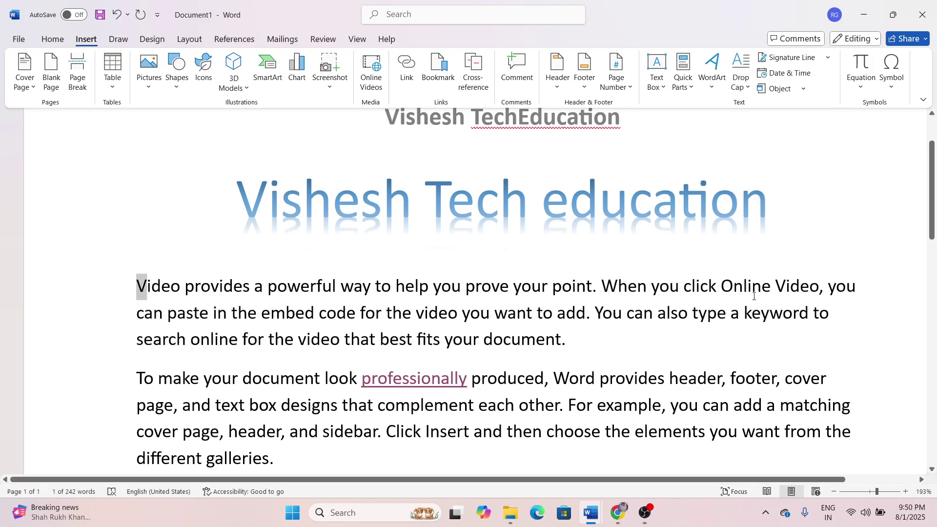
Insert a signature line below the last paragraph with the signer's full name and the title "Owner of Vishesh Tech Education".
scroll(829, 317, down, 3)
click(871, 491)
scroll(620, 391, down, 1)
click(276, 422)
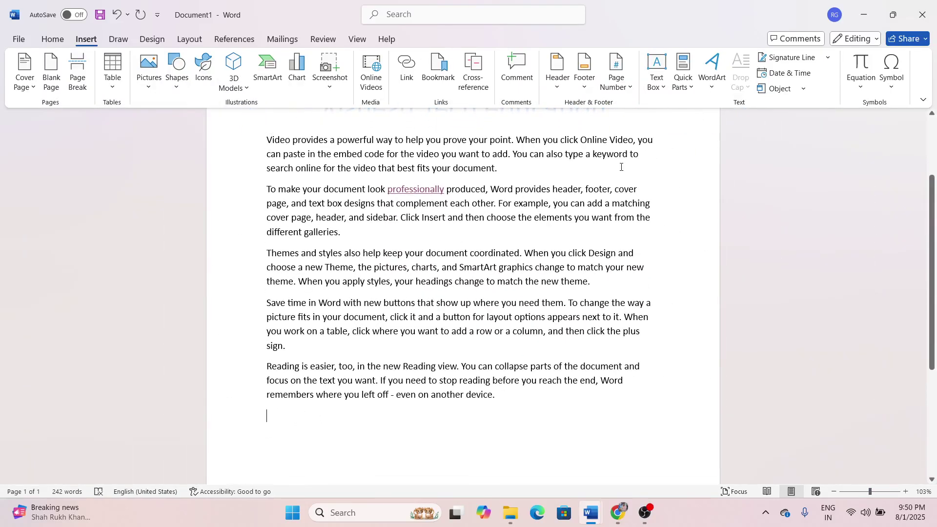
click(792, 58)
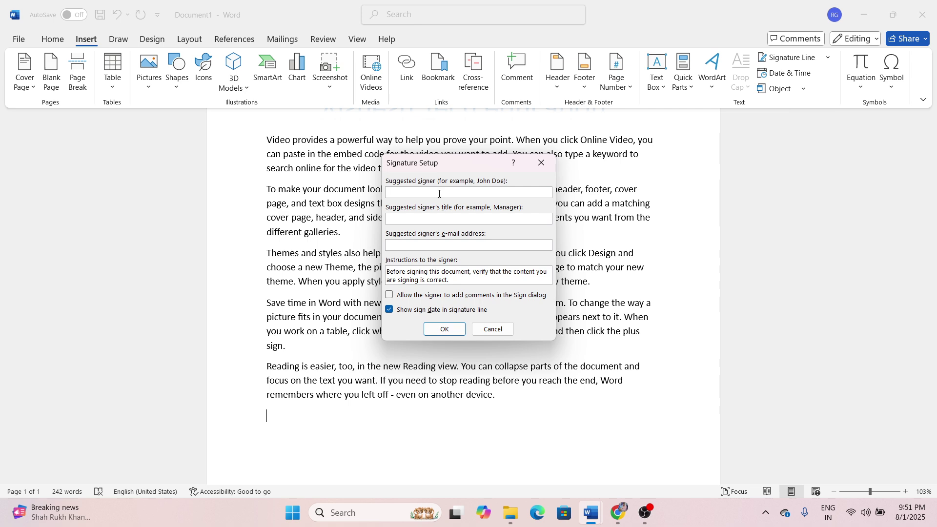
text(Vishesh )
text(Goy)
text(Owne)
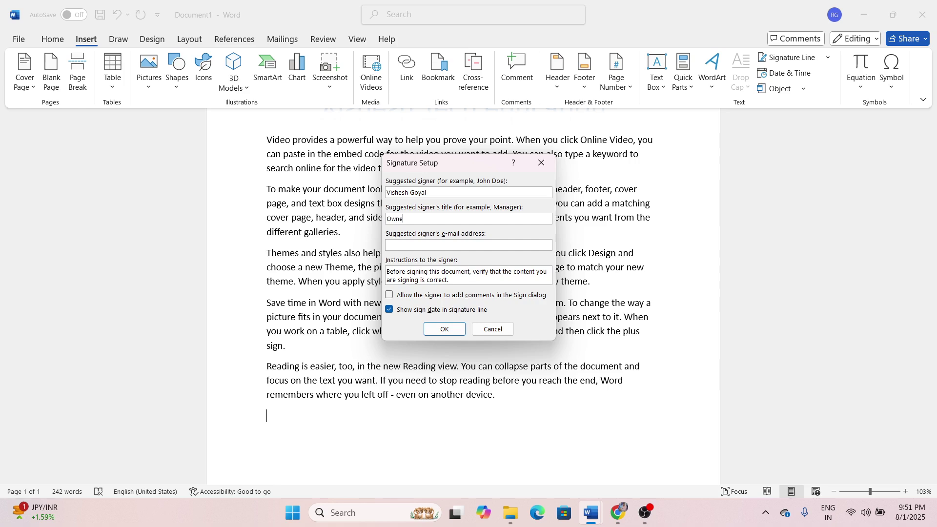
text(r of Vishesh Tech Education)
click(445, 329)
scroll(450, 390, down, 3)
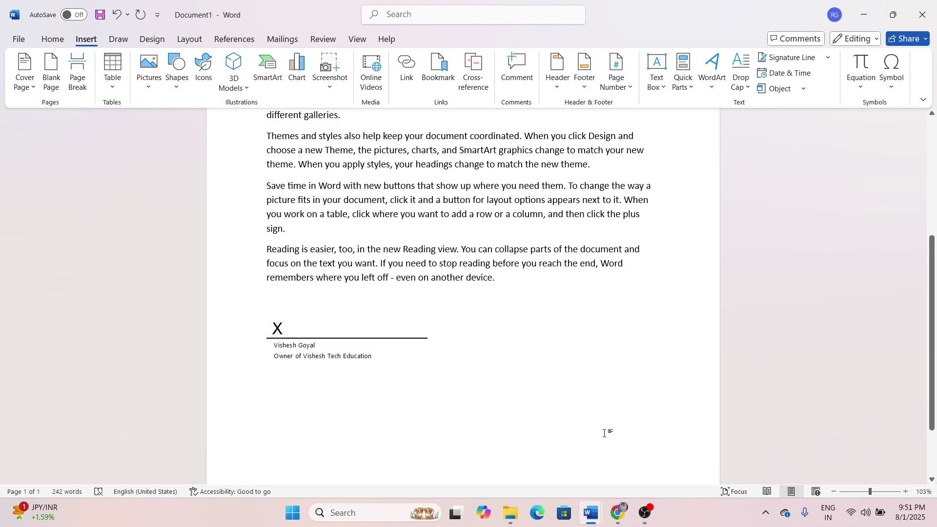
Check the inserted signature line and start a new line below it.
click(877, 493)
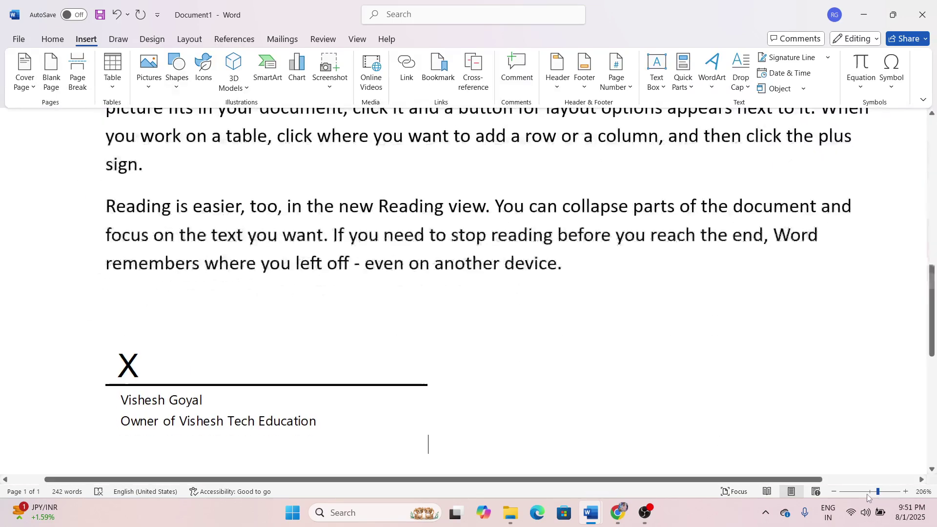
click(873, 492)
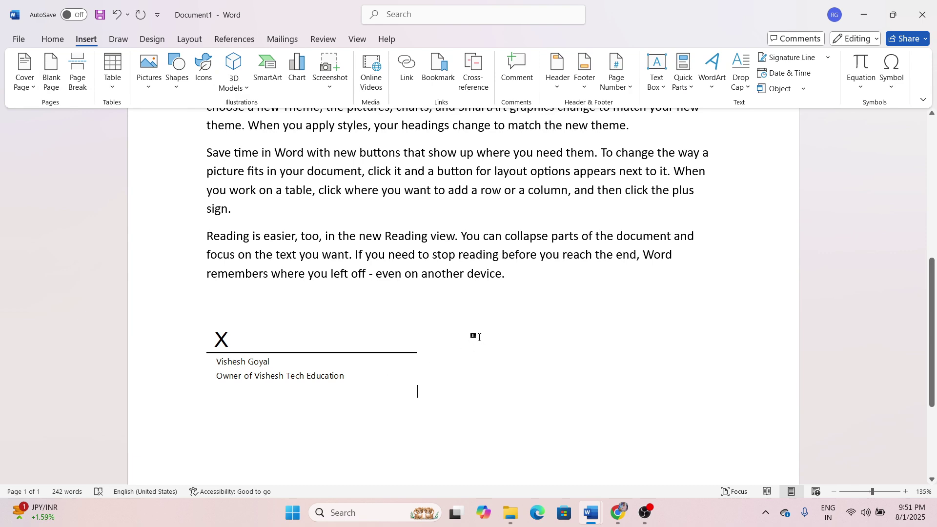
scroll(479, 338, up, 3)
scroll(478, 337, down, 4)
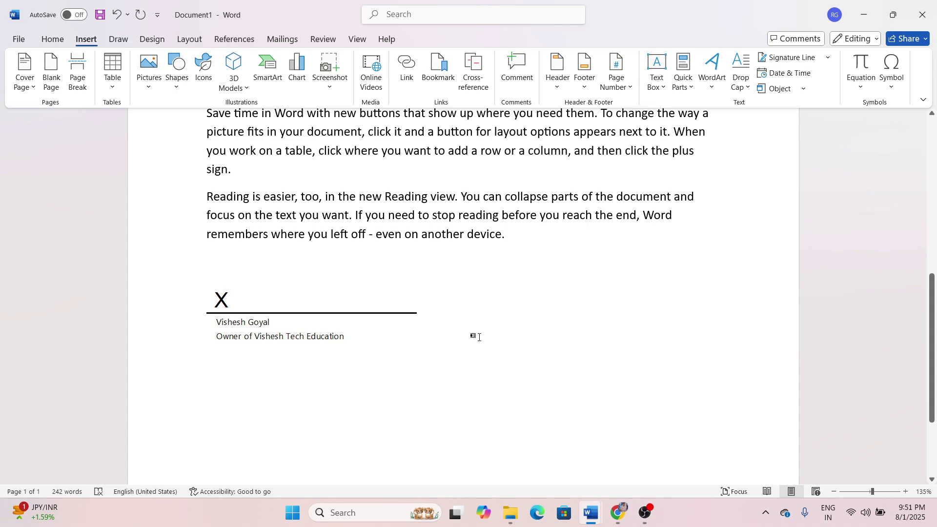
key(Return)
scroll(478, 337, down, 3)
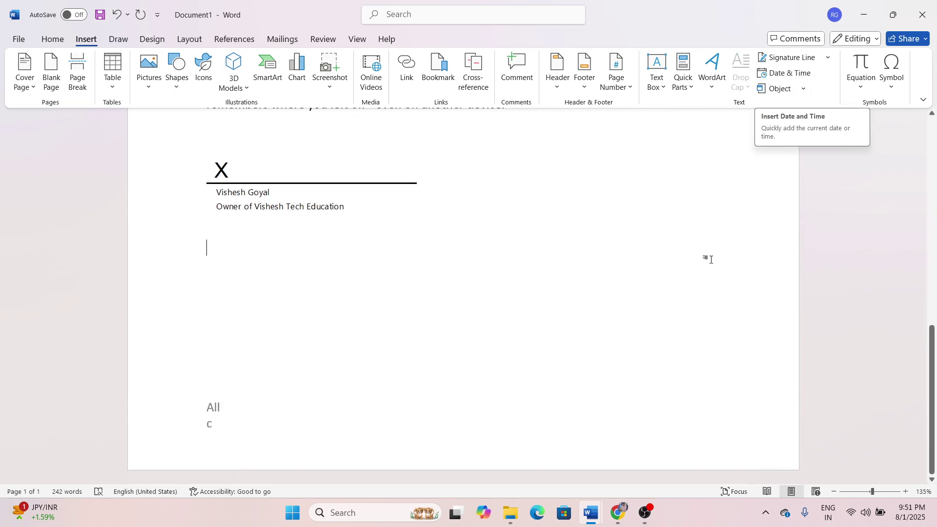
Insert the current date and time below the signature line in the format "8/1/2025 9:51 PM".
click(791, 73)
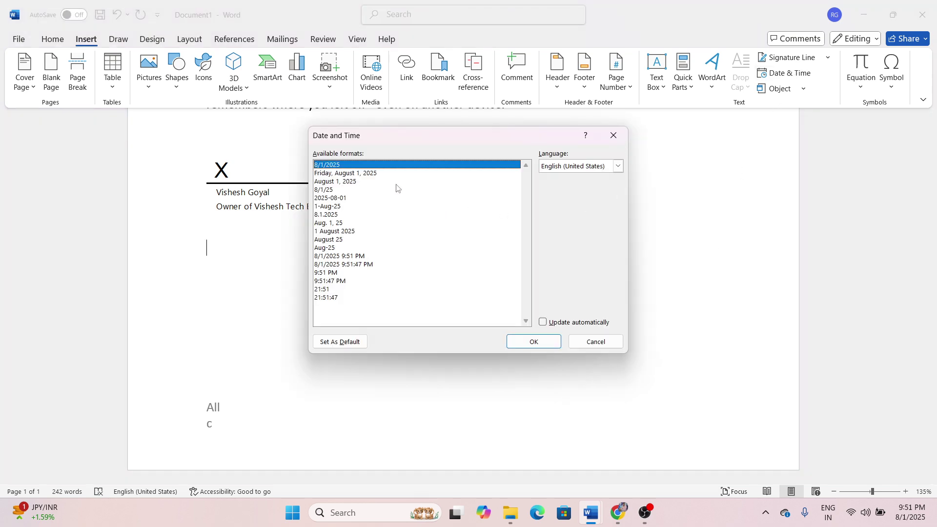
click(382, 174)
click(372, 189)
click(370, 182)
click(368, 197)
click(365, 209)
click(362, 232)
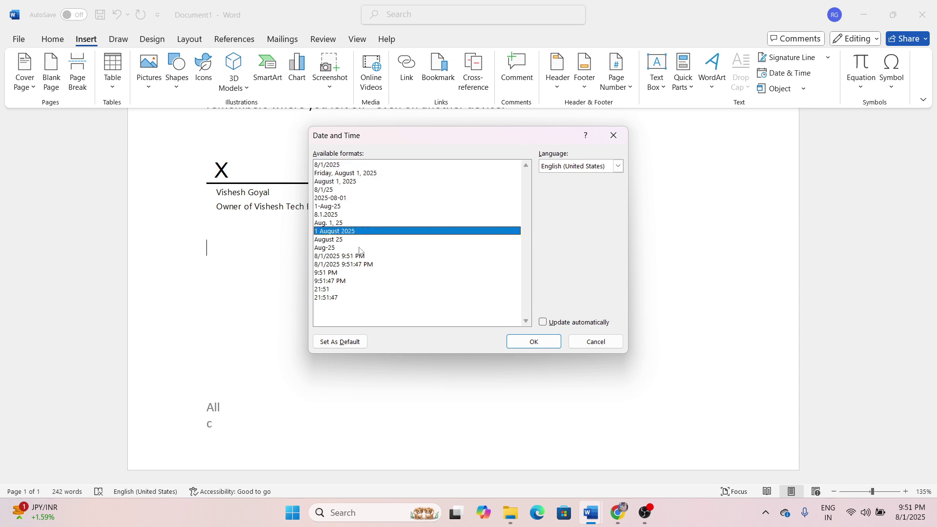
click(364, 258)
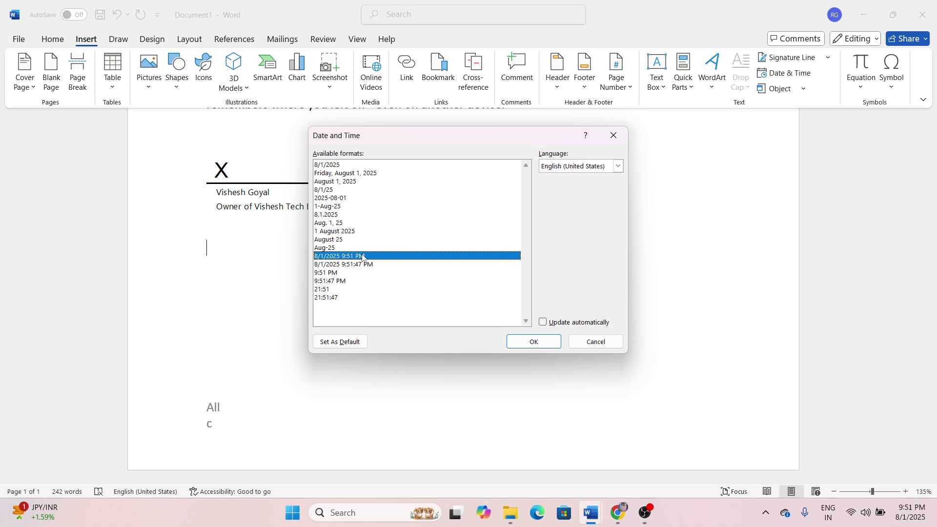
click(525, 342)
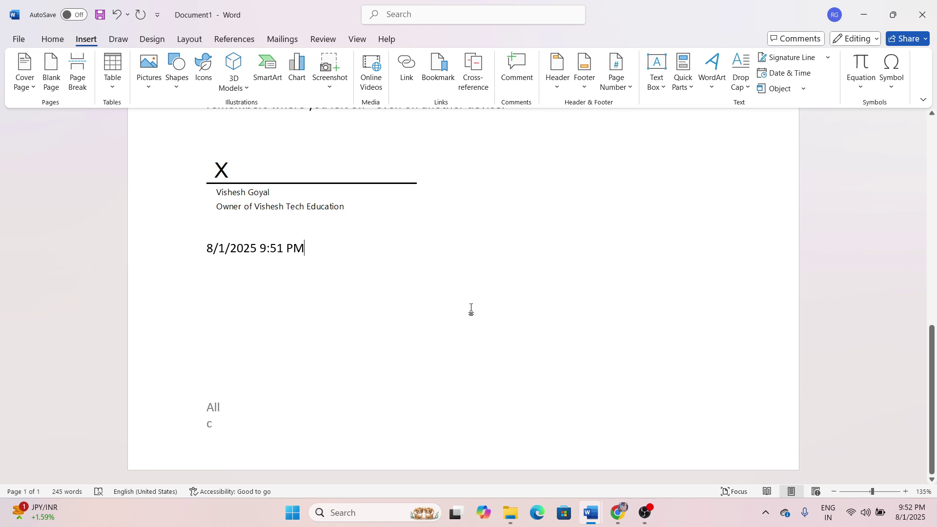
Insert a blank page after the date and time line.
key(Return)
click(54, 78)
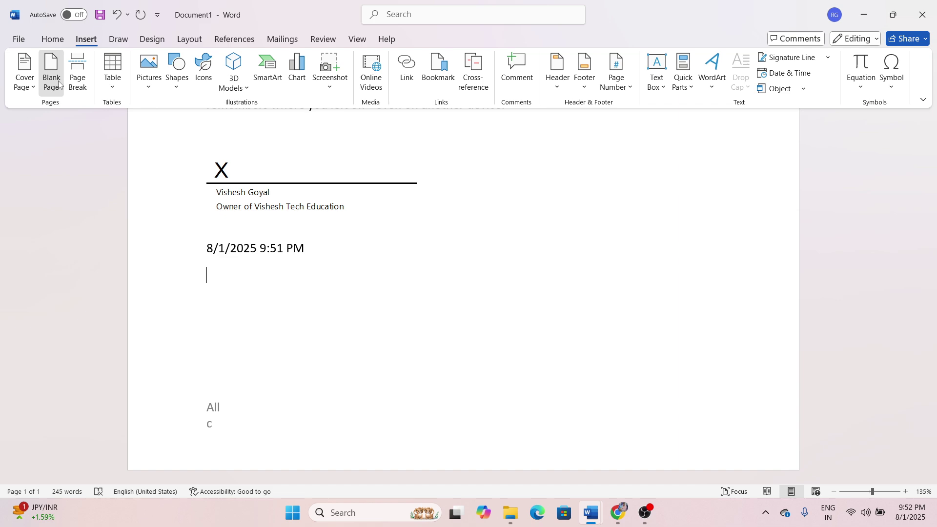
scroll(400, 327, down, 3)
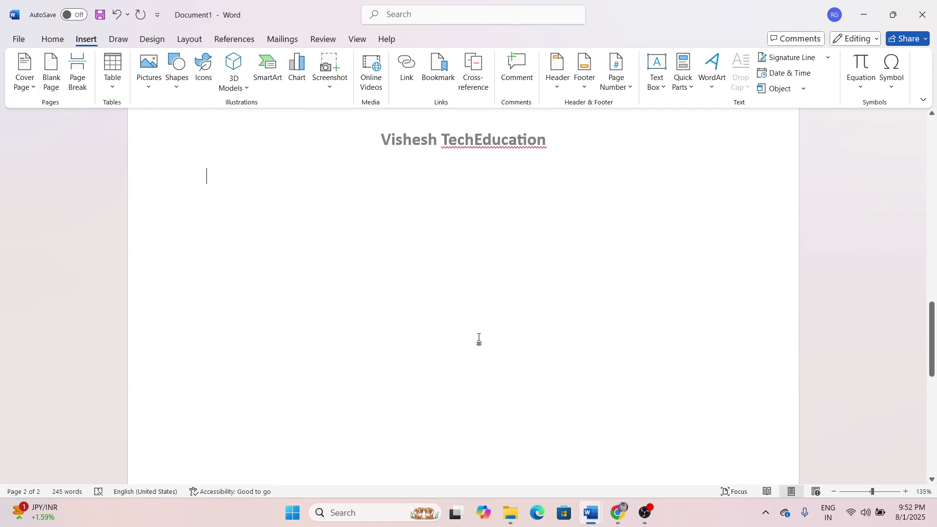
scroll(678, 233, up, 1)
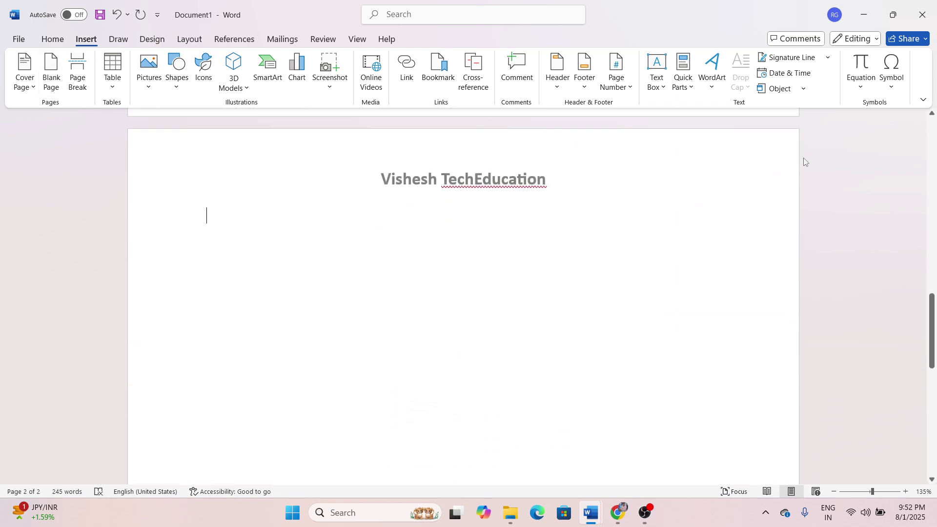
Examine the object types that can be embedded in the document.
click(805, 90)
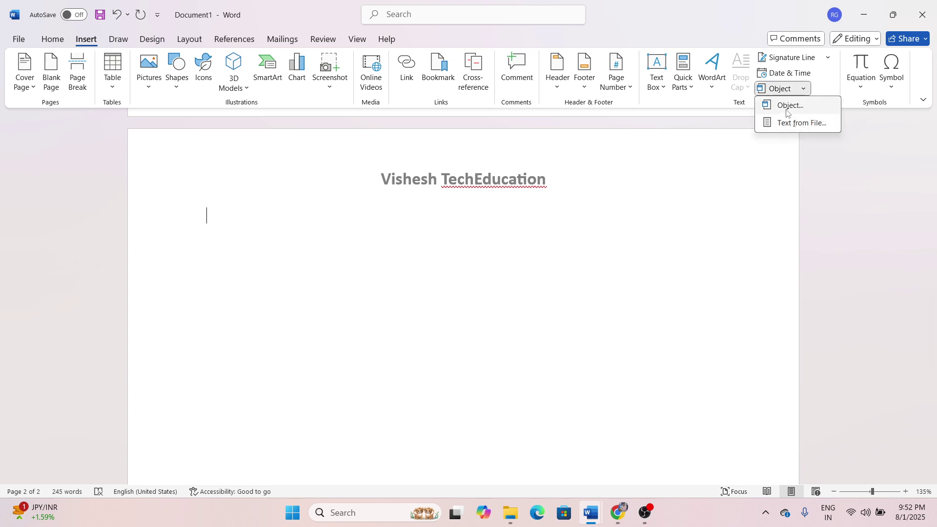
click(810, 106)
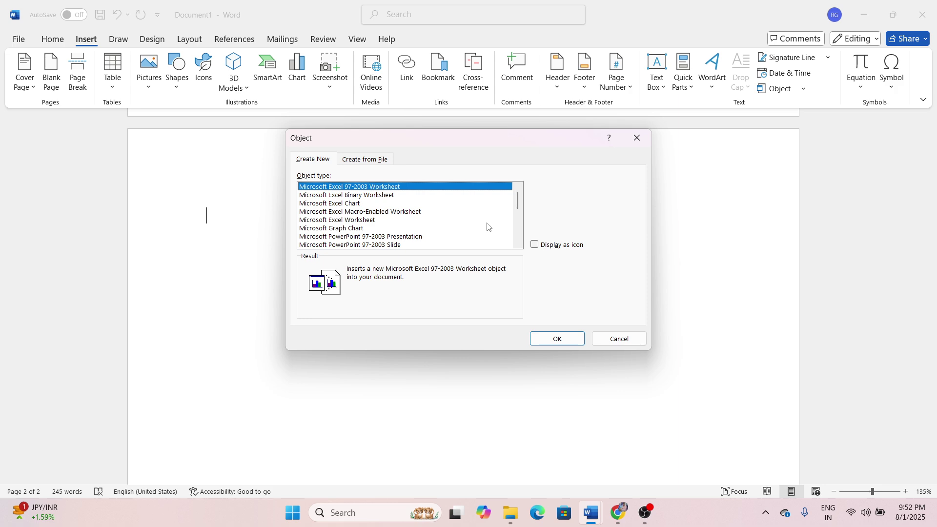
click(638, 137)
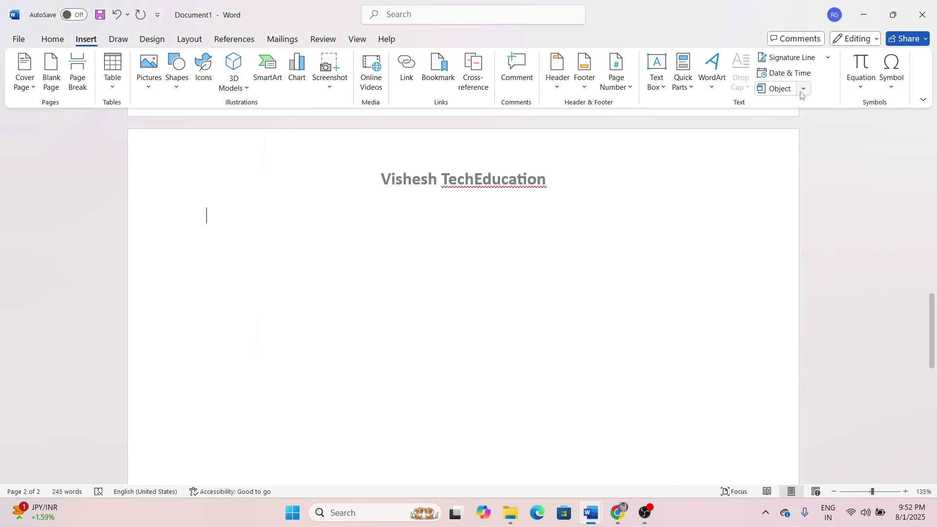
Embed a new Microsoft Excel Worksheet object on the blank second page.
click(805, 90)
click(804, 106)
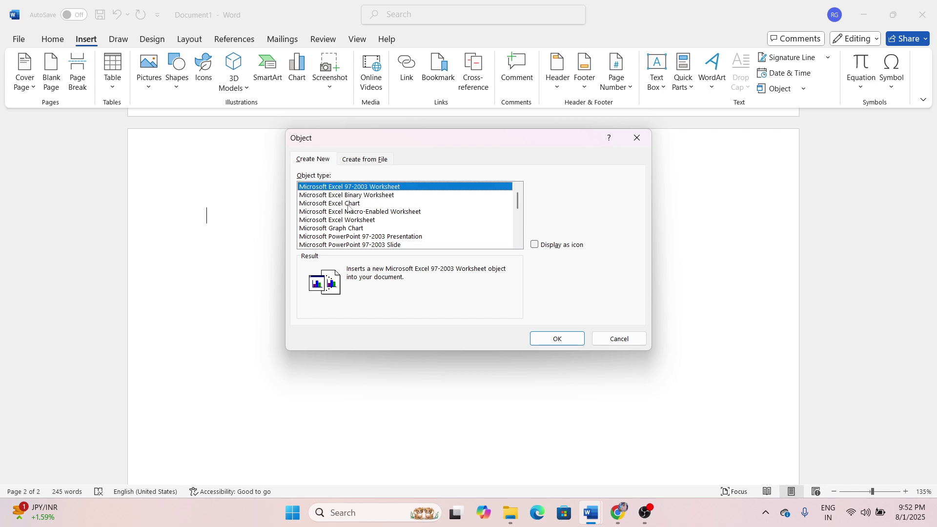
click(393, 213)
click(393, 220)
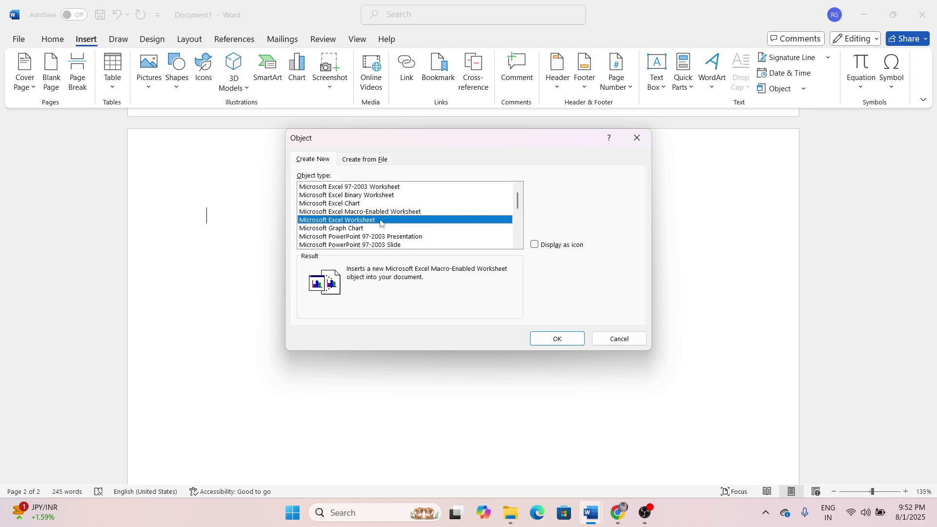
click(368, 229)
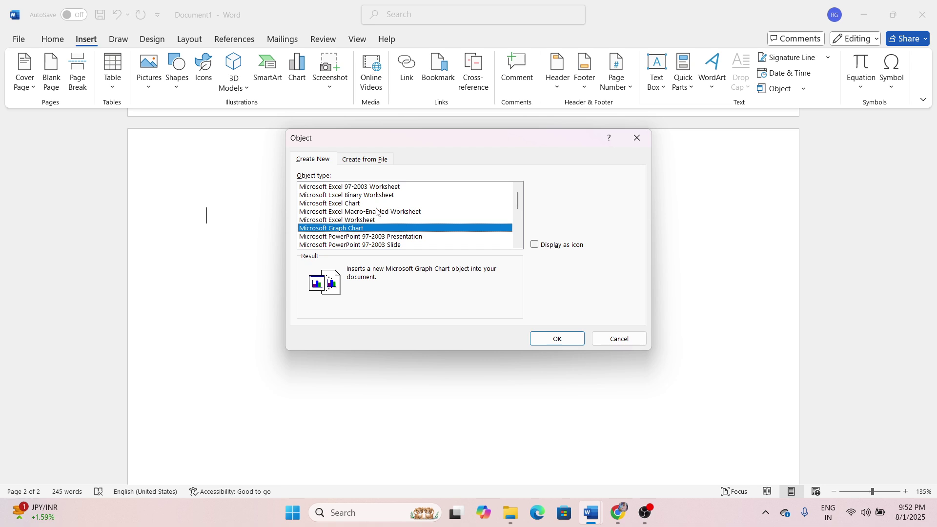
click(366, 220)
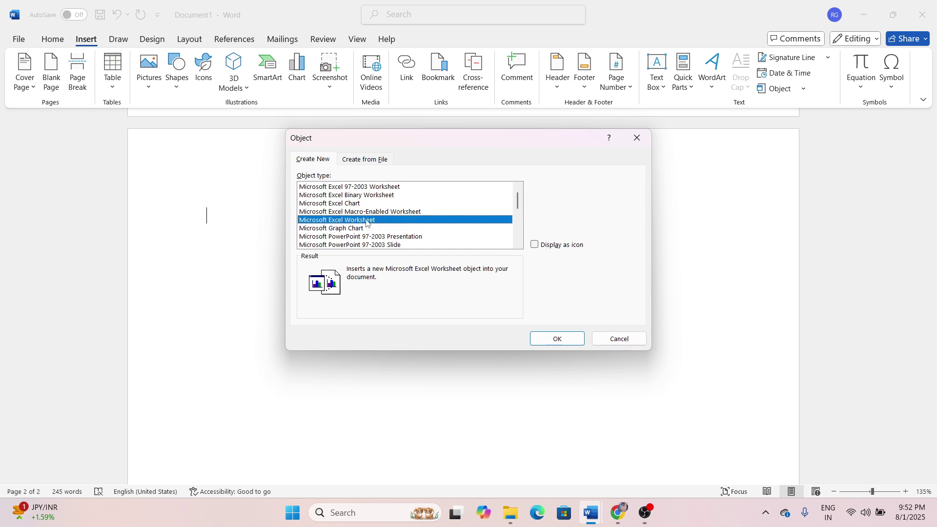
click(545, 339)
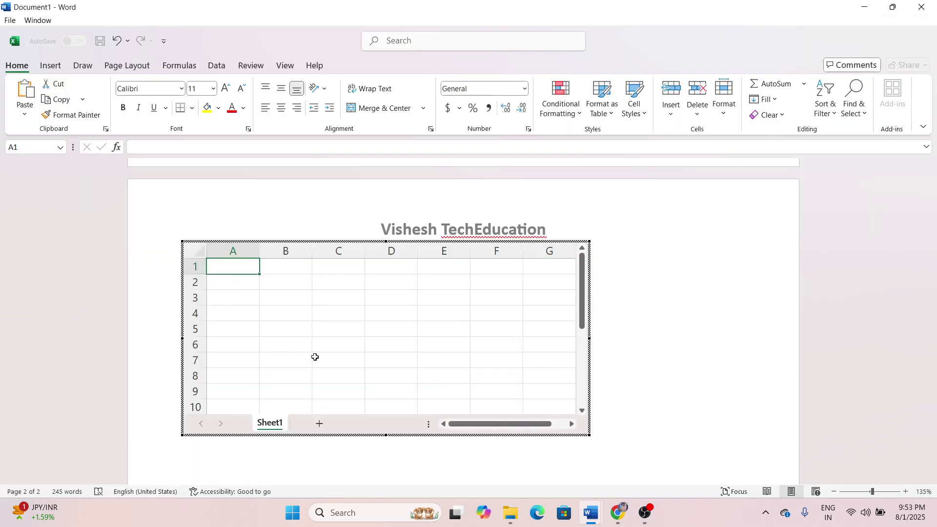
Select cells B4 and D4 in the embedded worksheet and leave worksheet editing.
click(305, 318)
click(398, 307)
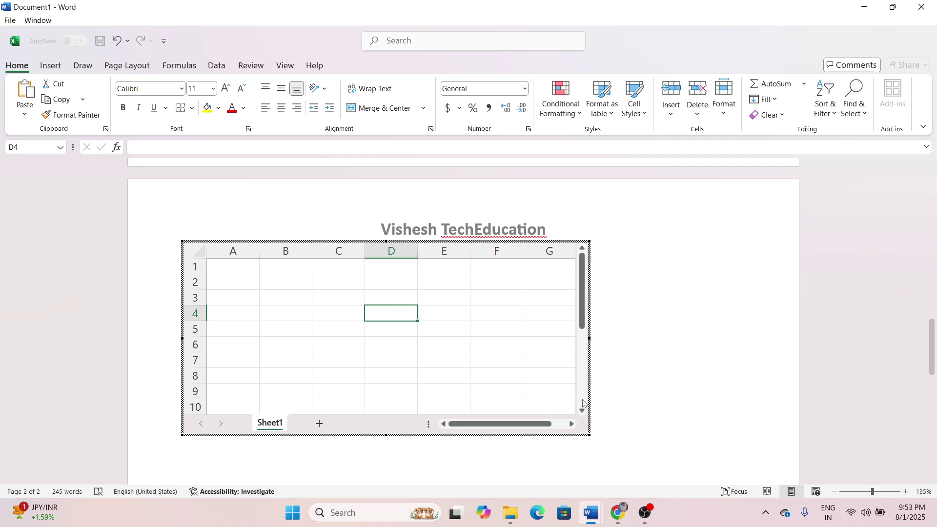
scroll(583, 391, down, 5)
scroll(583, 391, up, 5)
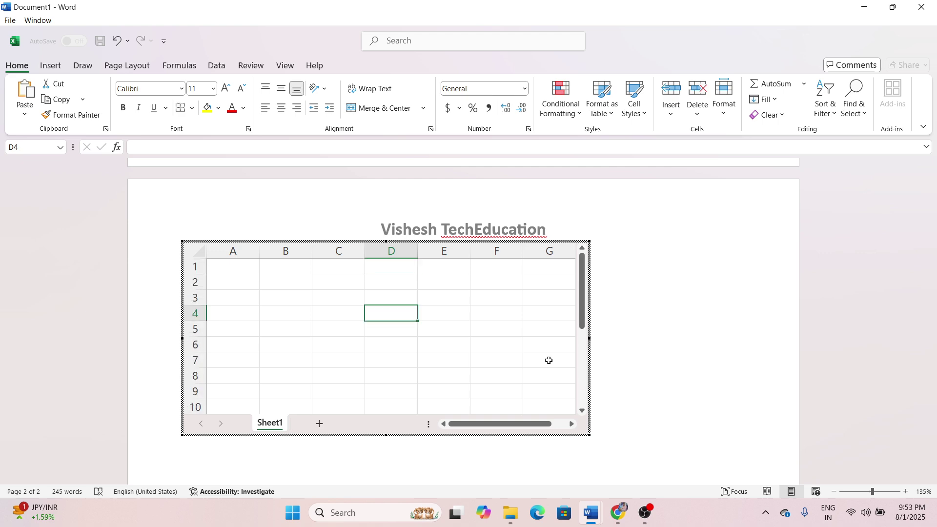
key(Escape)
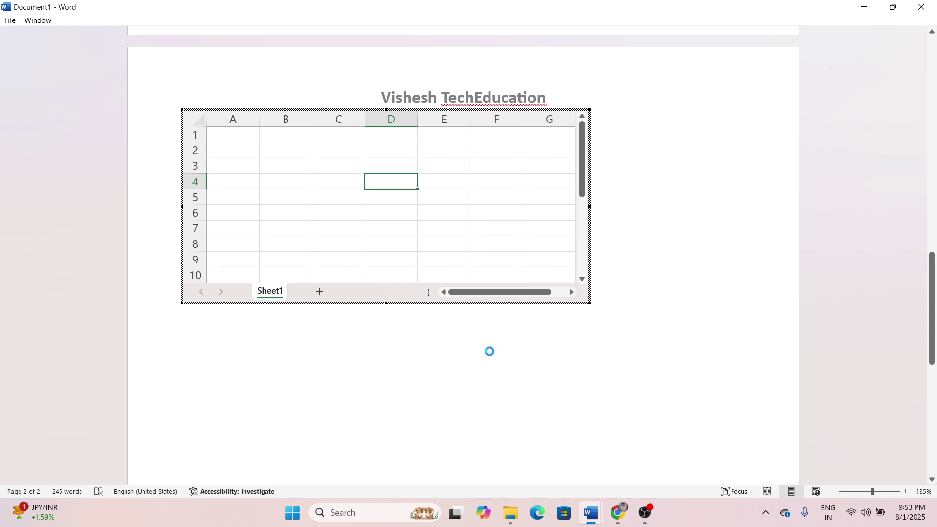
Delete the embedded worksheet together with the blank page that holds it.
key(BackSpace)
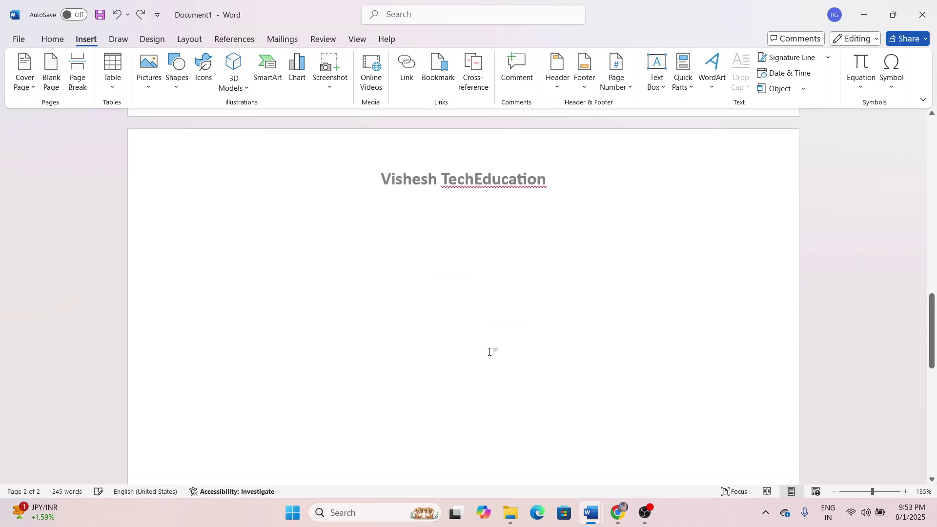
key(BackSpace)
key(BackSpace)
key(BackSpace)
key(BackSpace)
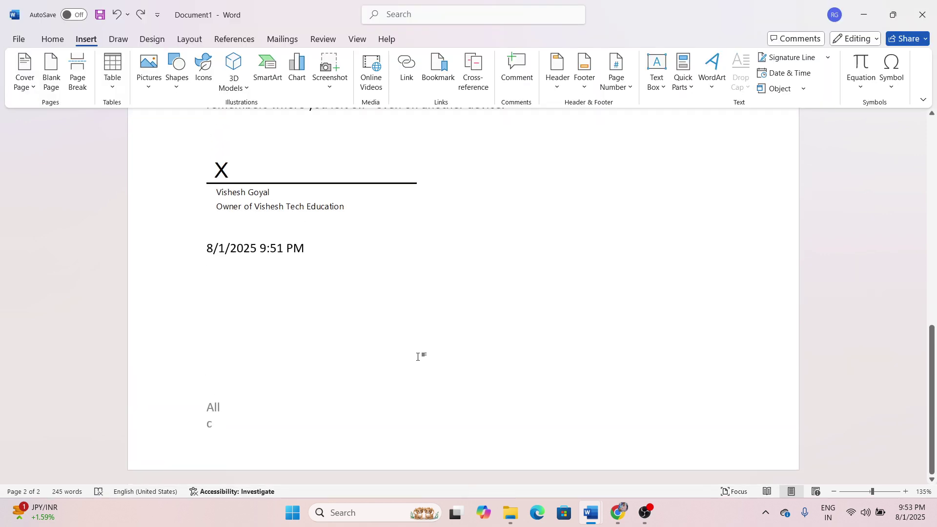
Start a new page after the date and time line and go to its first line.
key(ctrl+Return)
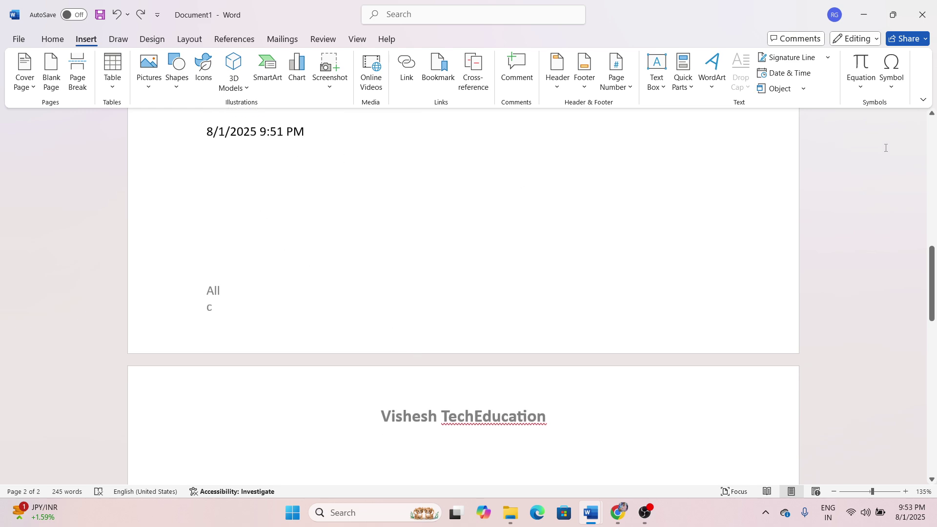
click(803, 88)
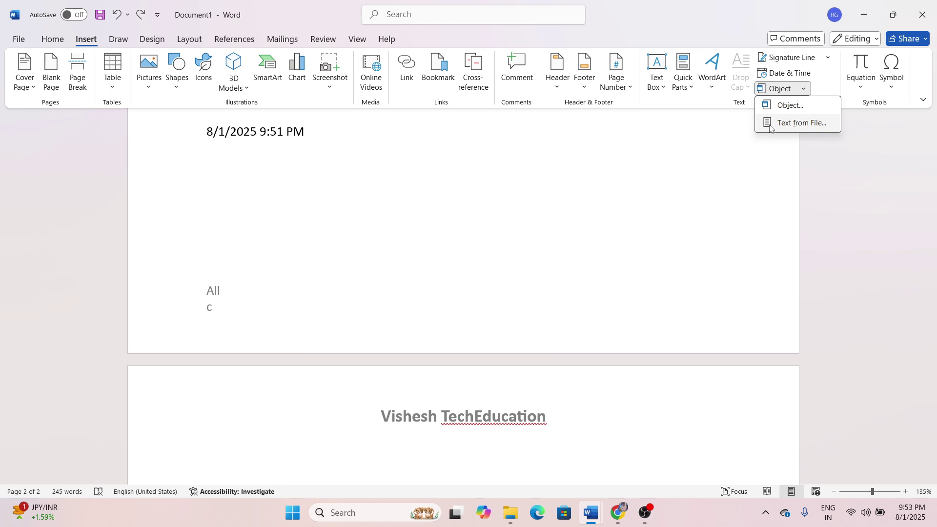
scroll(473, 310, down, 3)
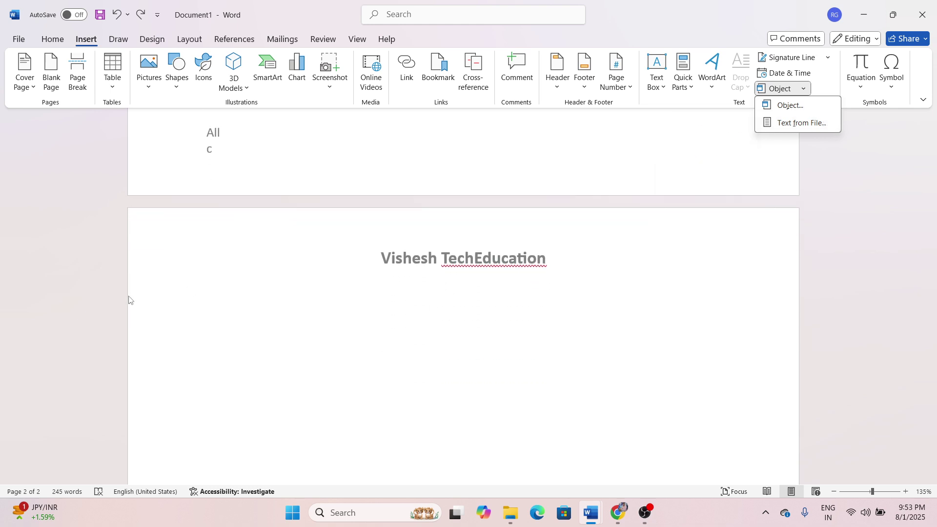
click(211, 312)
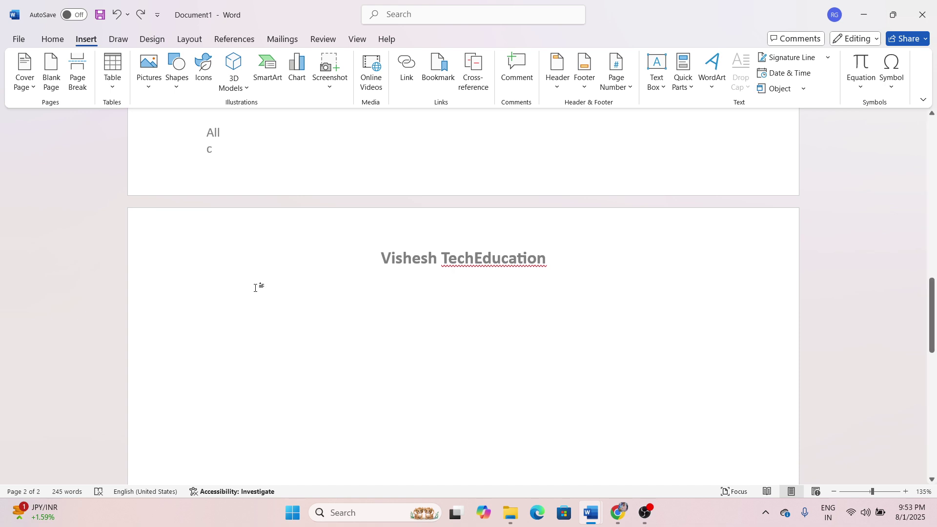
Insert the text of the Word file "yt example" from the OneDrive Documents folder on the new page.
click(805, 90)
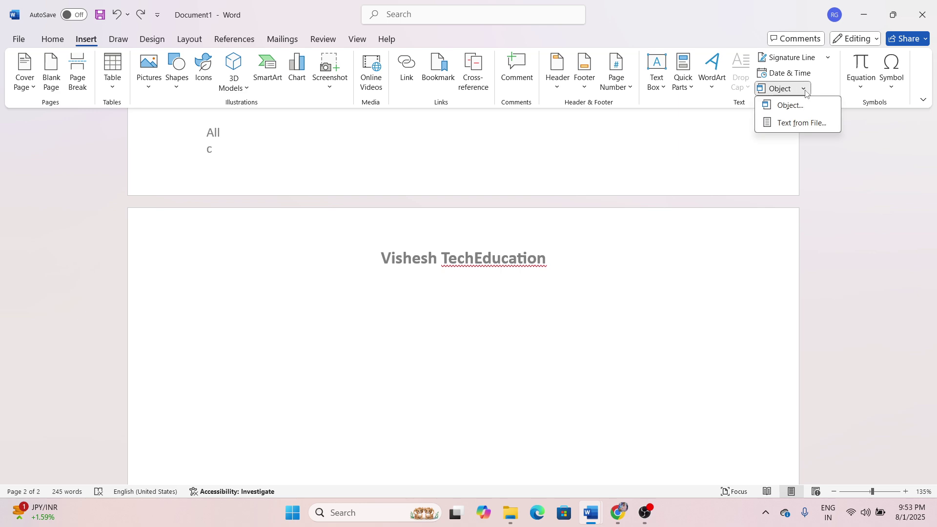
click(802, 123)
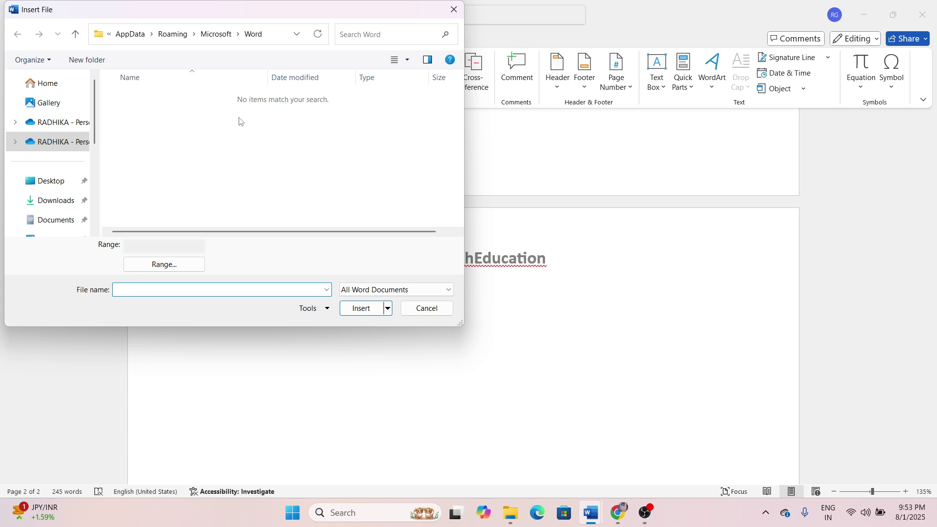
click(68, 123)
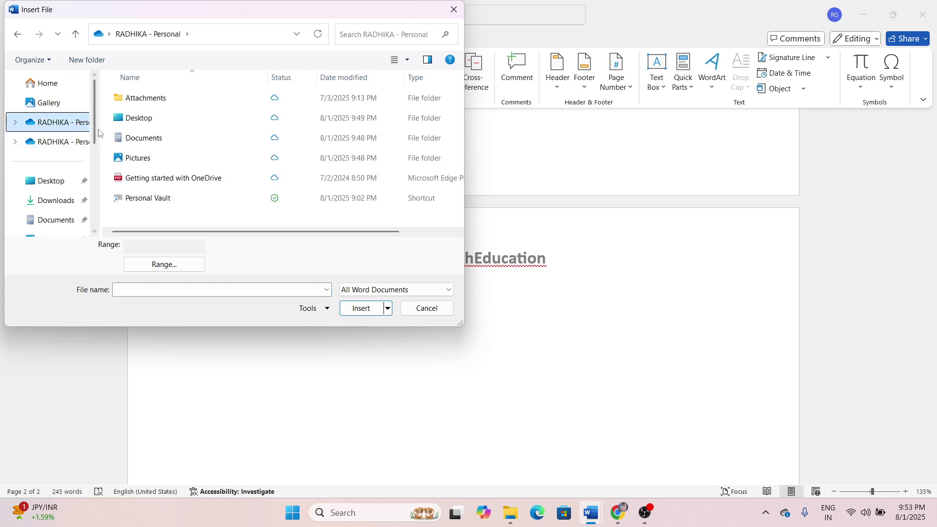
click(66, 220)
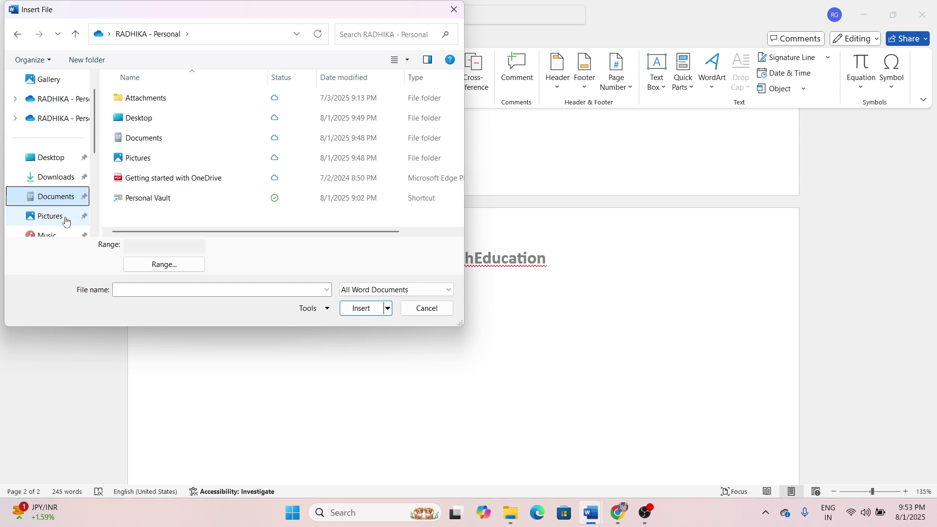
scroll(231, 165, down, 10)
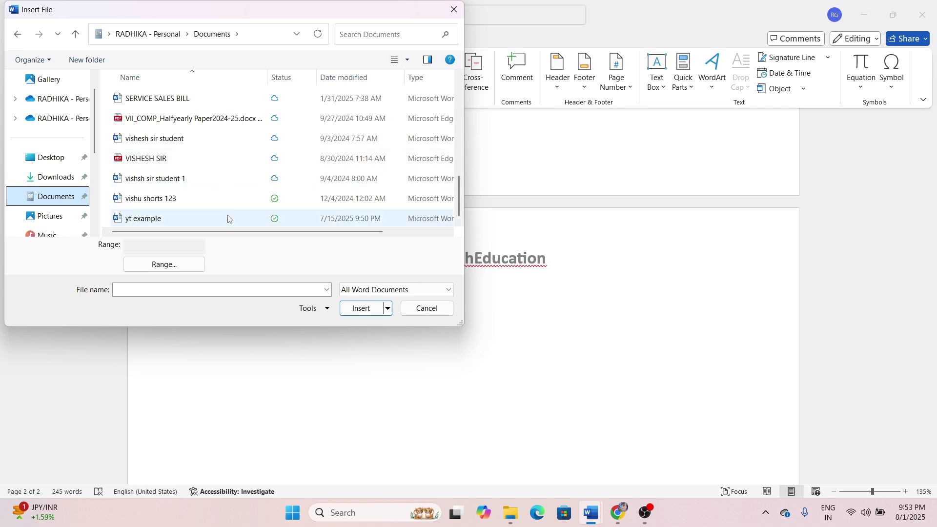
double_click(178, 220)
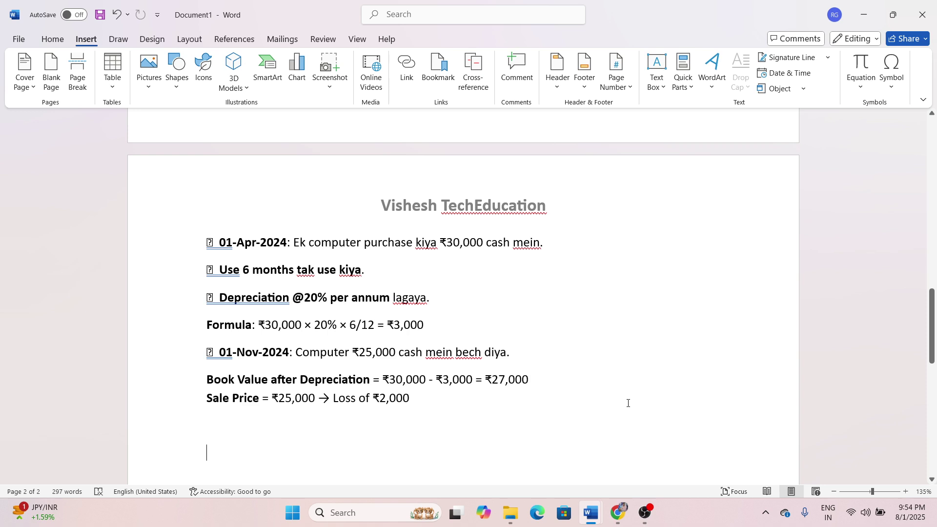
Browse the built-in equations, insert a new empty equation below the imported text and delete it again.
scroll(628, 403, down, 4)
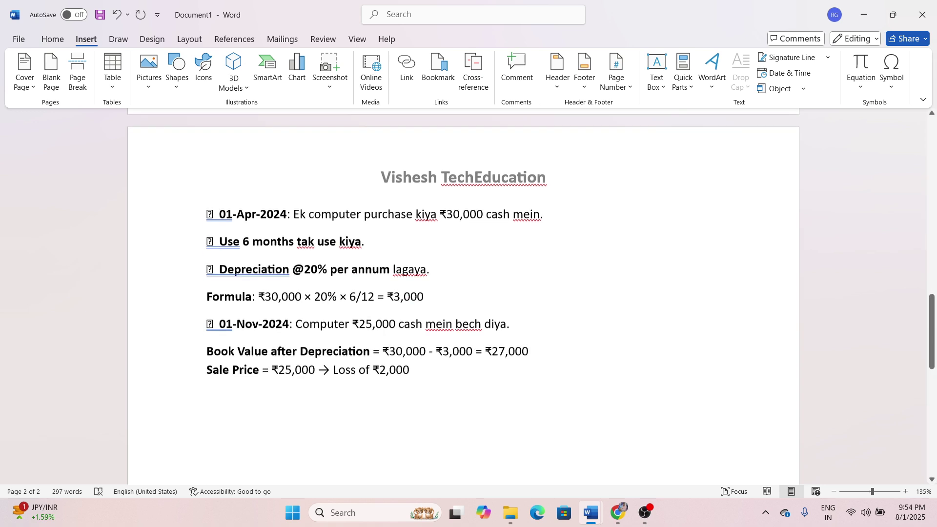
scroll(463, 296, down, 2)
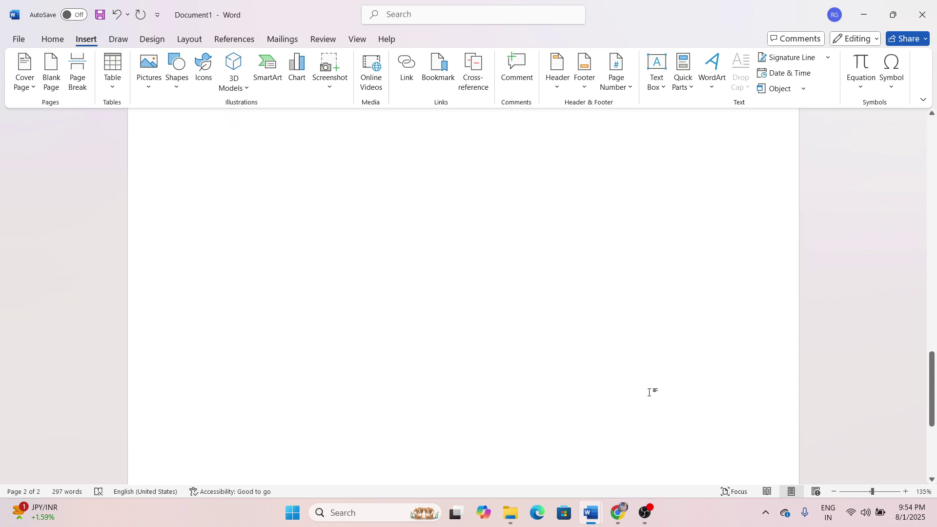
click(860, 88)
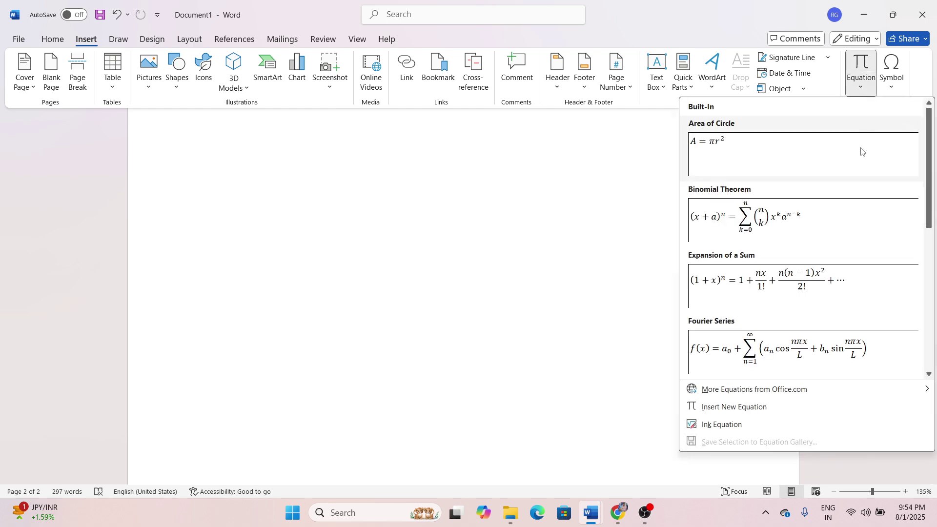
scroll(823, 292, down, 5)
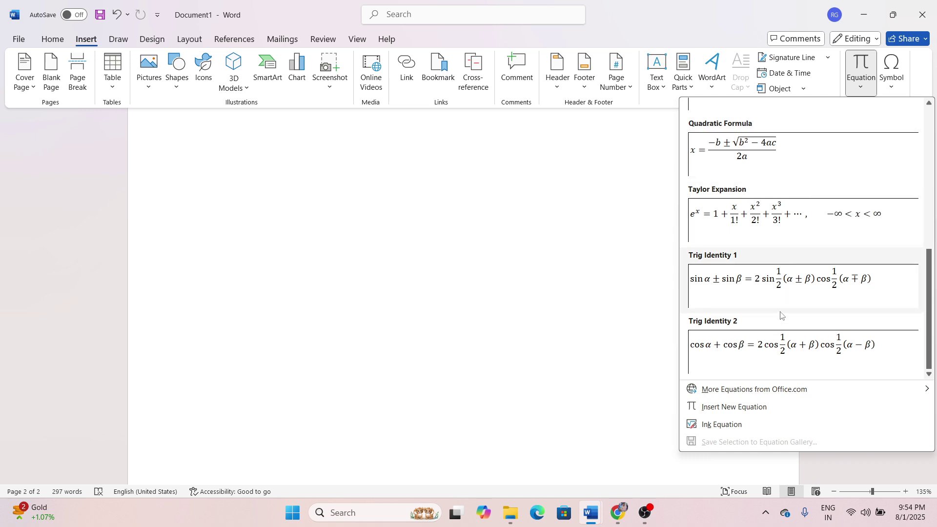
click(764, 410)
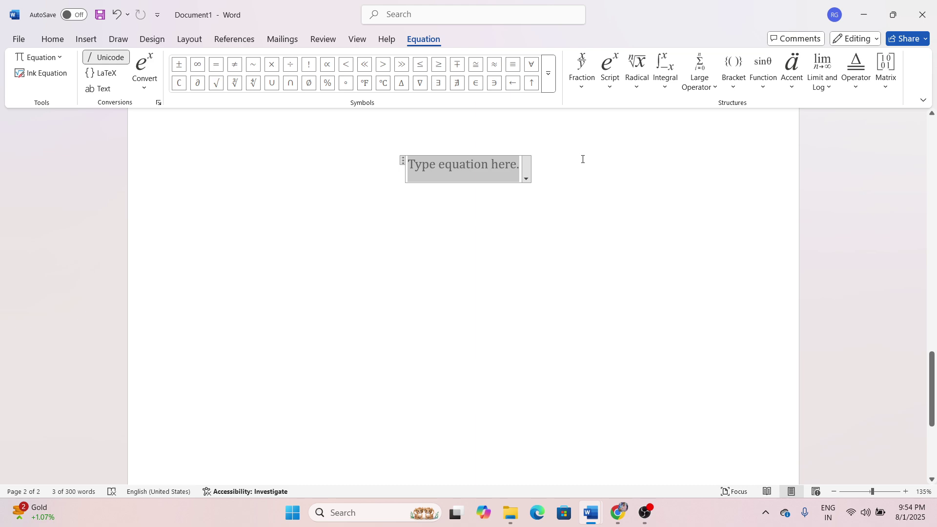
key(Delete)
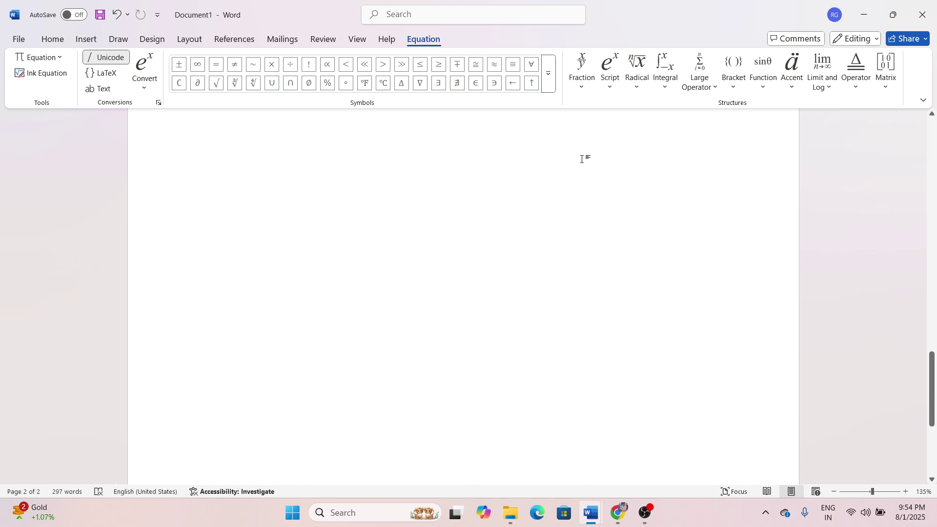
Insert the Euro Sign from the recently used symbols below the imported text.
click(86, 39)
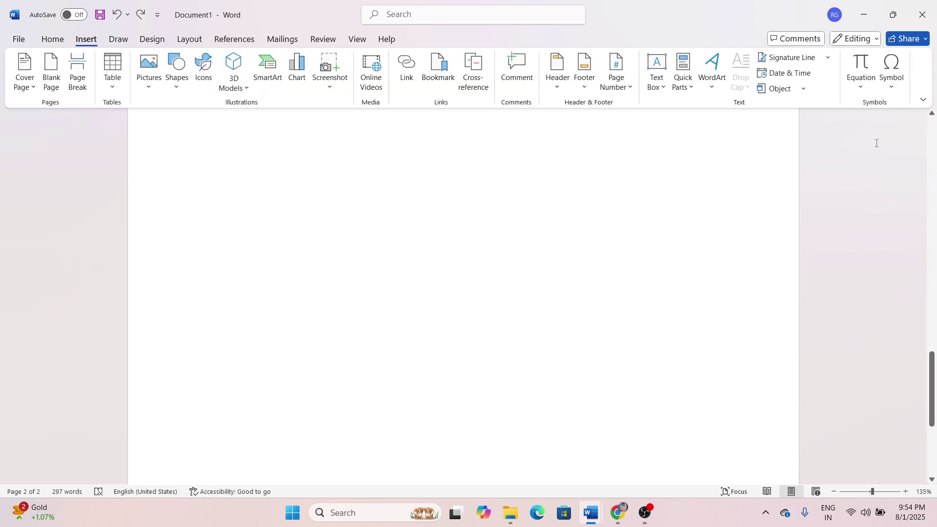
click(894, 91)
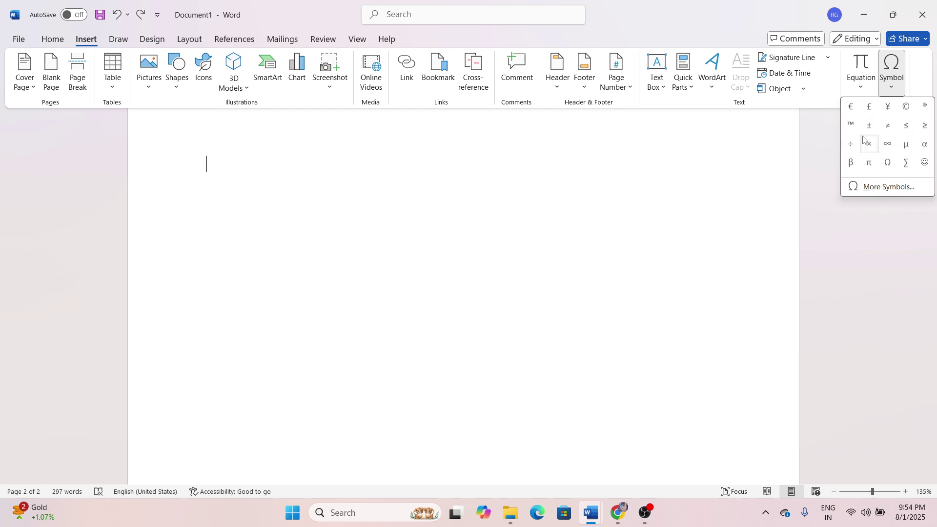
click(880, 188)
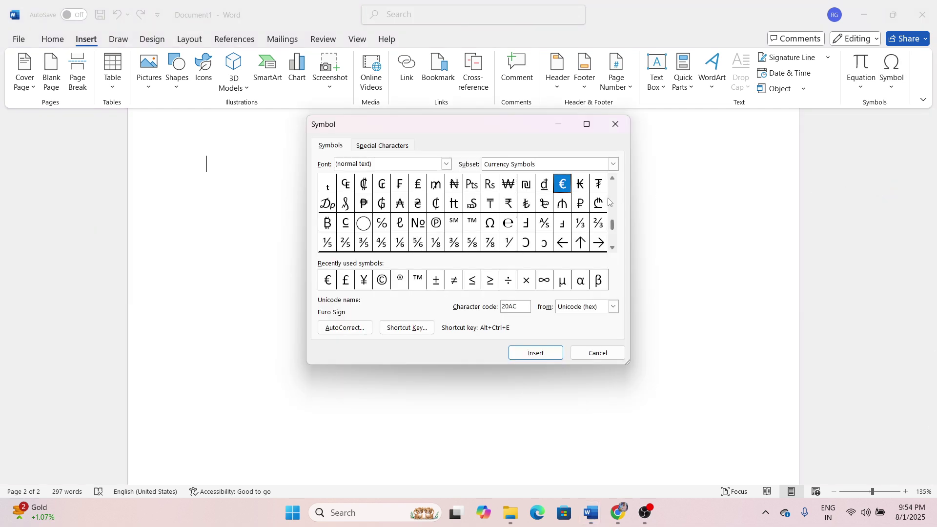
click(613, 181)
drag(613, 181, 613, 181)
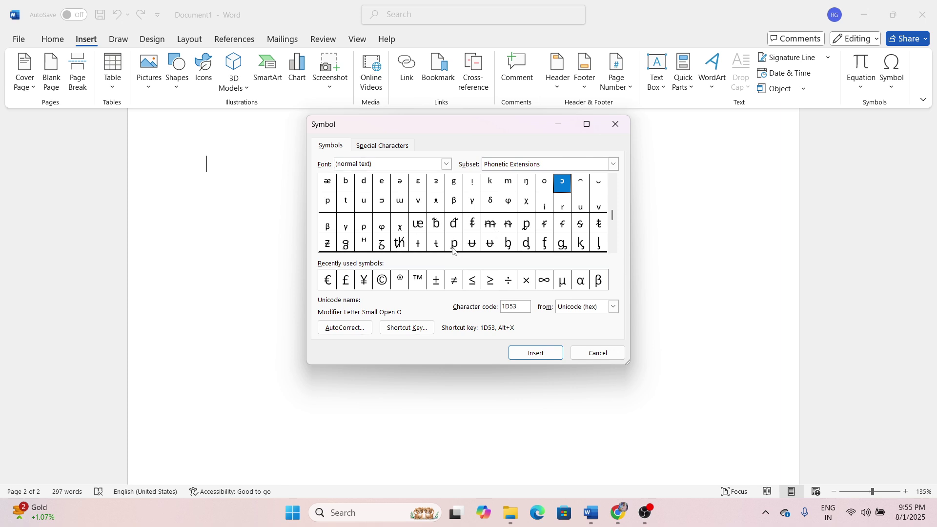
click(332, 287)
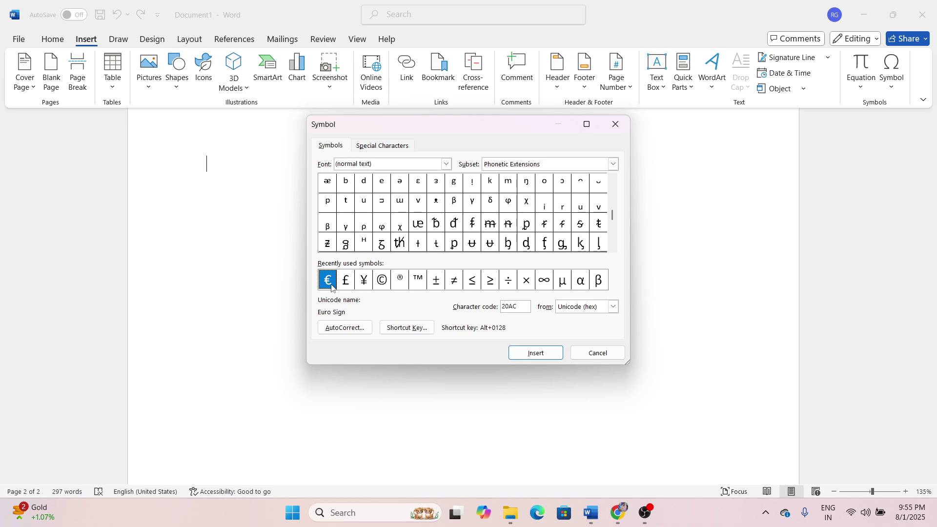
click(536, 353)
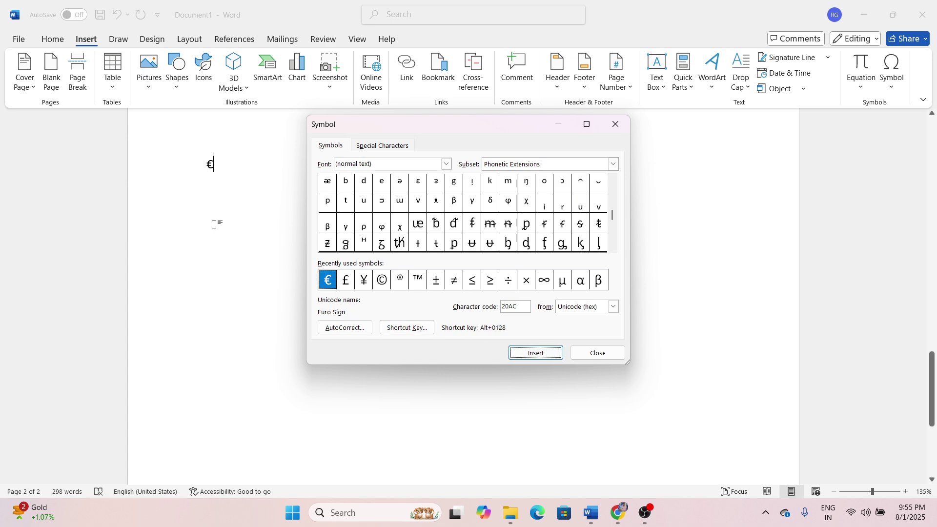
click(616, 126)
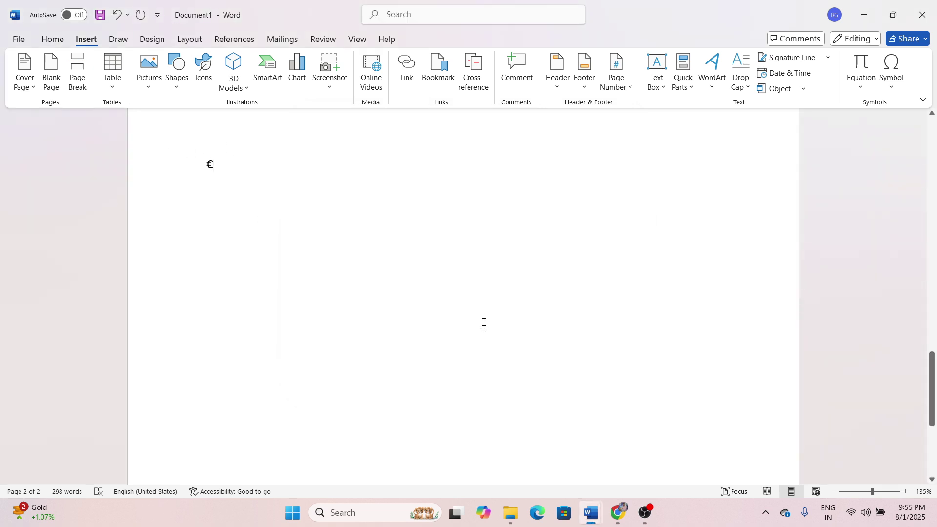